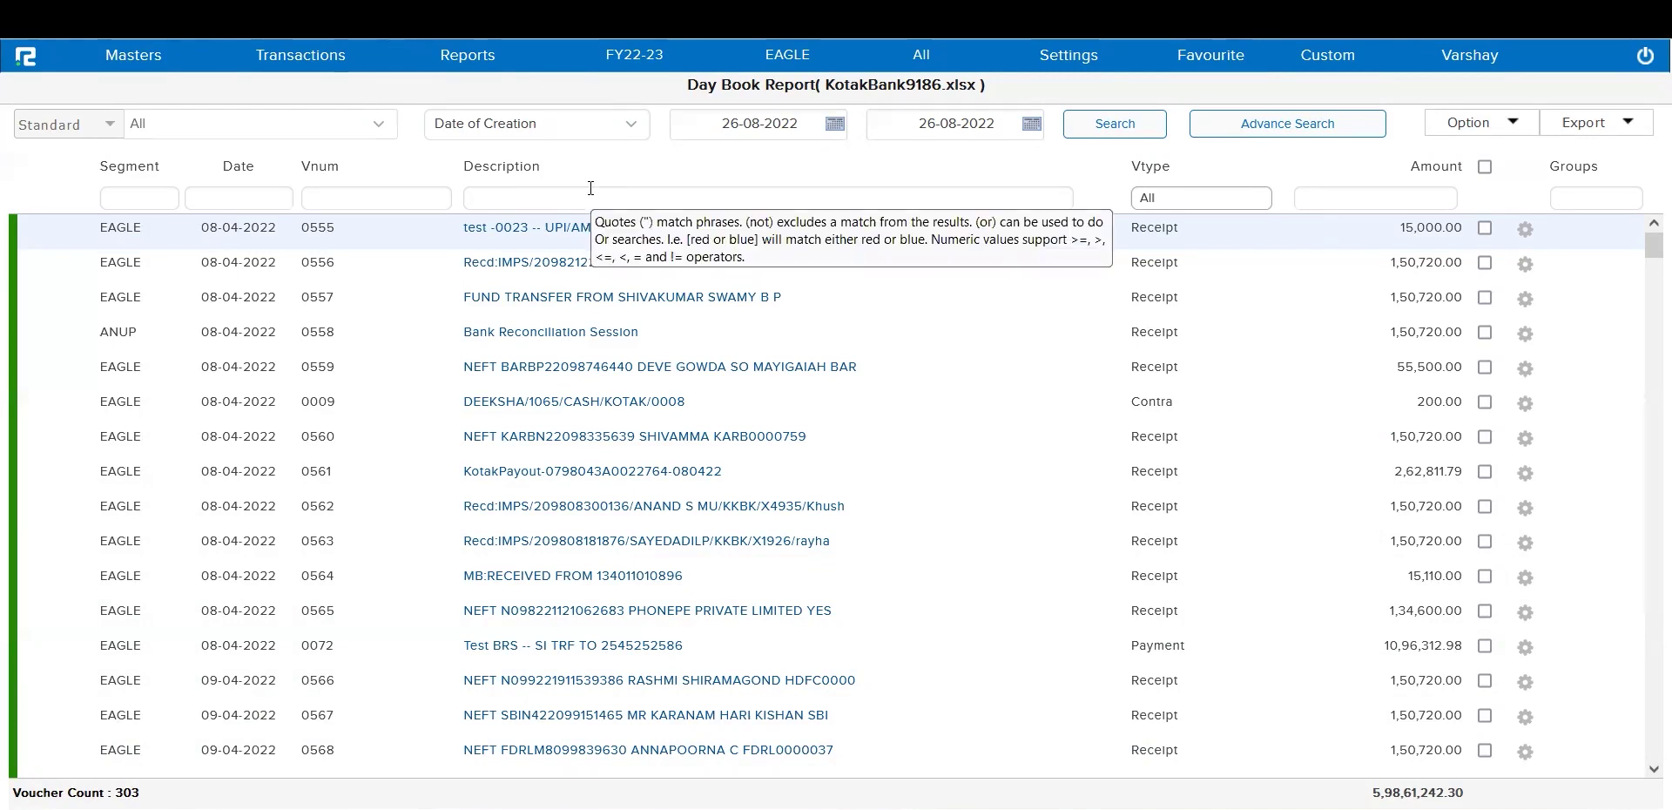
# - Open the Bank Reconciliation report from the daily accounts reports
pyautogui.click(486, 66)
pyautogui.click(478, 98)
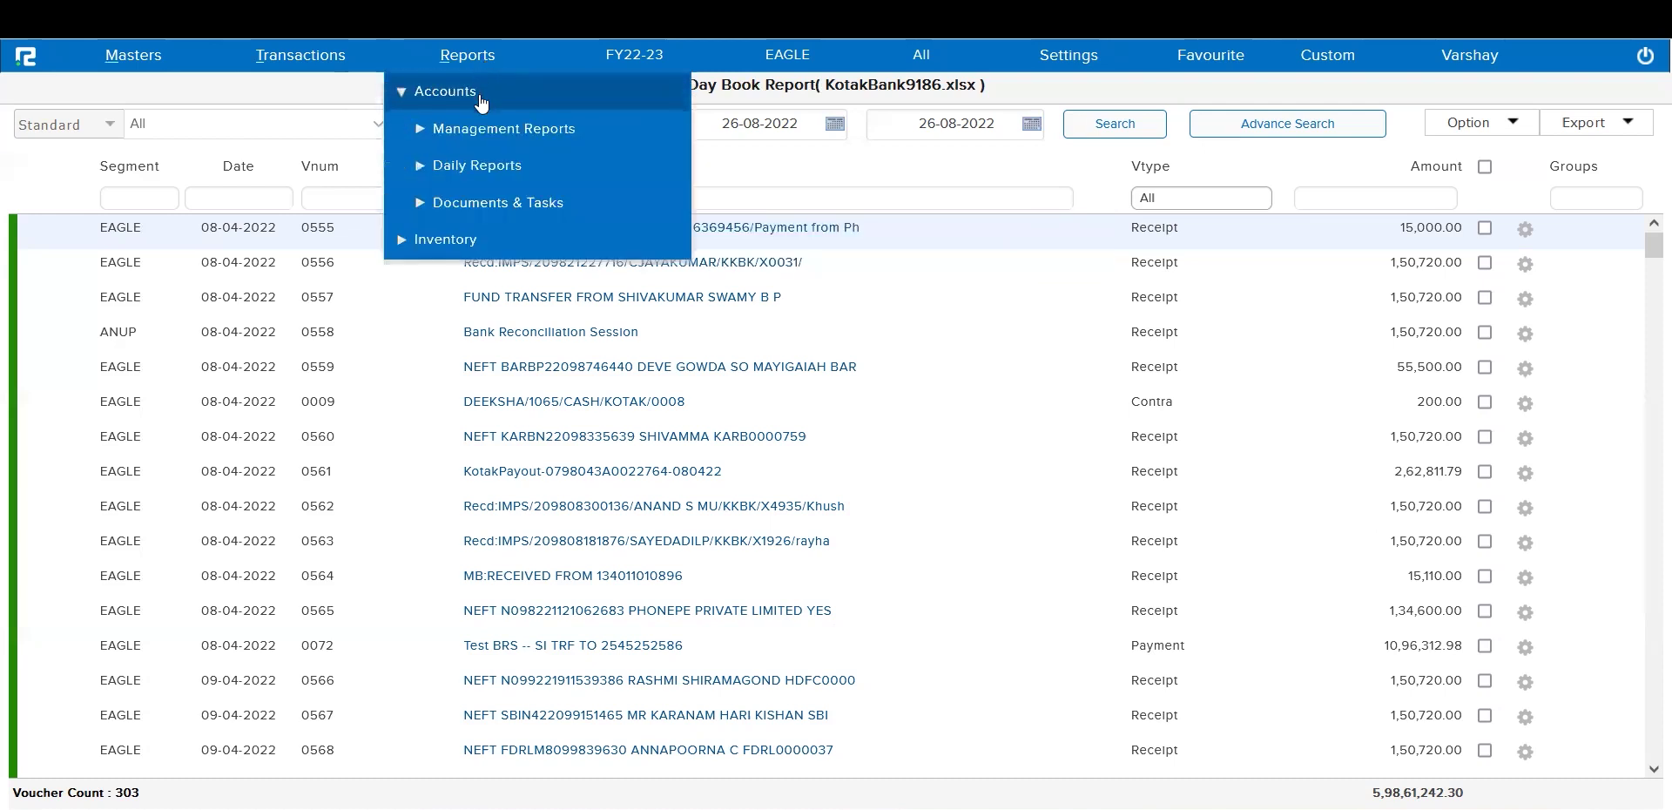
pyautogui.click(499, 179)
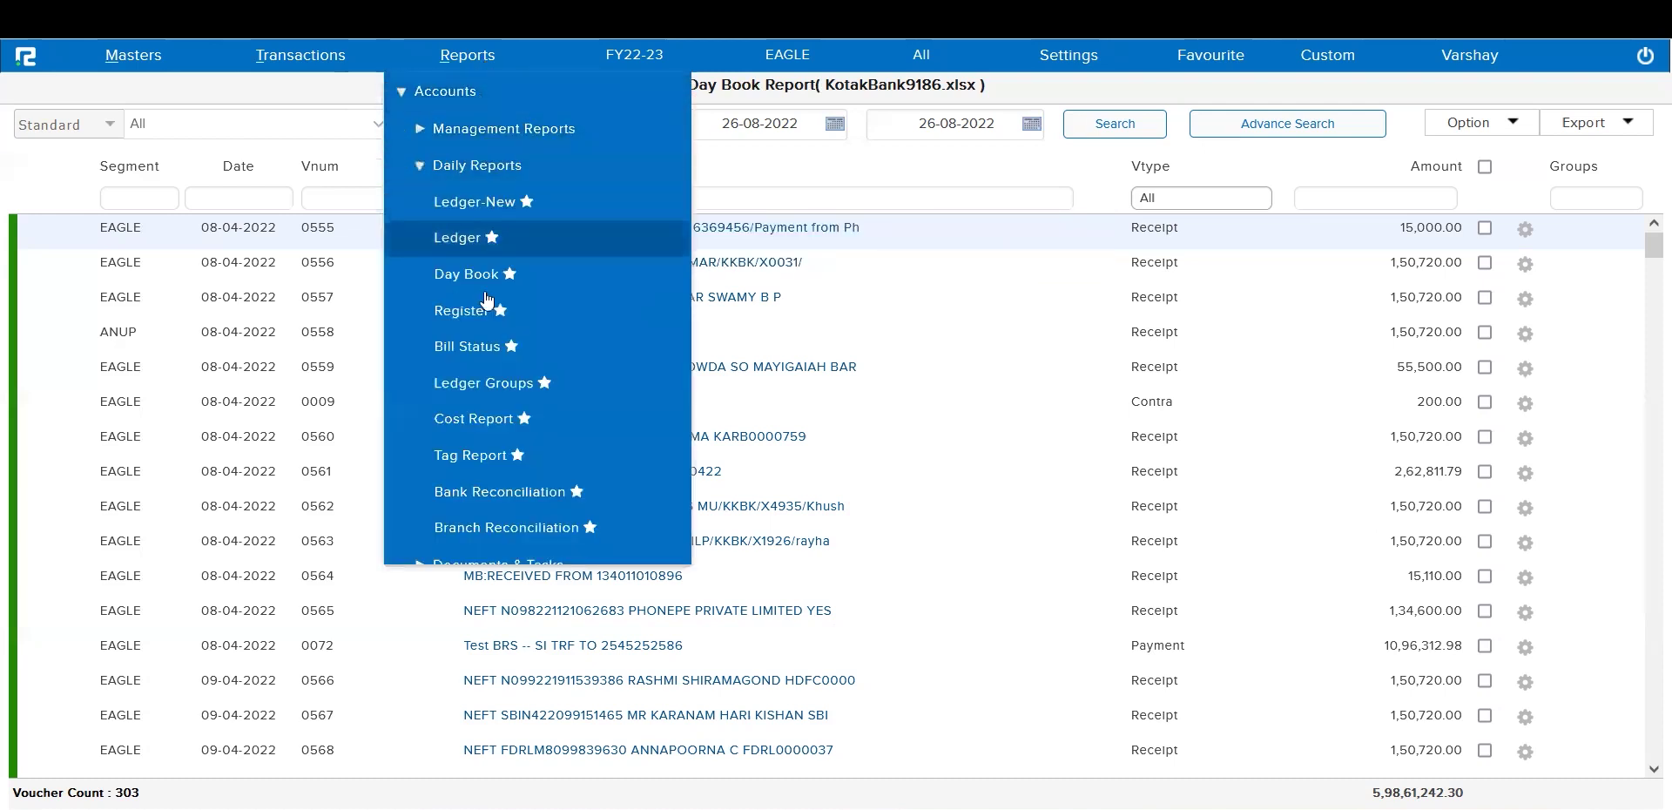
pyautogui.click(499, 492)
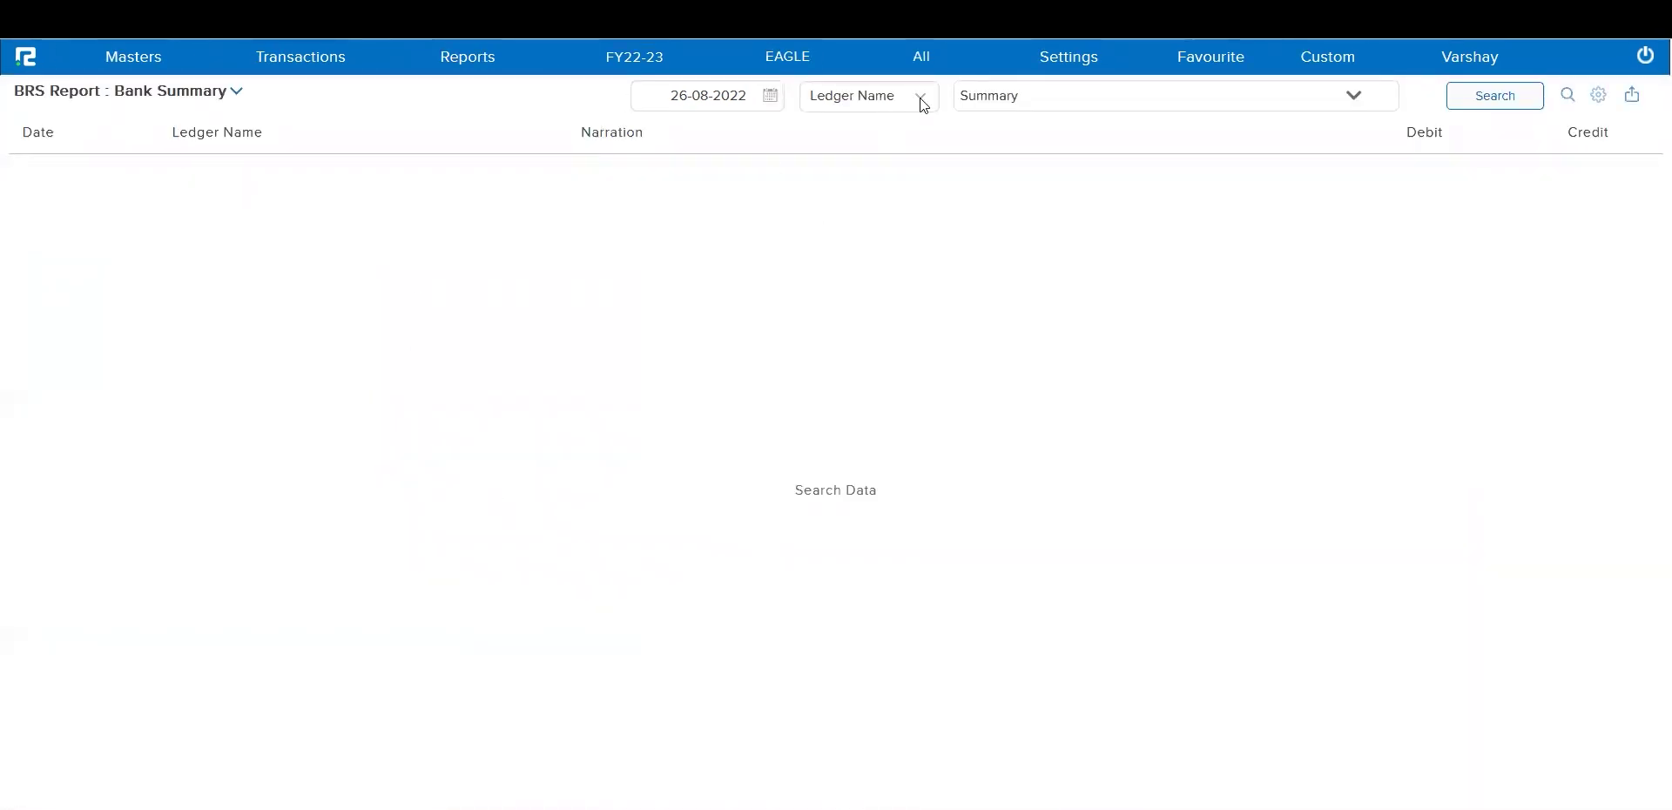
# - Run the BRS bank report for the KOTAK BANK ledger
pyautogui.click(1038, 96)
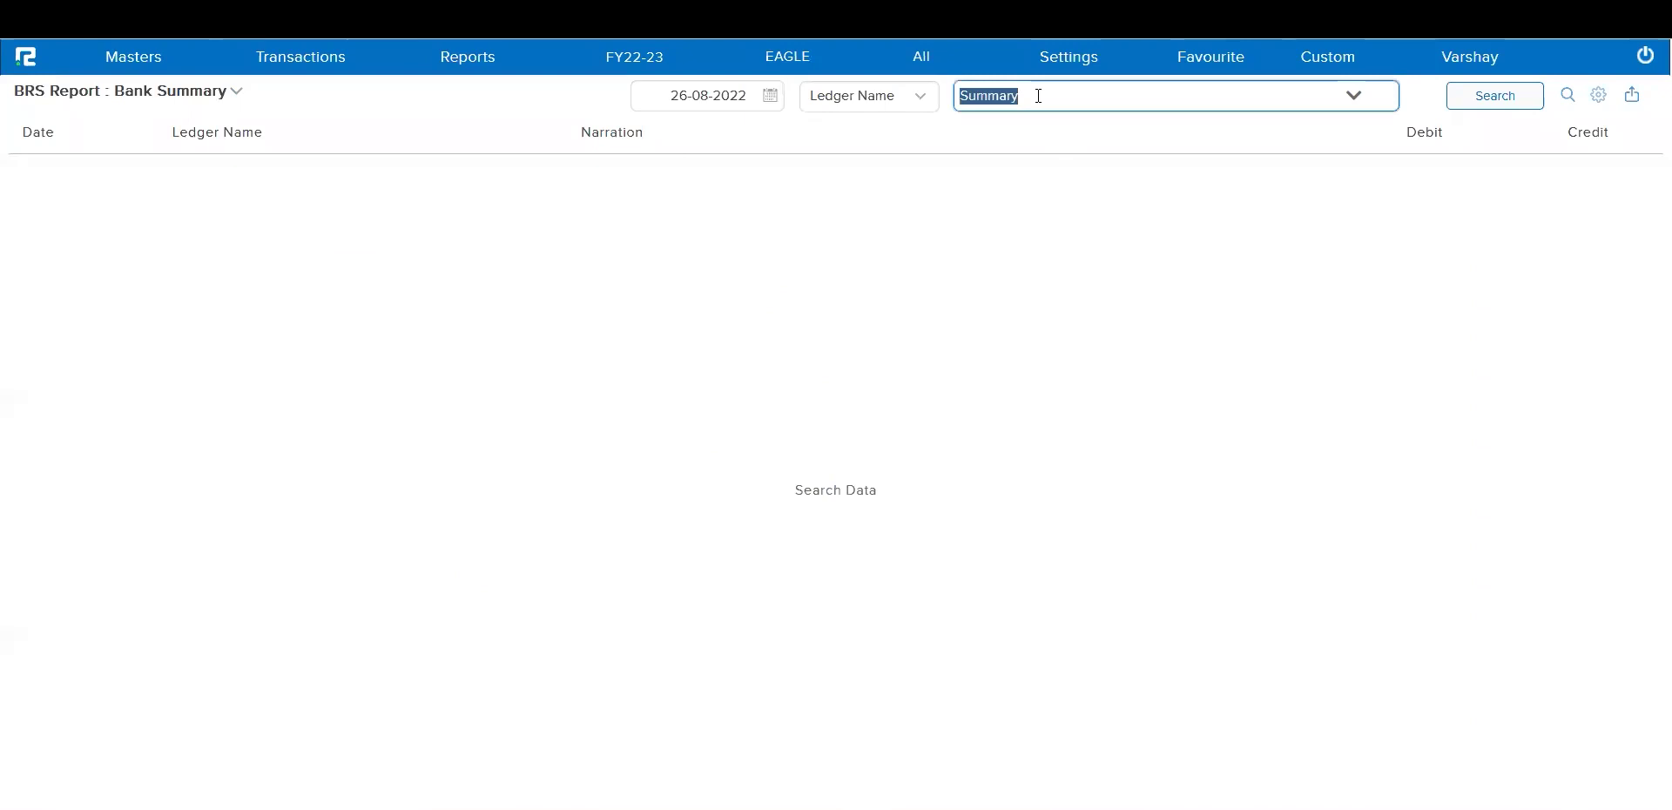
pyautogui.write('k')
pyautogui.press('BackSpace')
pyautogui.write('ko')
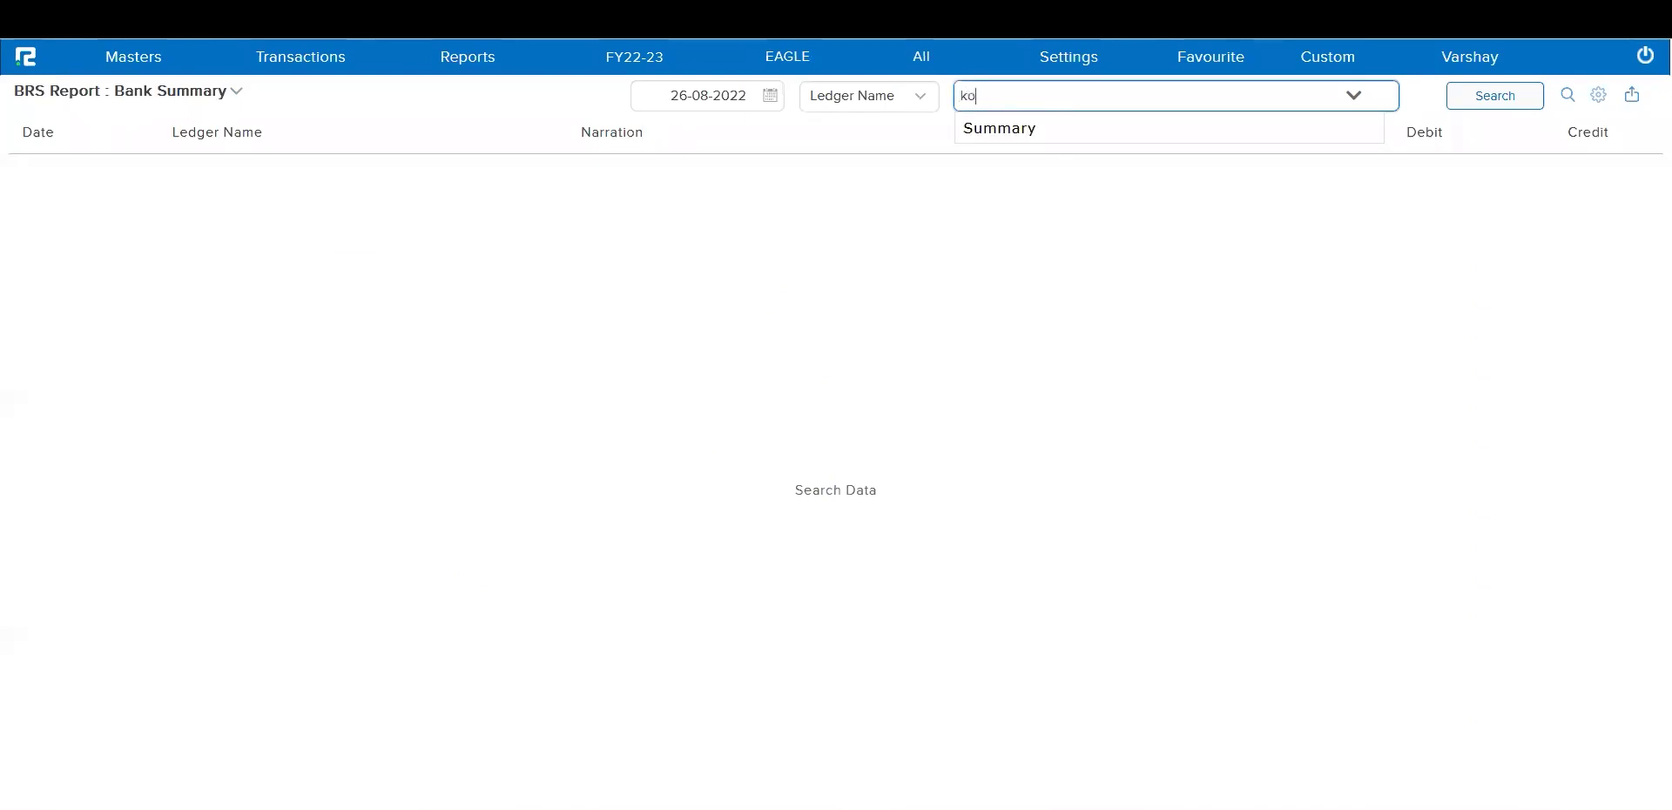
pyautogui.write('ta')
pyautogui.click(1086, 159)
pyautogui.click(1512, 111)
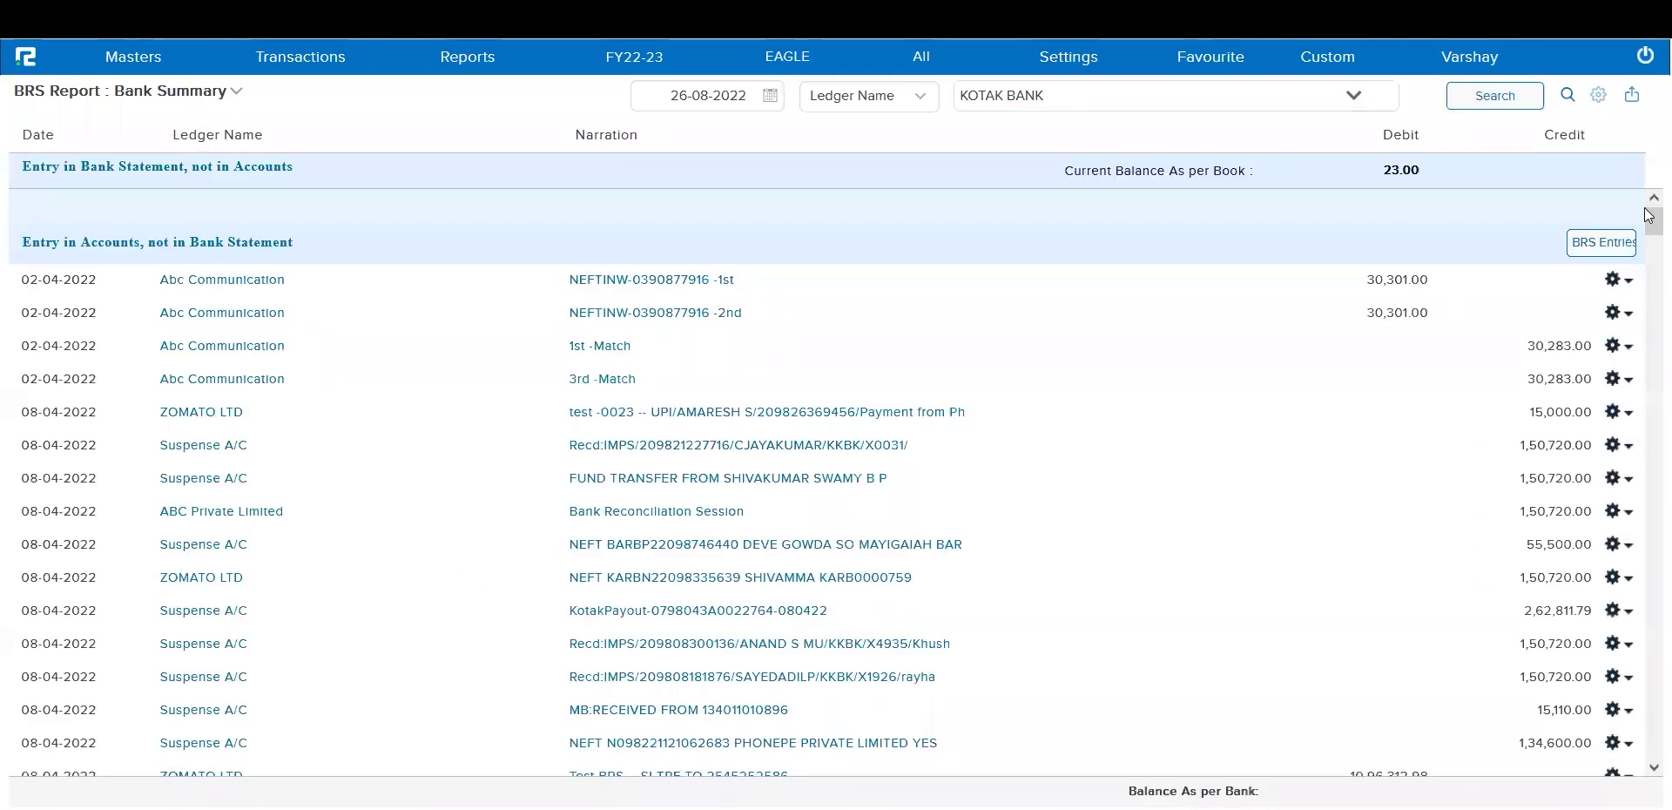
# - Open the BRS entries for KOTAK BANK and list the vouchers dated from 01-04-2022
pyautogui.click(1591, 245)
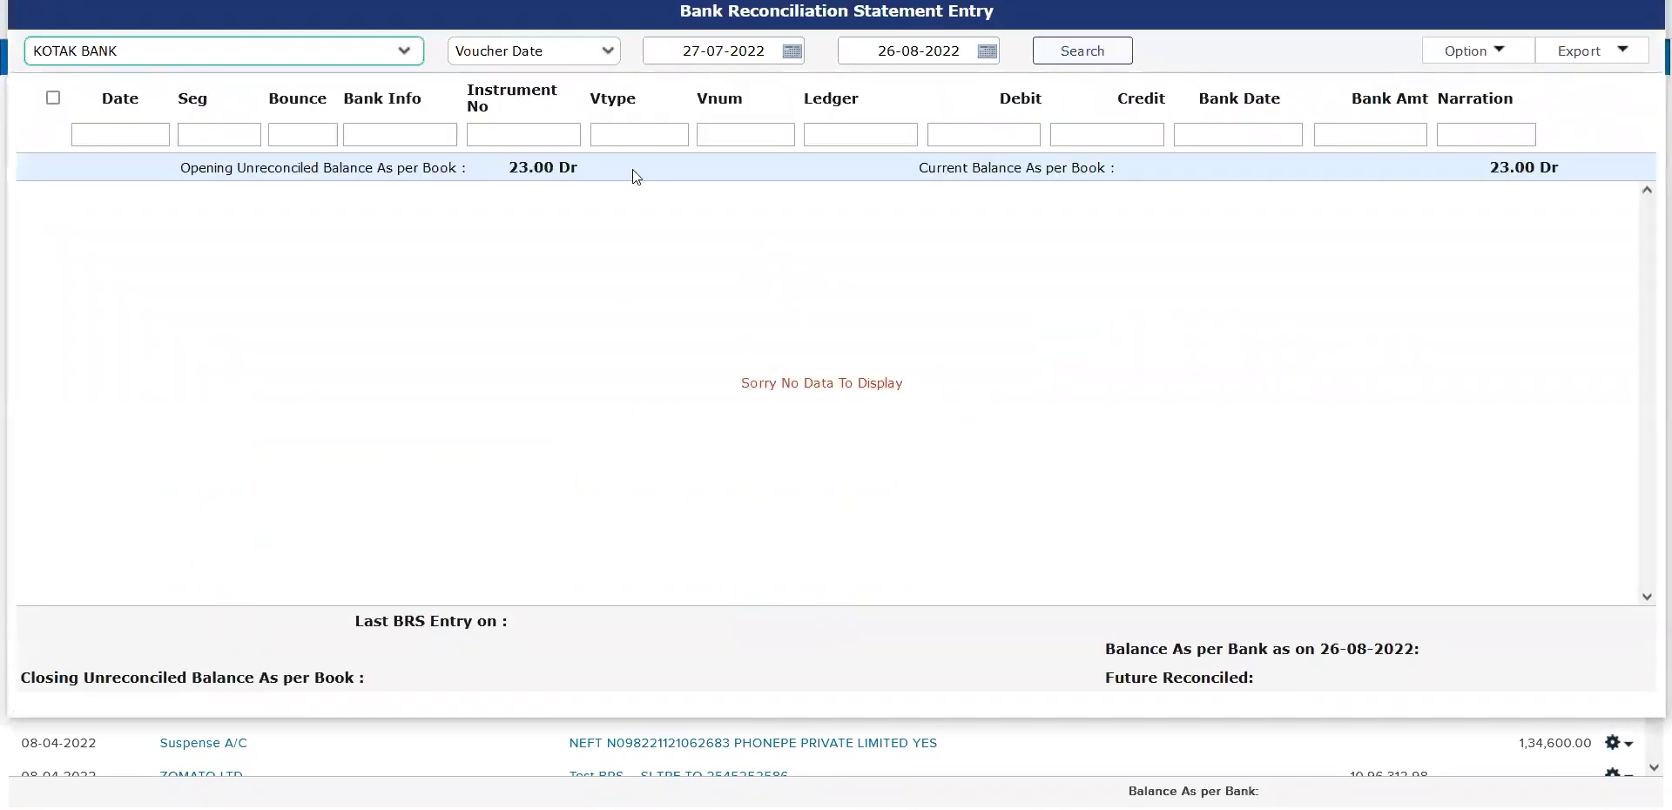
pyautogui.doubleClick(750, 51)
pyautogui.tripleClick(751, 51)
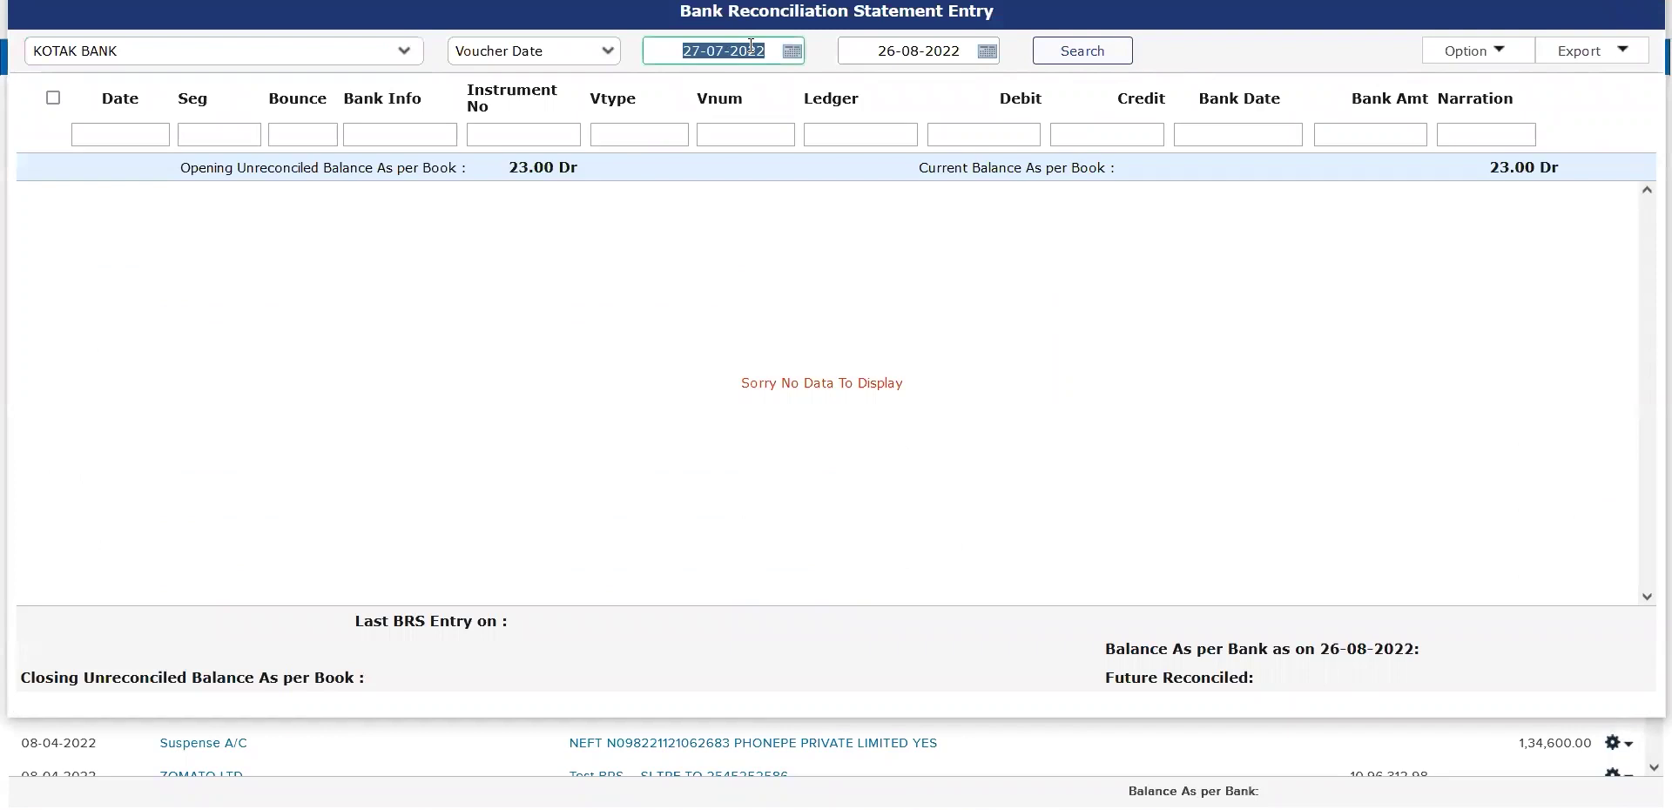
pyautogui.write('01-')
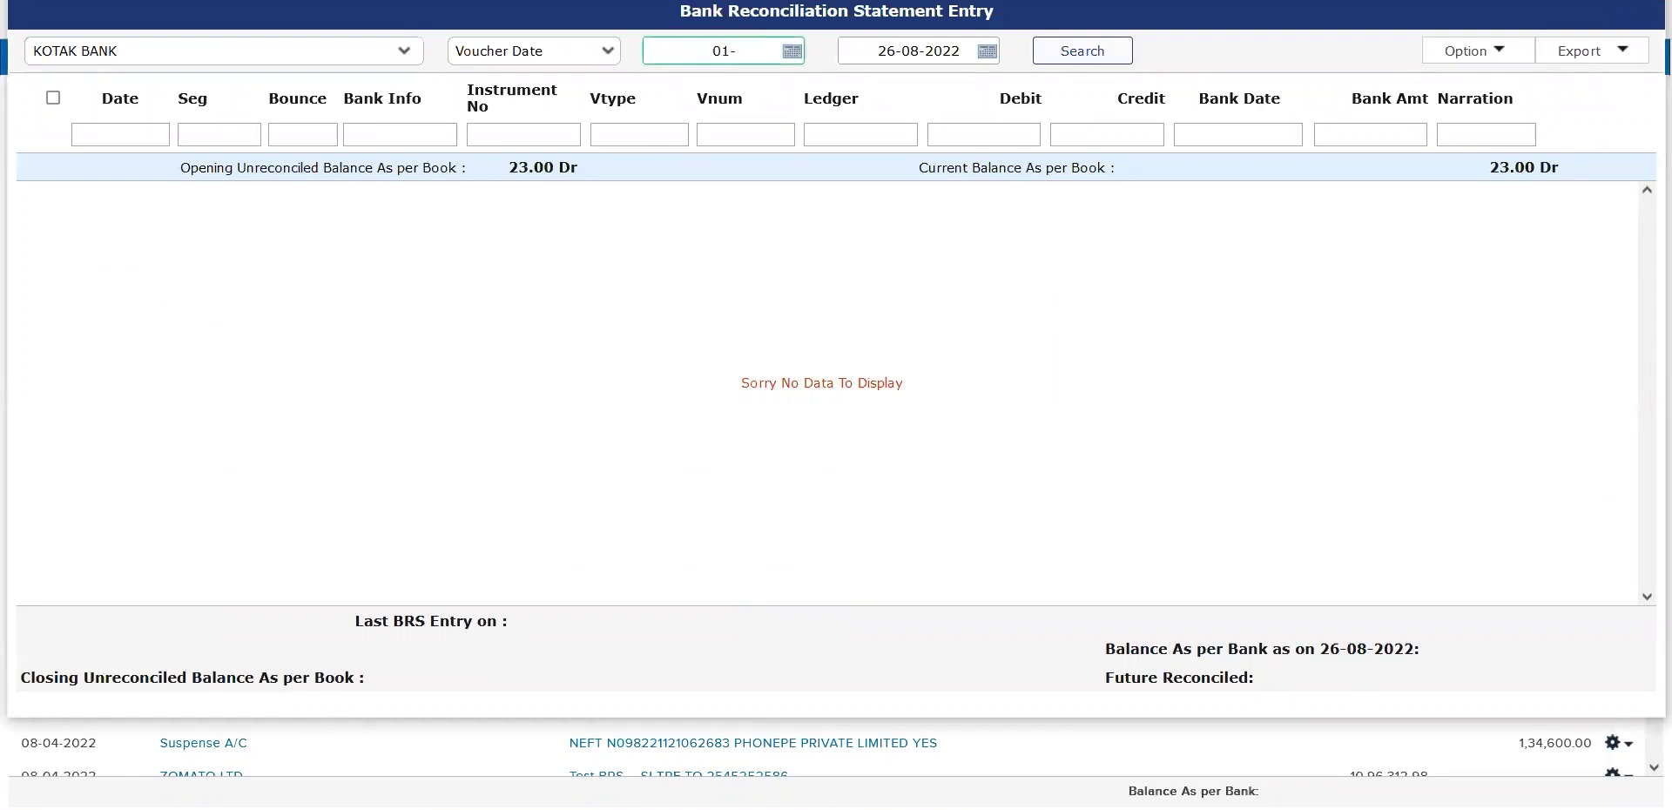
pyautogui.write('04-2022')
pyautogui.press('Tab')
pyautogui.press('Return')
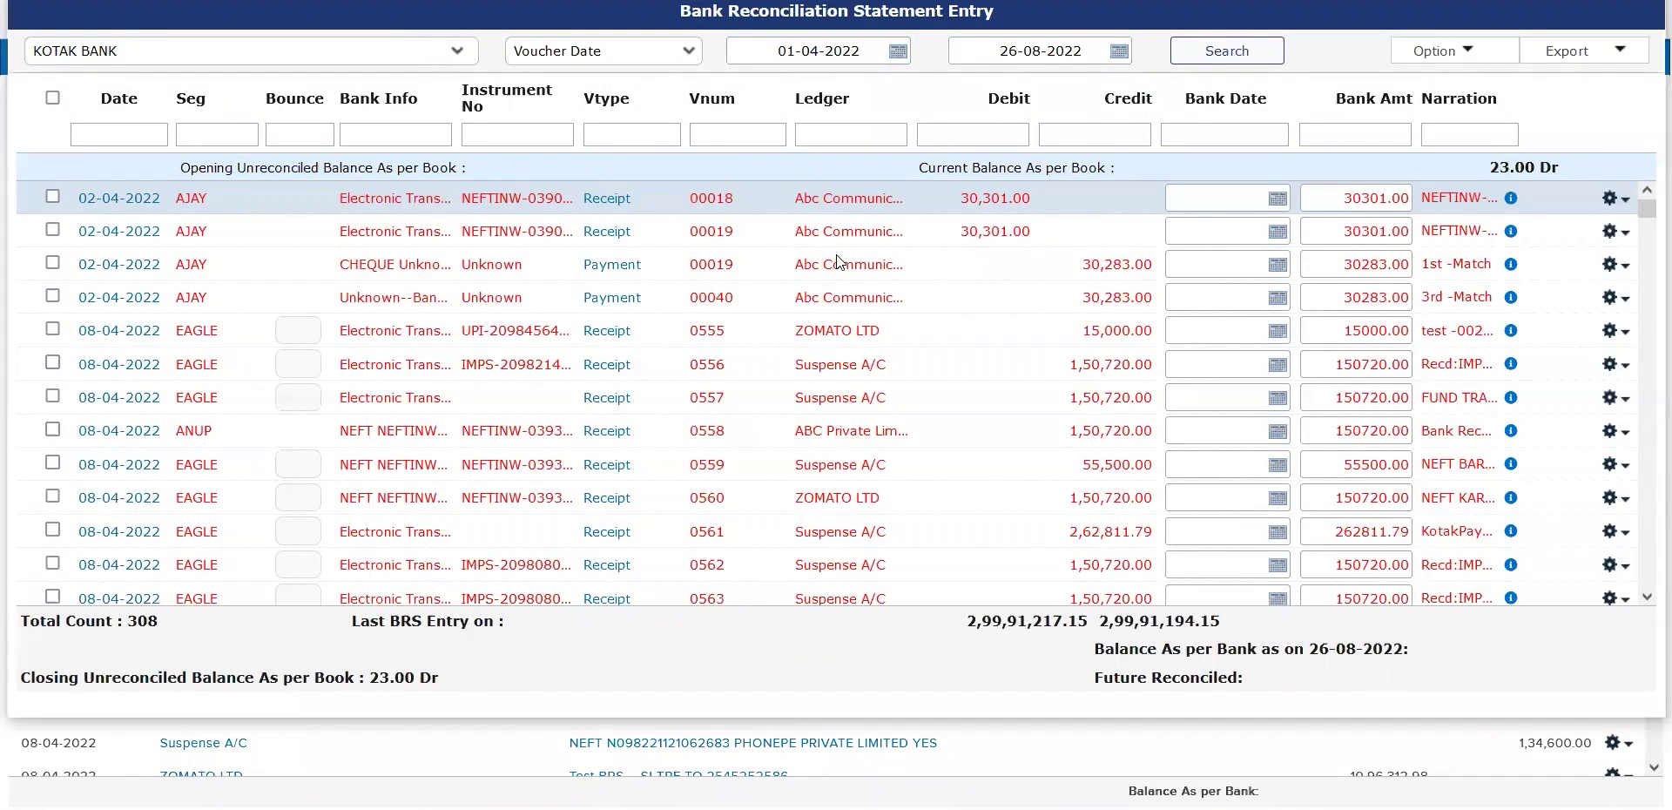
# - Look through the listed reconciliation entries, examining their dates, voucher types, ledgers and empty bank dates
pyautogui.scroll(-10, 975, 445)
pyautogui.scroll(-15, 975, 445)
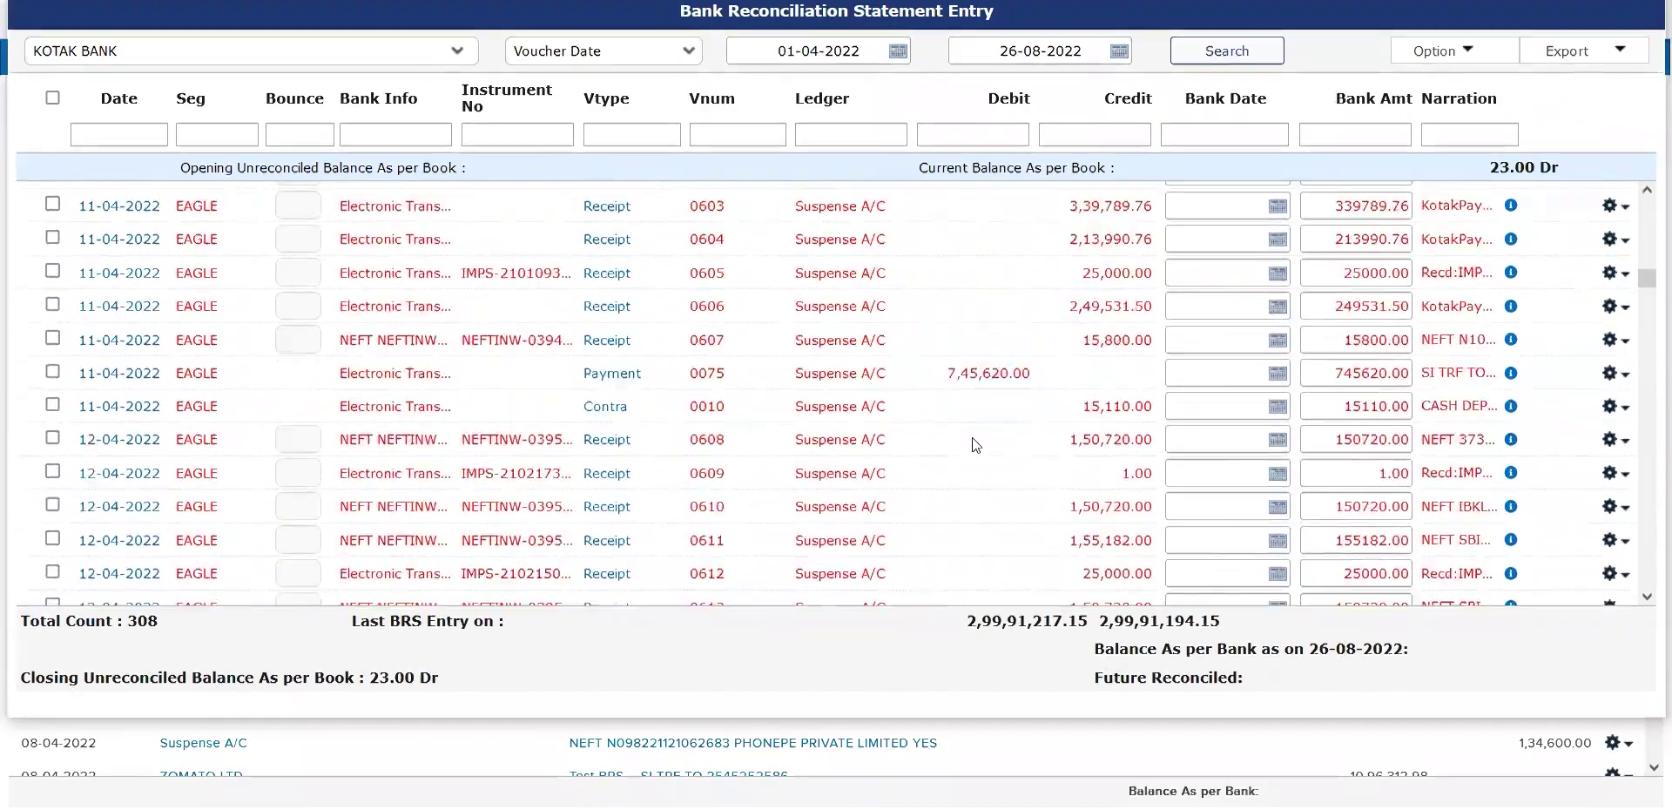
pyautogui.scroll(-15, 975, 445)
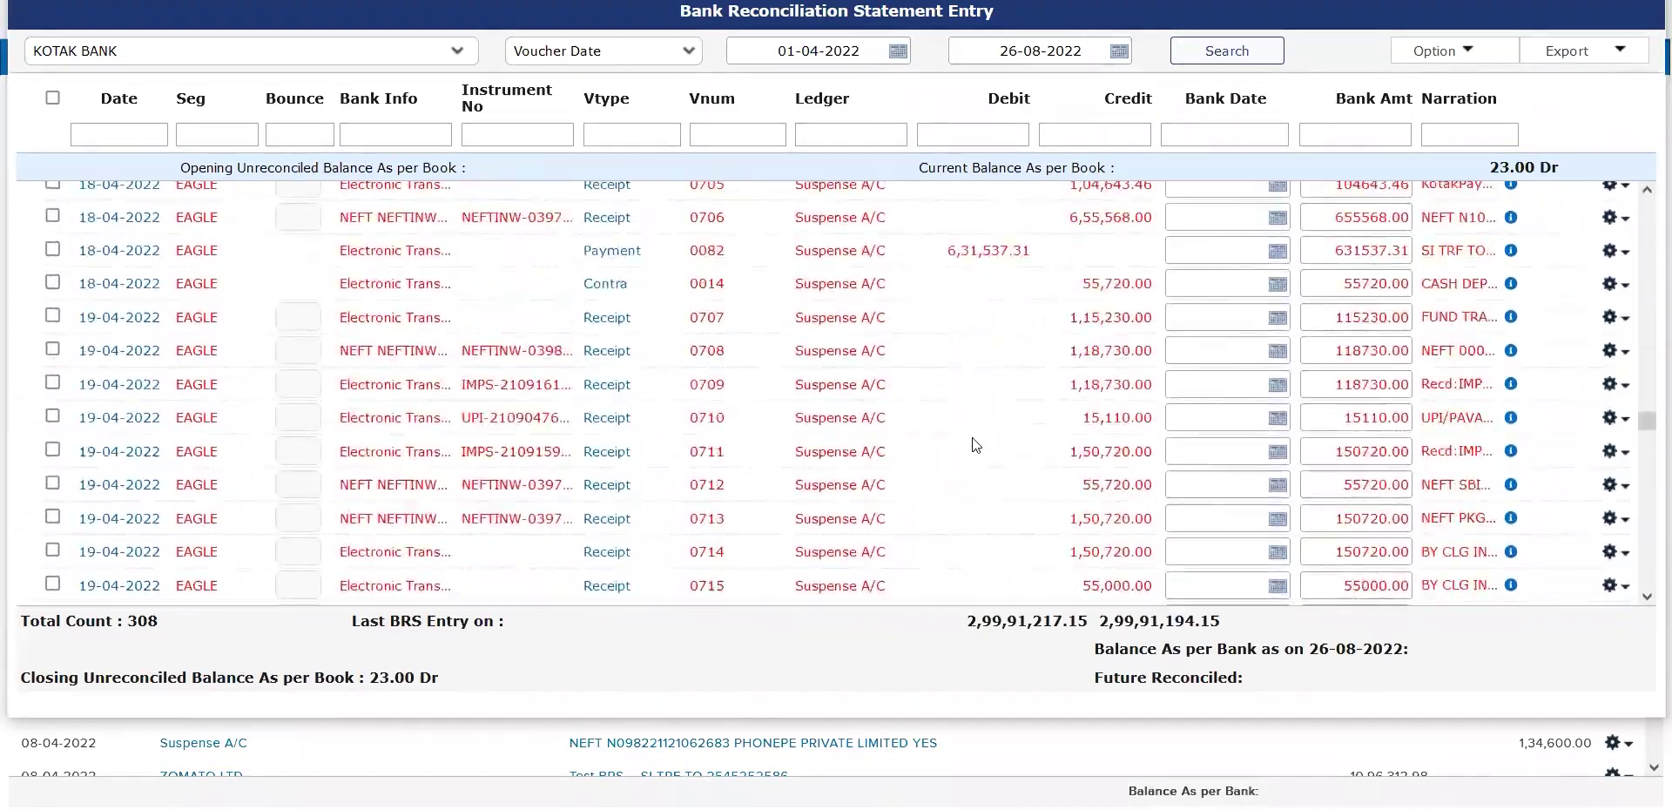
pyautogui.scroll(-6, 975, 445)
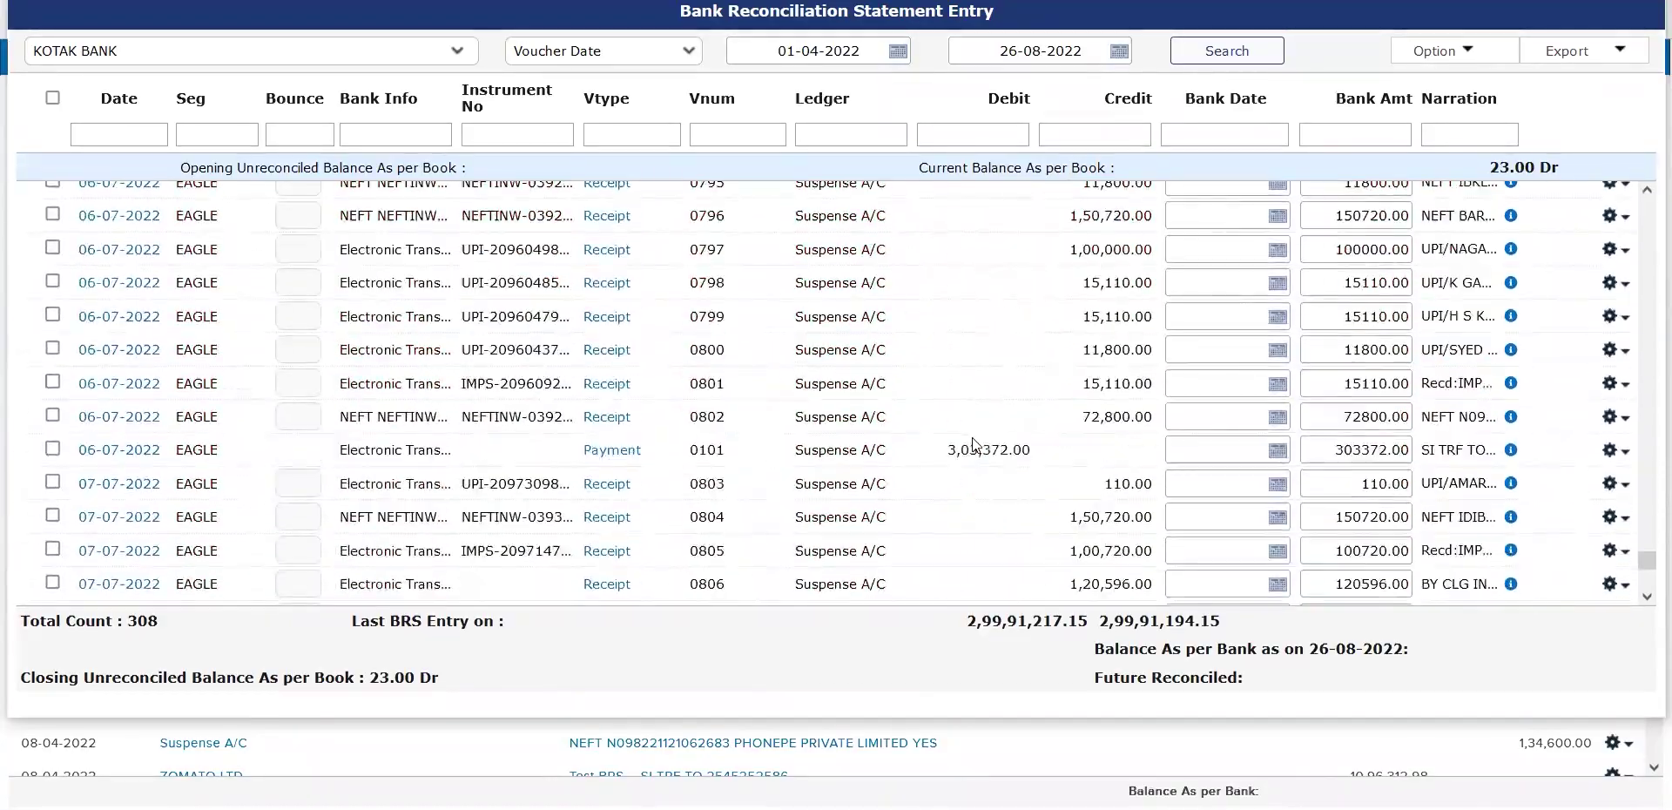
pyautogui.scroll(2, 963, 374)
pyautogui.scroll(5, 963, 376)
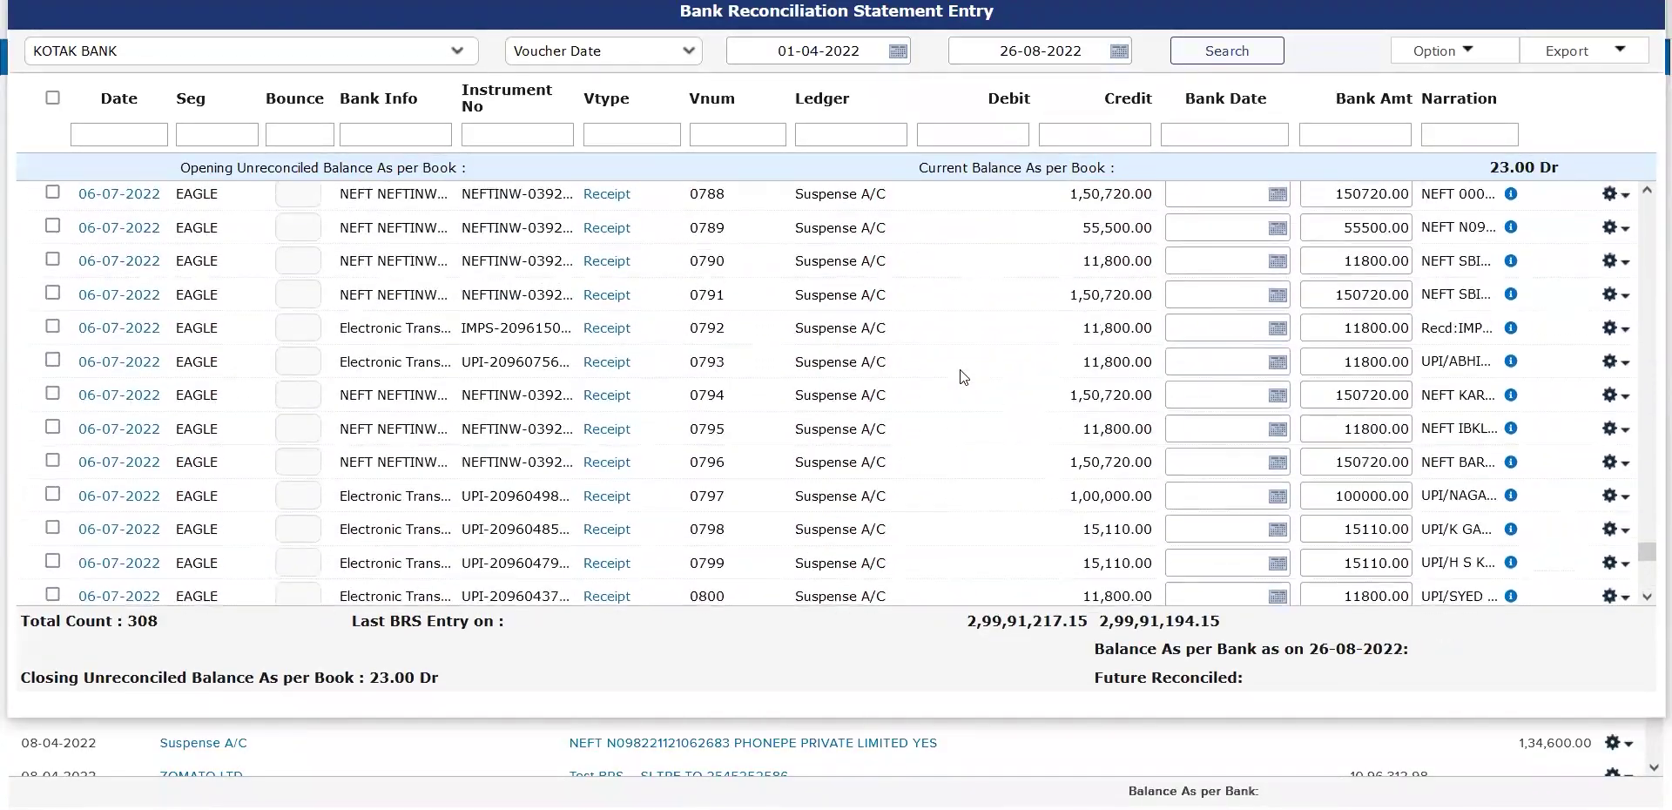
pyautogui.scroll(8, 963, 376)
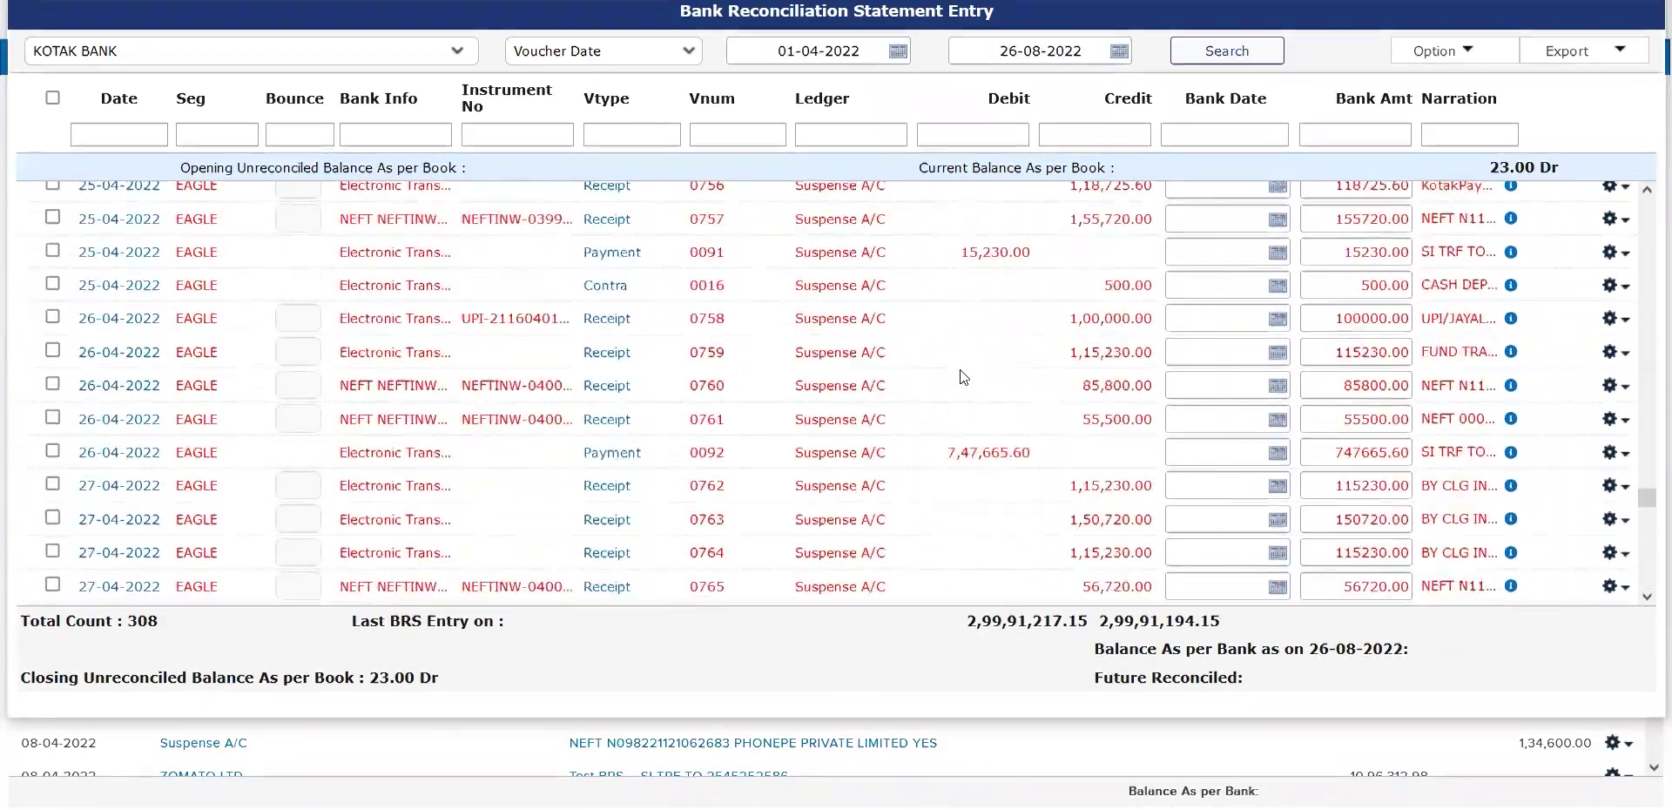
pyautogui.scroll(1, 963, 376)
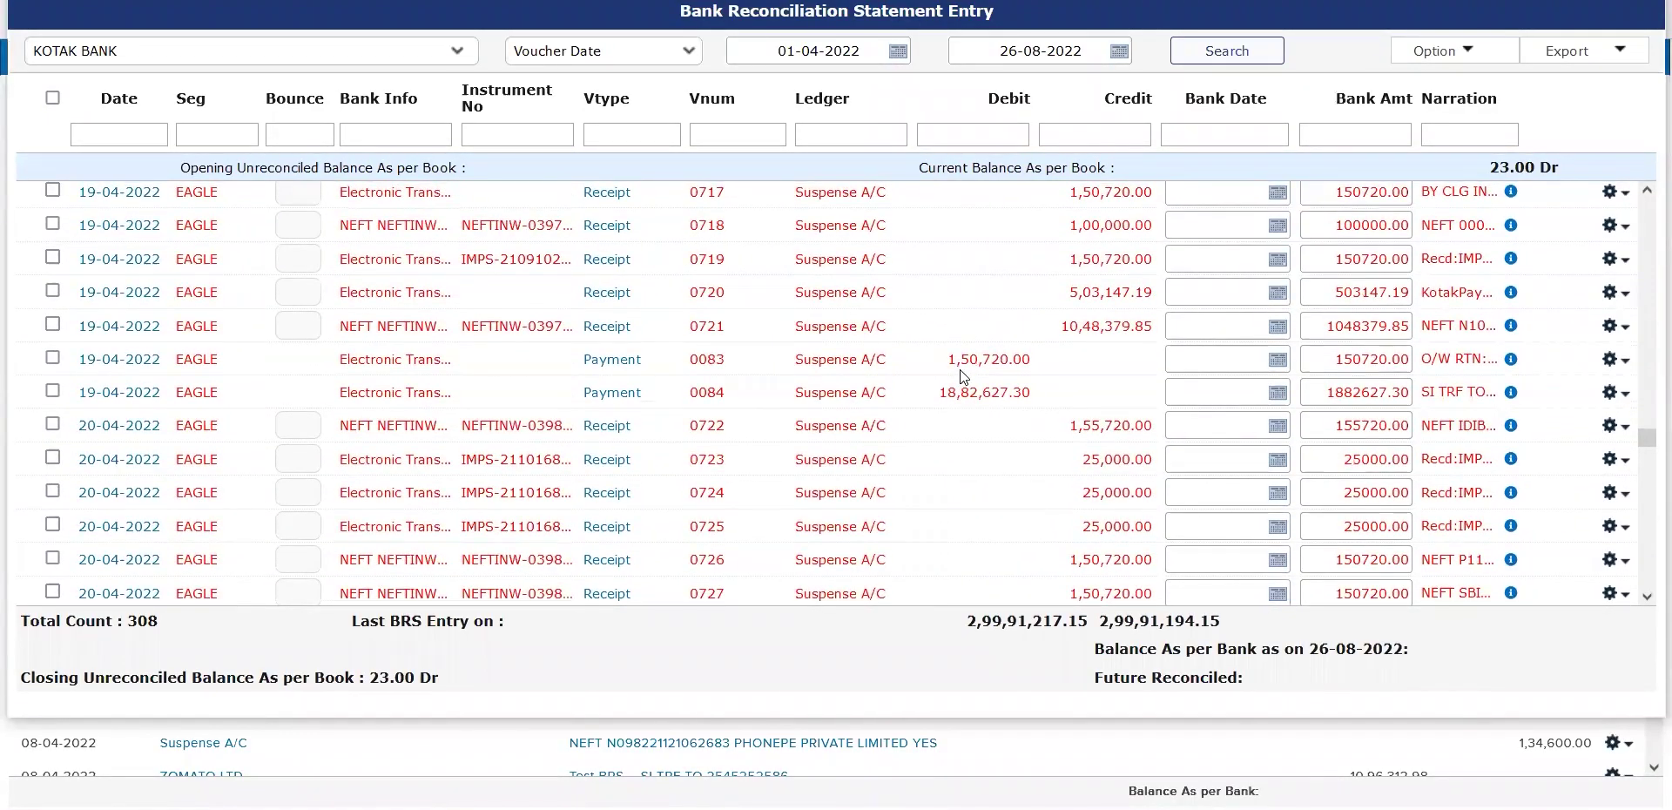
pyautogui.scroll(10, 963, 376)
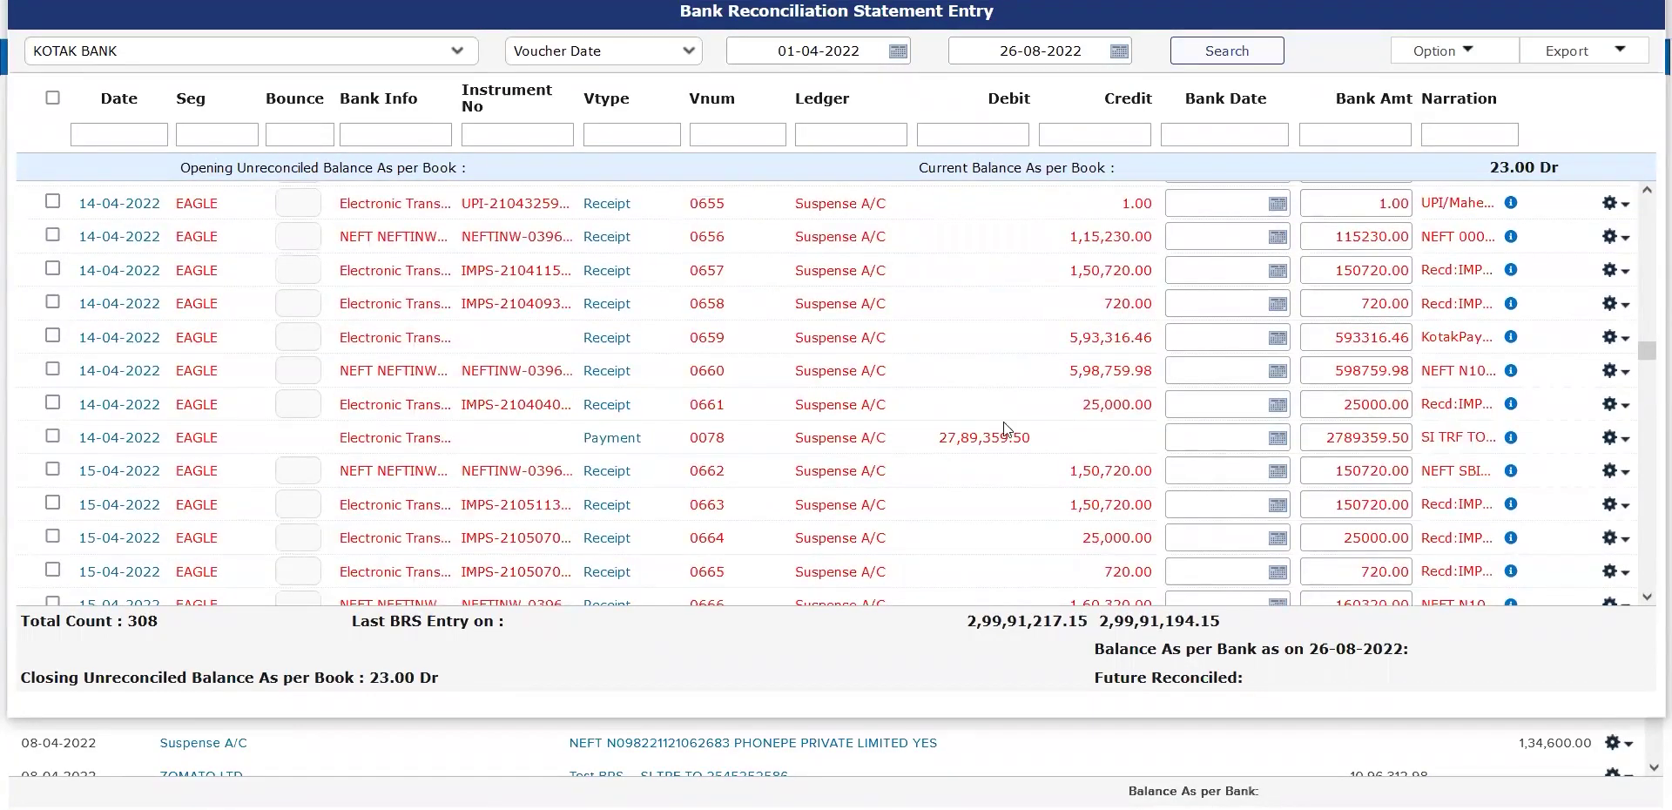
pyautogui.scroll(-6, 1034, 421)
pyautogui.scroll(-10, 1035, 429)
pyautogui.scroll(-5, 1036, 428)
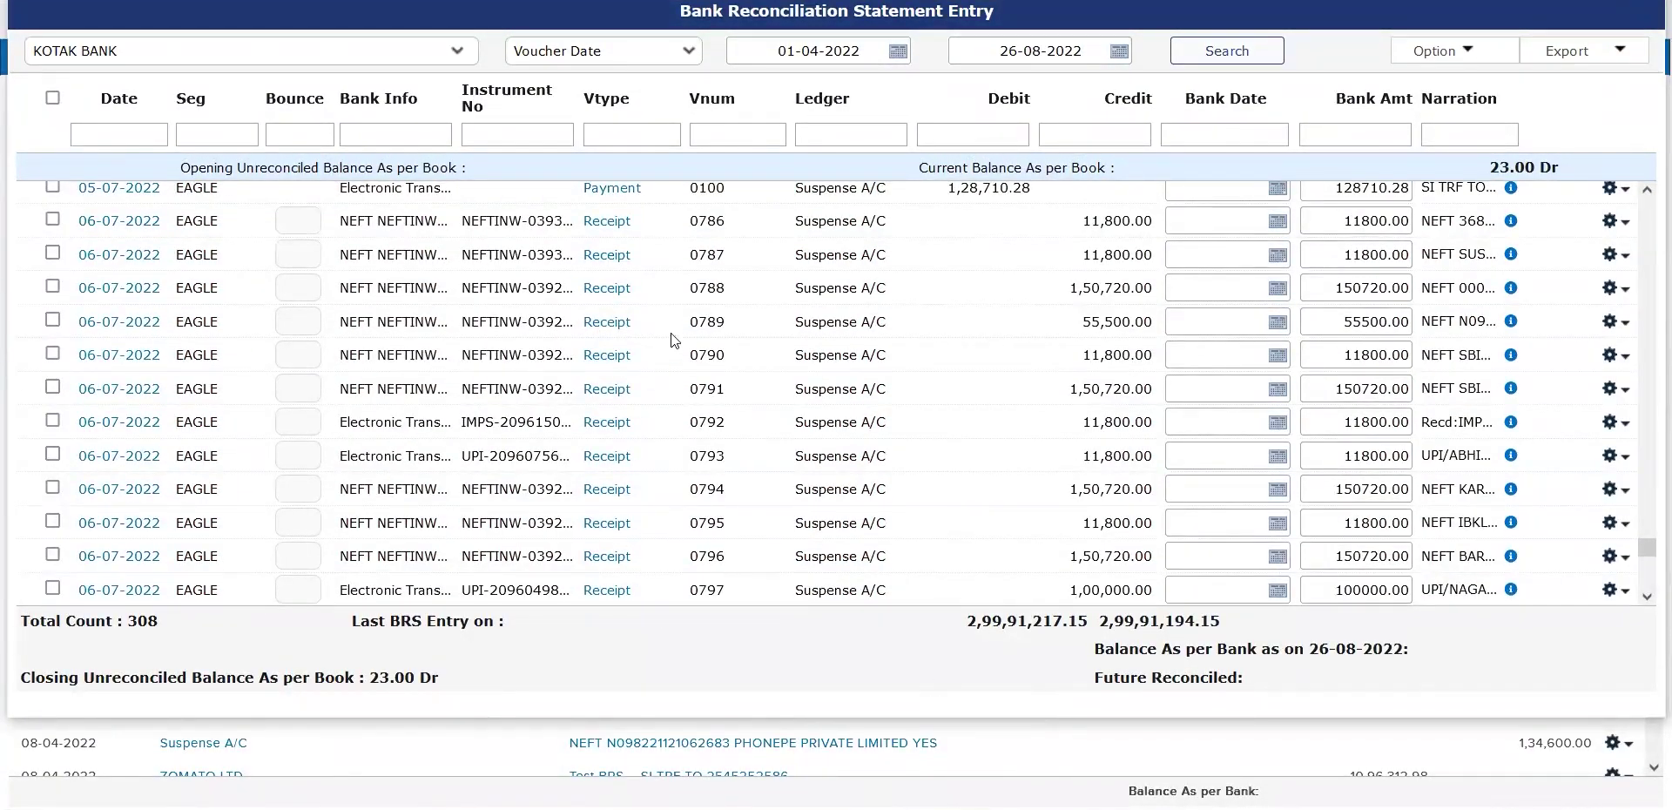
# - Open receipt voucher 0722 dated 20-04-2022 to view its transaction details, and close it without changes
pyautogui.scroll(15, 688, 296)
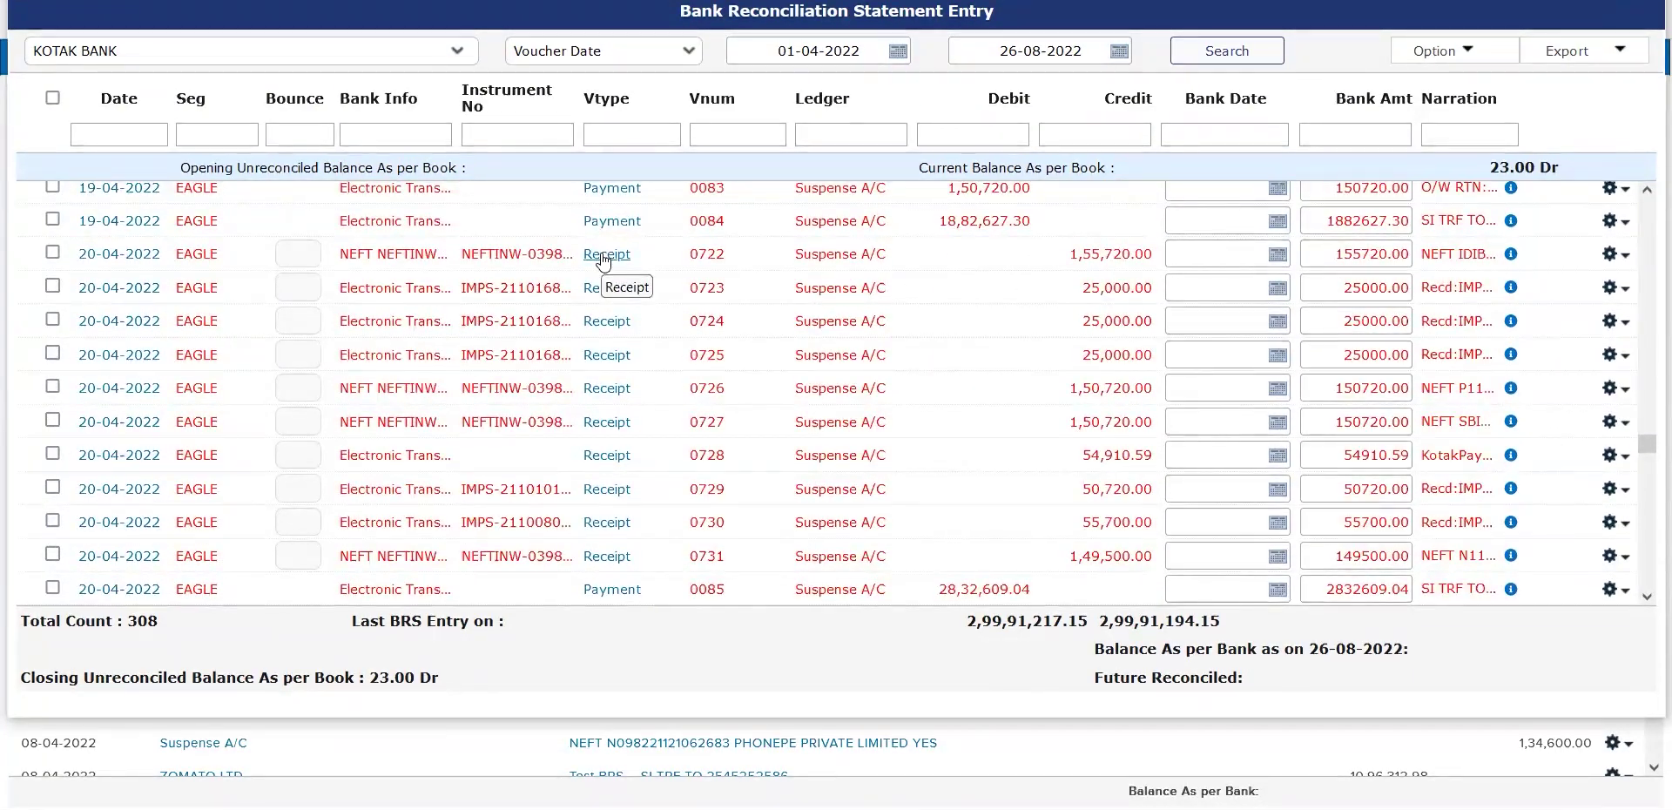
pyautogui.click(604, 258)
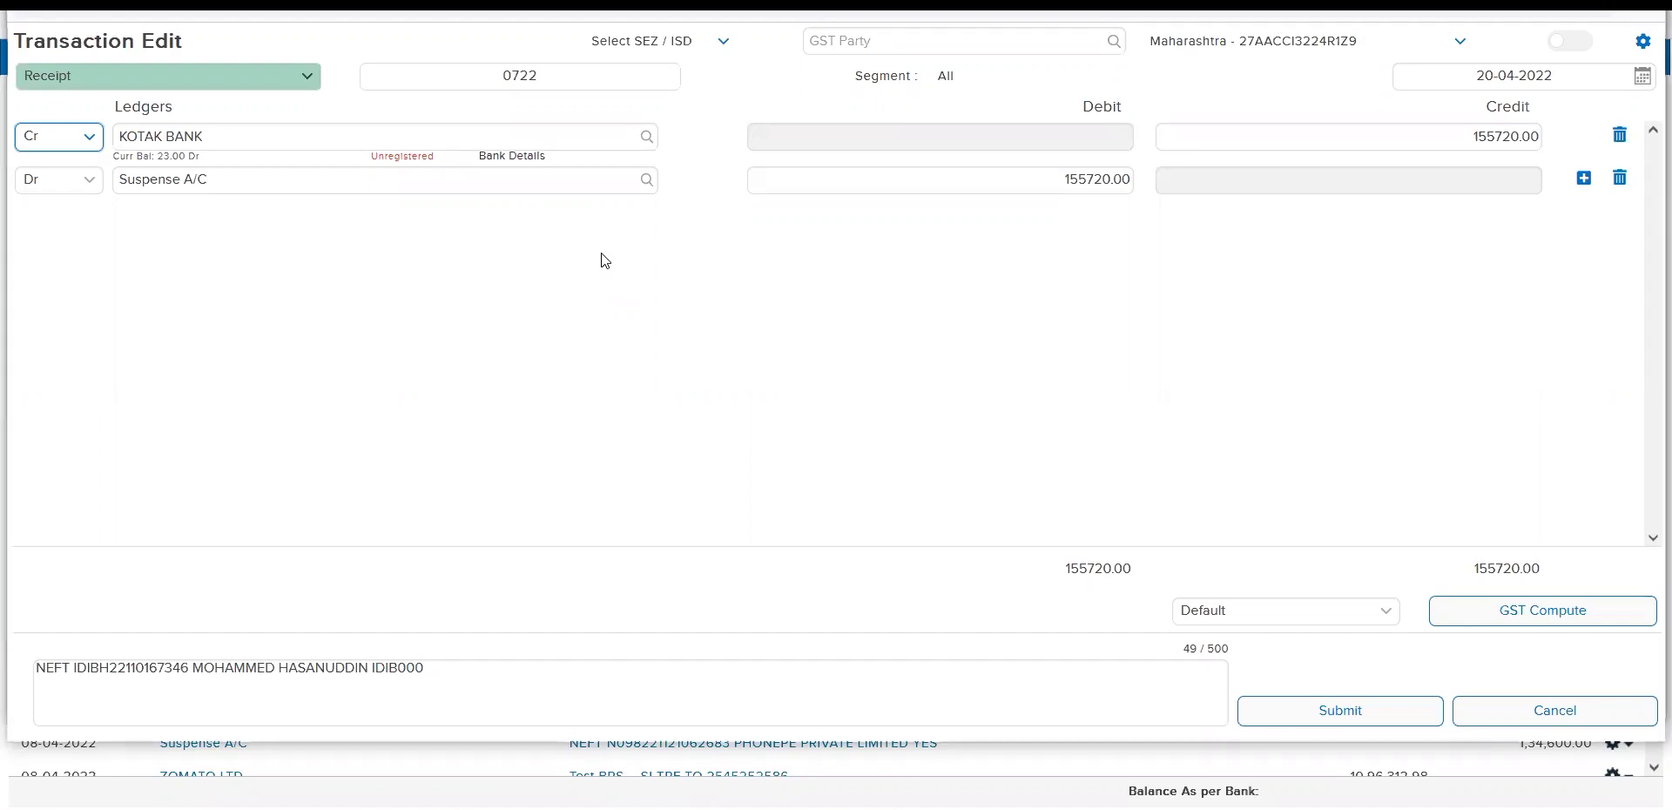
pyautogui.press('Escape')
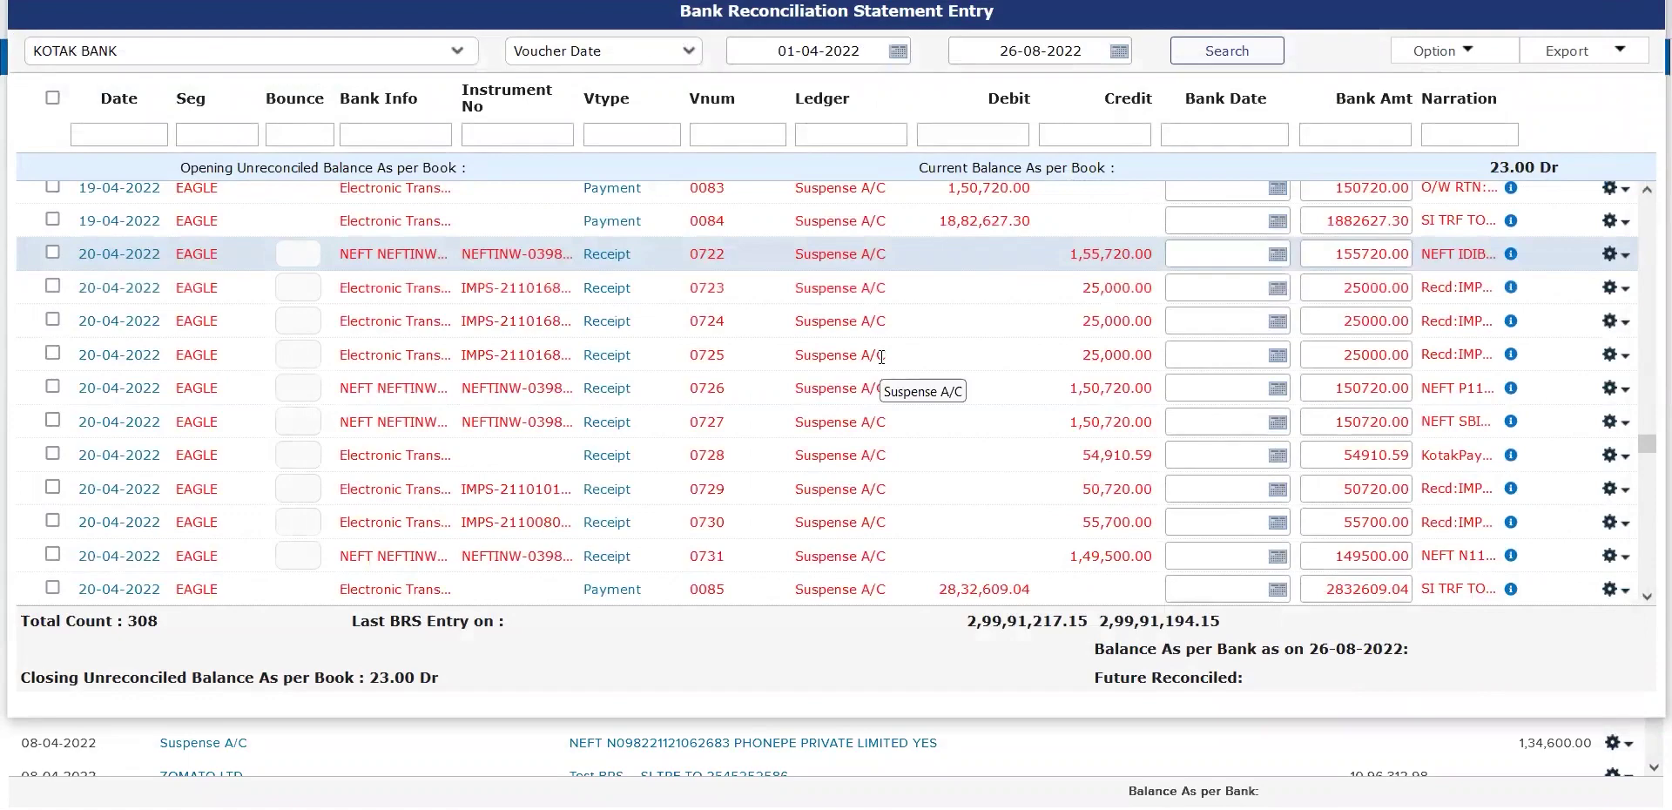
# - Try to apply the Set Voucher Date option without any entries selected, and dismiss the warning
pyautogui.scroll(-15, 881, 356)
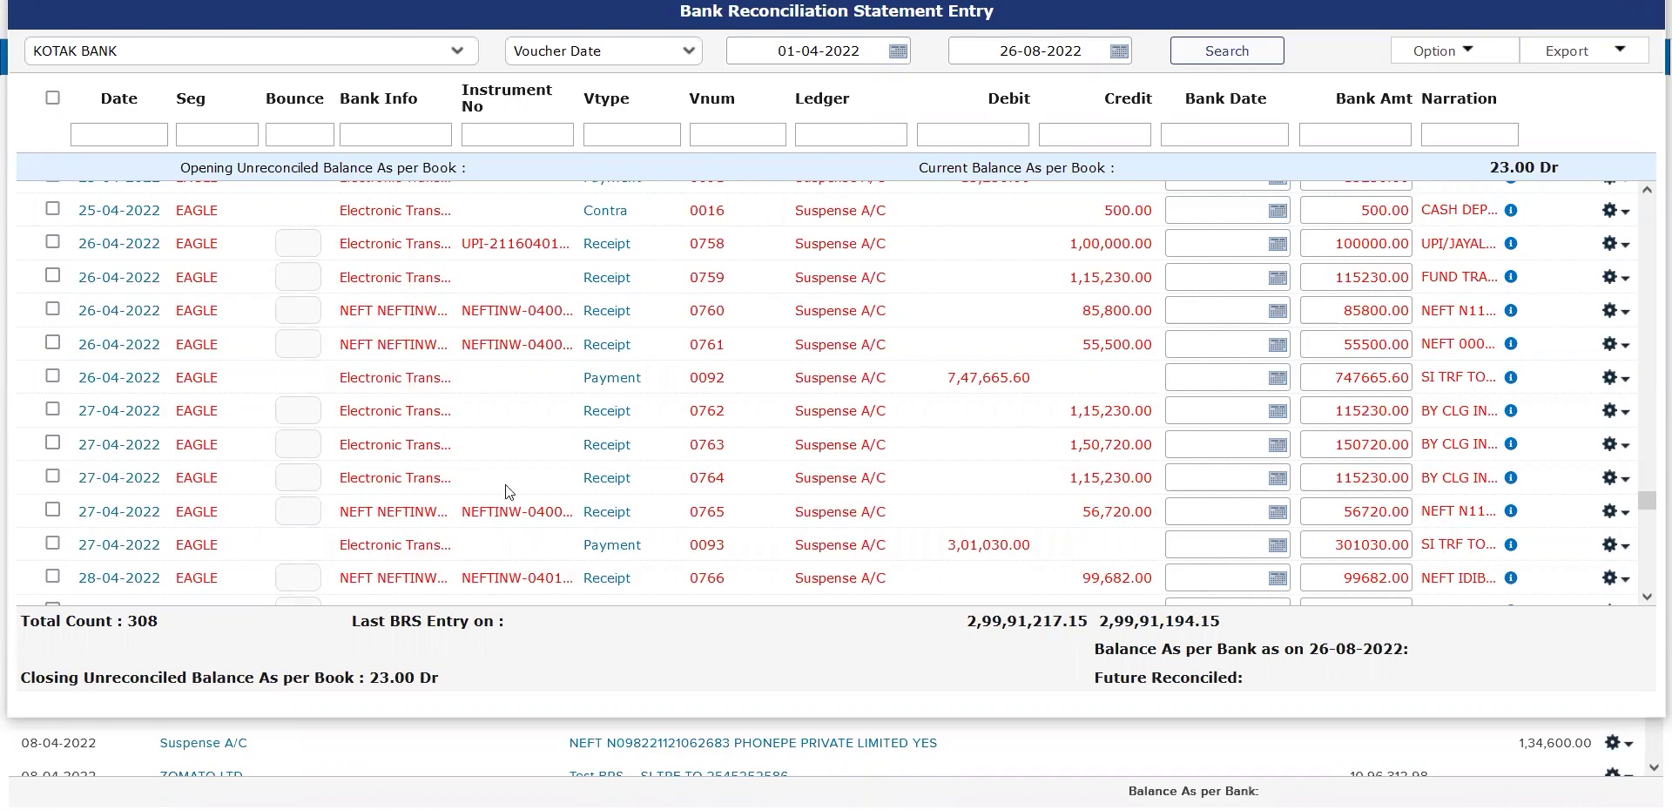
pyautogui.scroll(-20, 509, 488)
pyautogui.scroll(-5, 509, 492)
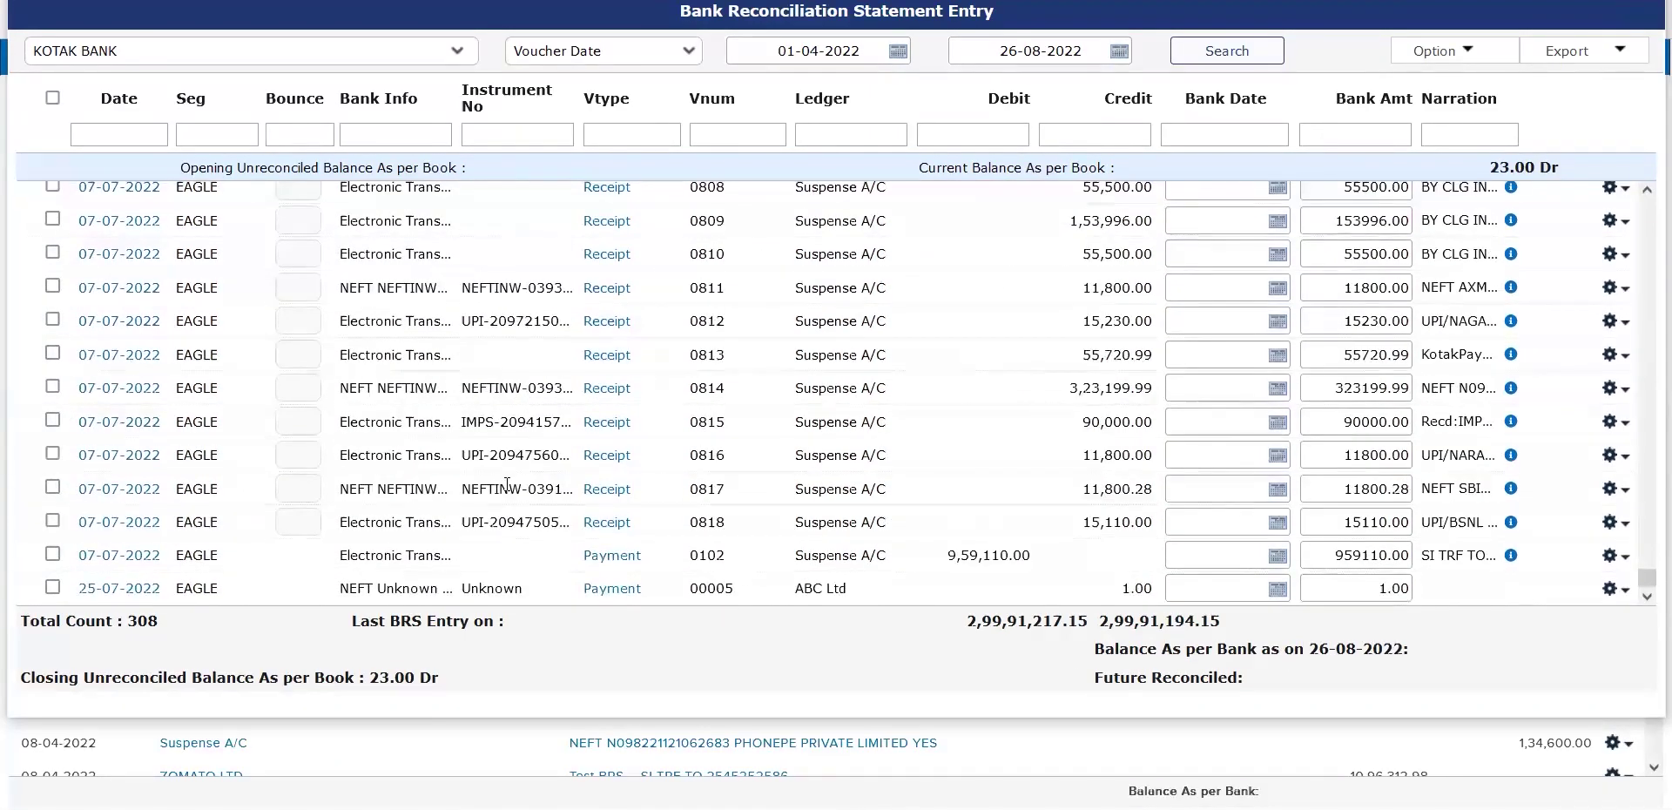
pyautogui.scroll(3, 836, 413)
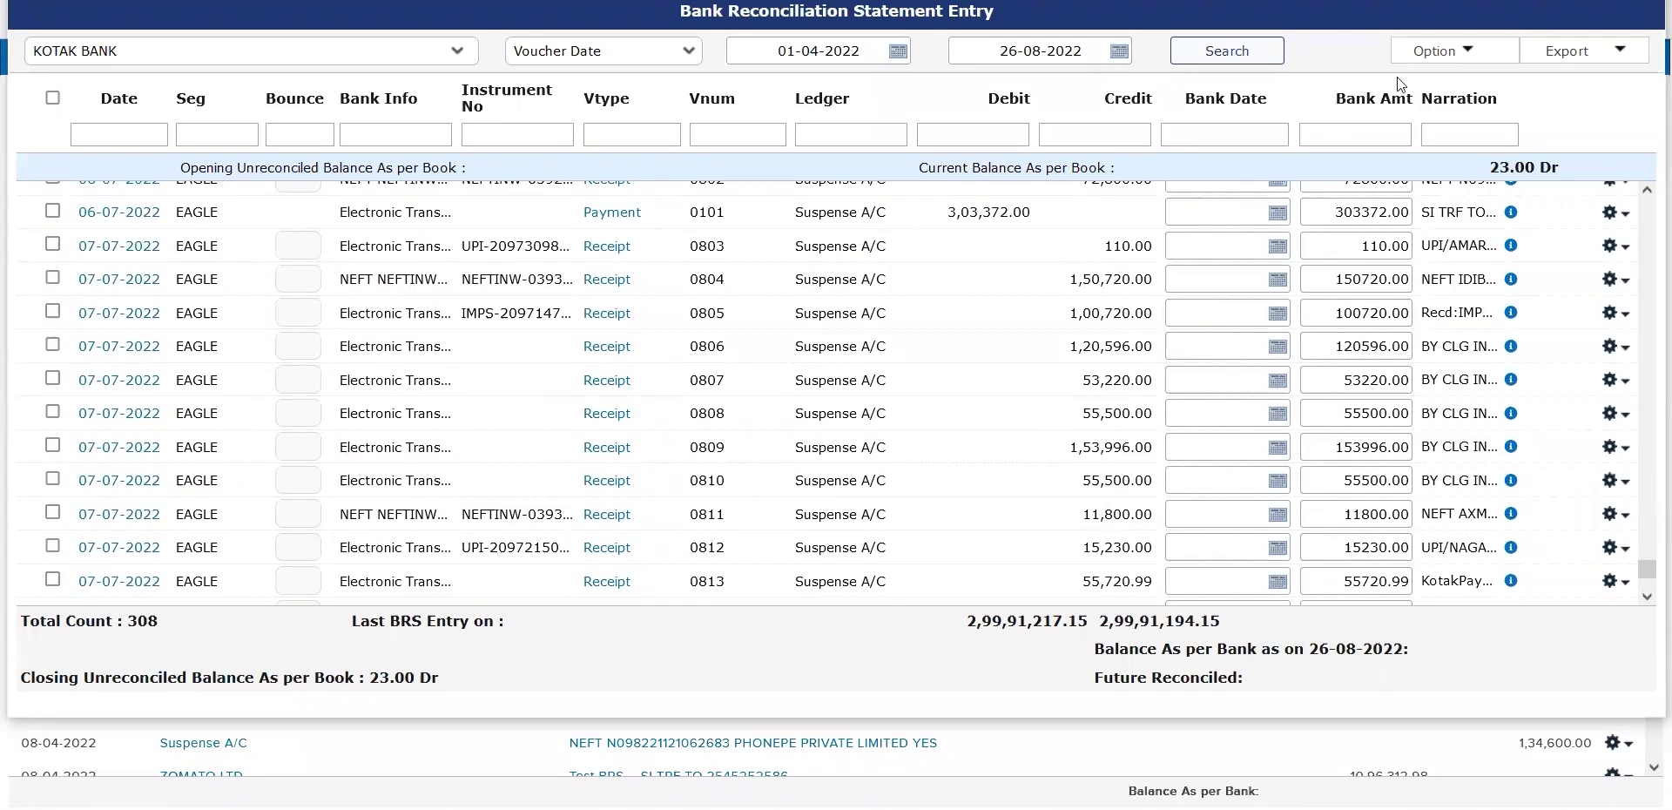
pyautogui.click(1437, 55)
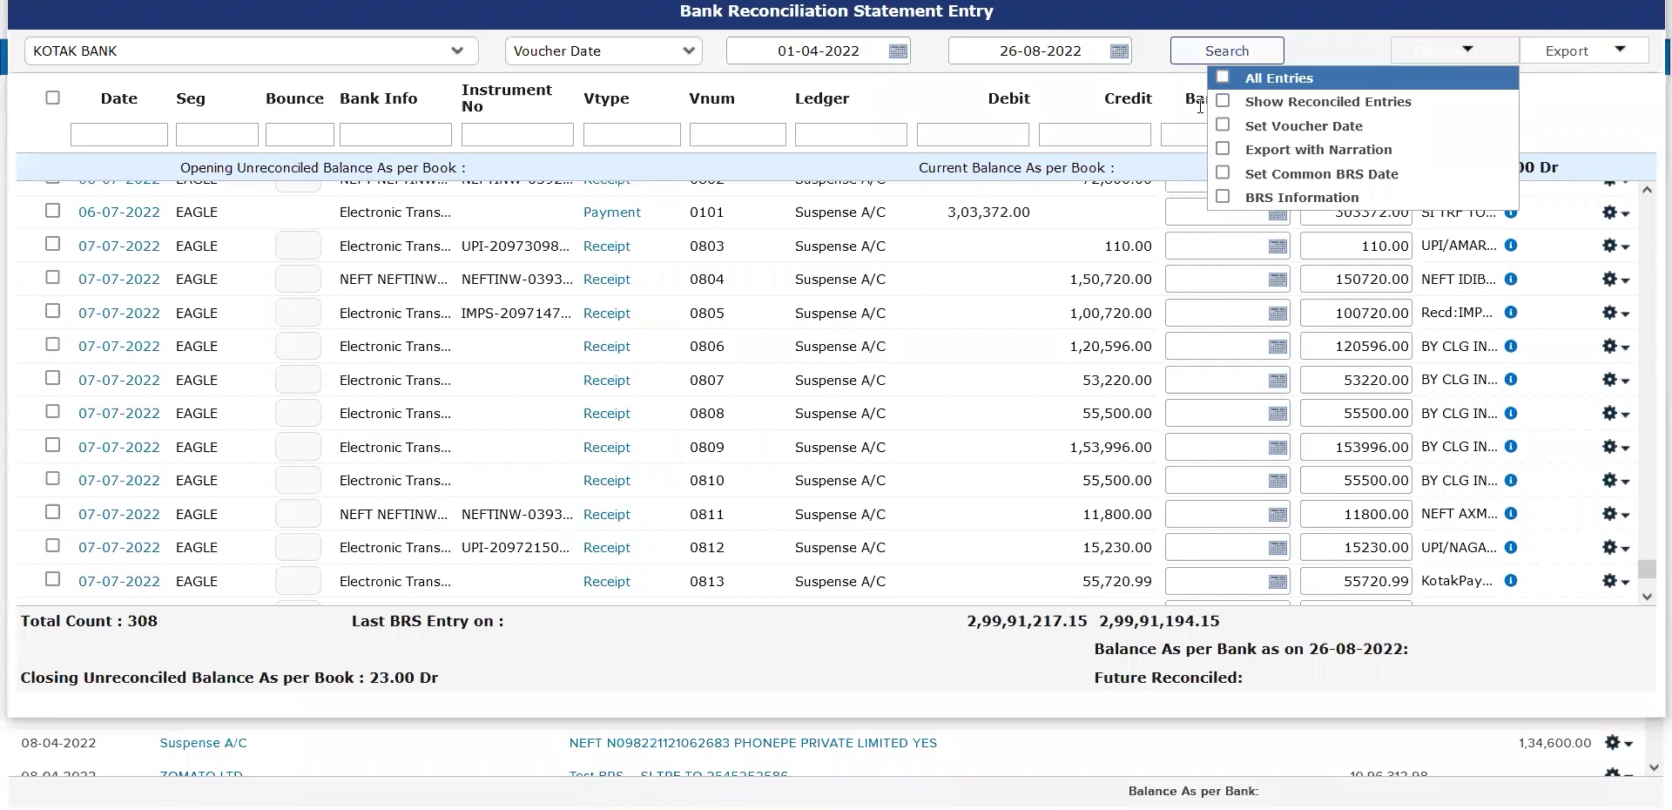
pyautogui.click(1322, 127)
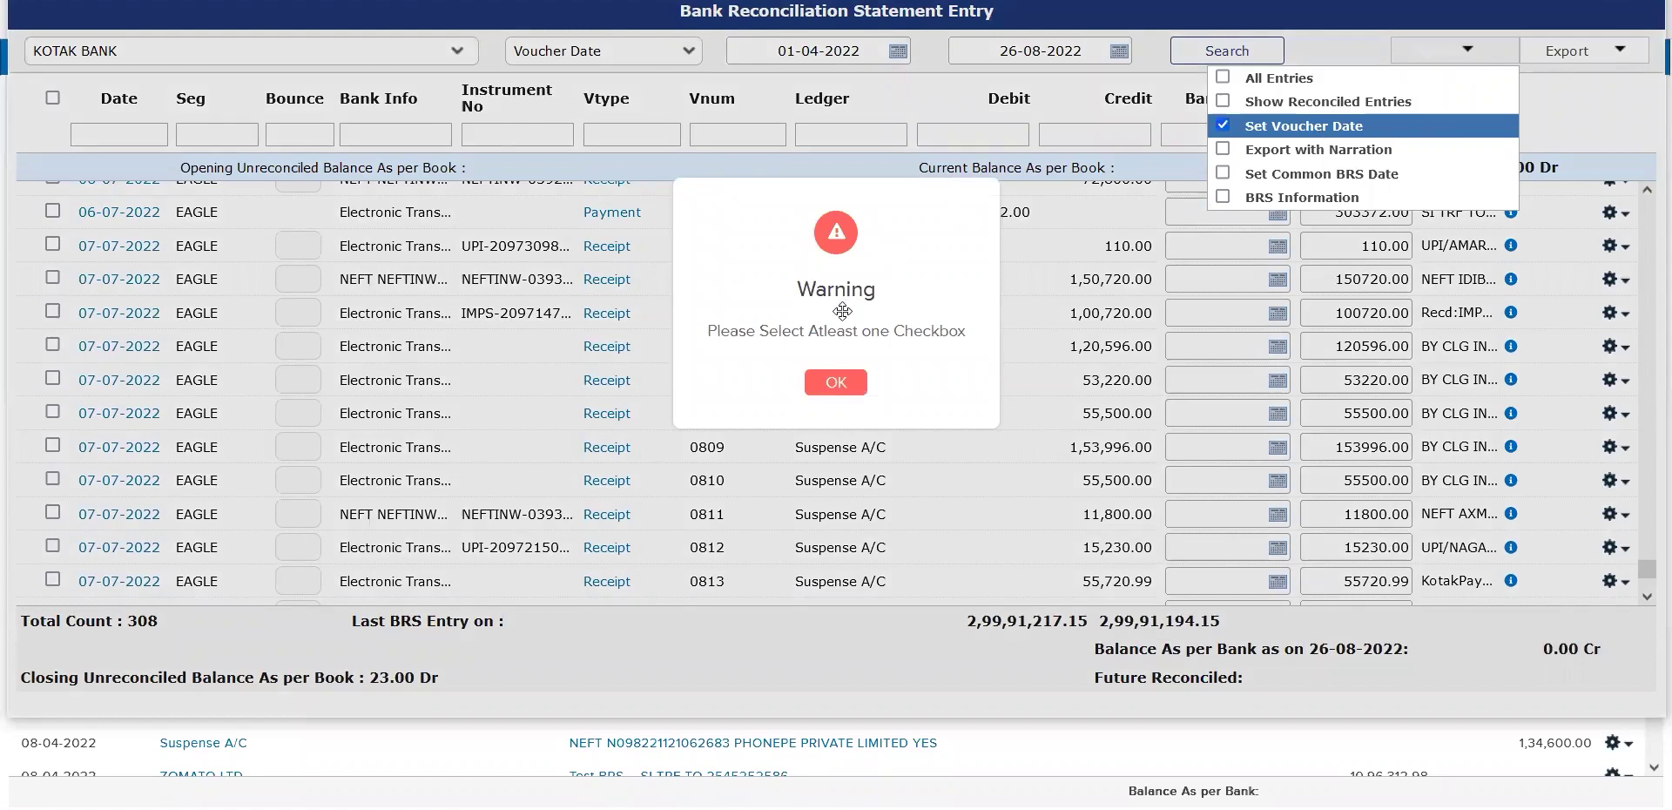
pyautogui.tripleClick(871, 332)
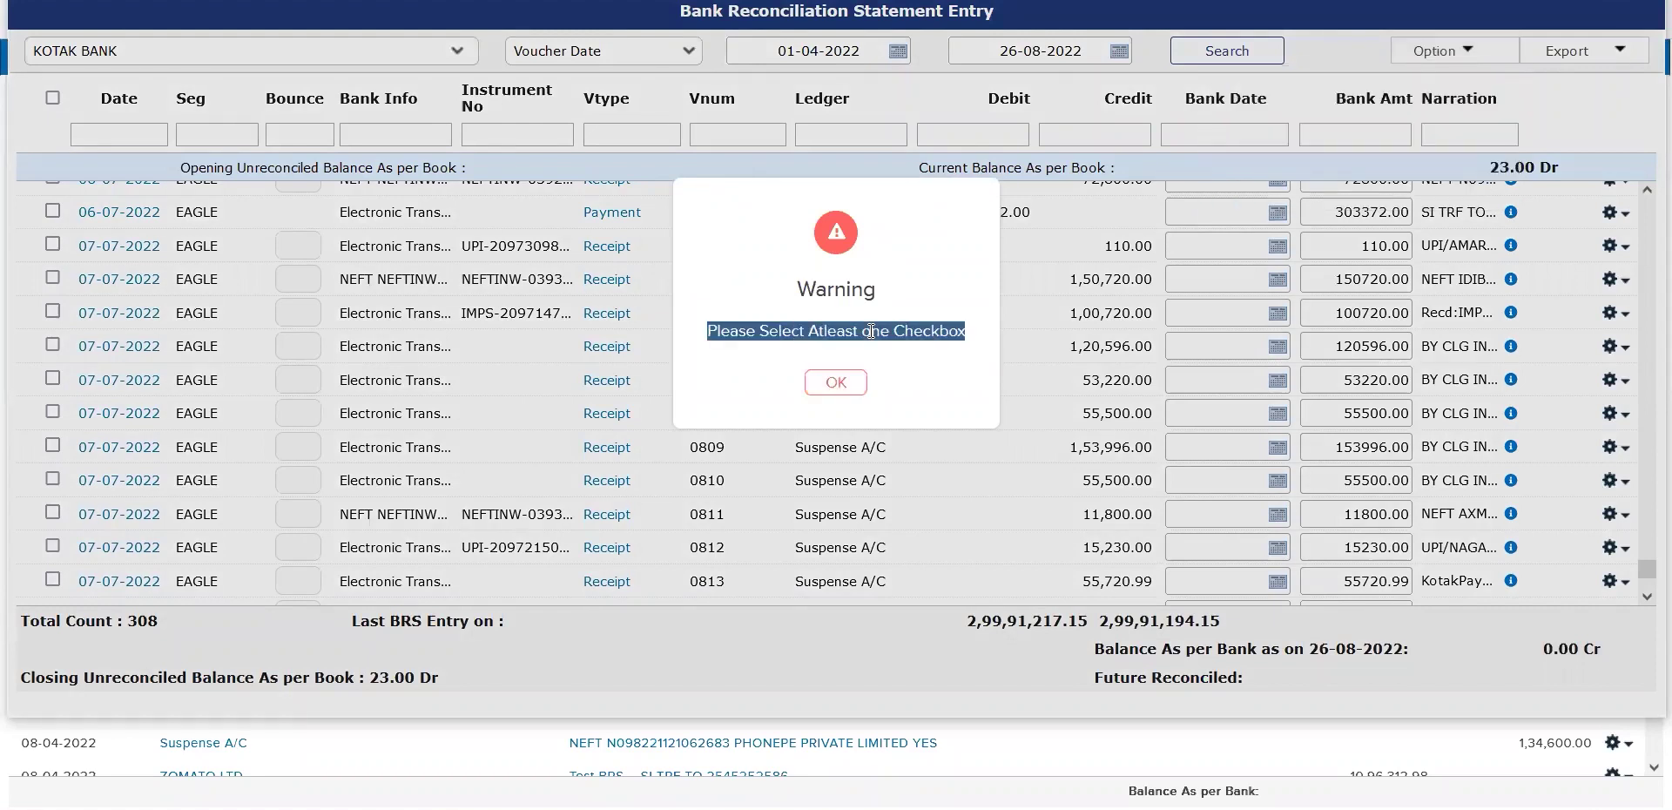
pyautogui.click(839, 385)
# - Select the four 02-04-2022 Abc Communication entries and fill their bank dates using Set Voucher Date
pyautogui.scroll(20, 409, 370)
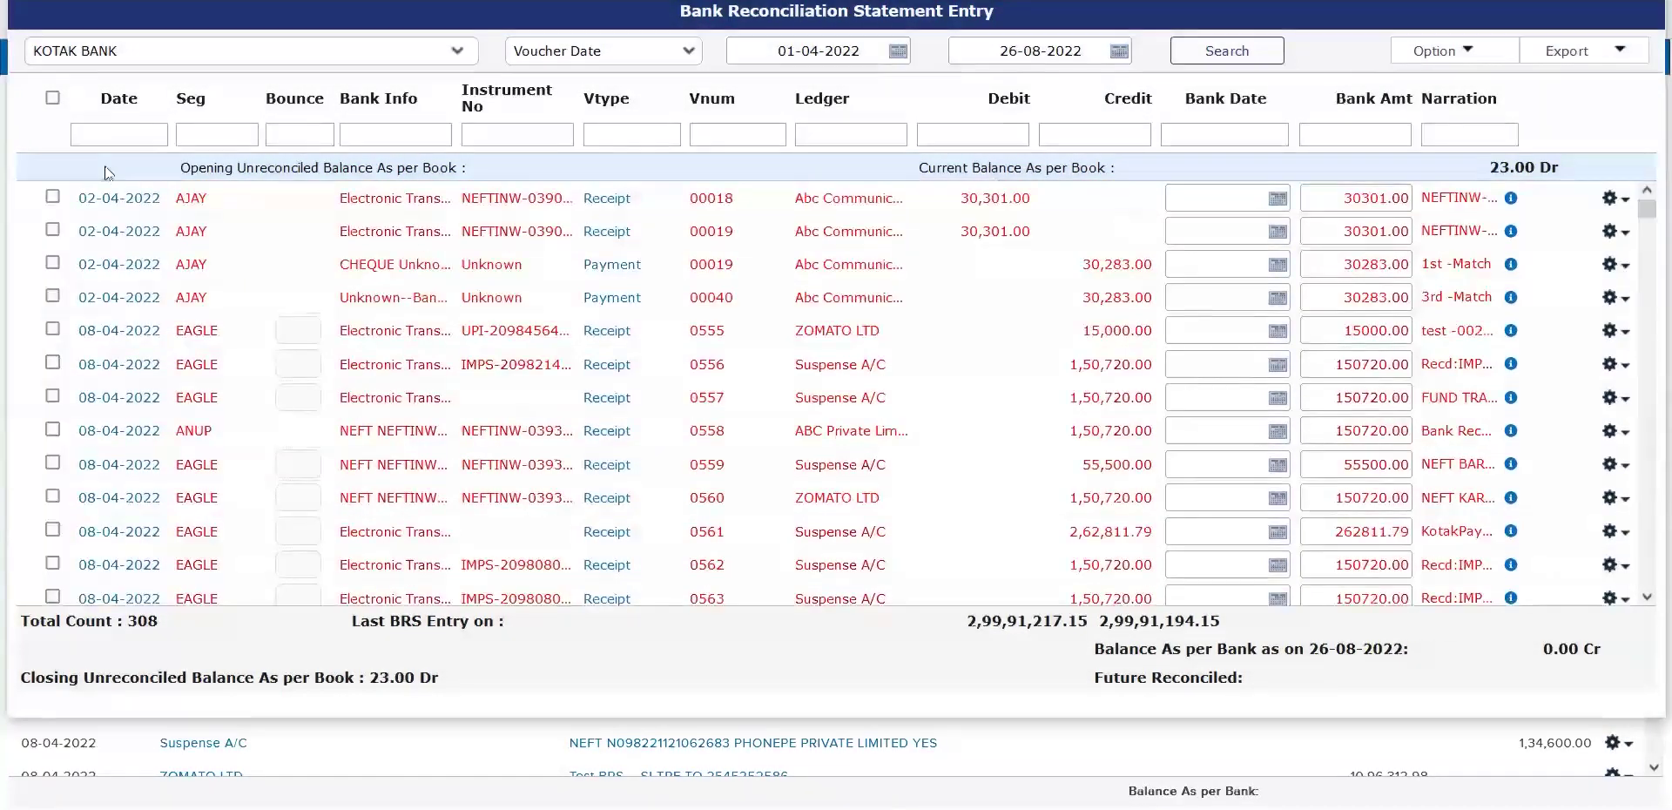
pyautogui.click(52, 196)
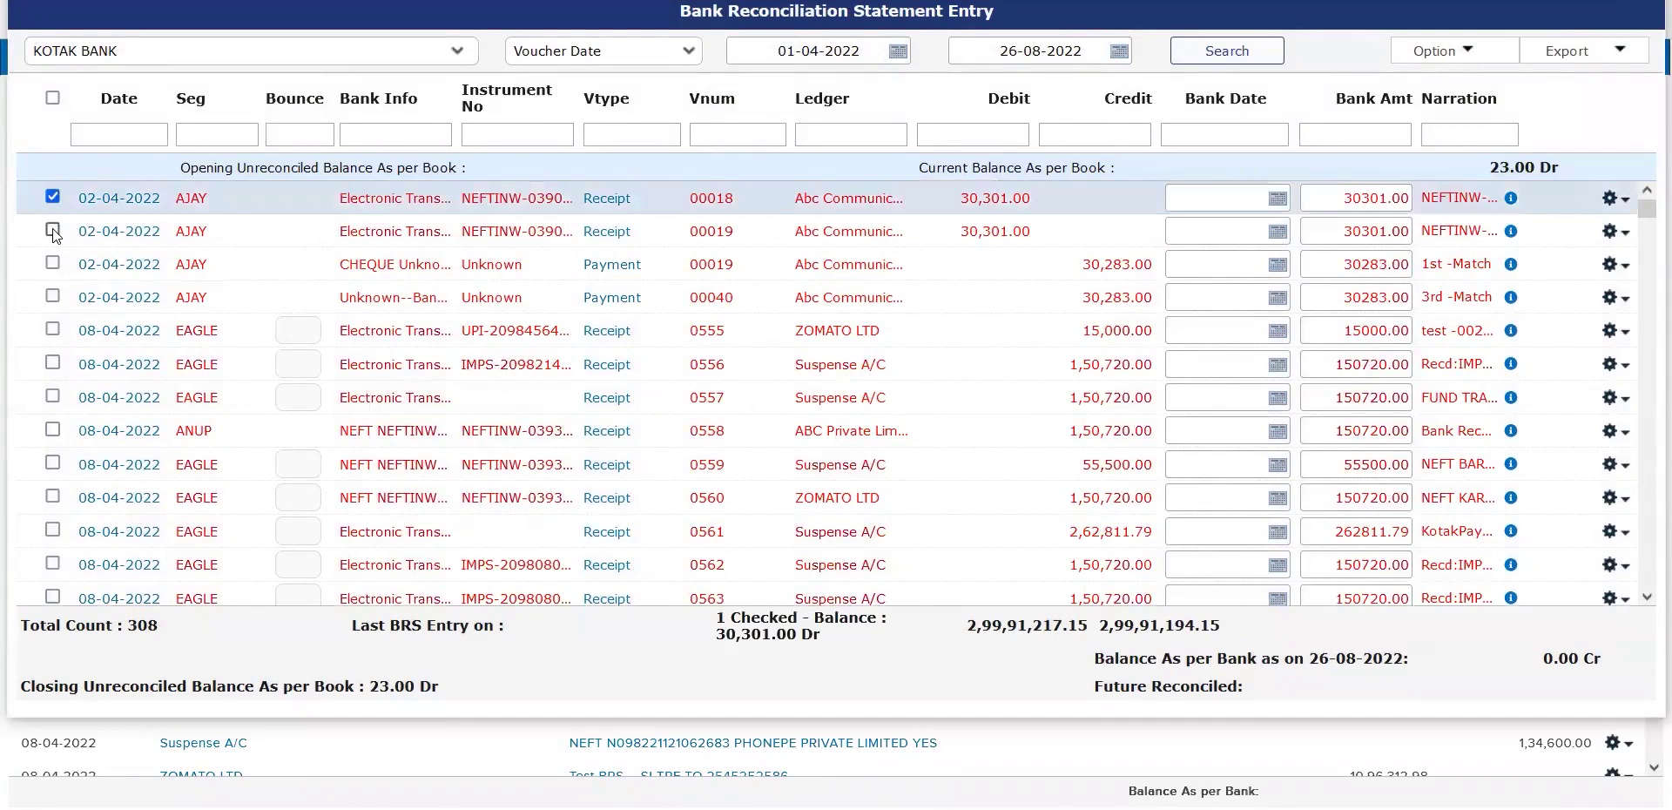
pyautogui.click(53, 230)
pyautogui.click(52, 263)
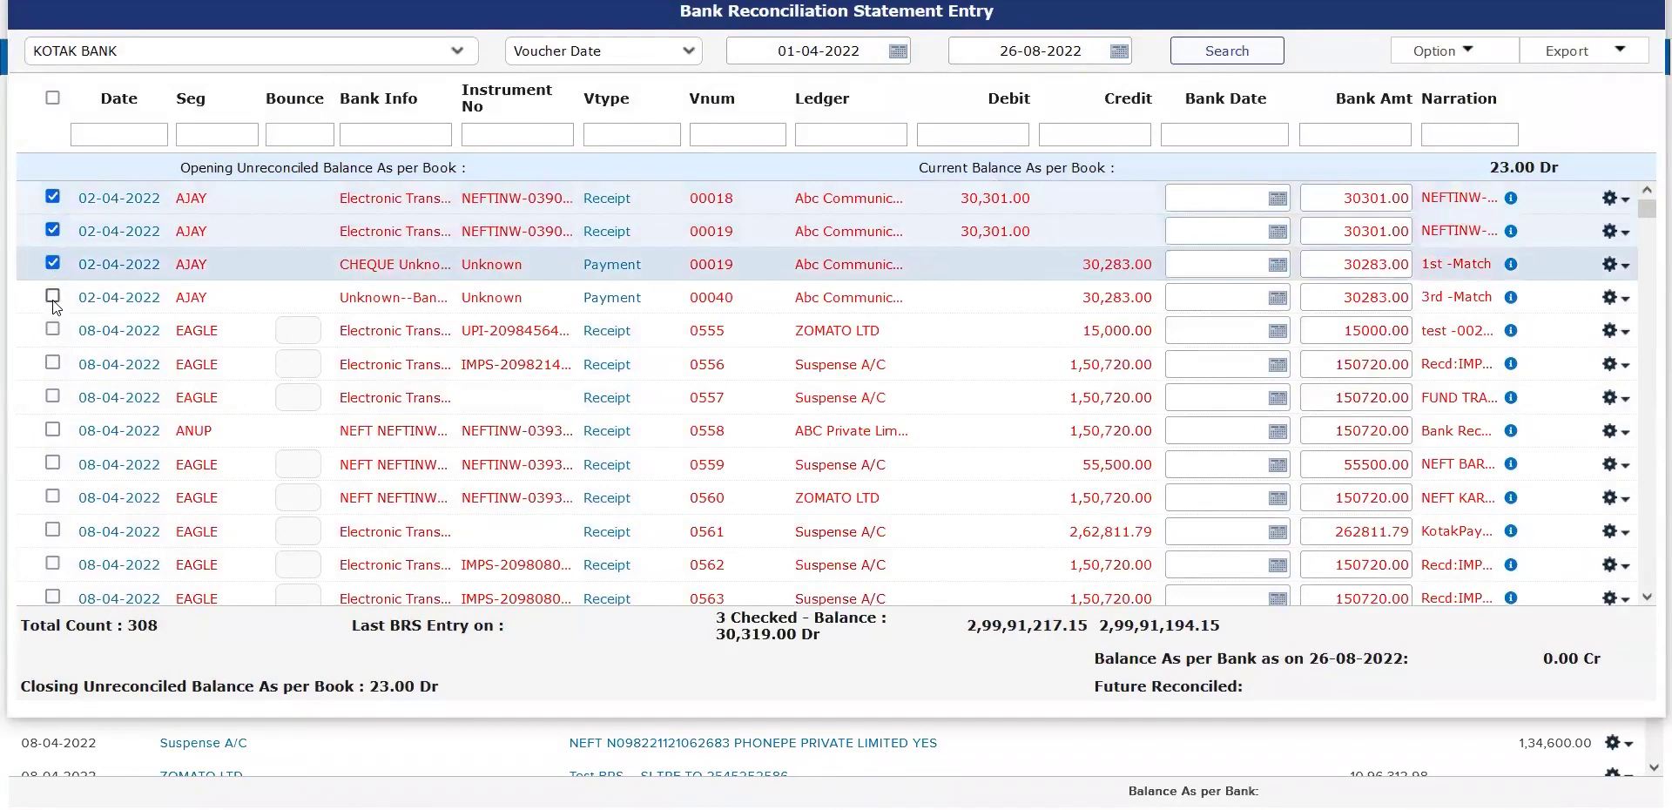
pyautogui.click(52, 296)
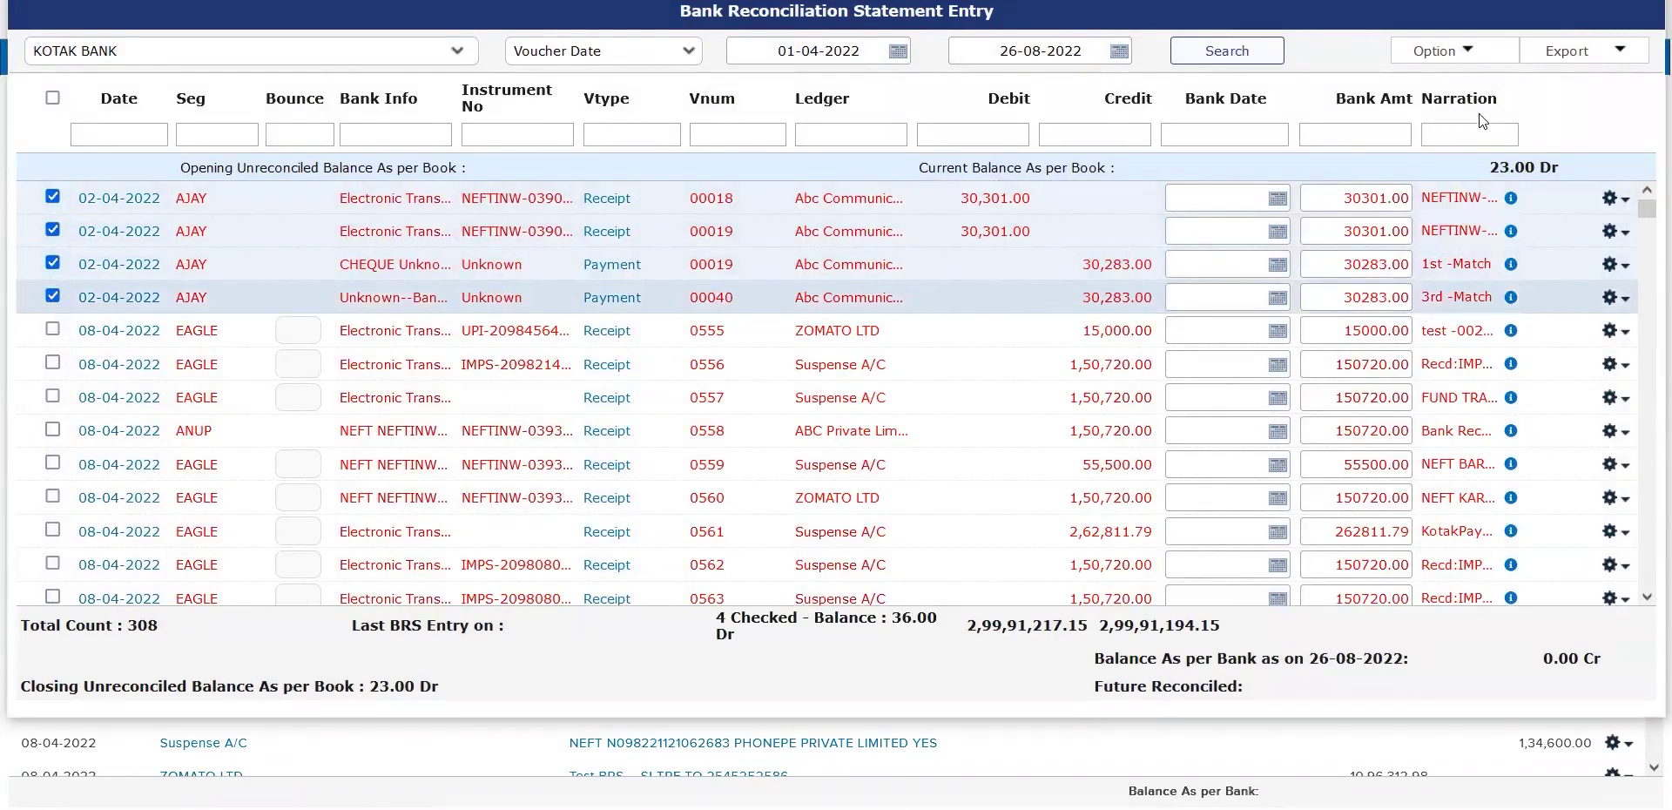
pyautogui.click(1458, 51)
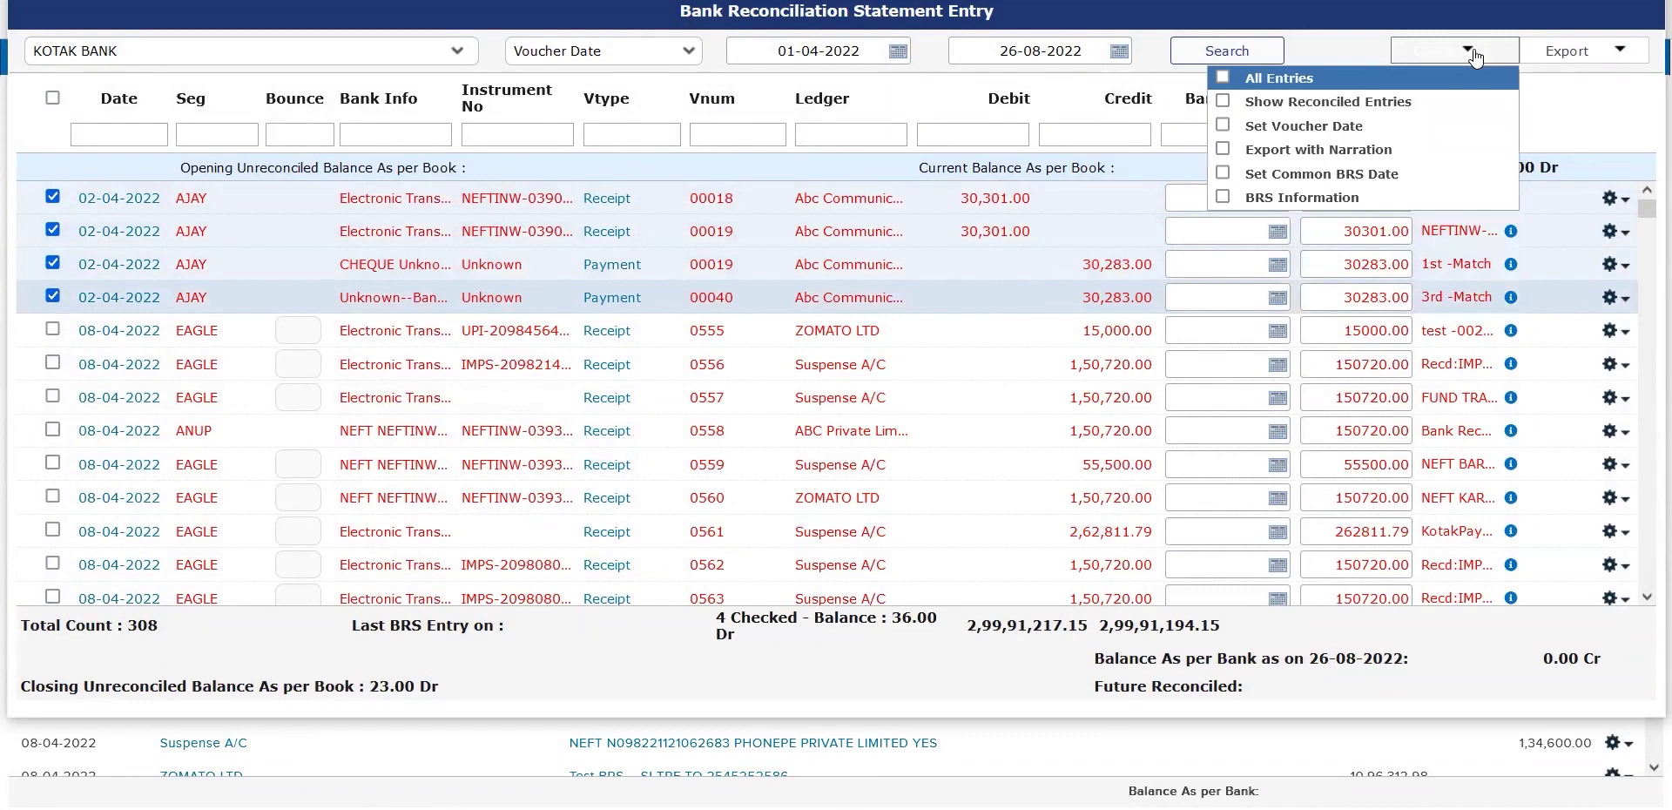
pyautogui.click(1286, 127)
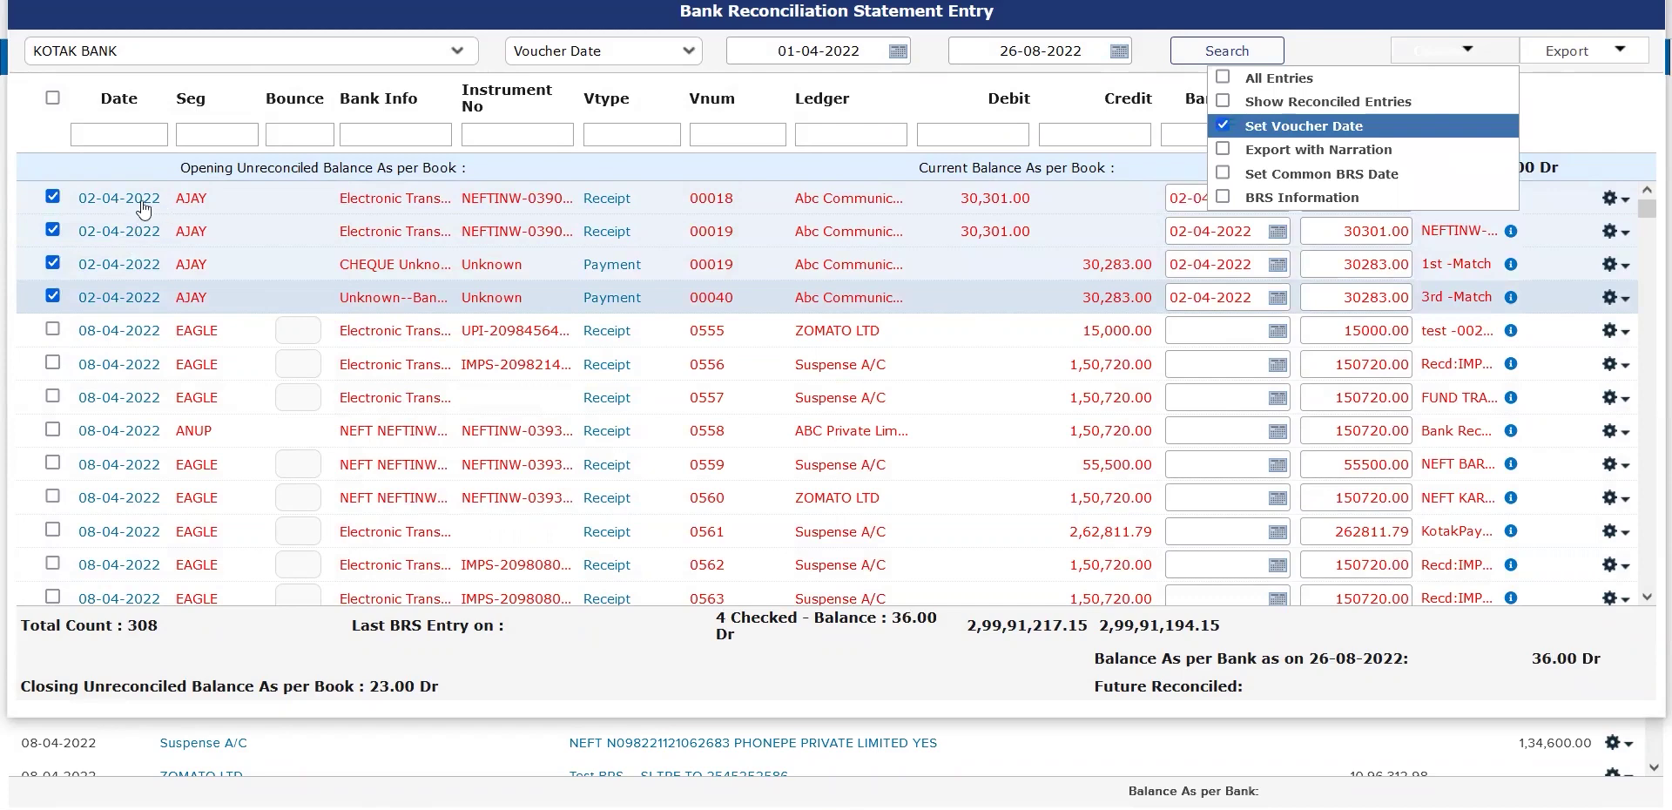
pyautogui.moveTo(157, 200); pyautogui.dragTo(76, 202)
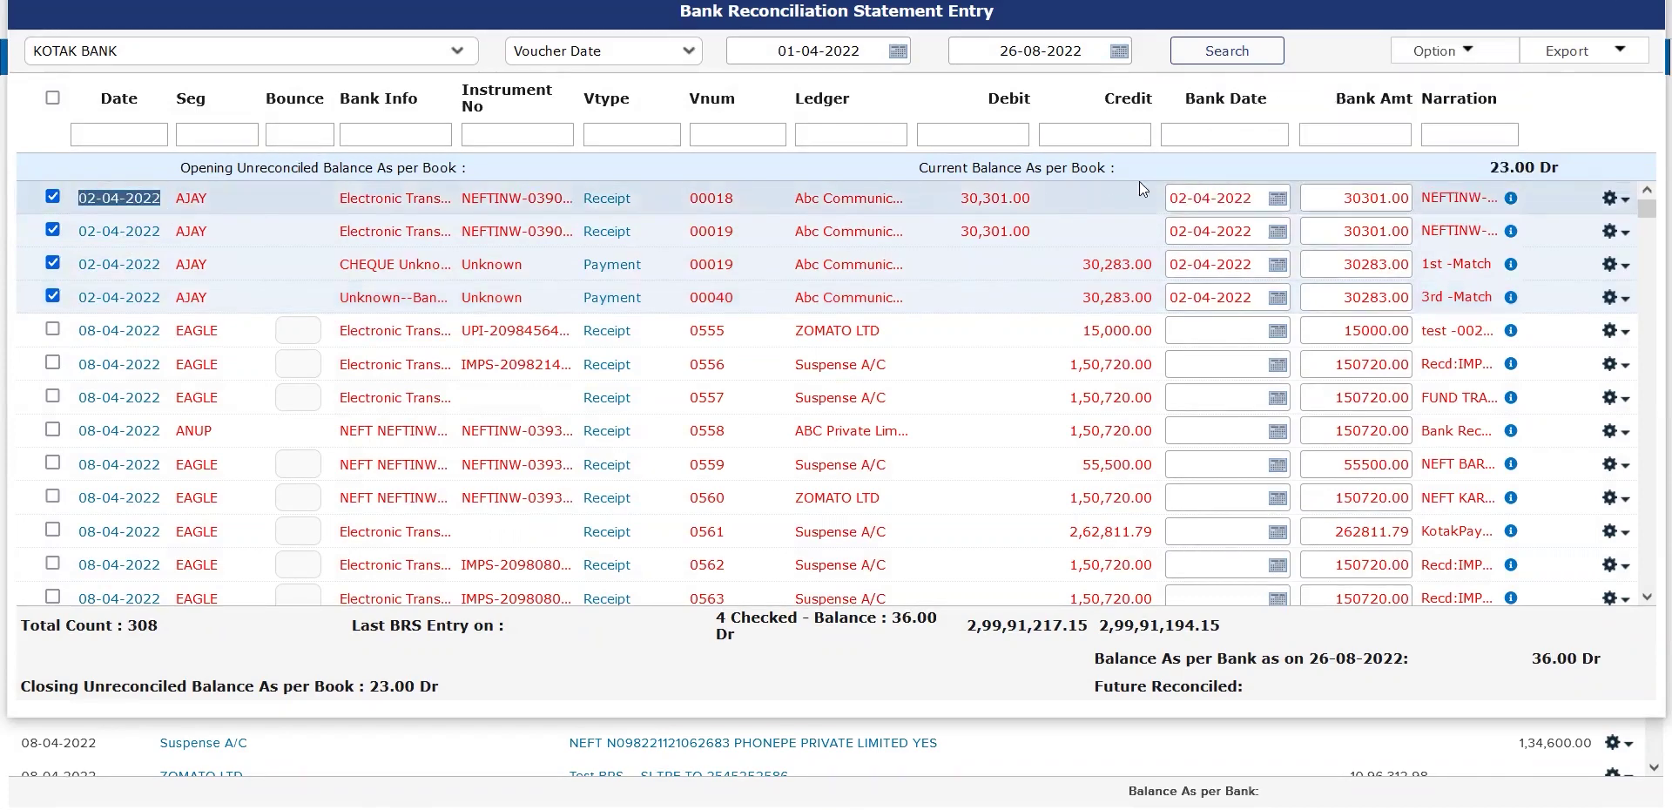
pyautogui.tripleClick(1226, 198)
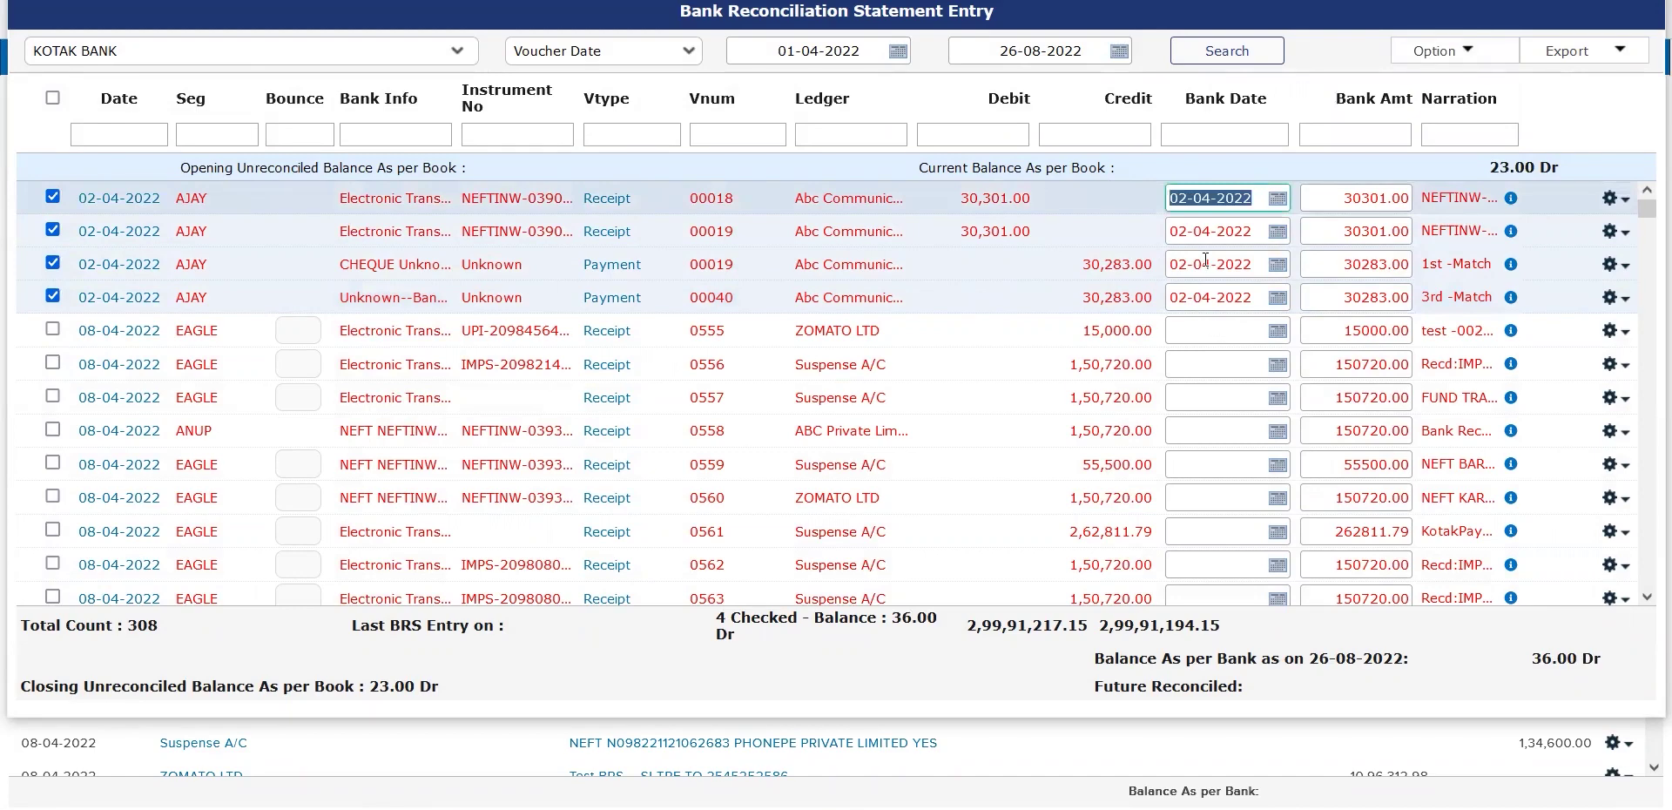
# - Save the four 02-04-2022 Abc Communication entries, re-entering 02-04-2022 as the bank date of payment voucher 00019
pyautogui.press('Return')
pyautogui.press('Return')
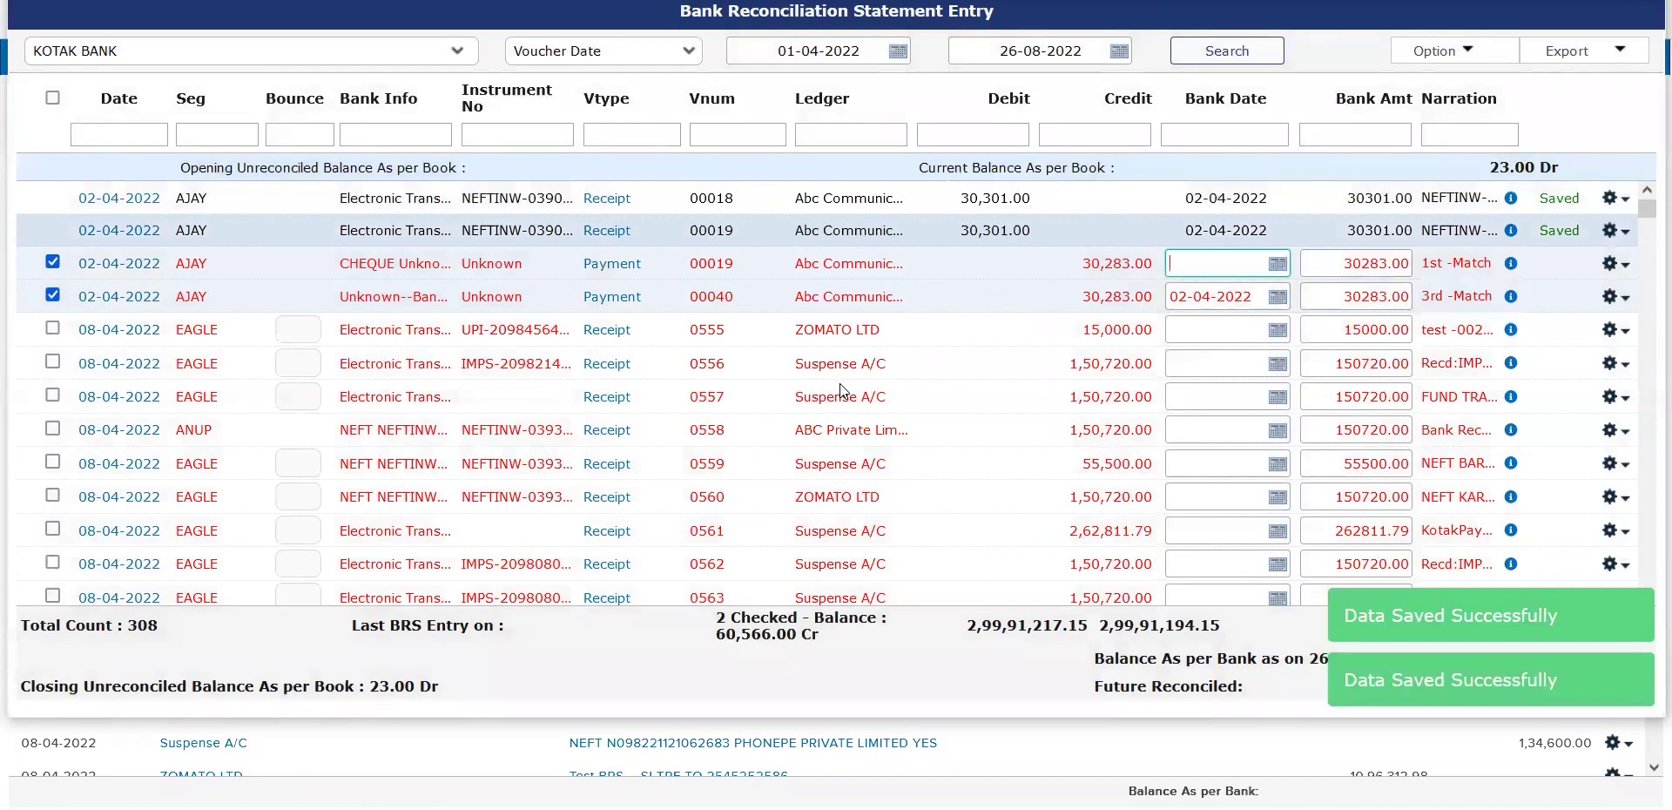
pyautogui.write('02+-')
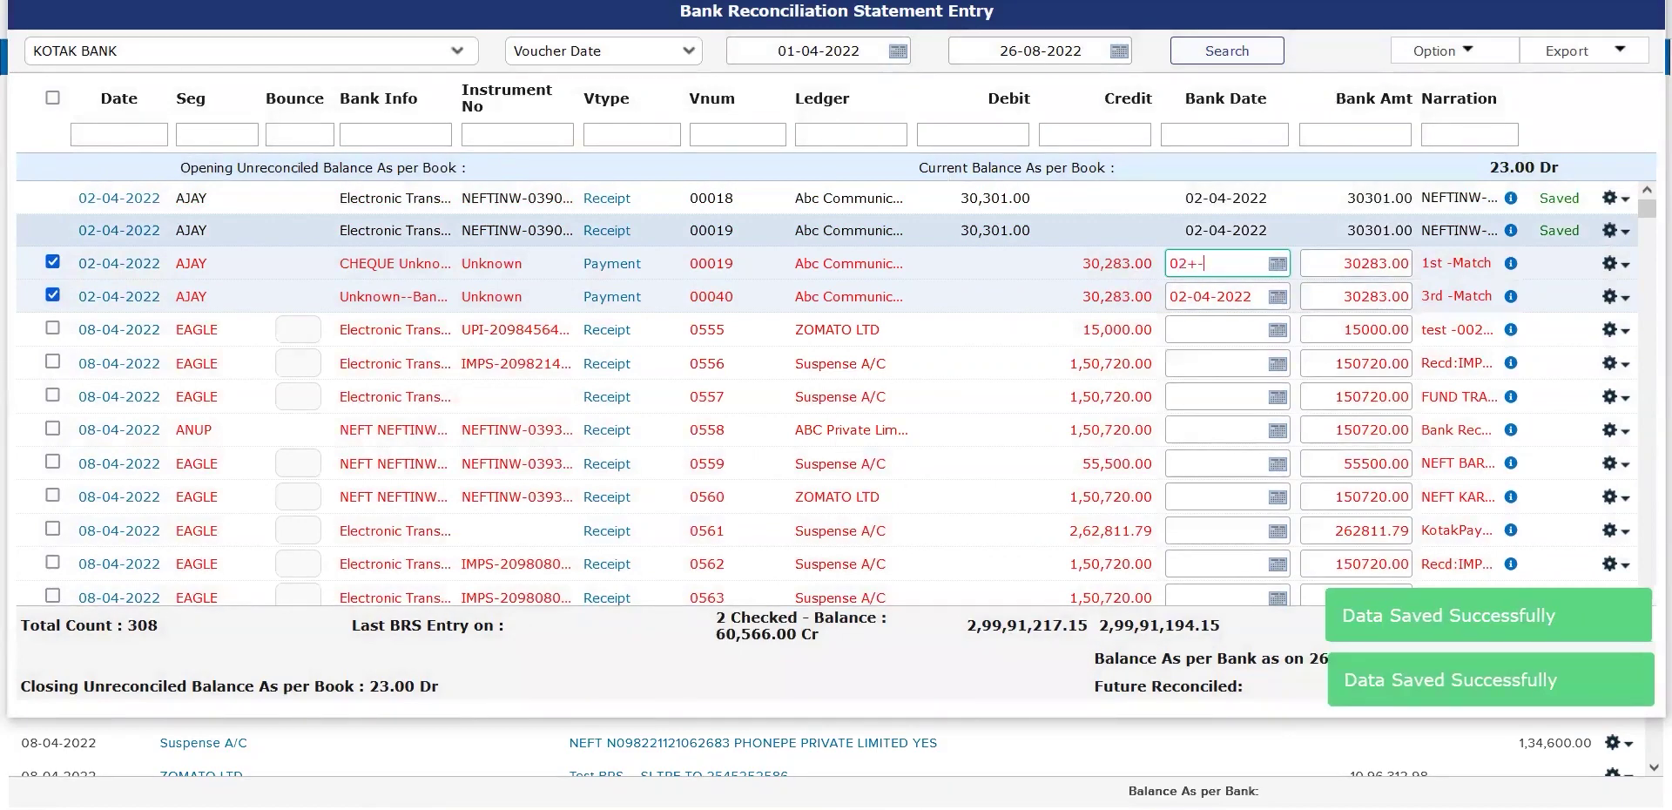
pyautogui.press('BackSpace')
pyautogui.press('BackSpace')
pyautogui.write('-04-2022')
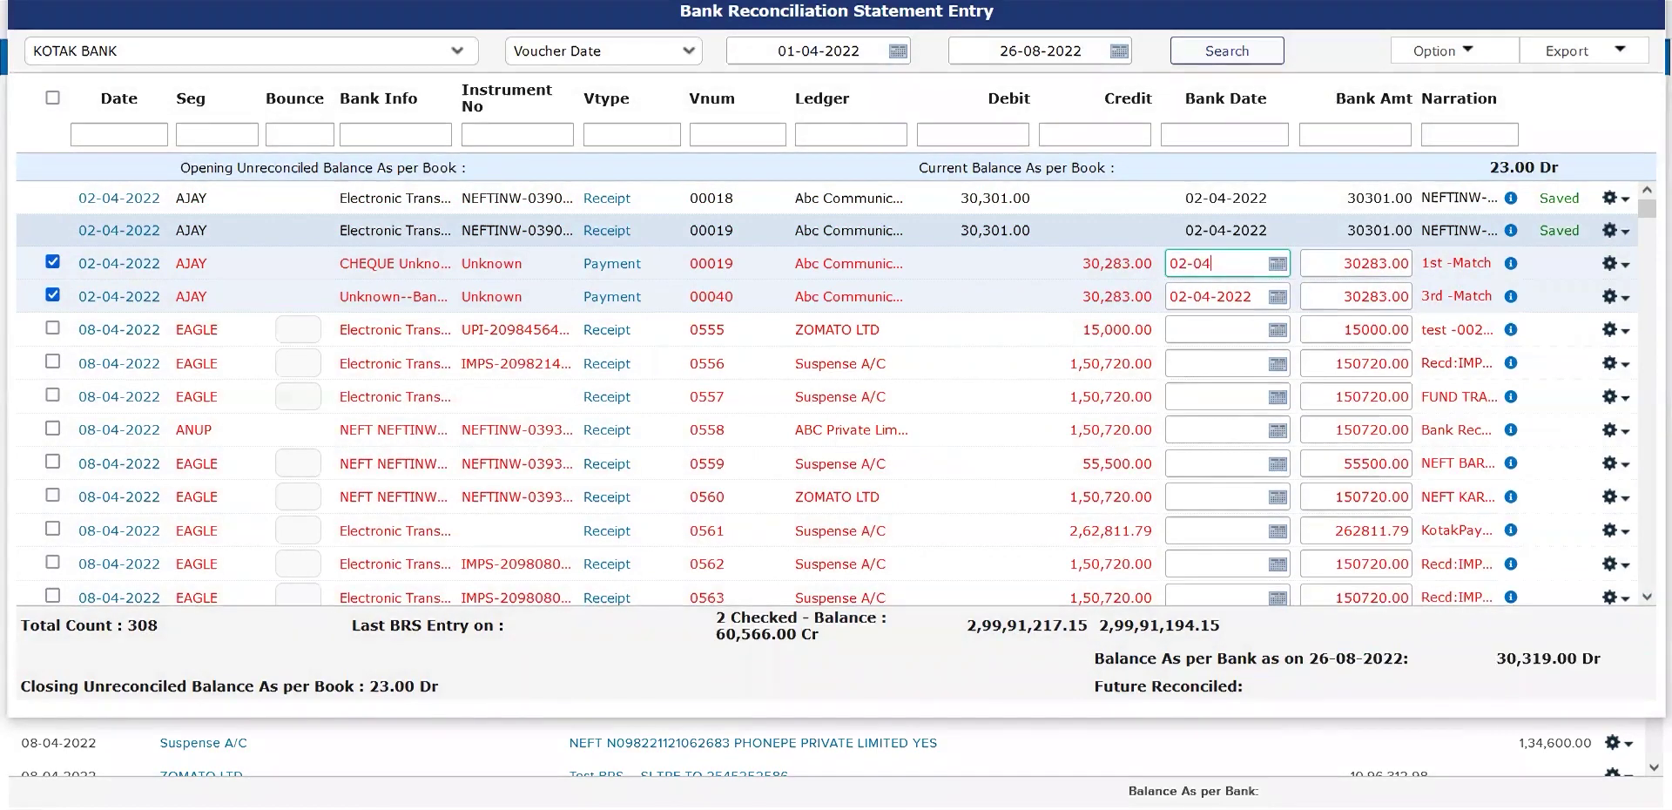
pyautogui.press('Return')
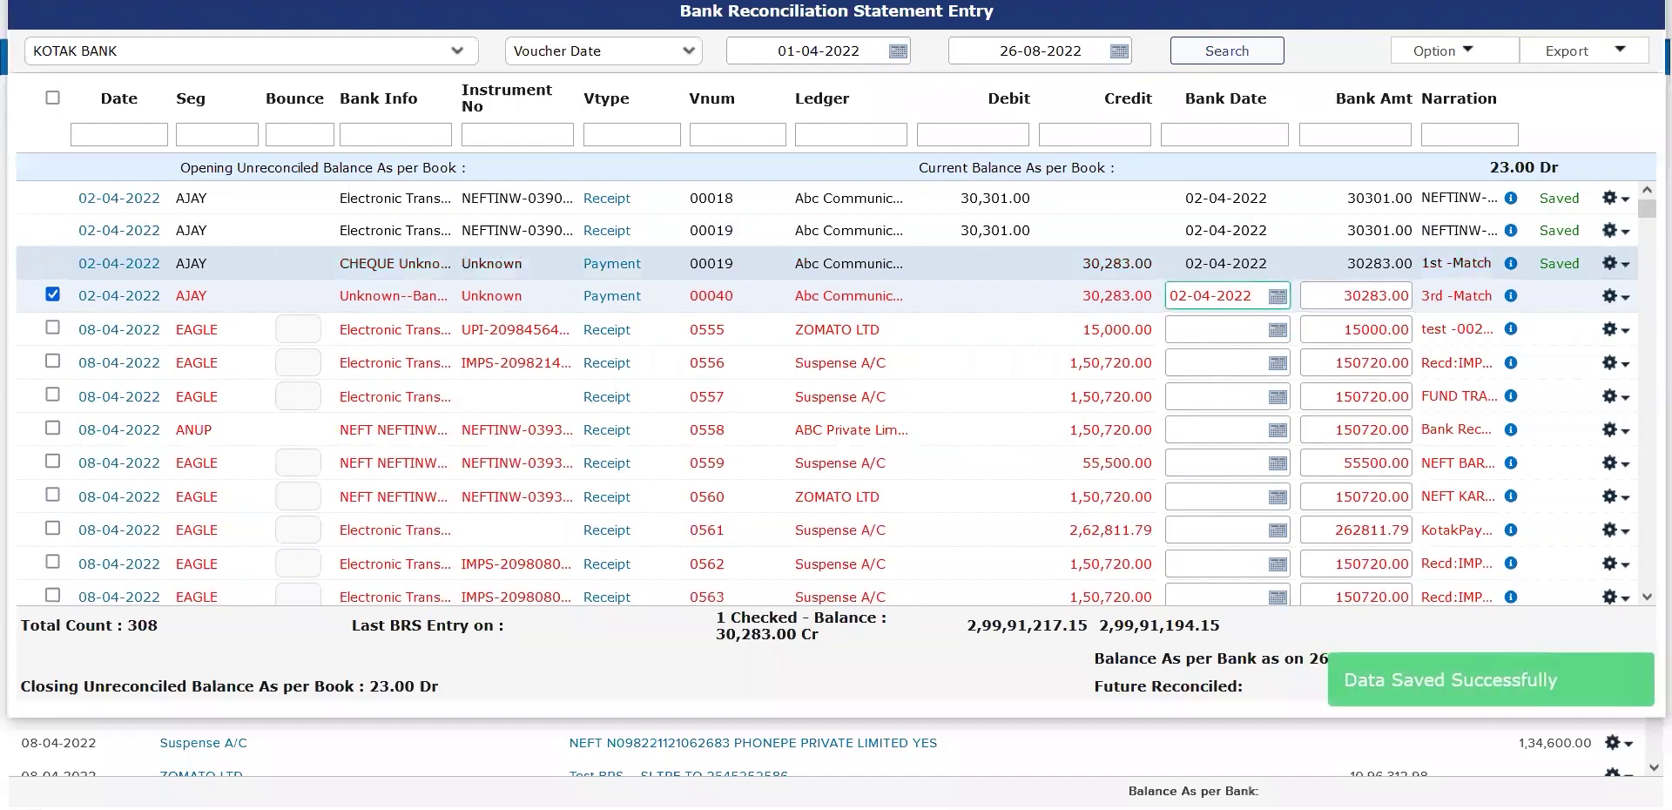
pyautogui.press('Return')
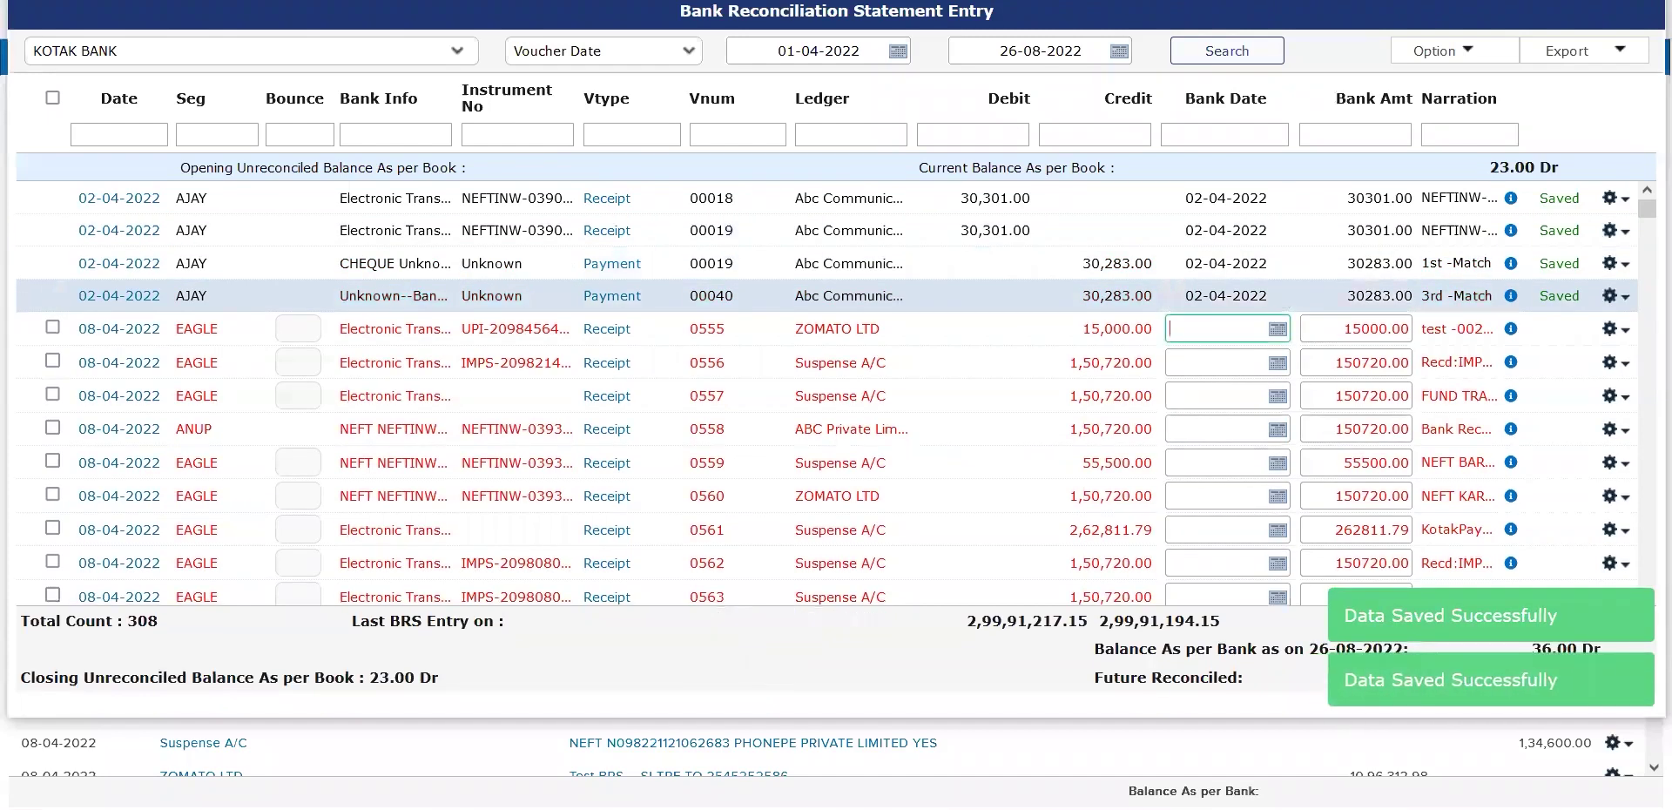
# - Select all remaining unreconciled entries at once, and clear that selection
pyautogui.click(52, 98)
pyautogui.click(52, 98)
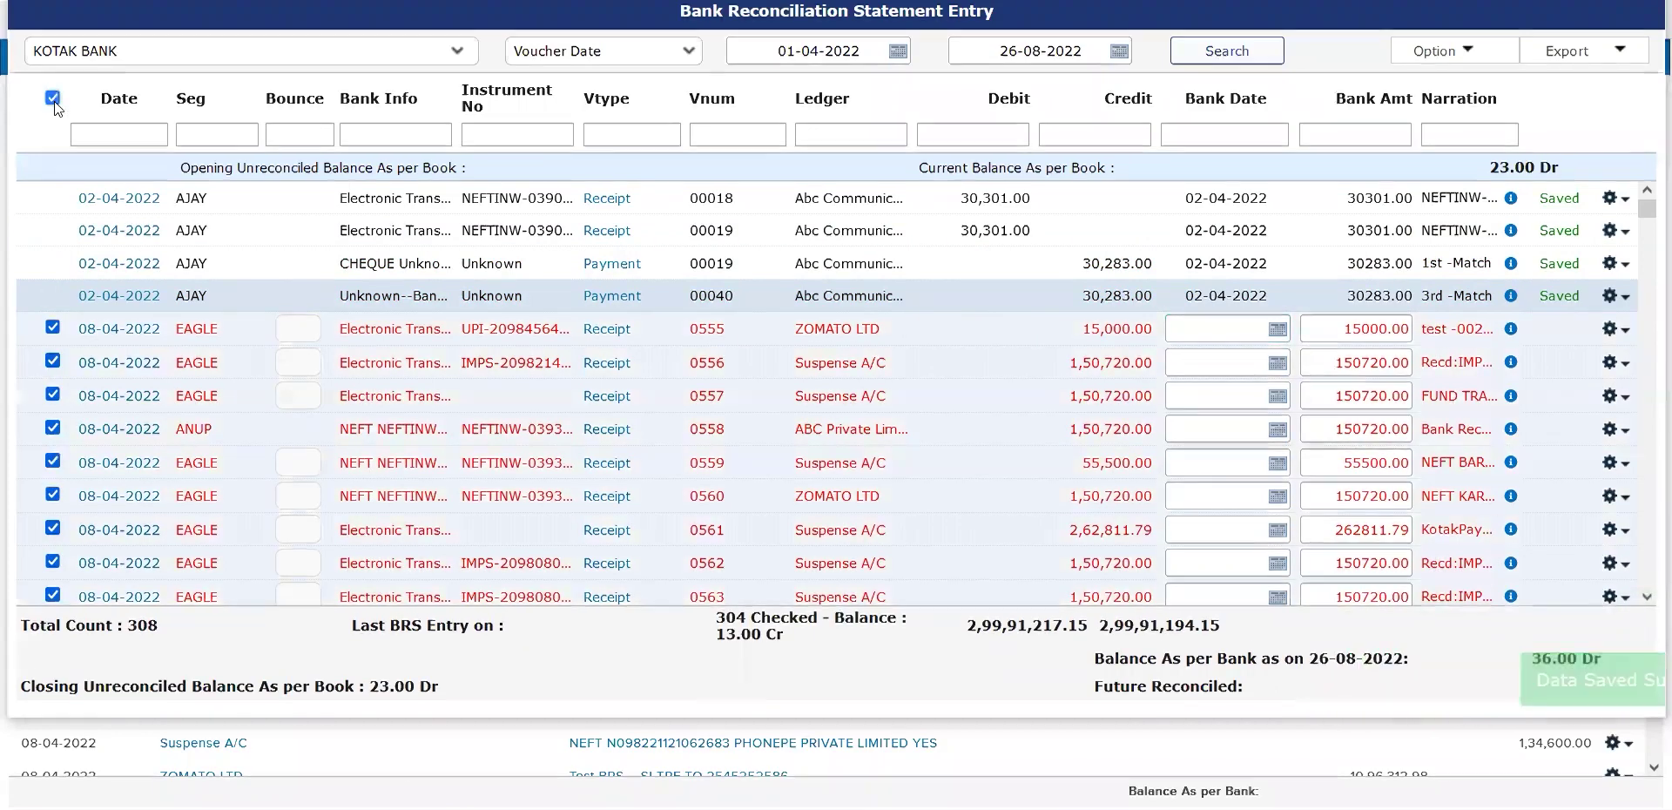
pyautogui.click(52, 98)
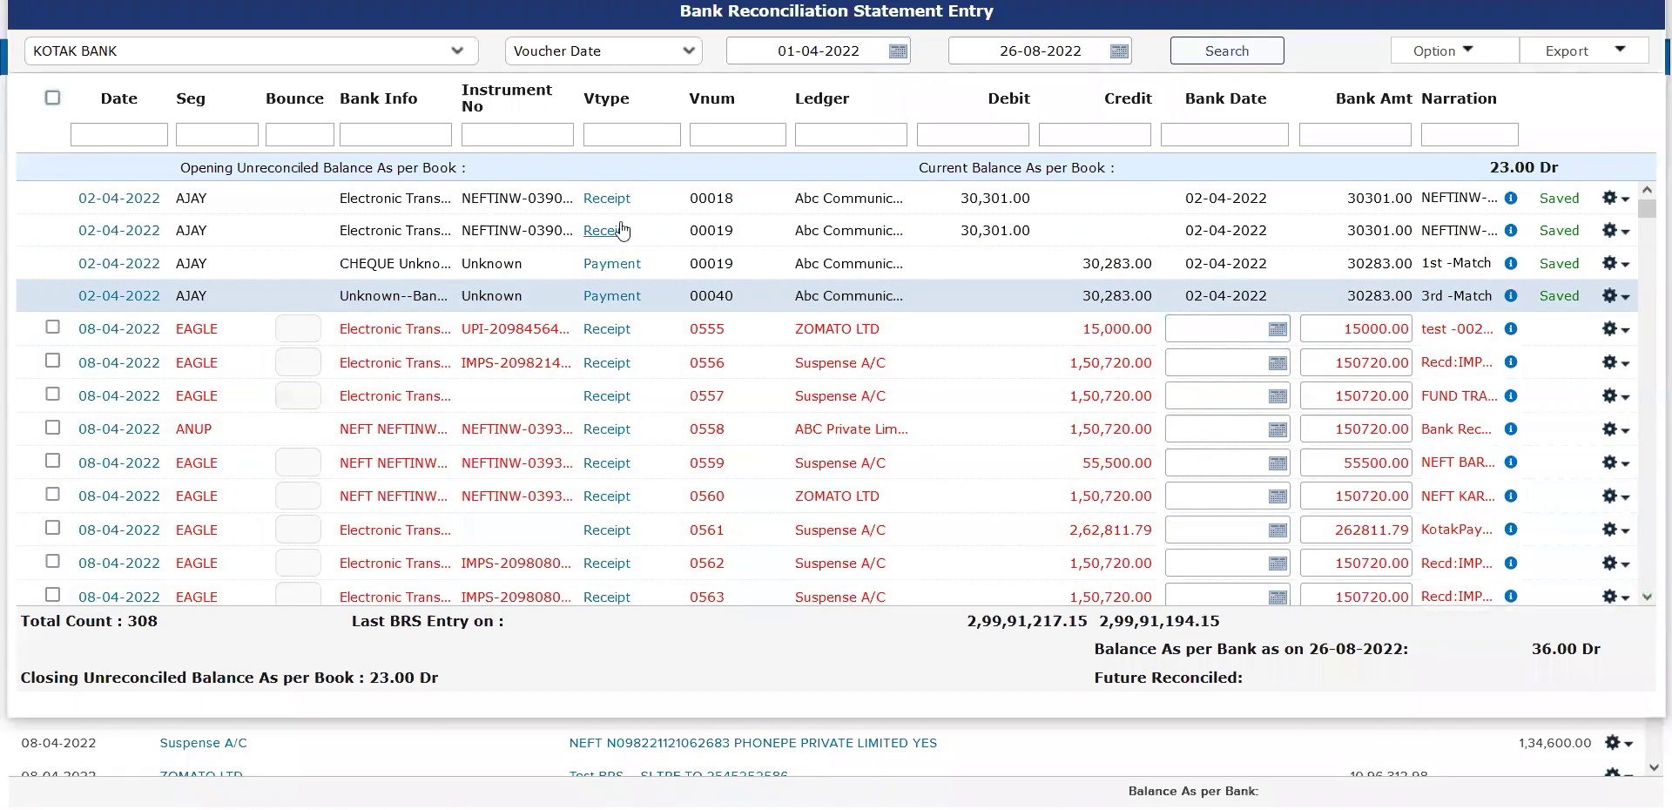
# - Try to apply the Set Common BRS Date option without any entries selected, and dismiss the warning
pyautogui.click(1483, 62)
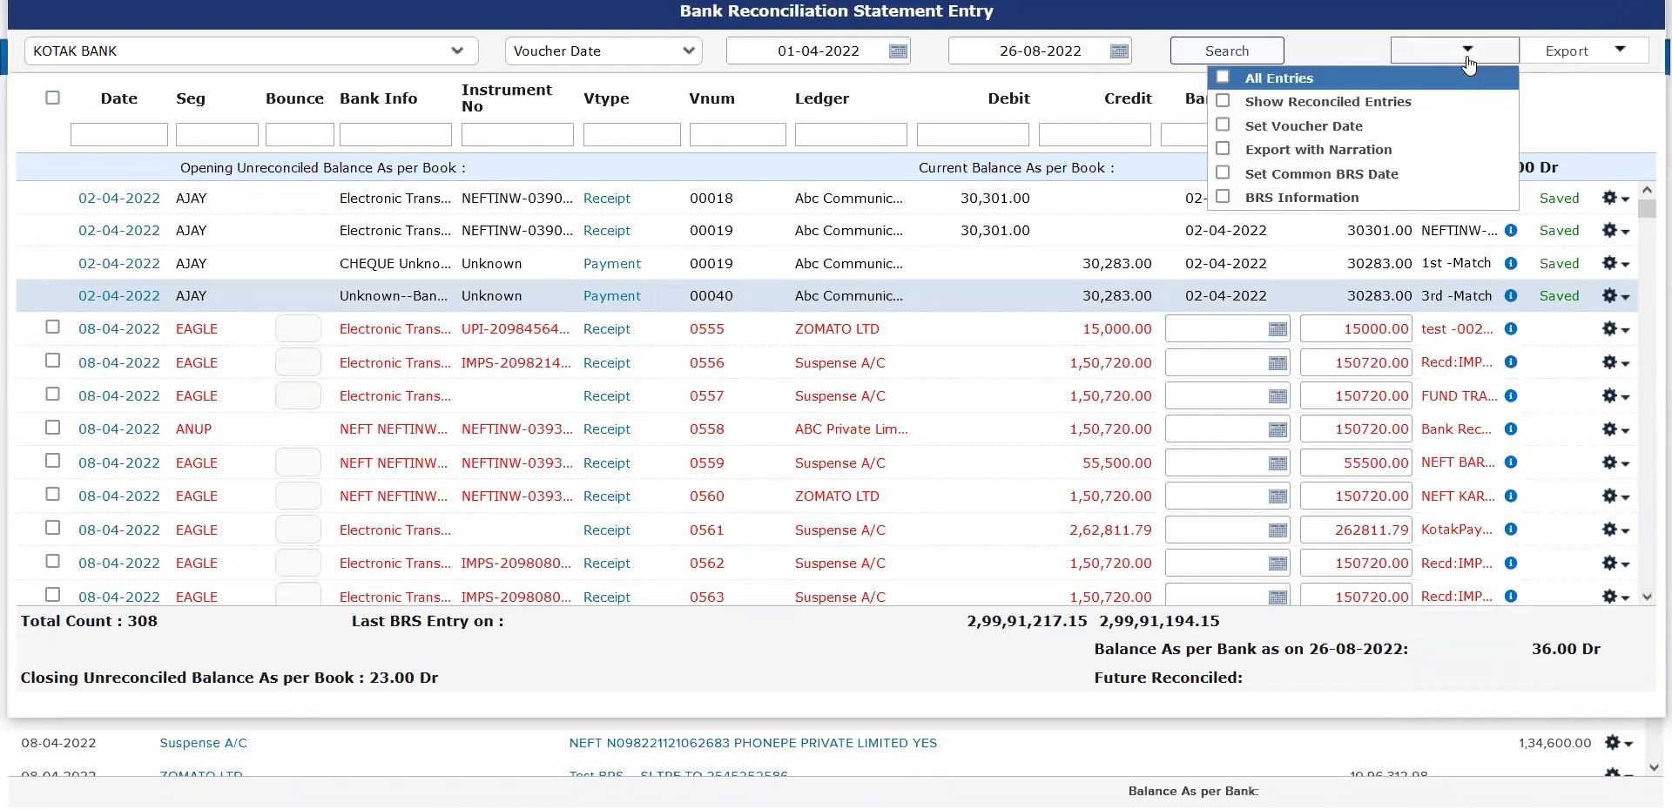
pyautogui.click(1292, 177)
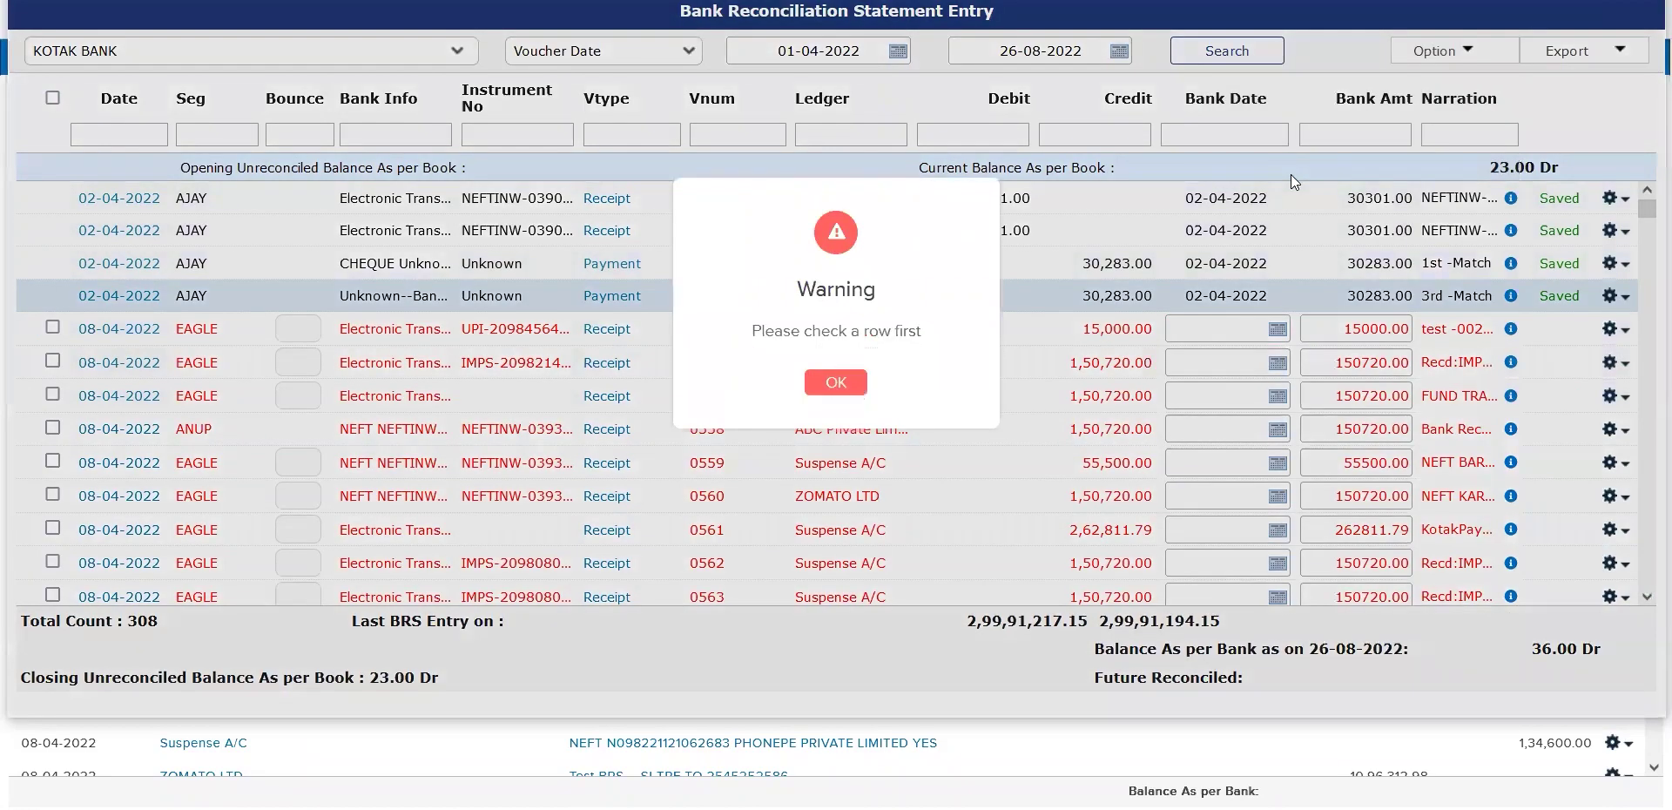
pyautogui.click(836, 382)
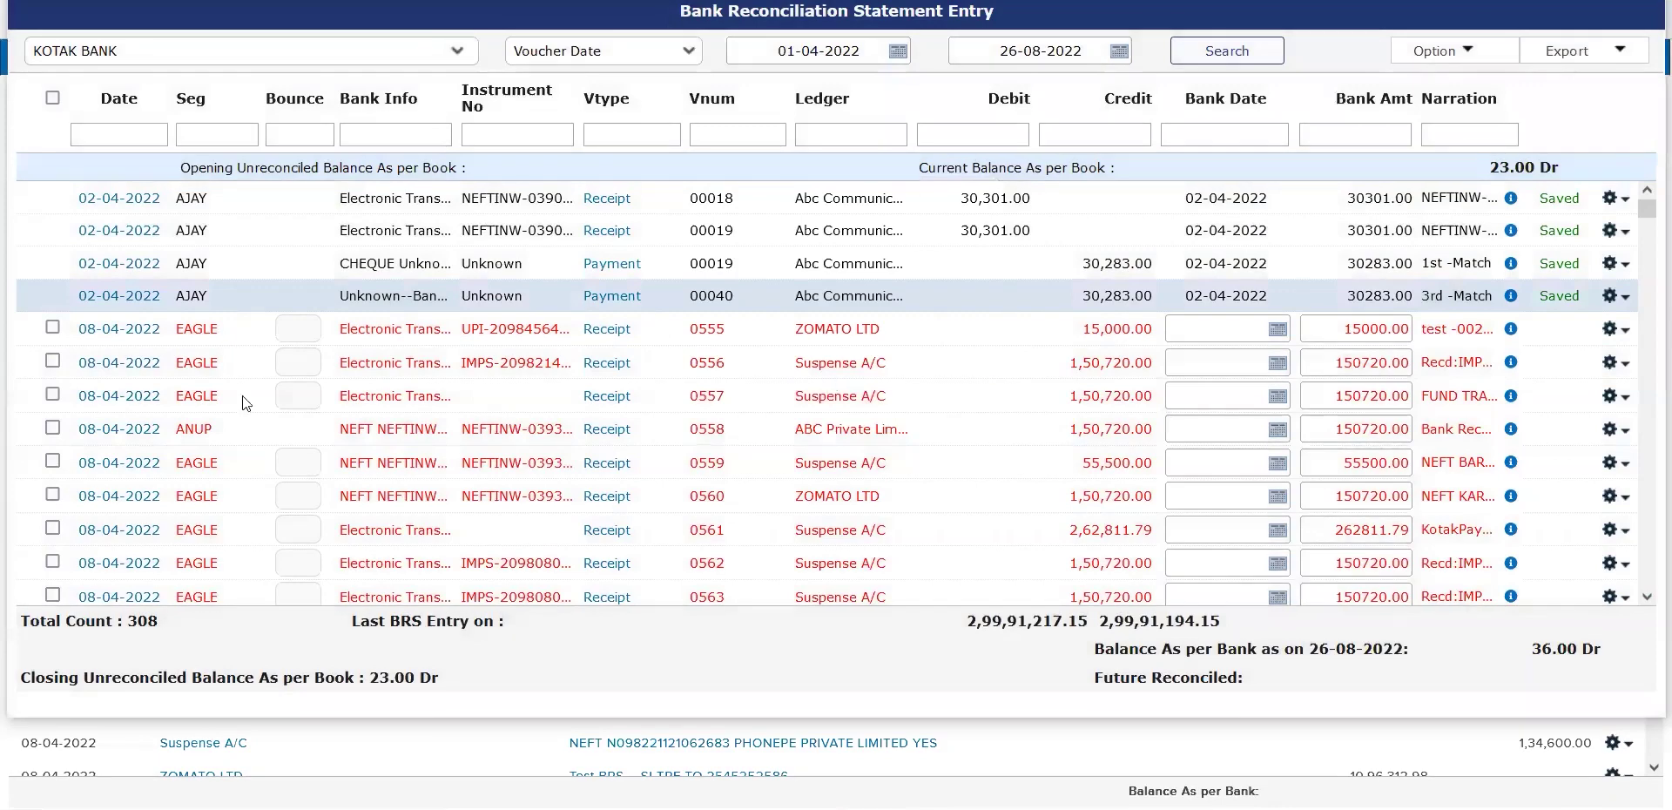
# - Select the 16 consecutive entries from receipt voucher 0555 through receipt voucher 0568, and check their combined balance
pyautogui.click(52, 327)
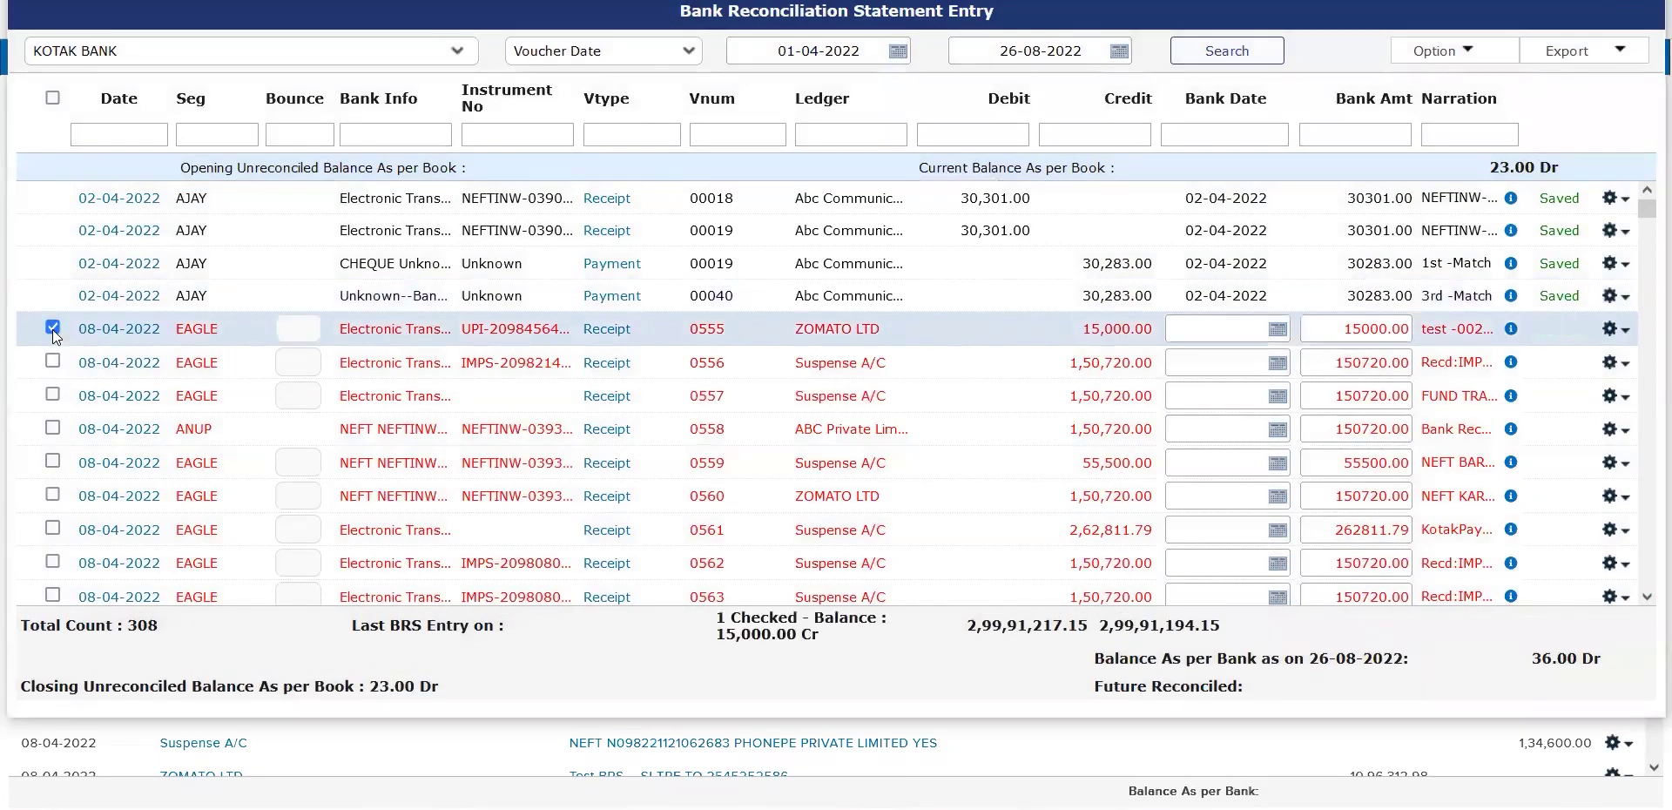
pyautogui.click(52, 360)
pyautogui.click(52, 394)
pyautogui.press('space')
pyautogui.press('space')
pyautogui.press('space')
pyautogui.press('space')
pyautogui.press('space')
pyautogui.press('space')
pyautogui.press('space')
pyautogui.press('space')
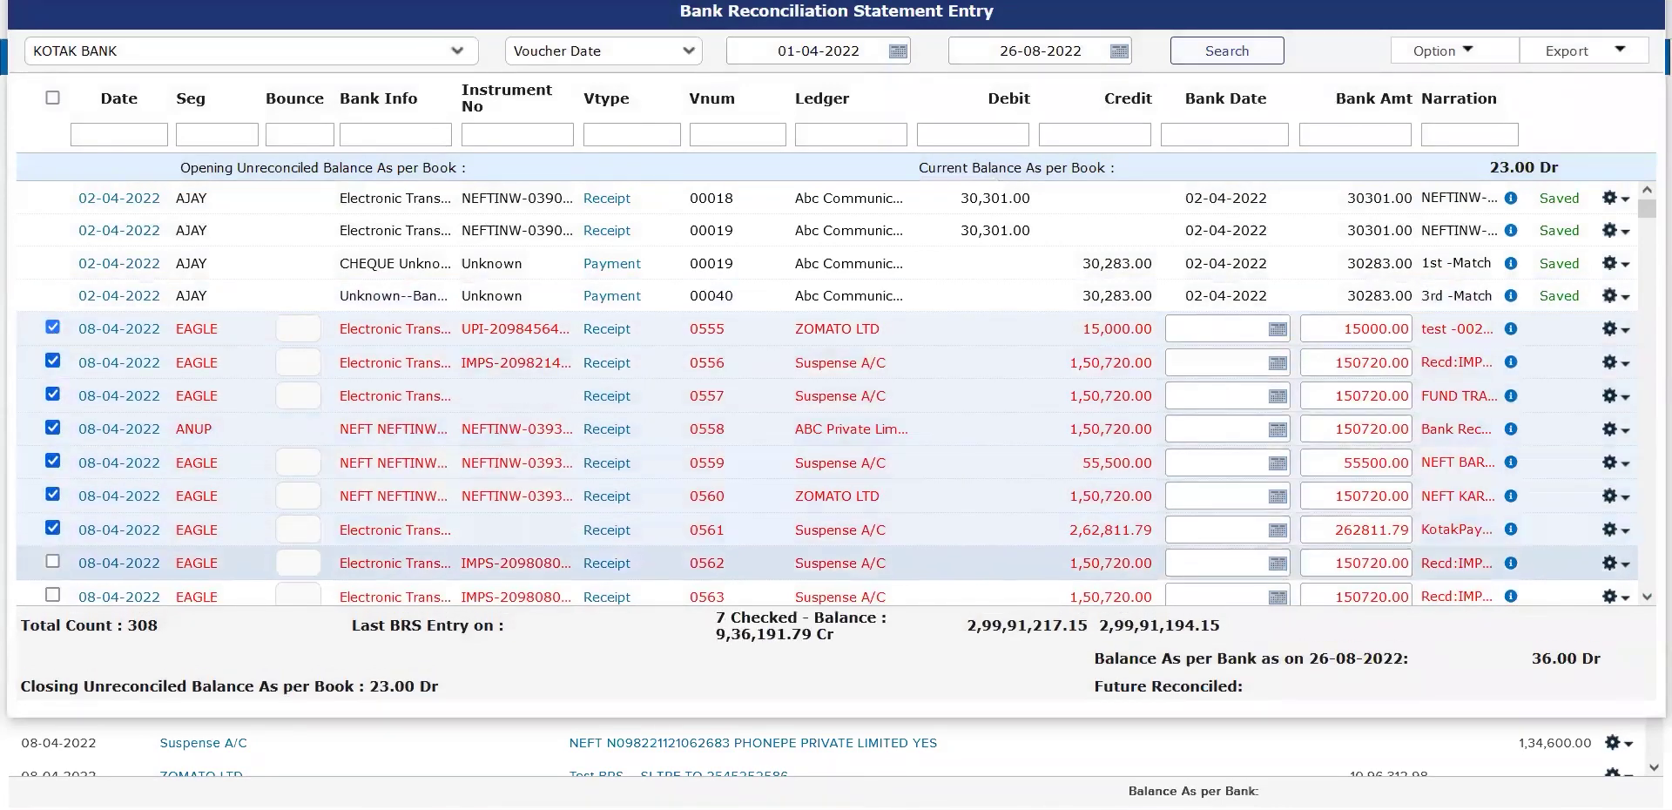
pyautogui.press('space')
pyautogui.press('space')
pyautogui.press('space')
pyautogui.press('space')
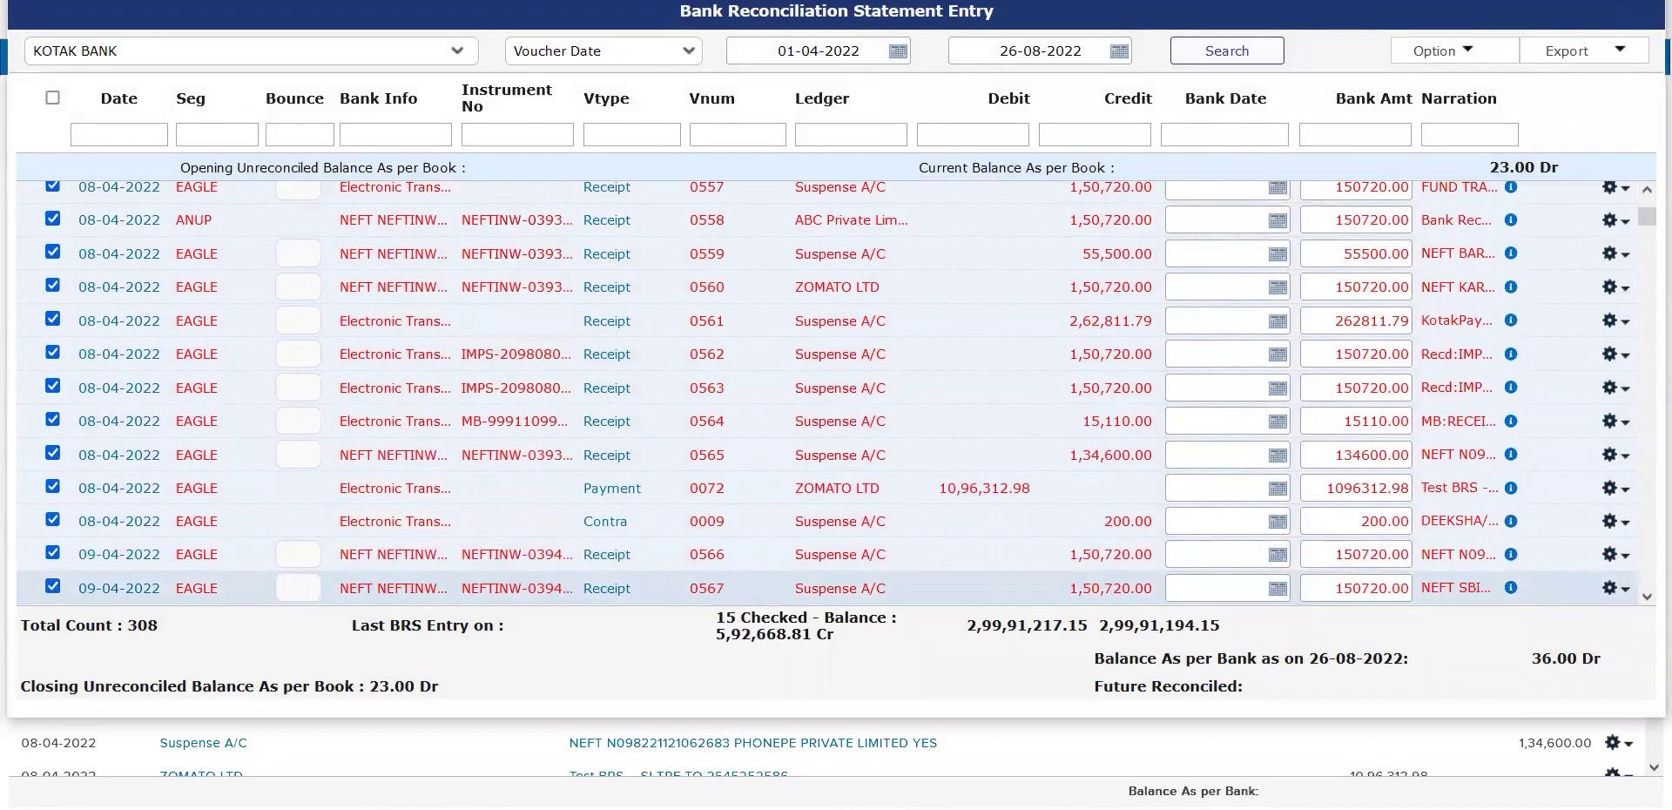
pyautogui.press('Down')
pyautogui.press('space')
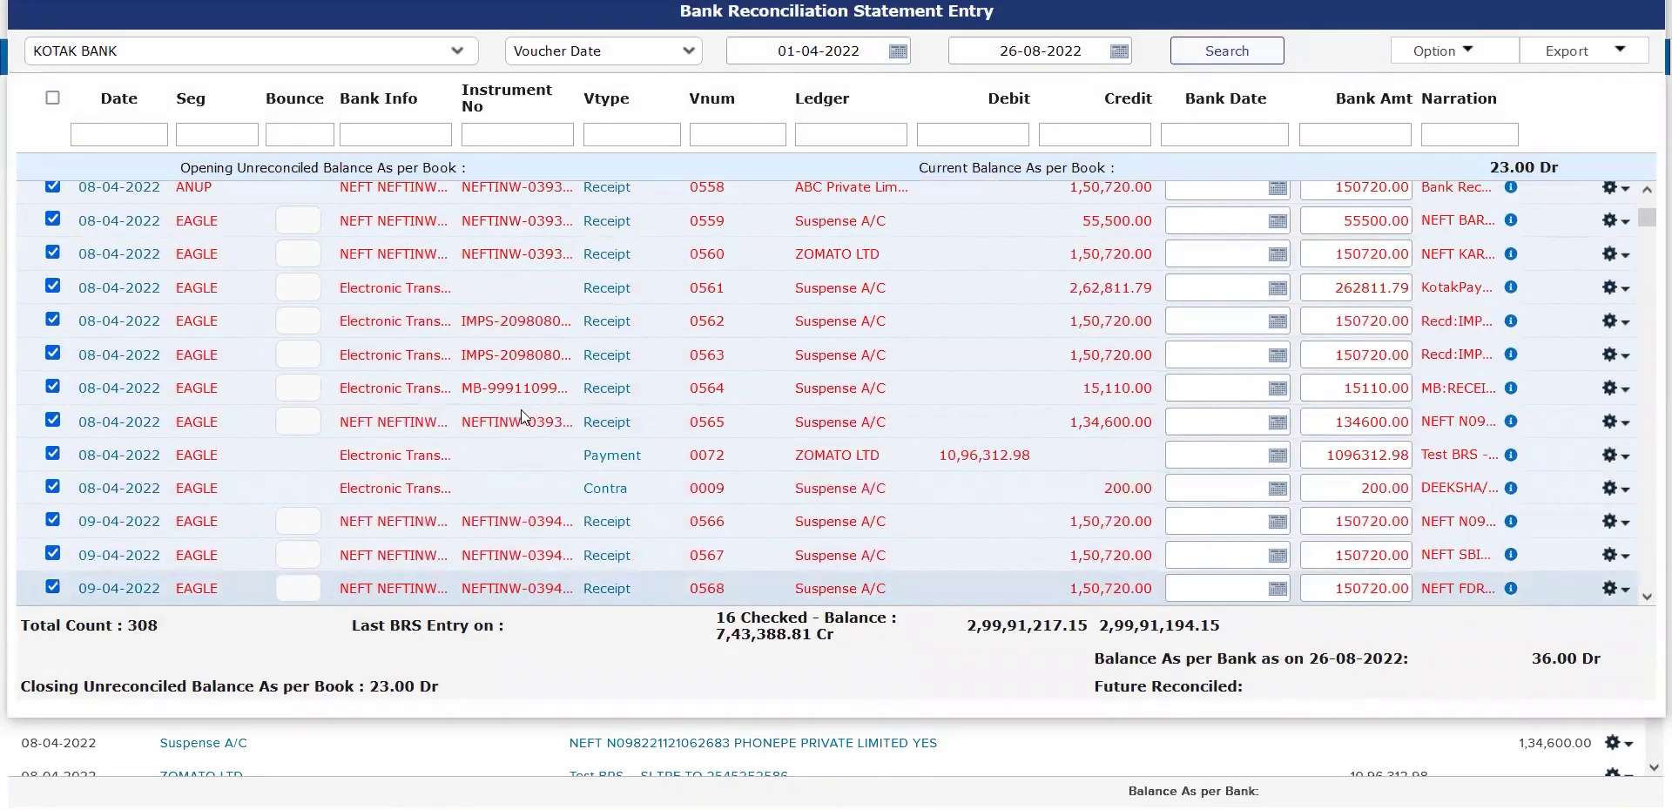
pyautogui.scroll(3, 984, 347)
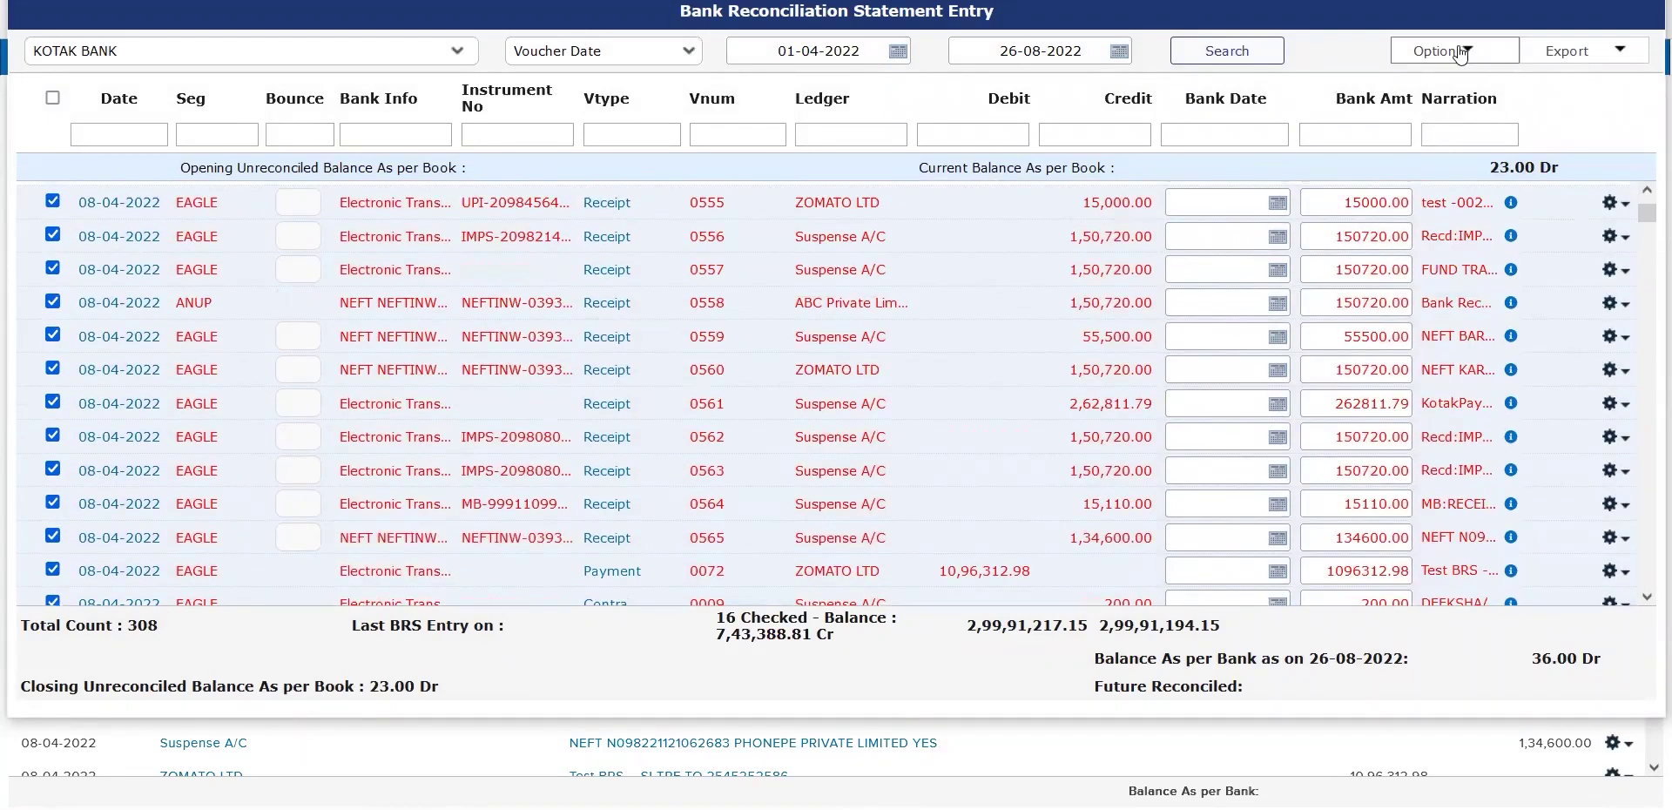
pyautogui.moveTo(716, 614); pyautogui.dragTo(841, 642)
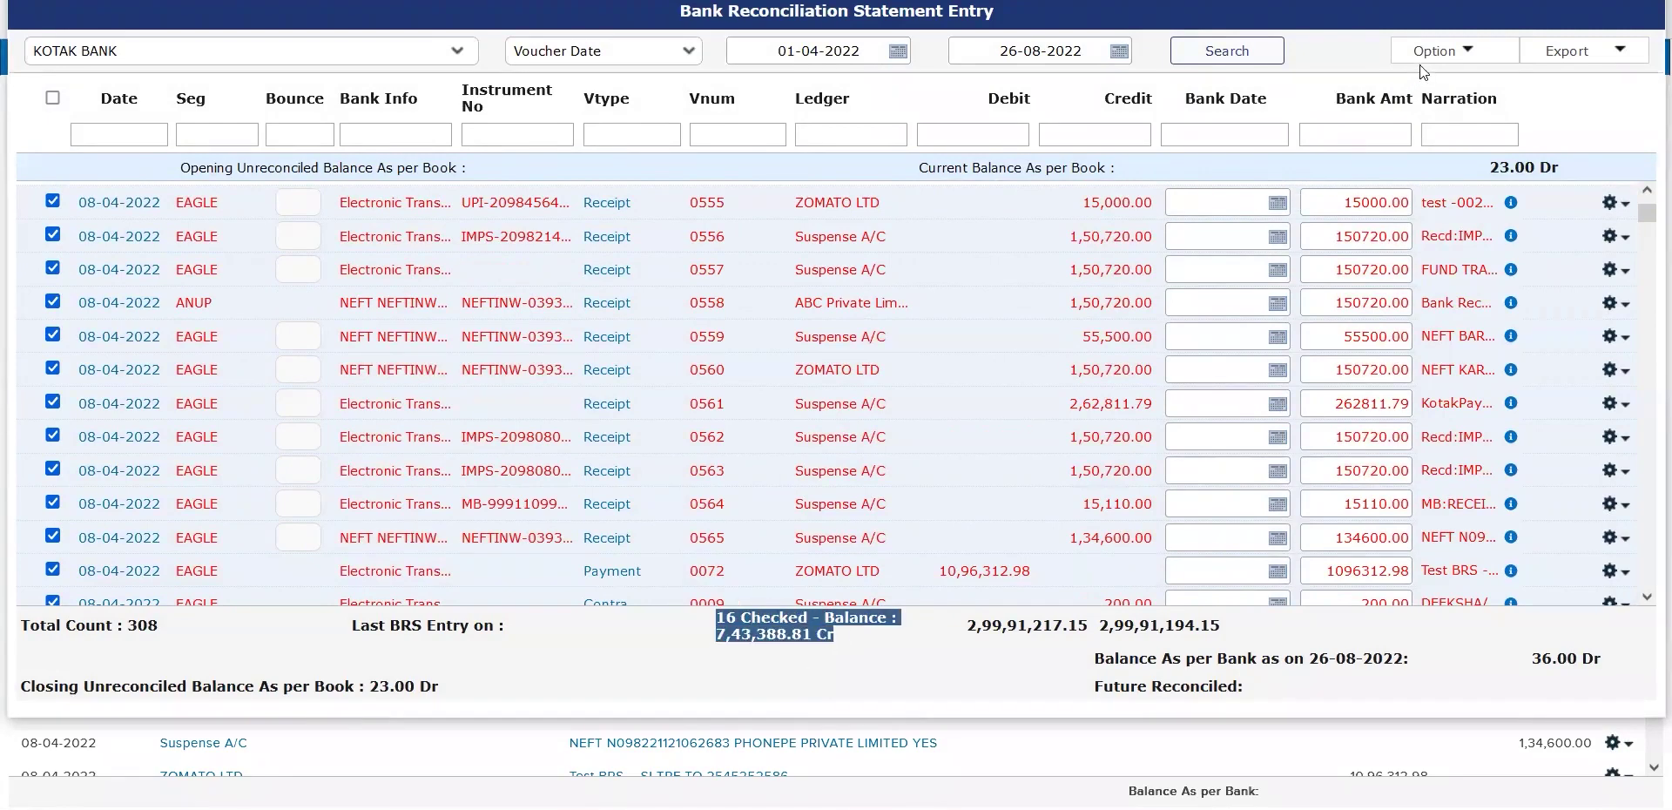
# - Set the common BRS date of the selected entries to 09-04-2022
pyautogui.click(1437, 51)
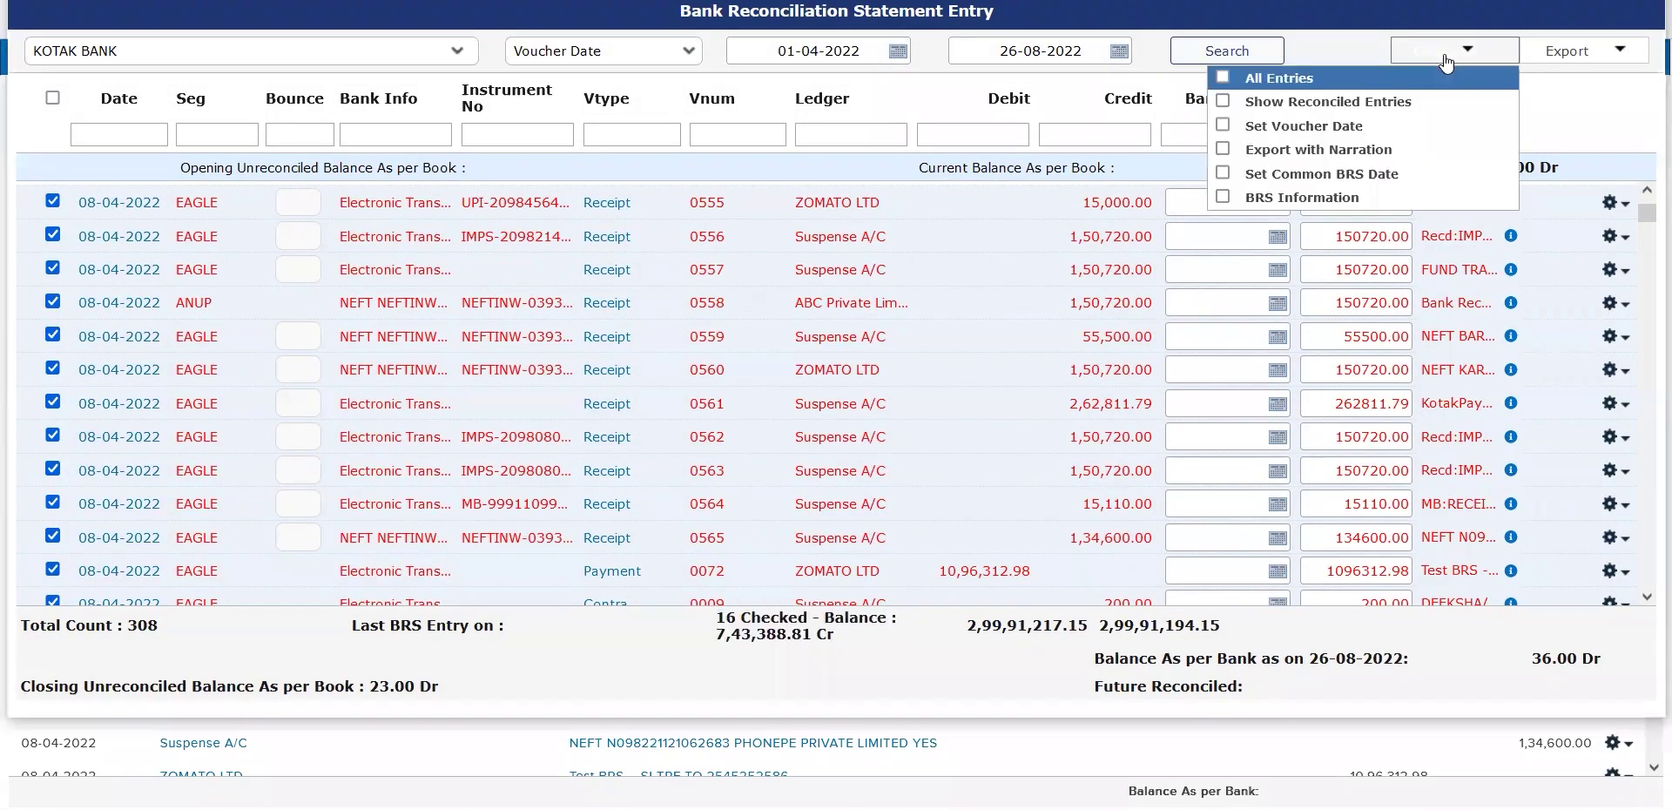
pyautogui.click(1305, 179)
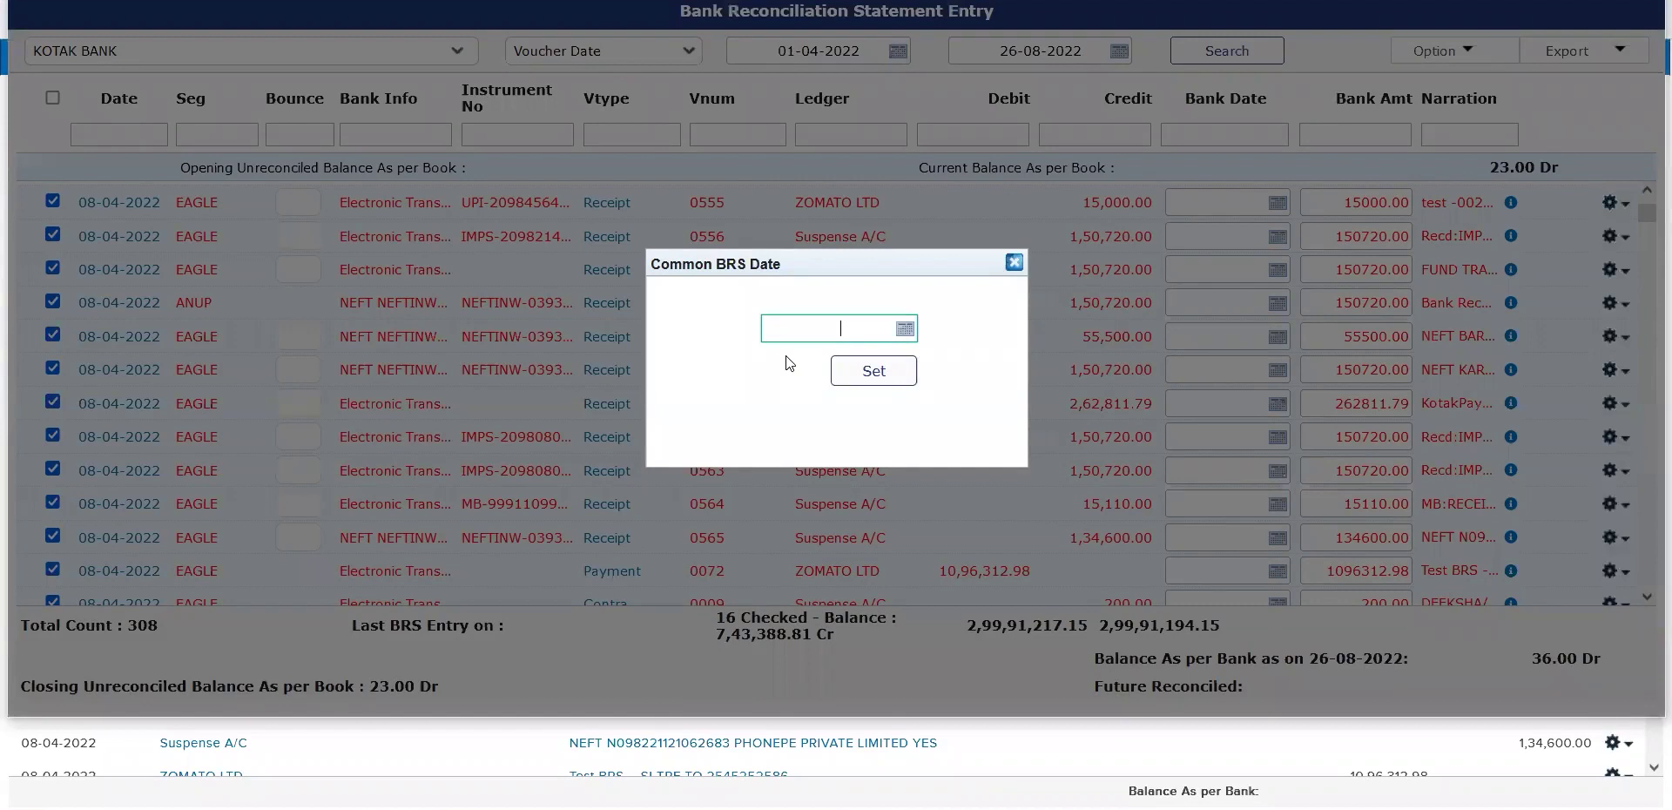
pyautogui.write('09-04-2022')
pyautogui.click(851, 372)
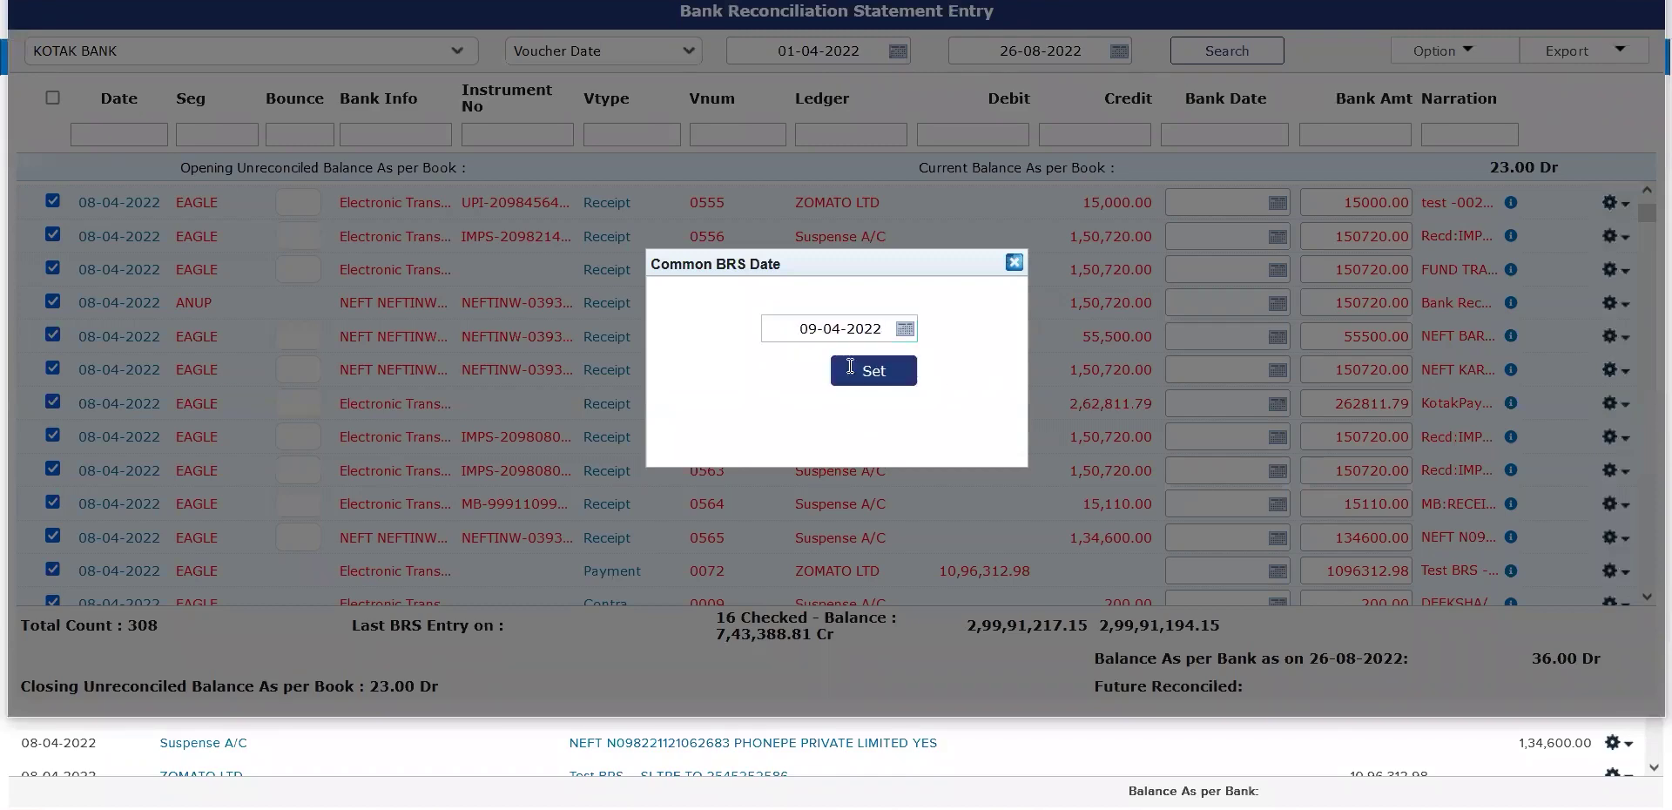
# - Save the 09-04-2022 bank date on each selected entry, from receipt voucher 0555 through receipt voucher 0568
pyautogui.scroll(1, 1153, 313)
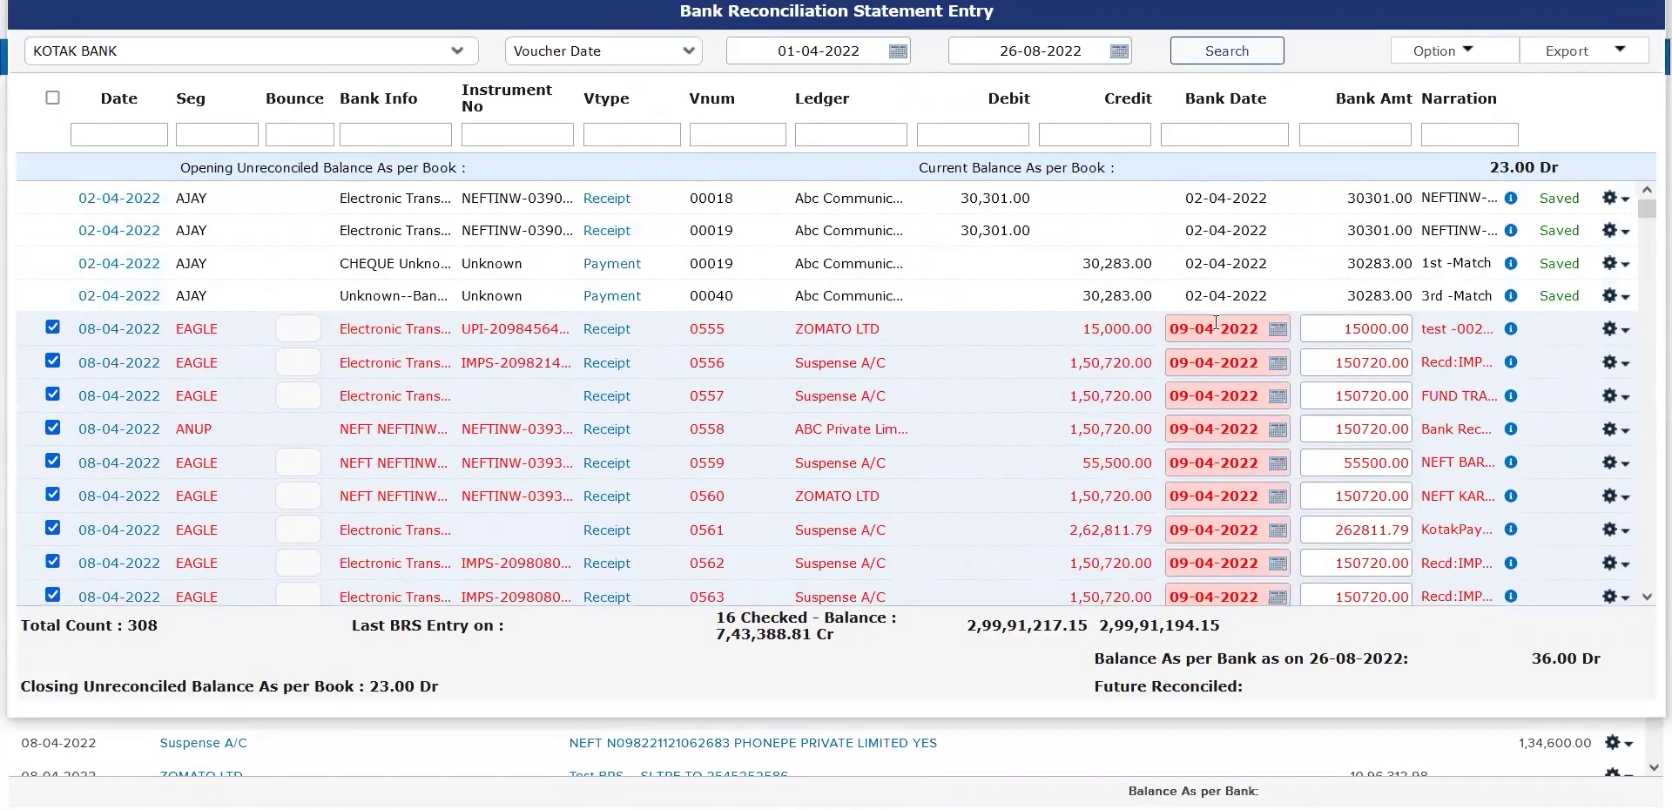
pyautogui.press('Return')
pyautogui.press('Return')
pyautogui.press('Return')
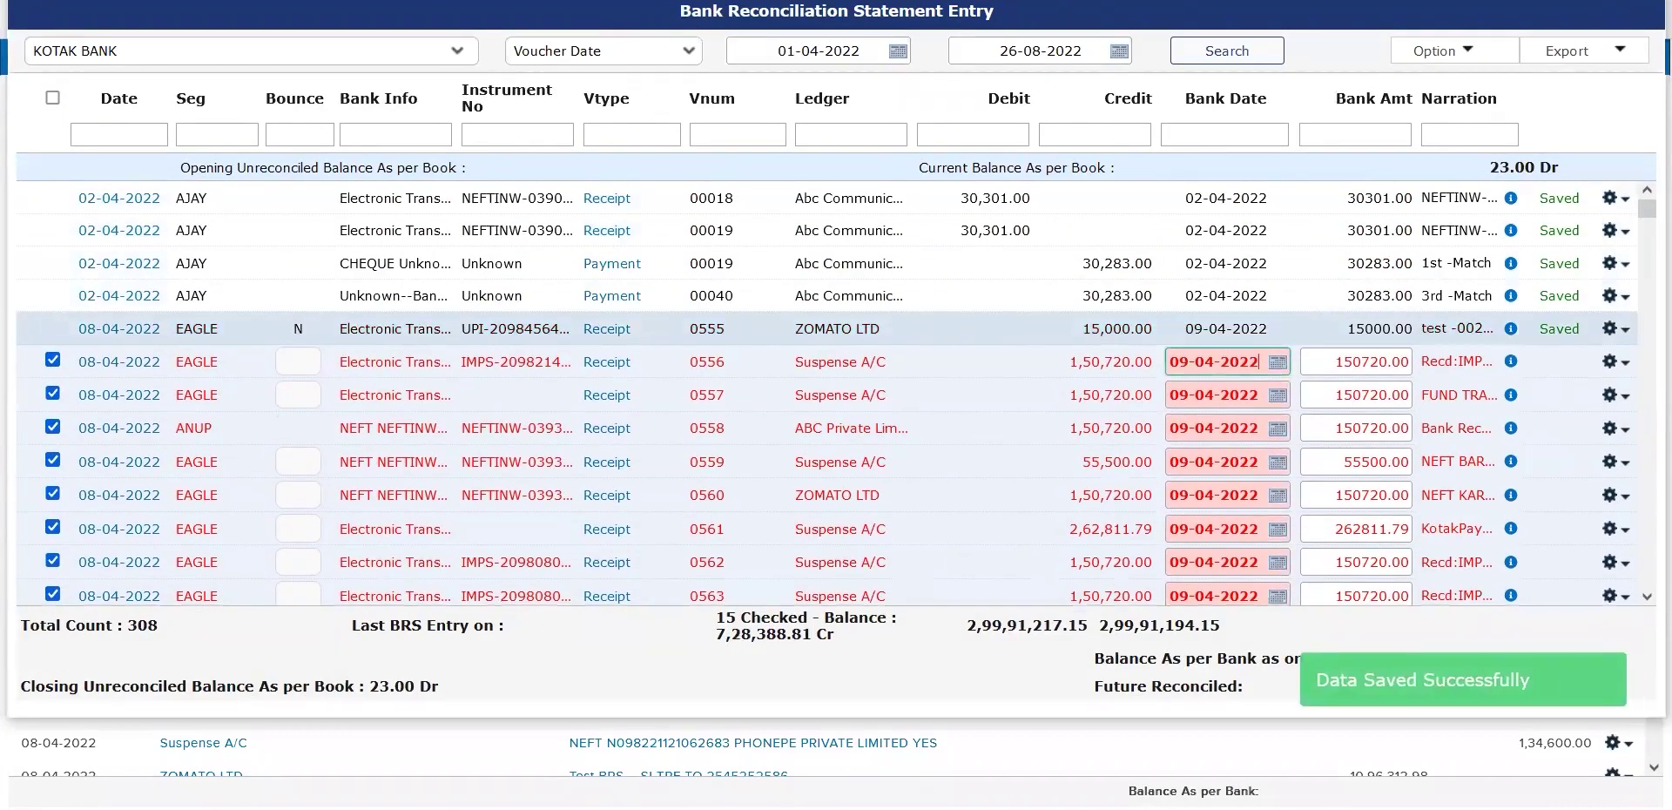
pyautogui.press('Return')
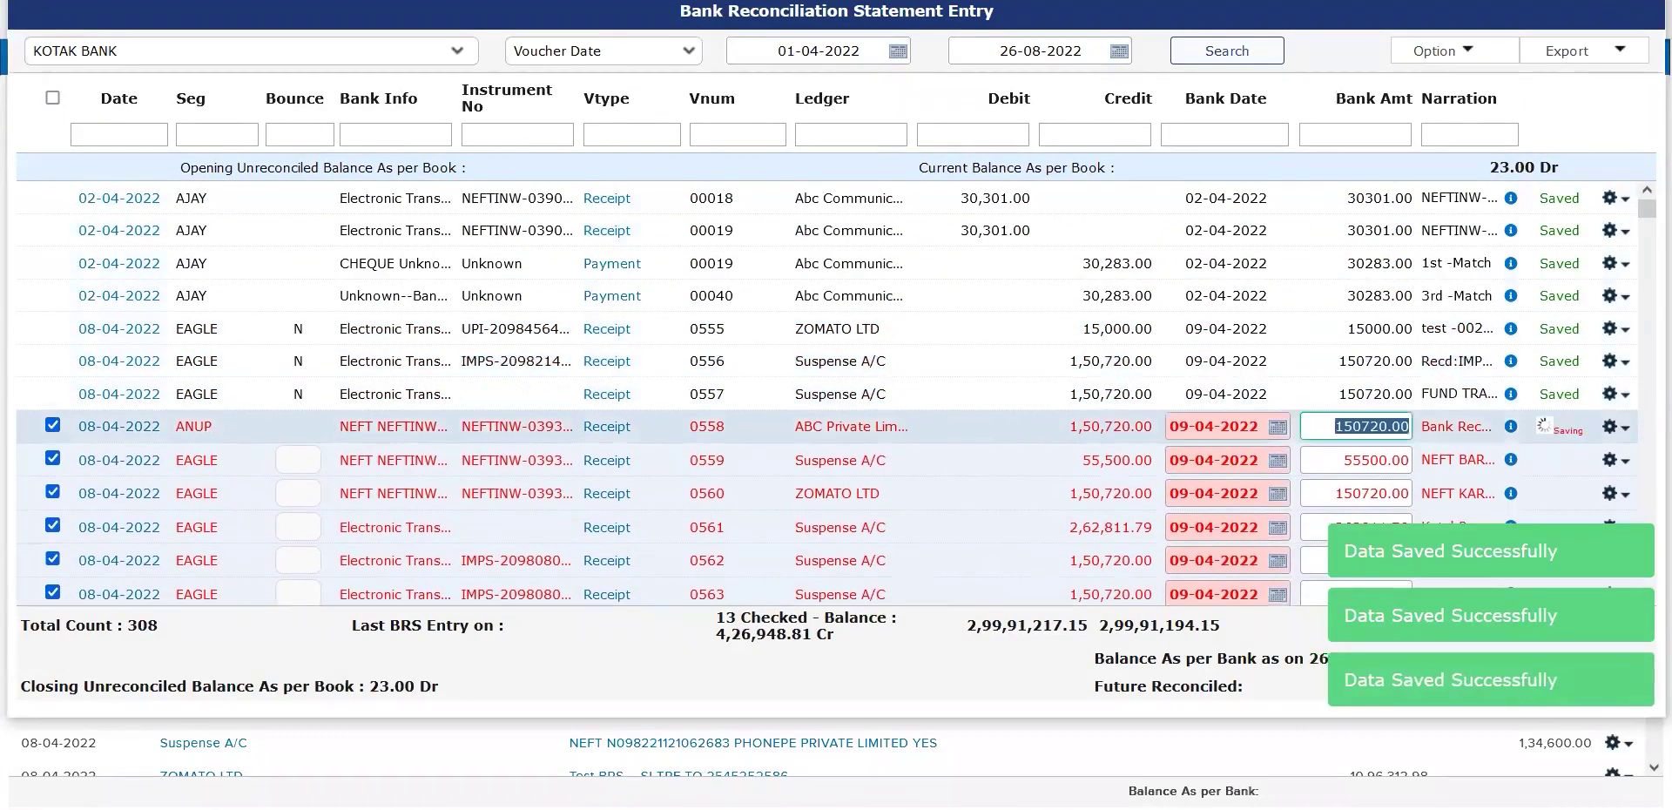
pyautogui.press('Return')
pyautogui.press('Return')
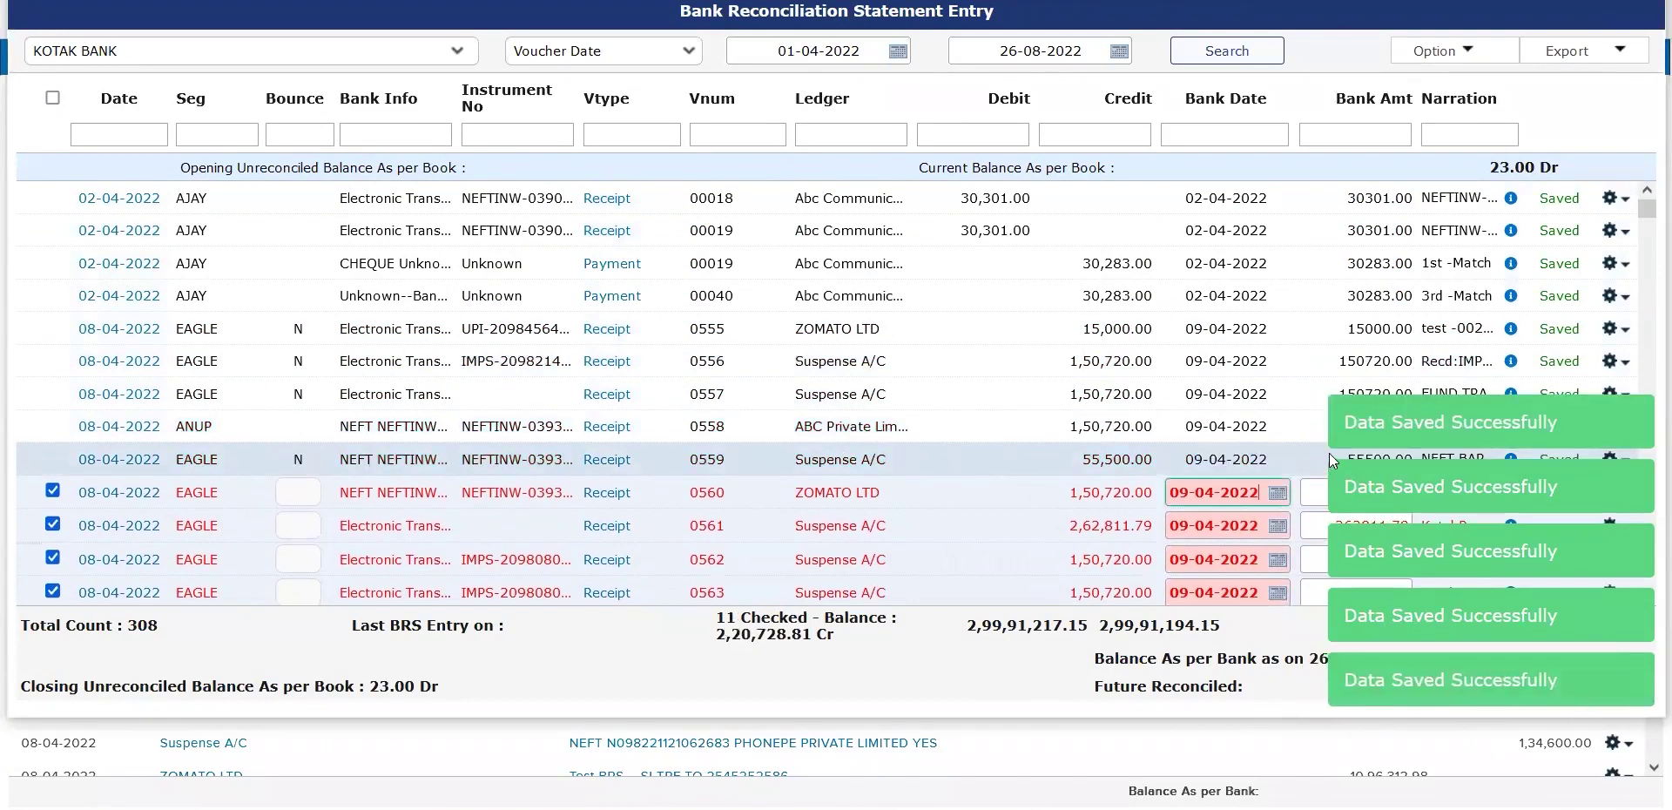
pyautogui.scroll(-1, 1177, 446)
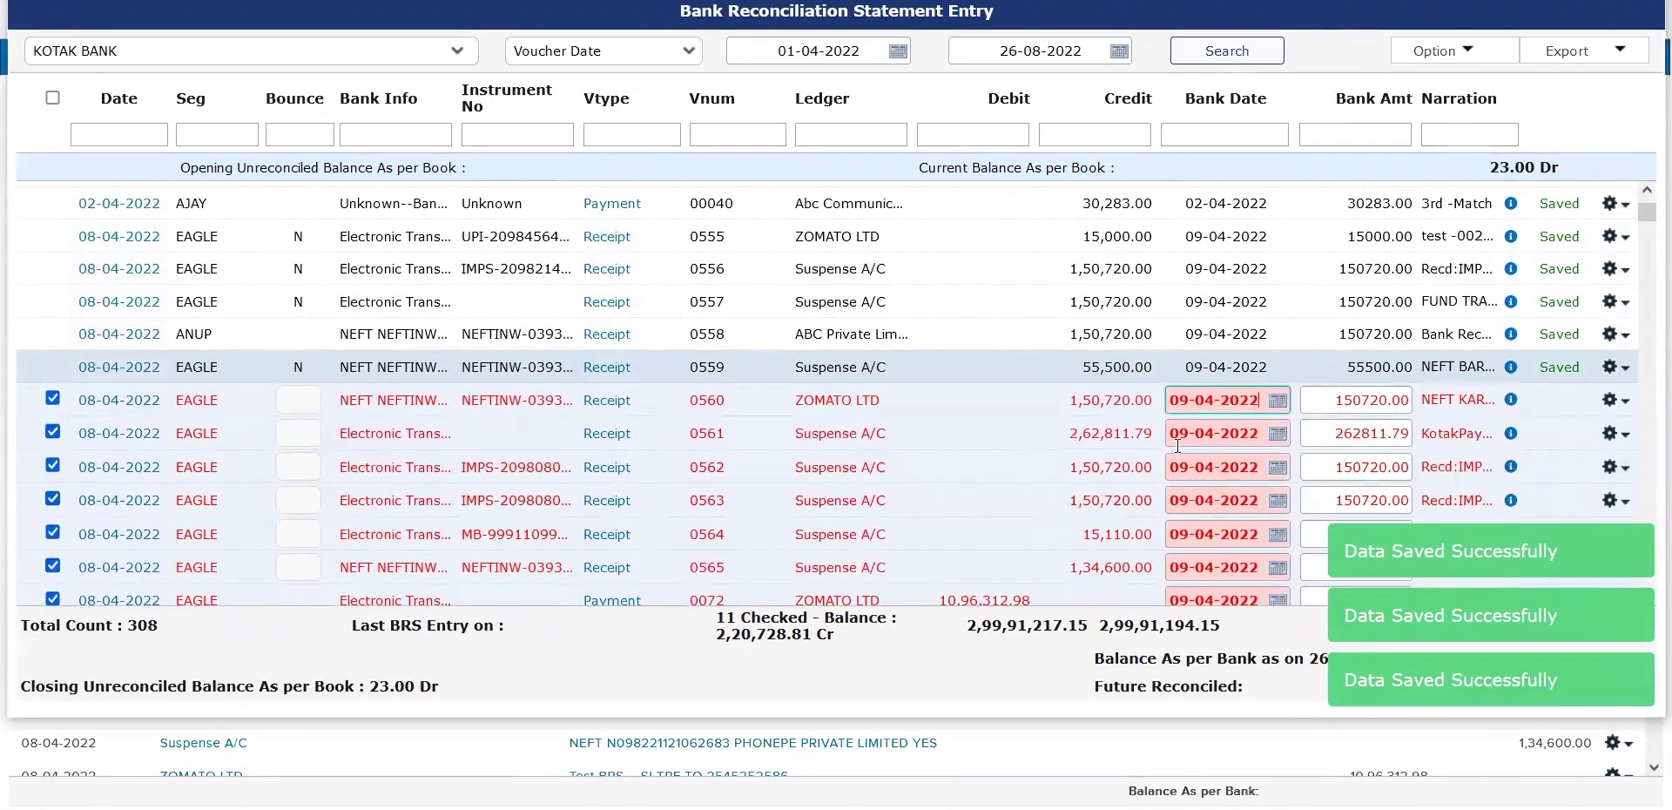
pyautogui.press('Return')
pyautogui.press('Return')
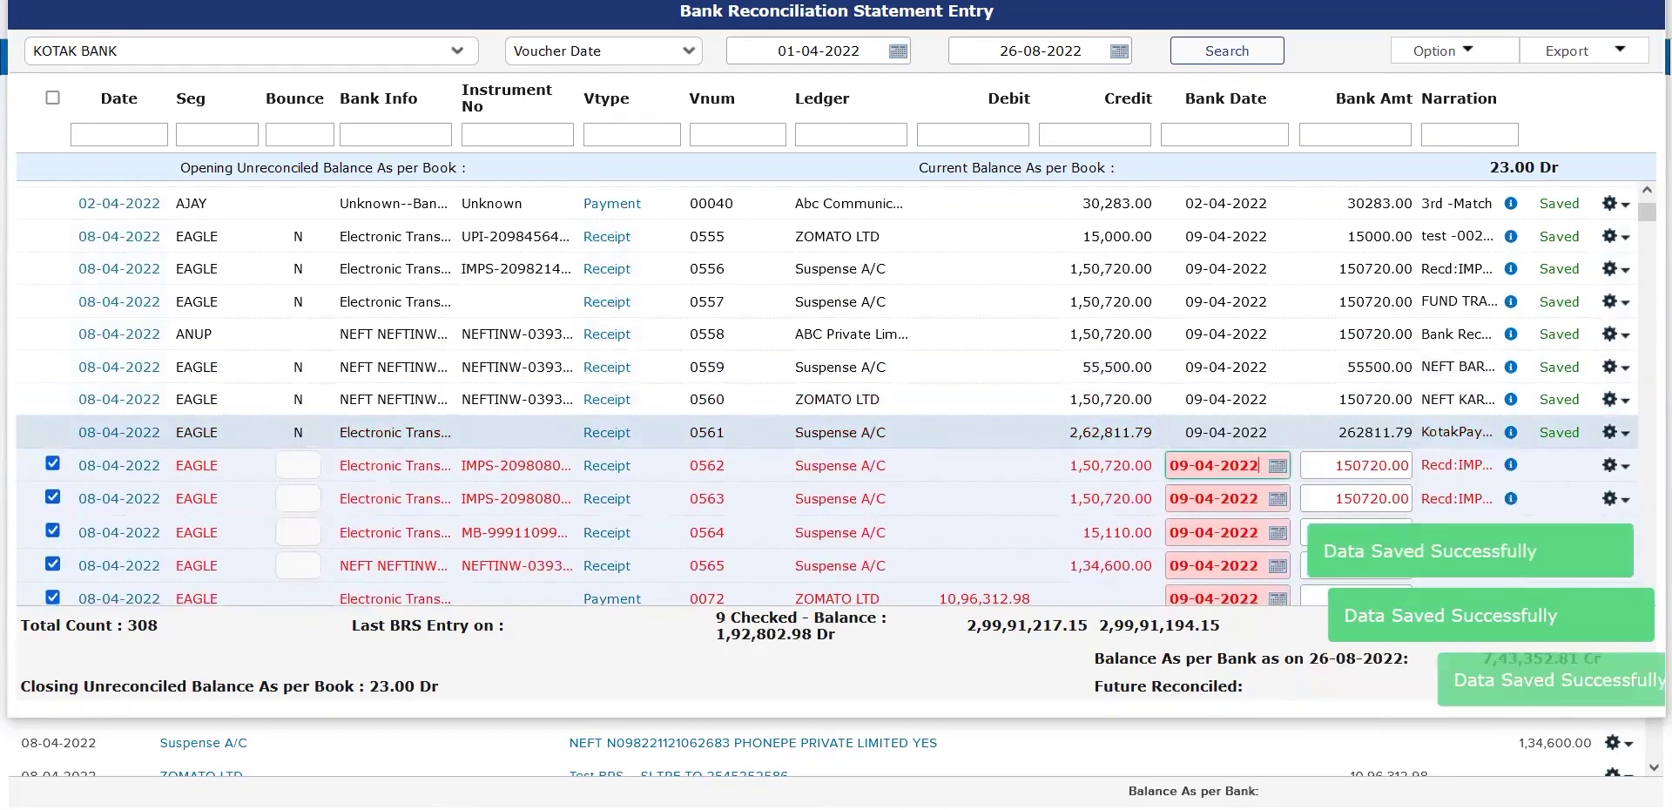
pyautogui.press('Return')
pyautogui.press('Return')
pyautogui.press('Return')
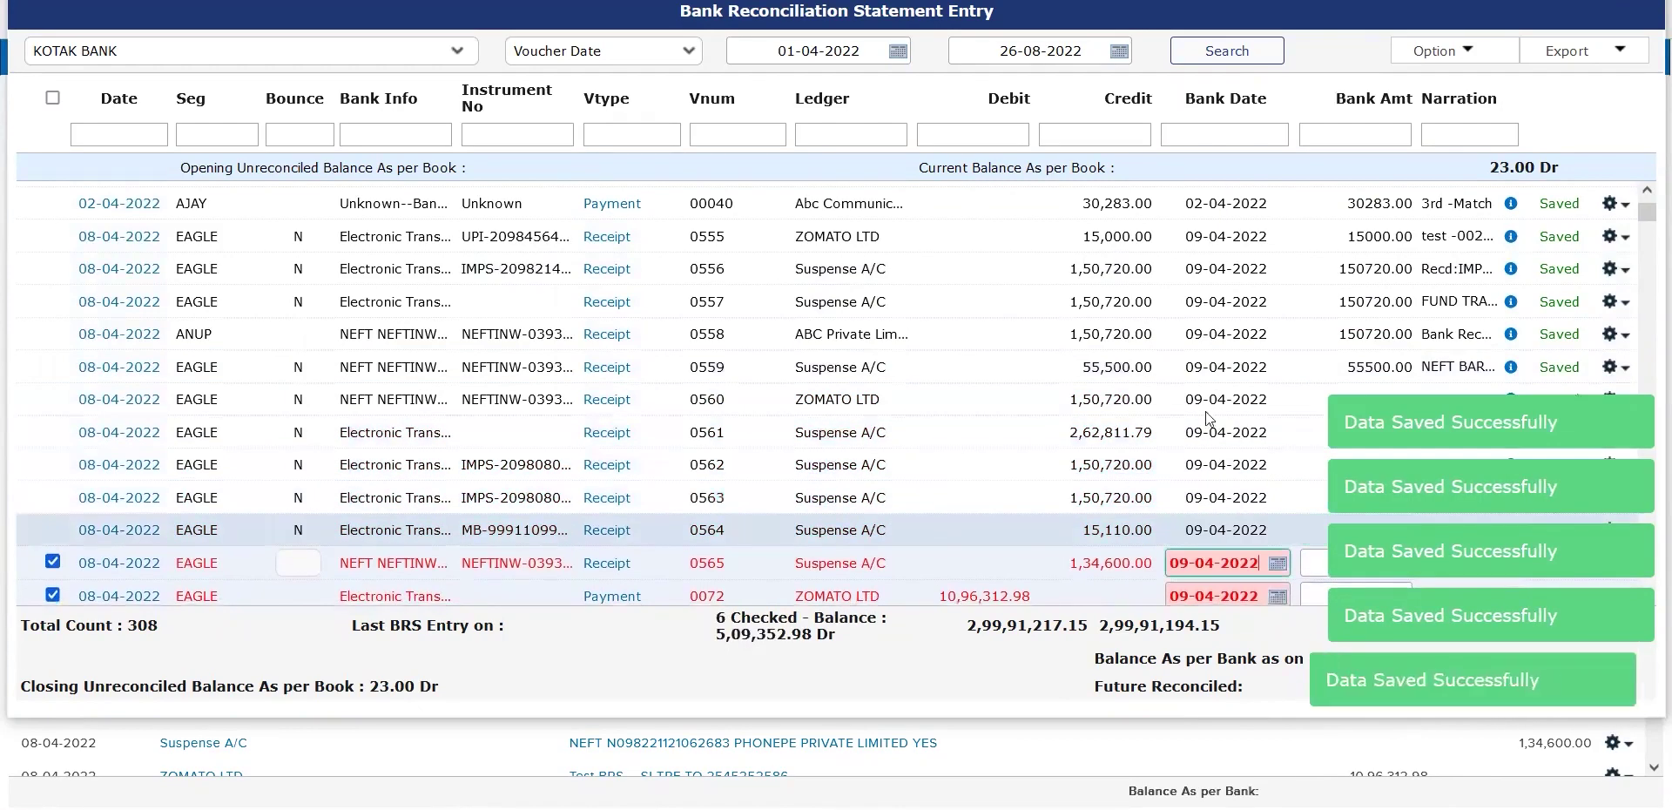
pyautogui.press('Return')
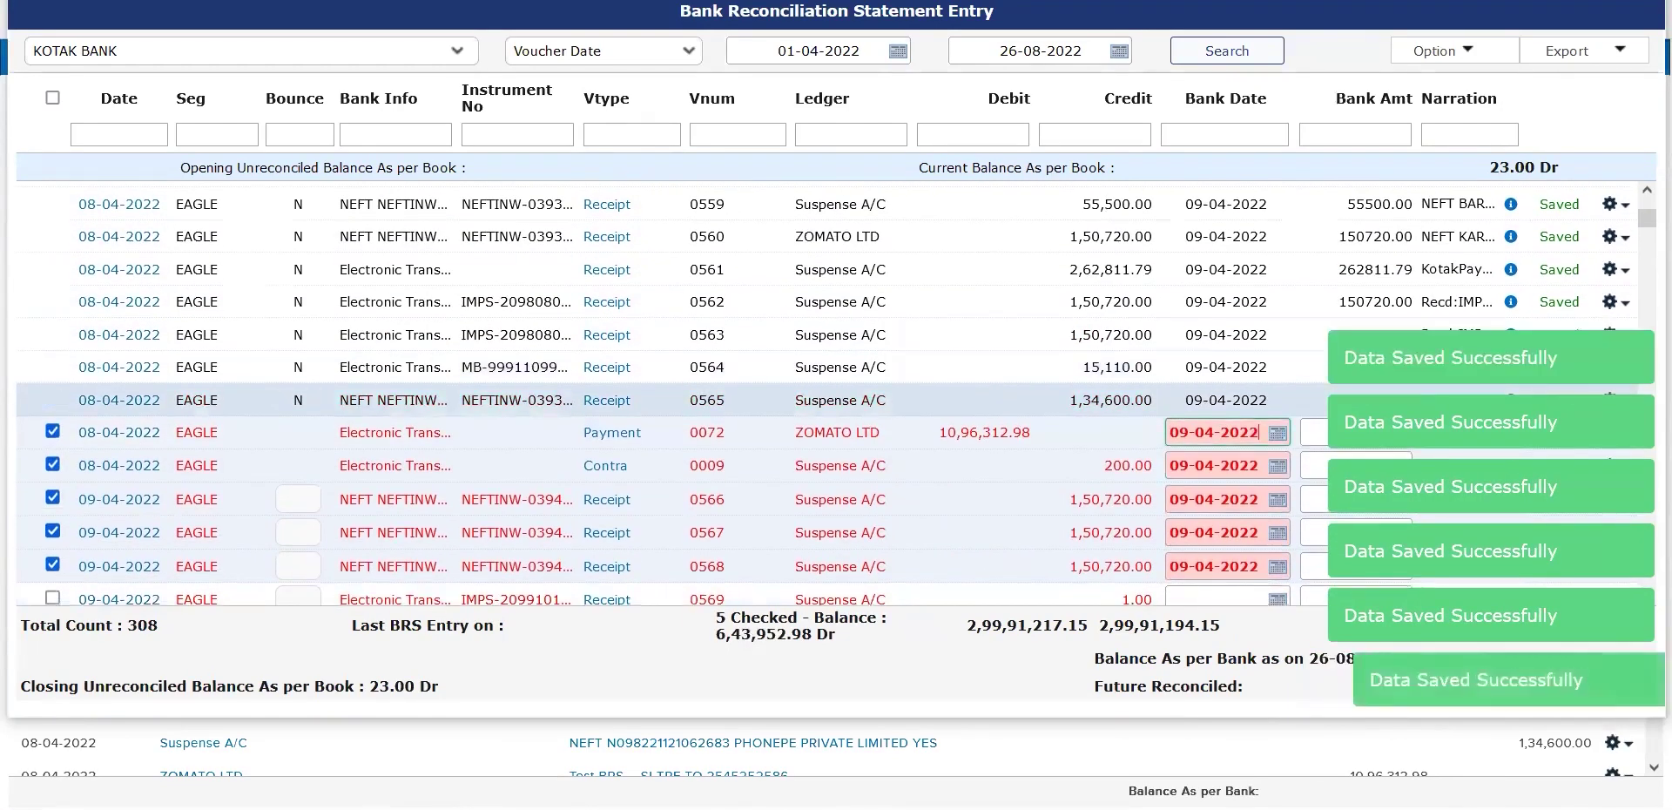
pyautogui.press('Return')
pyautogui.press('Return')
pyautogui.press('Return')
pyautogui.press('Return')
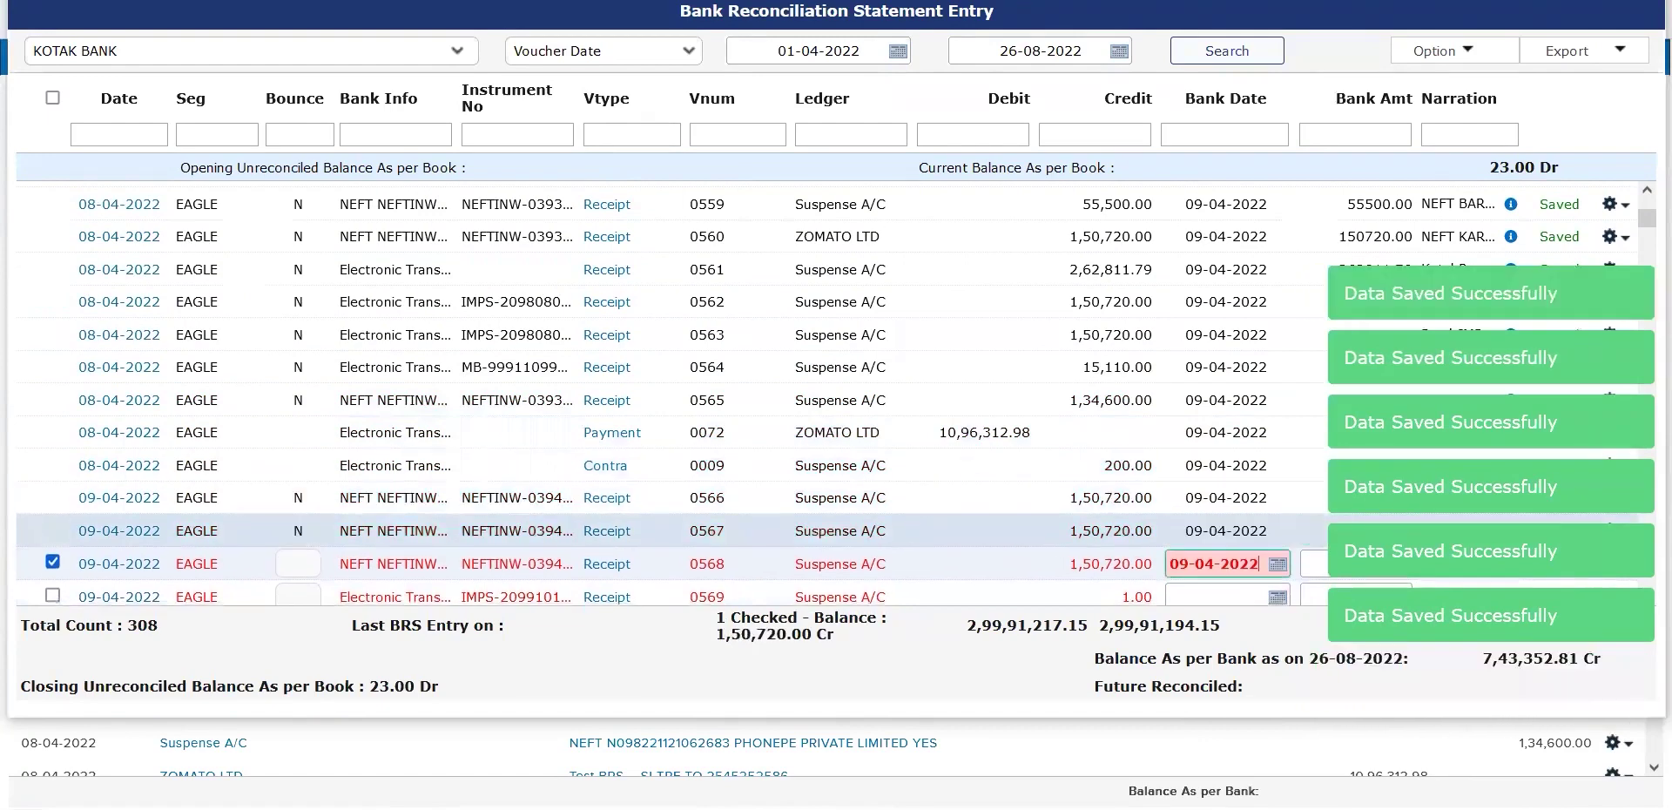
pyautogui.press('Return')
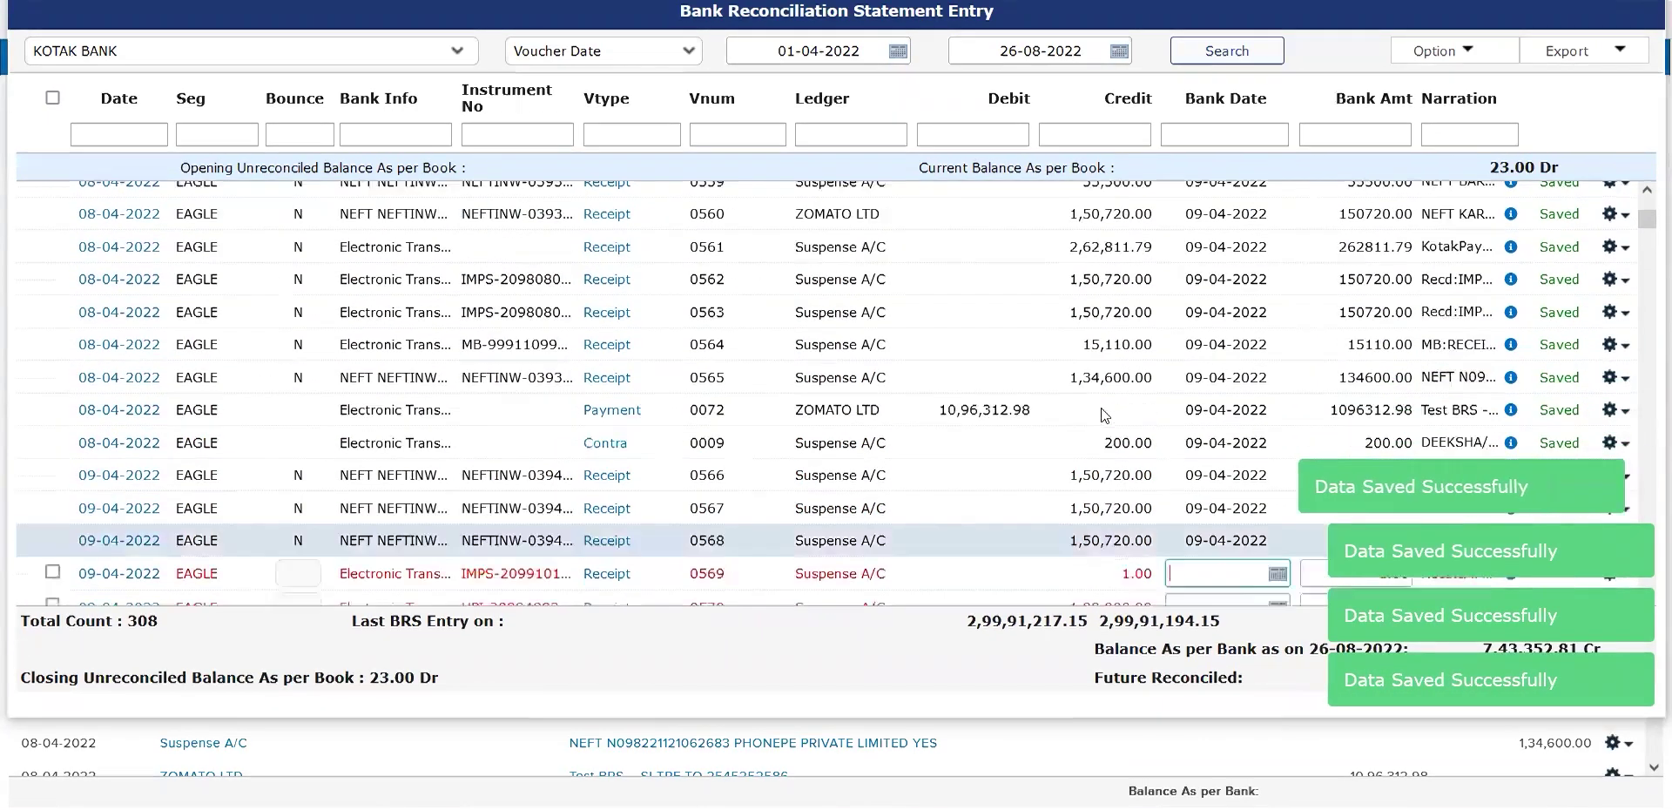
# - Enter 05-04-2022 as the bank date of receipt voucher 0569, earlier than its 09-04-2022 voucher date
pyautogui.scroll(-4, 1104, 415)
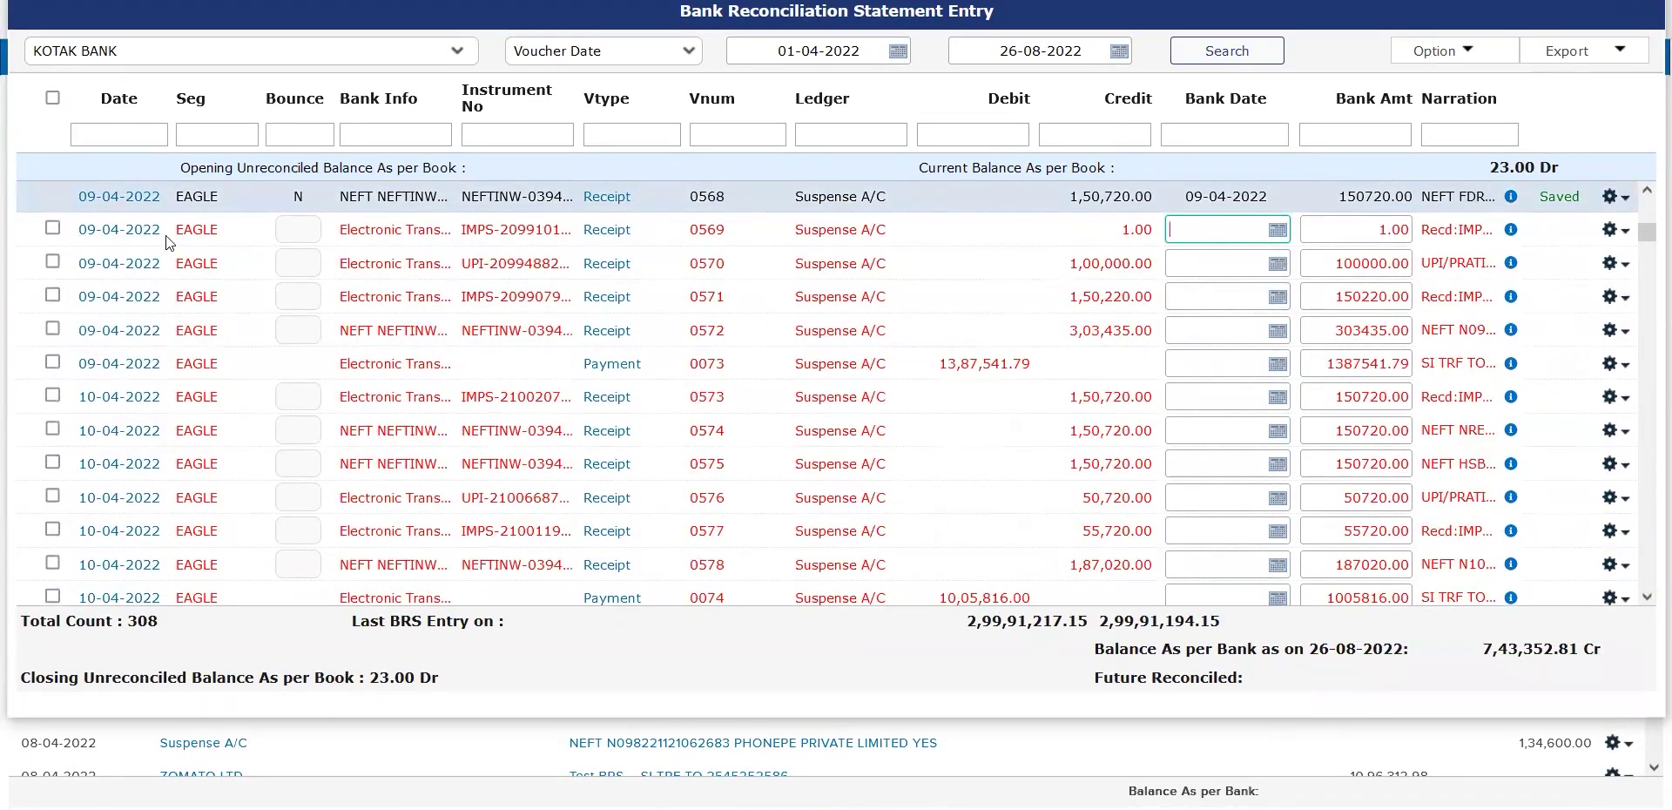
pyautogui.moveTo(162, 232); pyautogui.dragTo(73, 228)
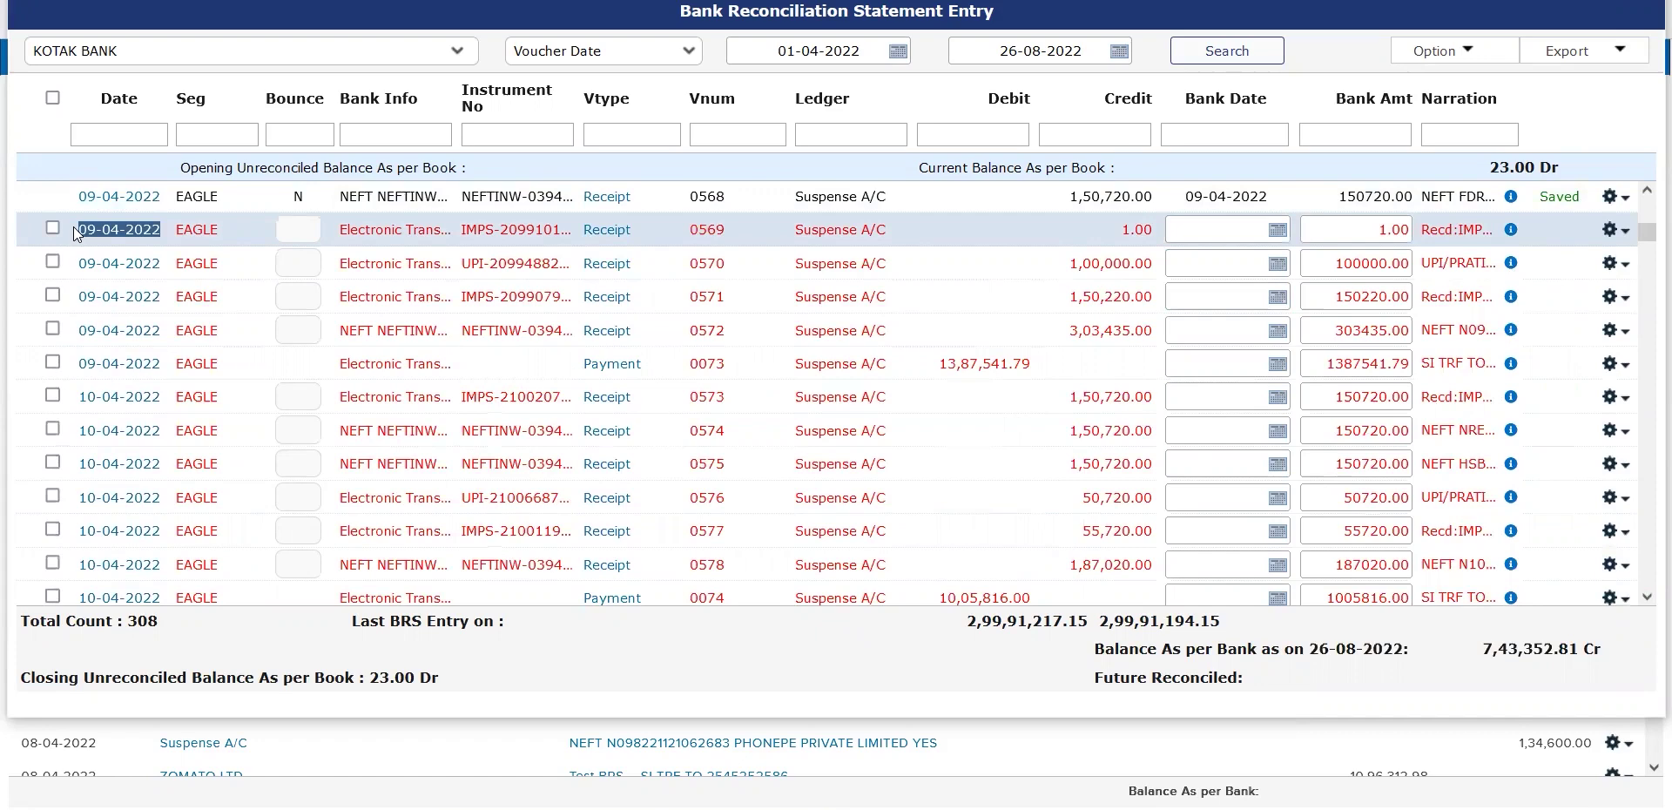
pyautogui.click(1242, 231)
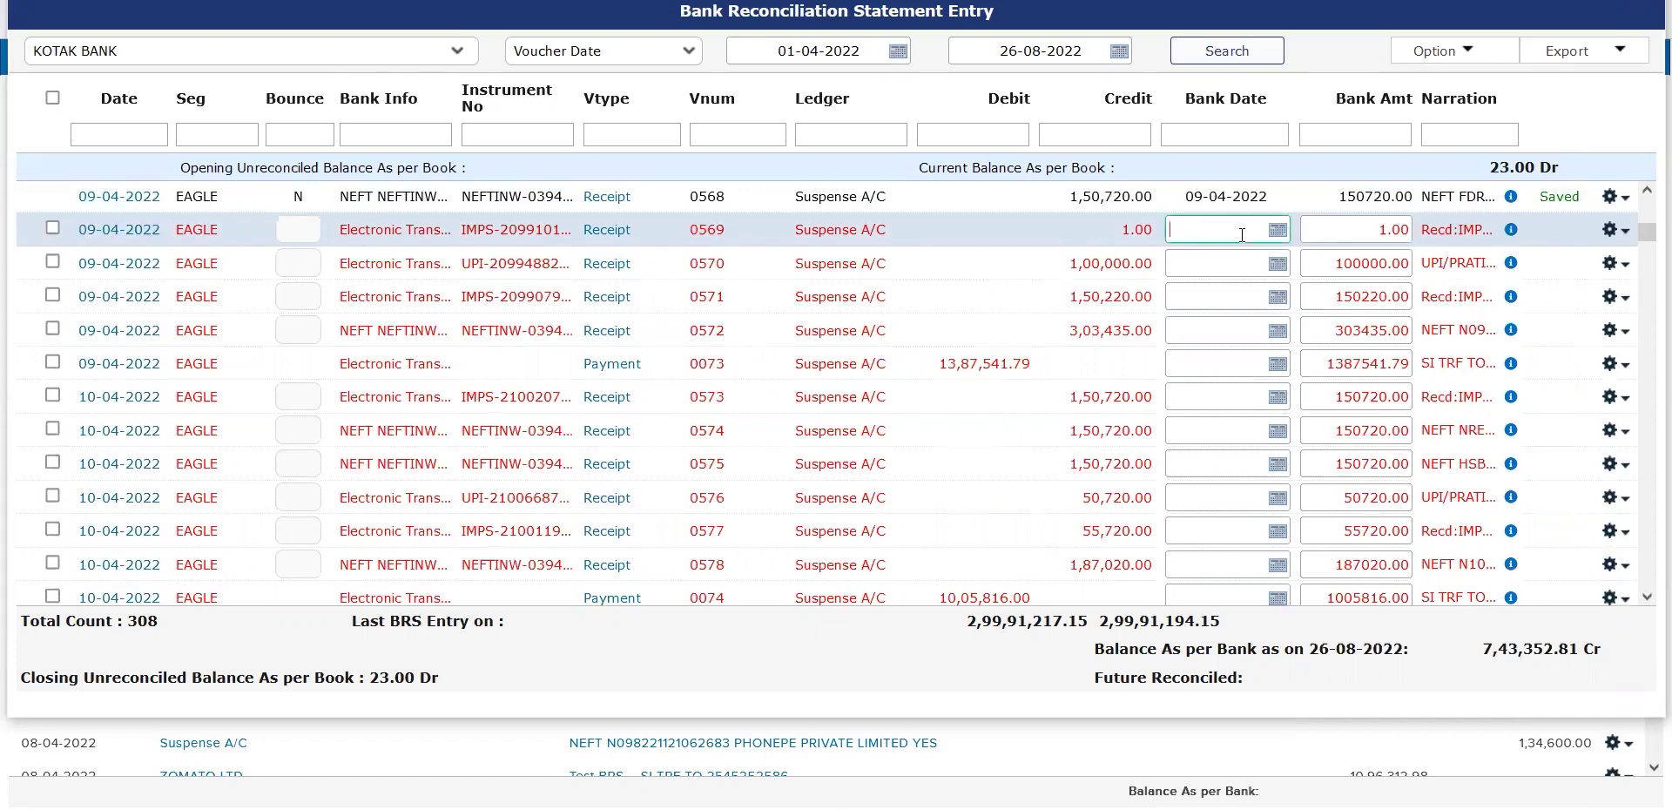
pyautogui.write('05-04-2022')
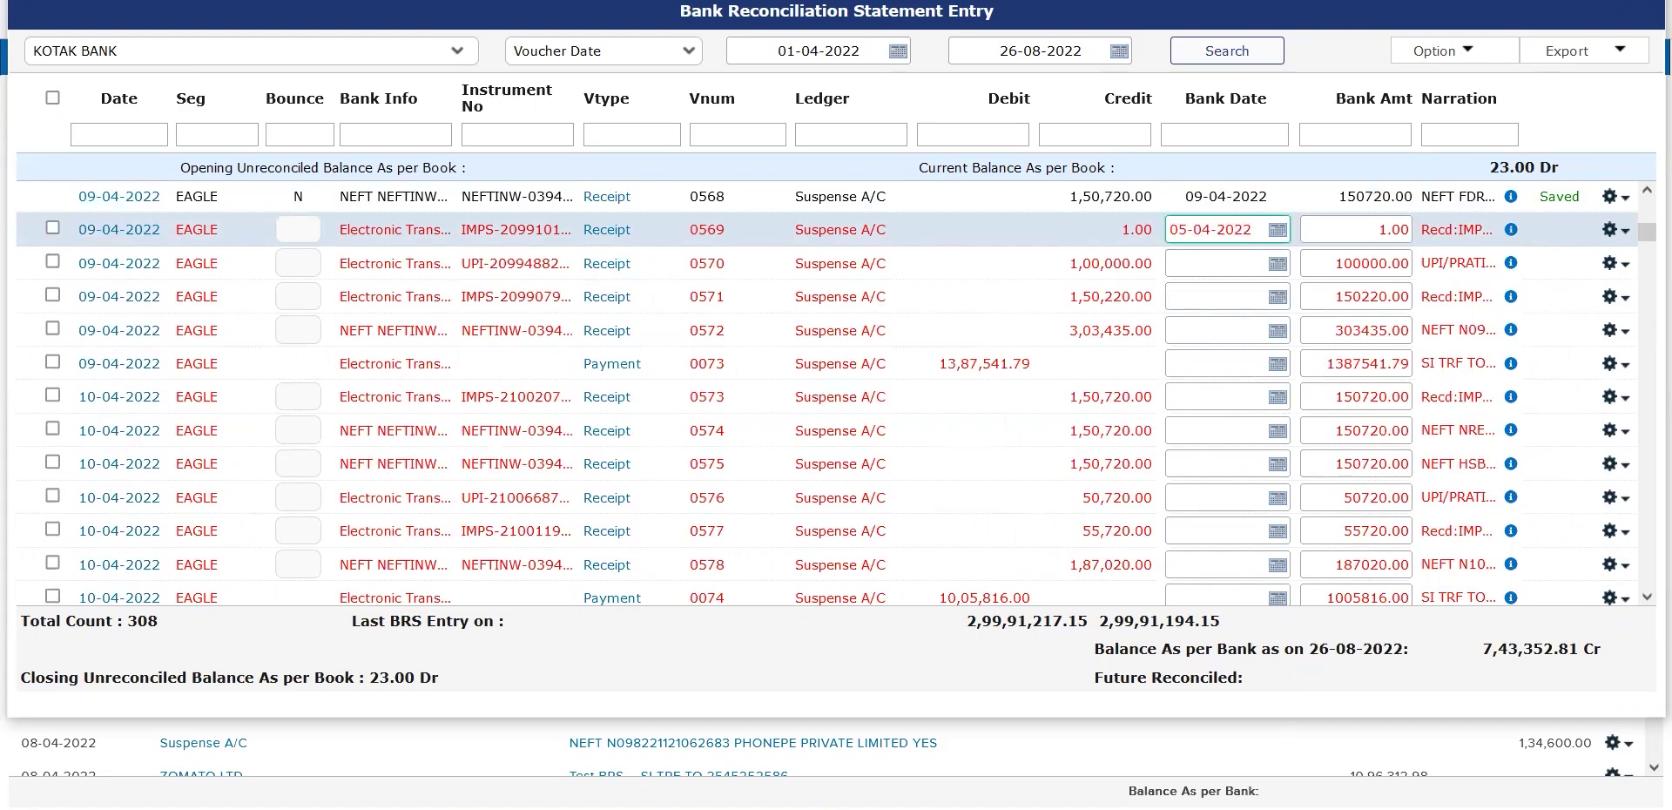
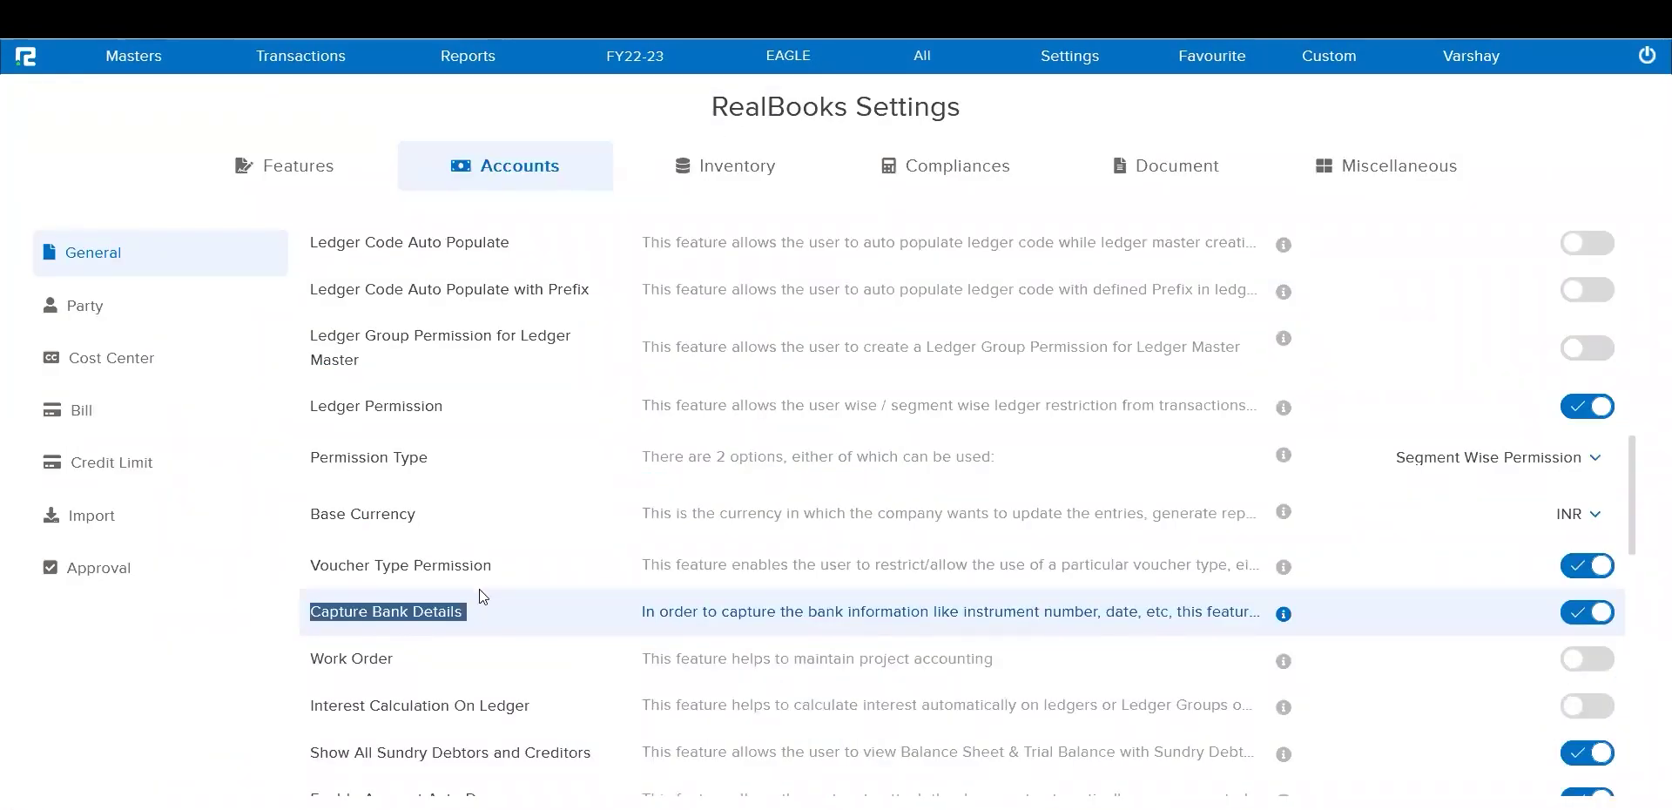
# - Find the Allow Back Date BRS option in the general accounts settings
pyautogui.scroll(-5, 479, 595)
pyautogui.scroll(-2, 479, 596)
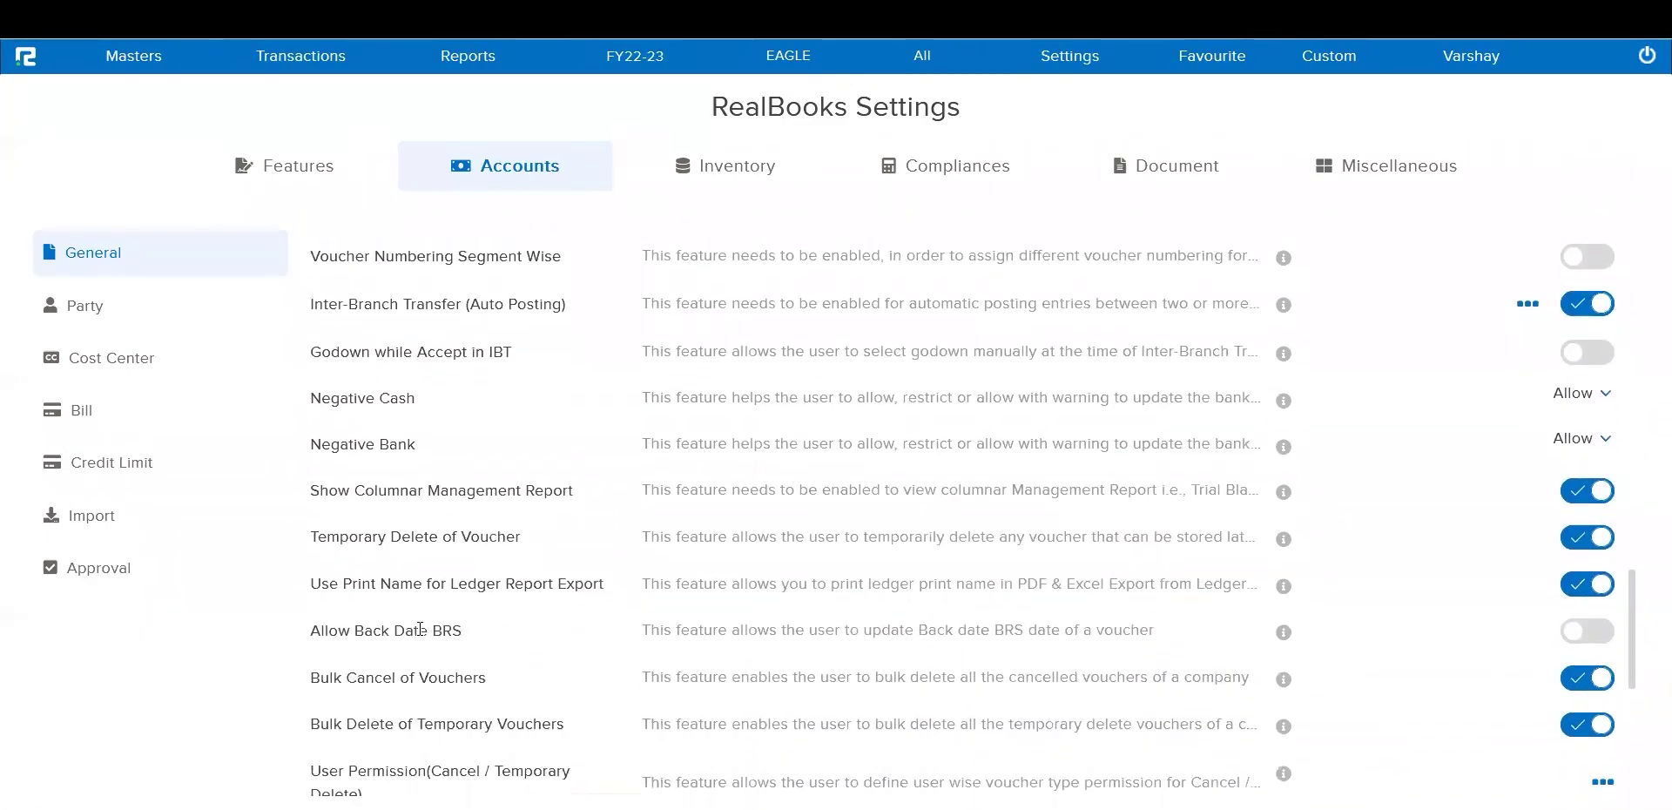
# - Enable the Allow Back Date BRS option in the general accounts settings
pyautogui.doubleClick(420, 629)
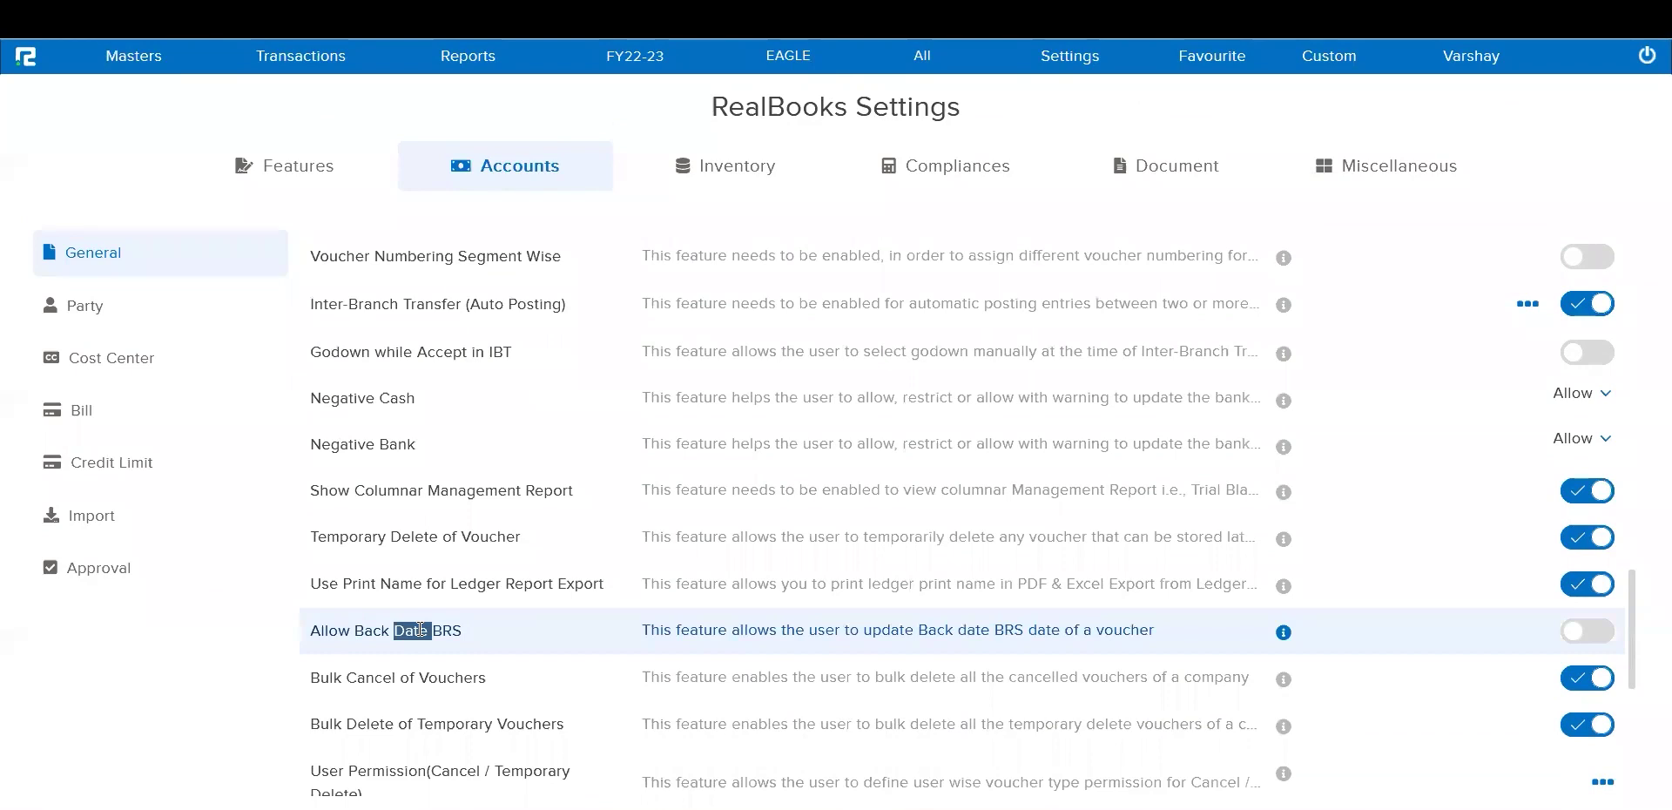
pyautogui.tripleClick(421, 628)
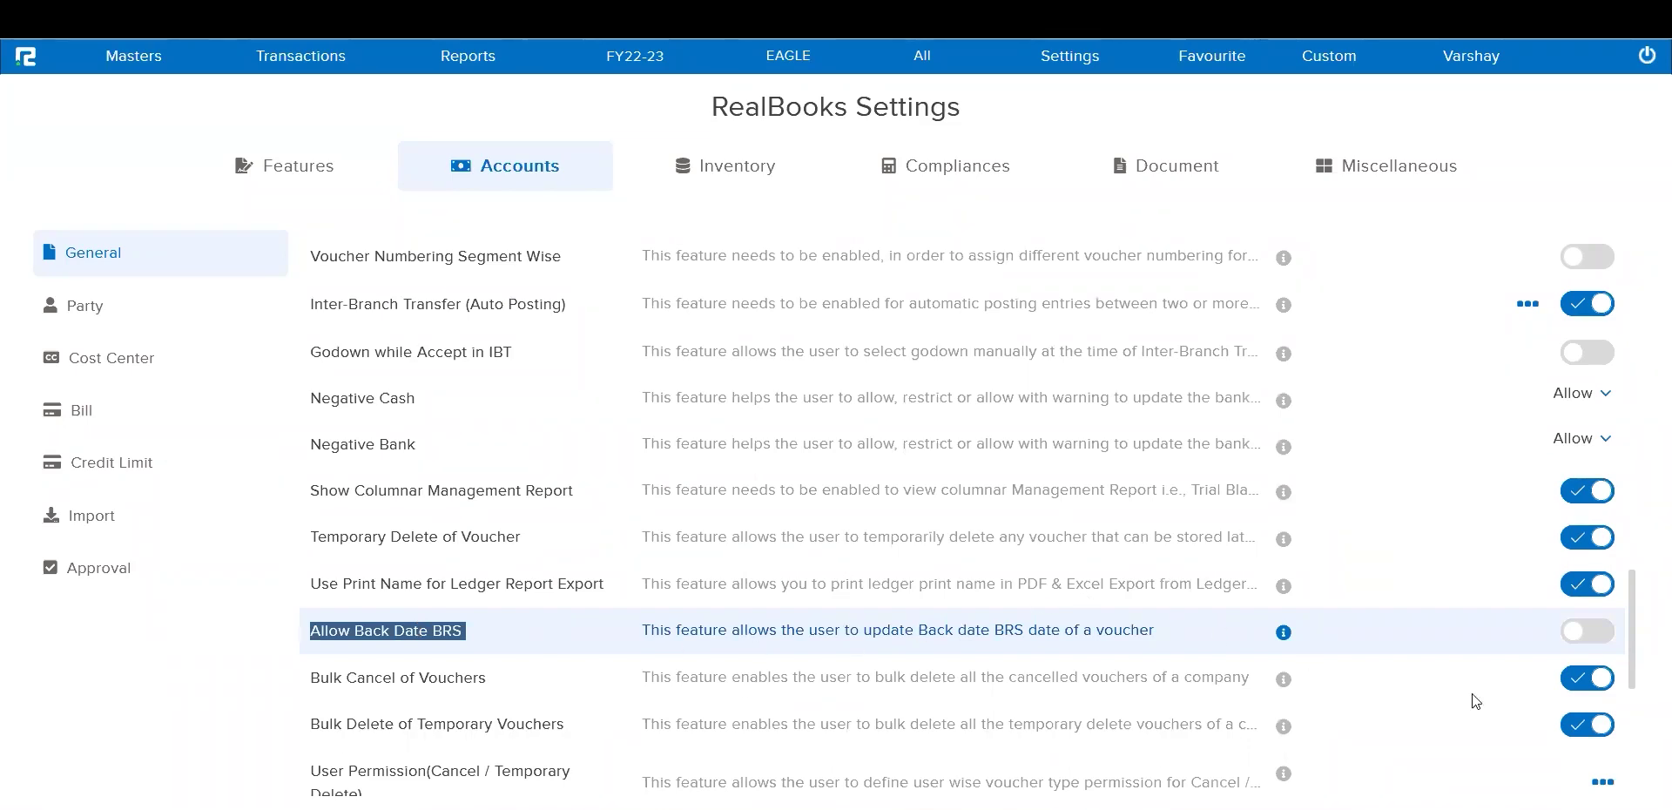
pyautogui.click(1597, 635)
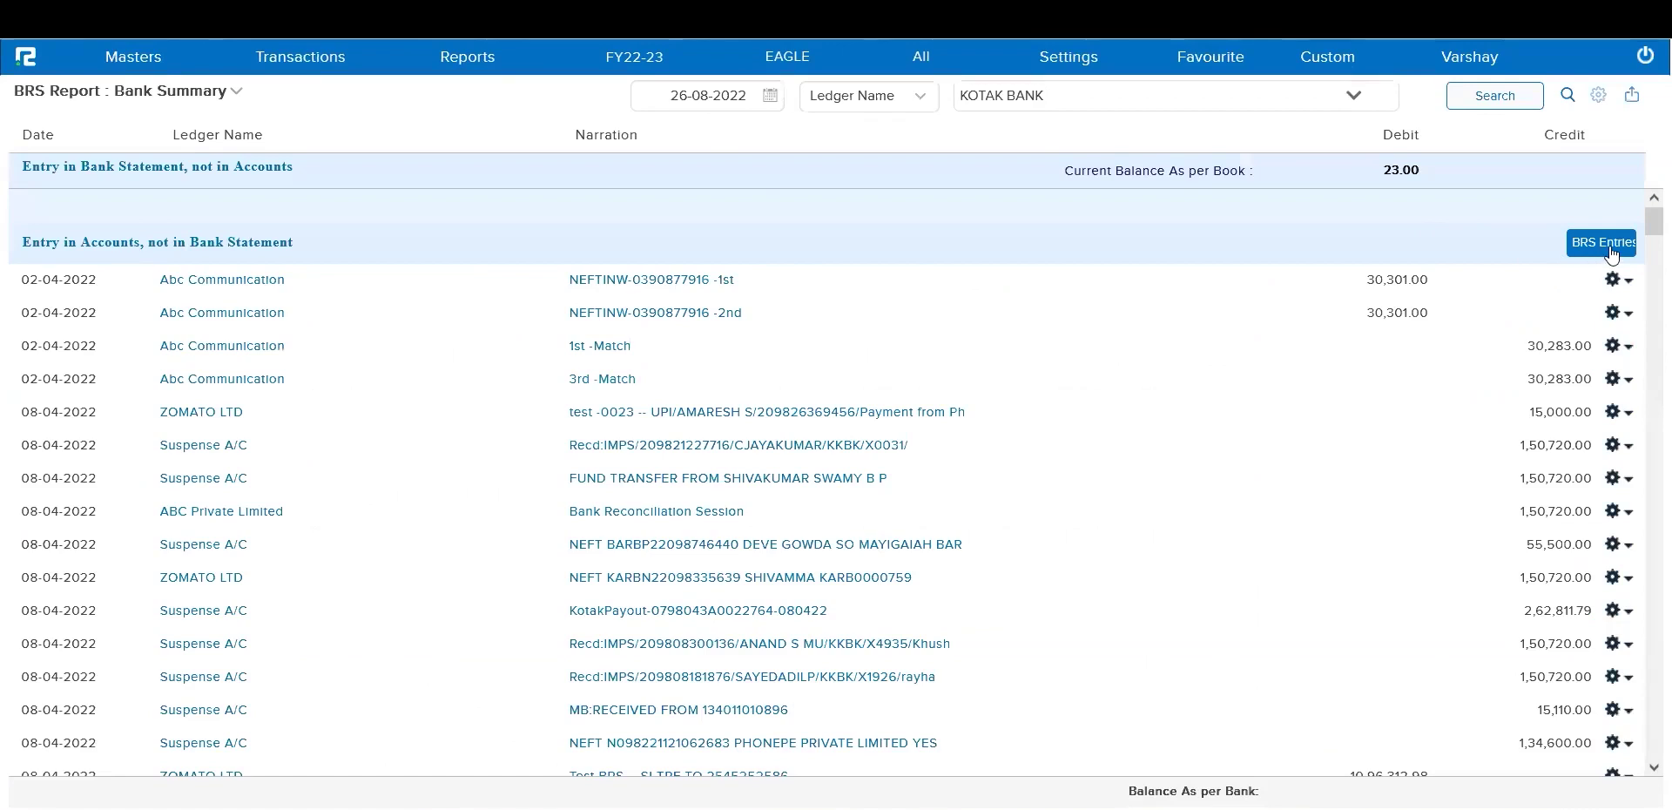
# - Open the BRS entries for Kotak Bank from the bank summary and list them by voucher date starting 01-04-2022
pyautogui.click(1607, 244)
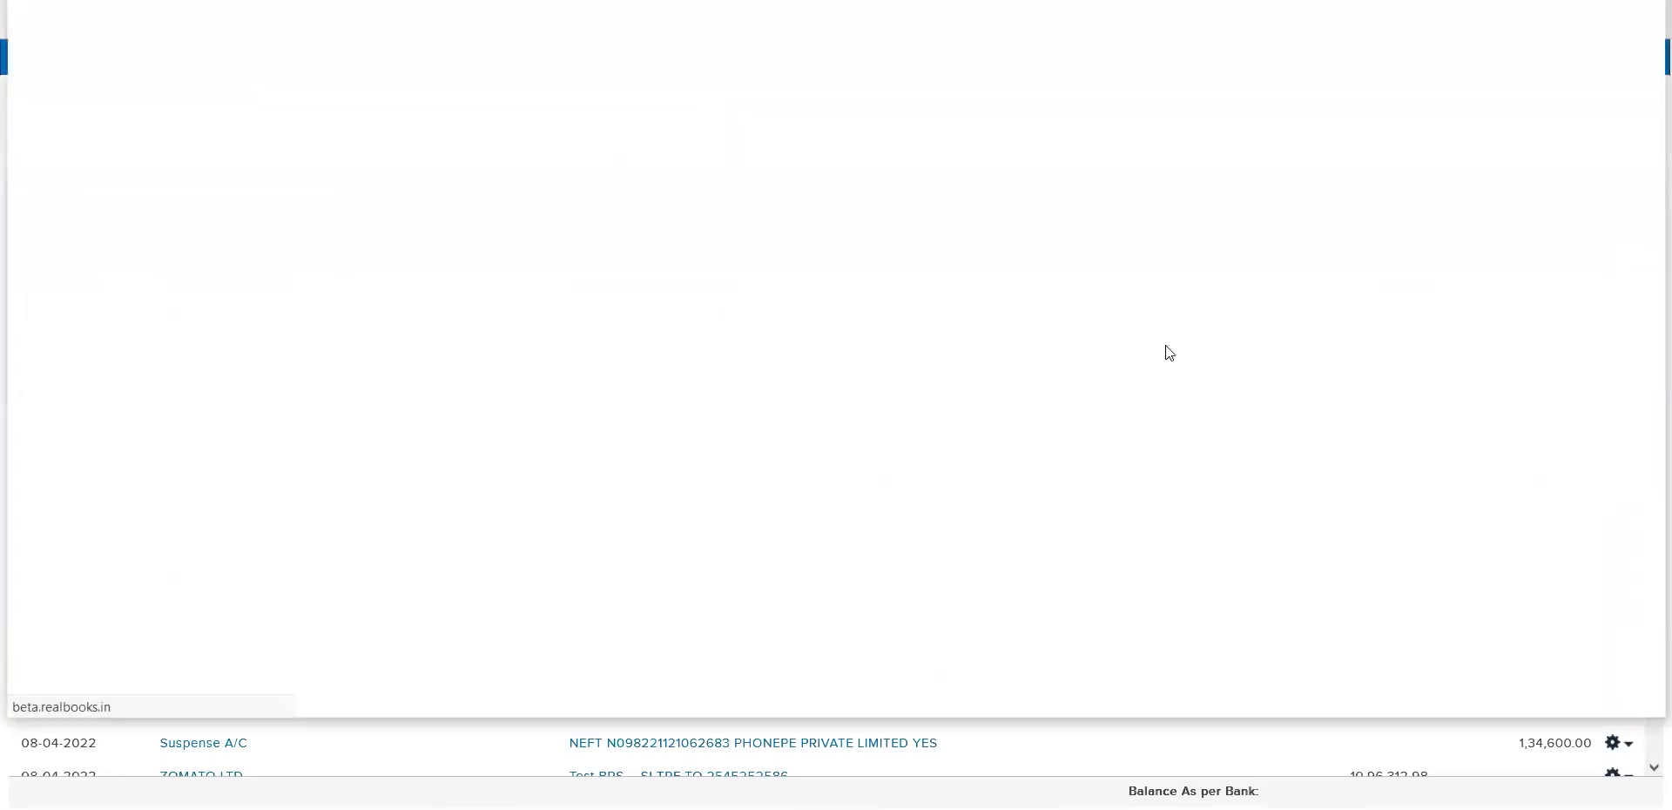
pyautogui.click(766, 55)
pyautogui.write('1-04')
pyautogui.write('-2022')
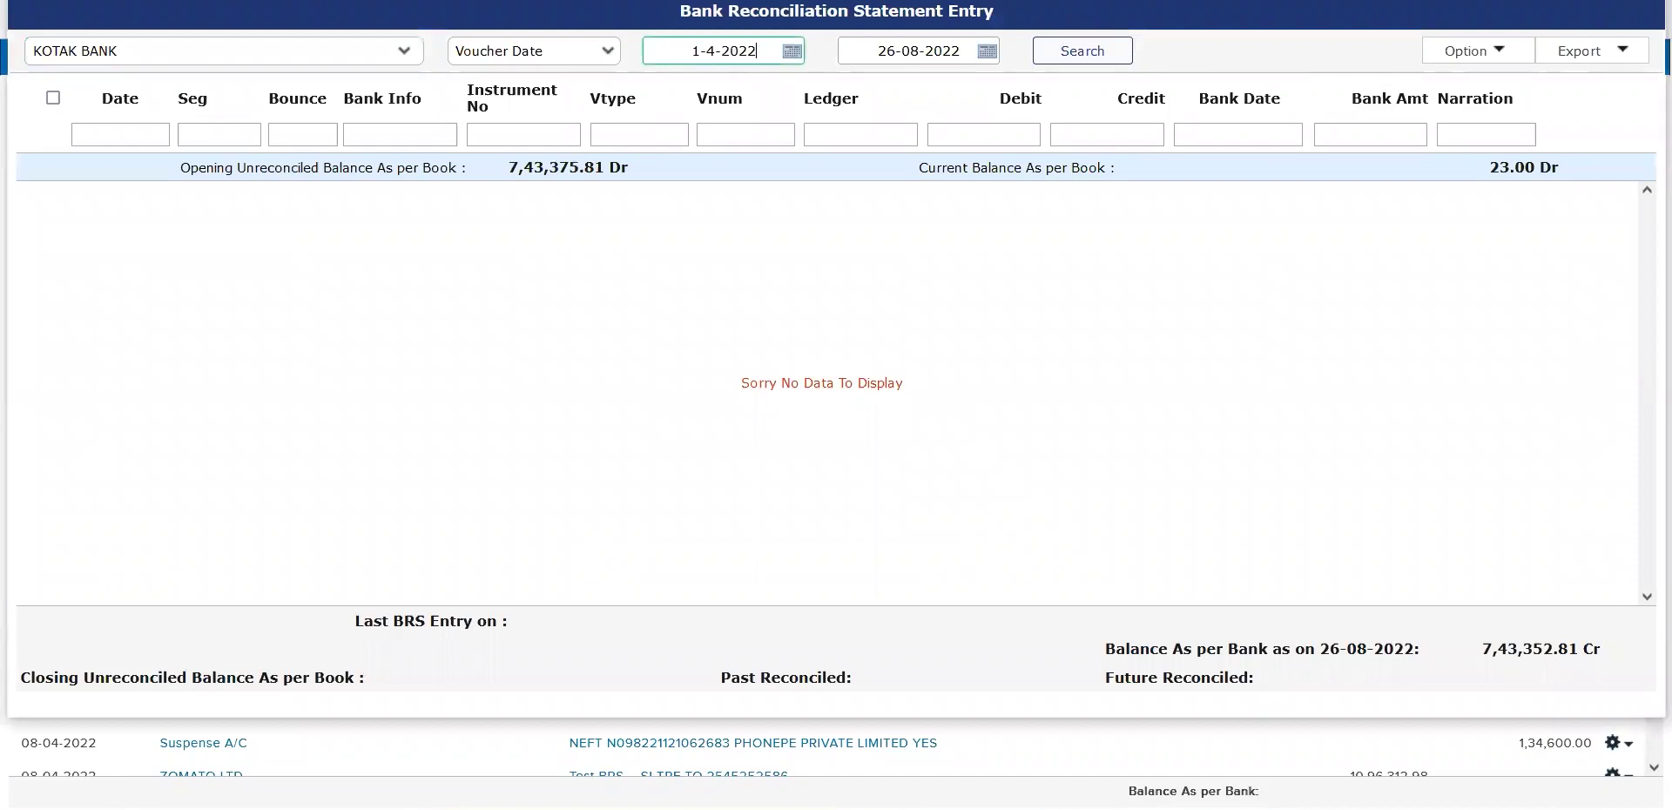
pyautogui.press('Return')
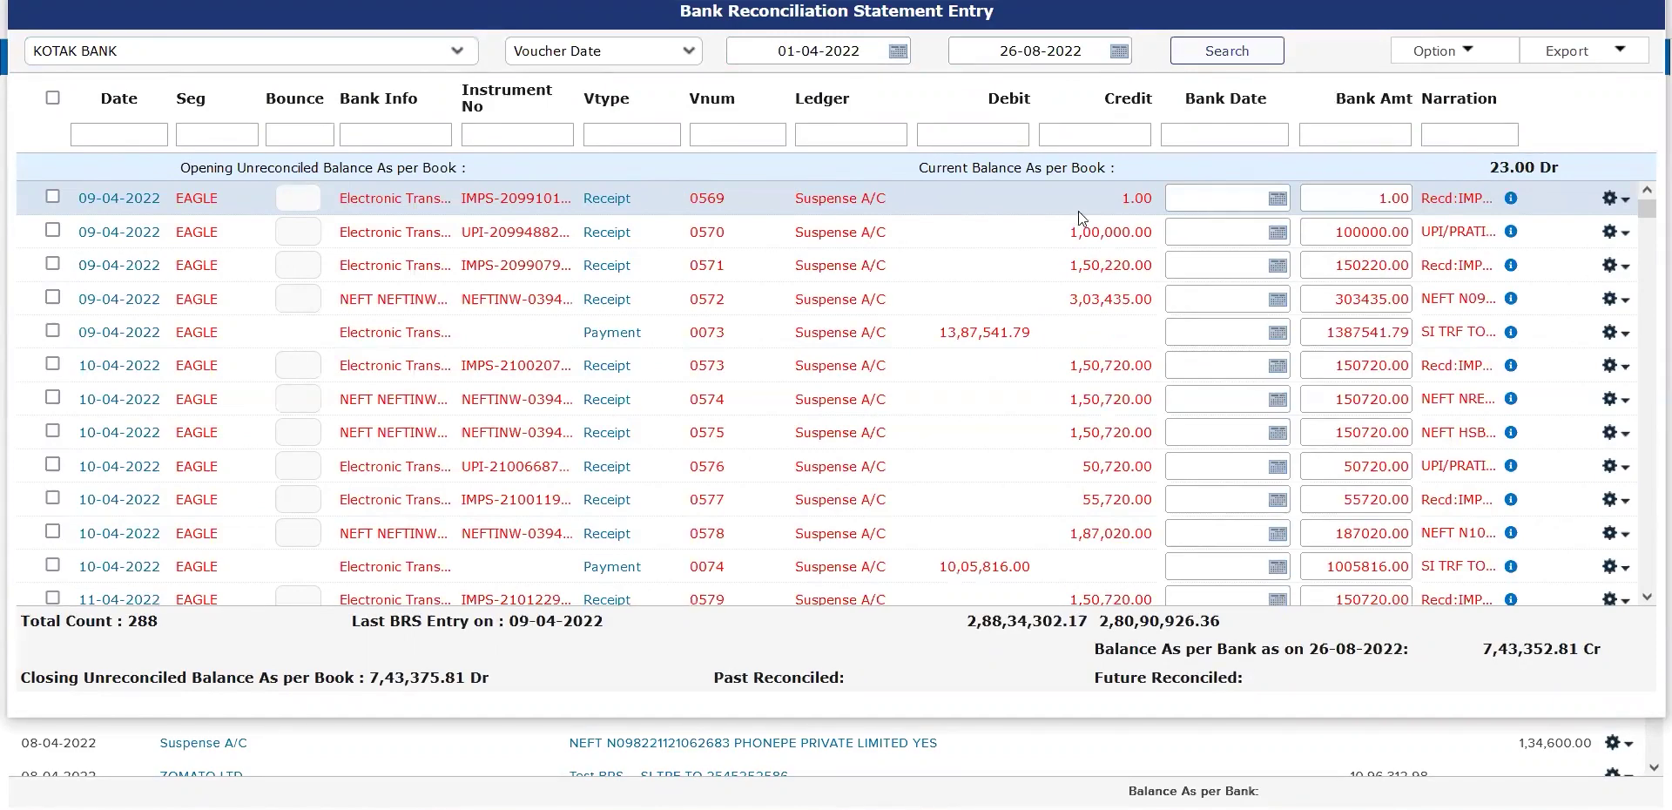
# - Save 05-04-2022 as the bank date of receipt voucher 0569
pyautogui.click(1198, 199)
pyautogui.write('0')
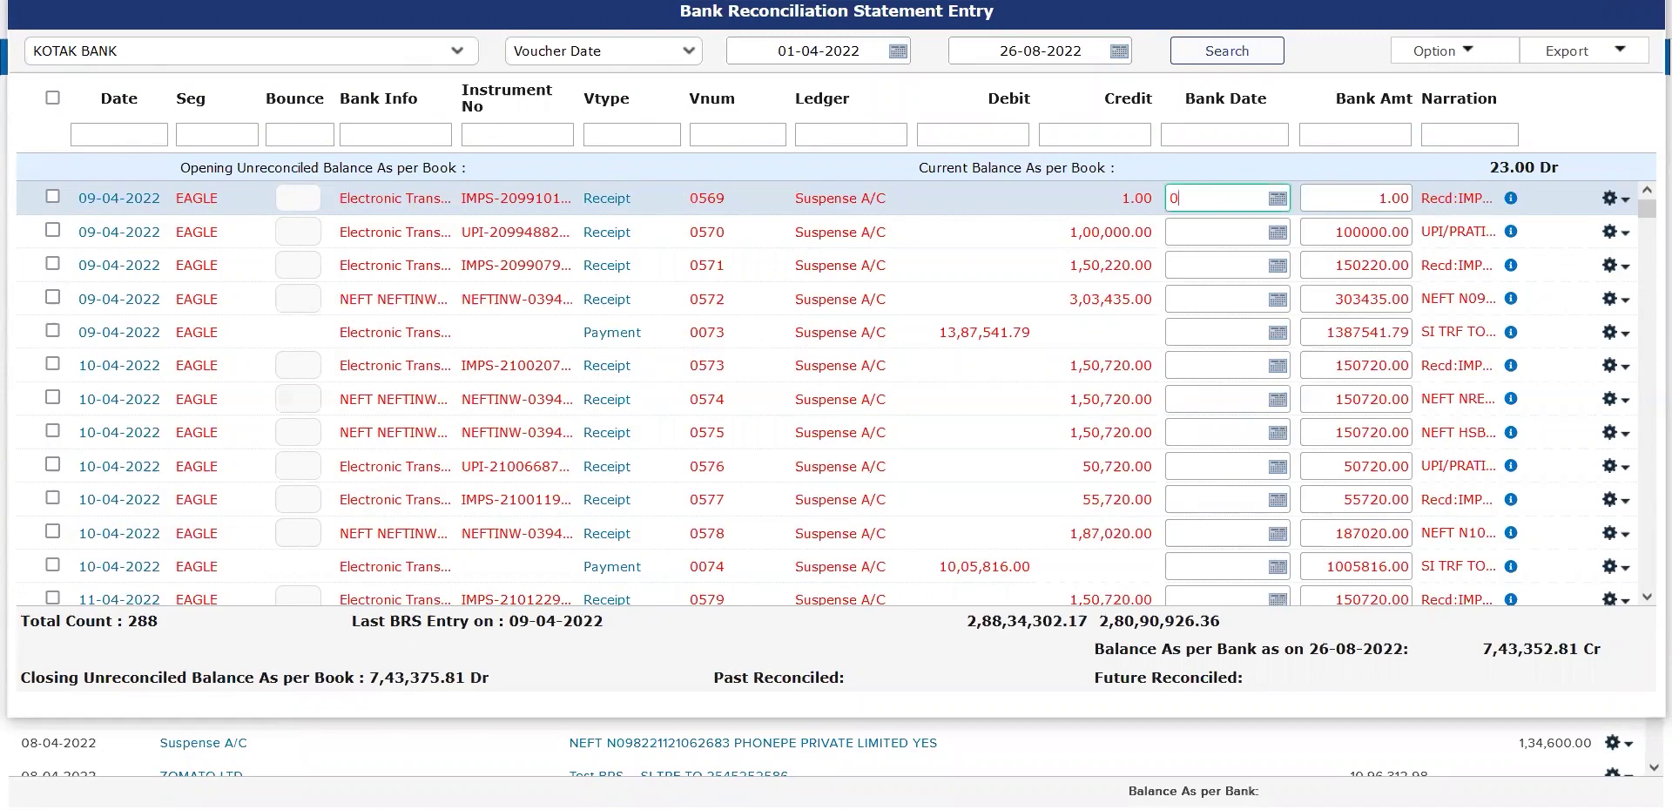
pyautogui.write('5-04-2022')
pyautogui.press('Return')
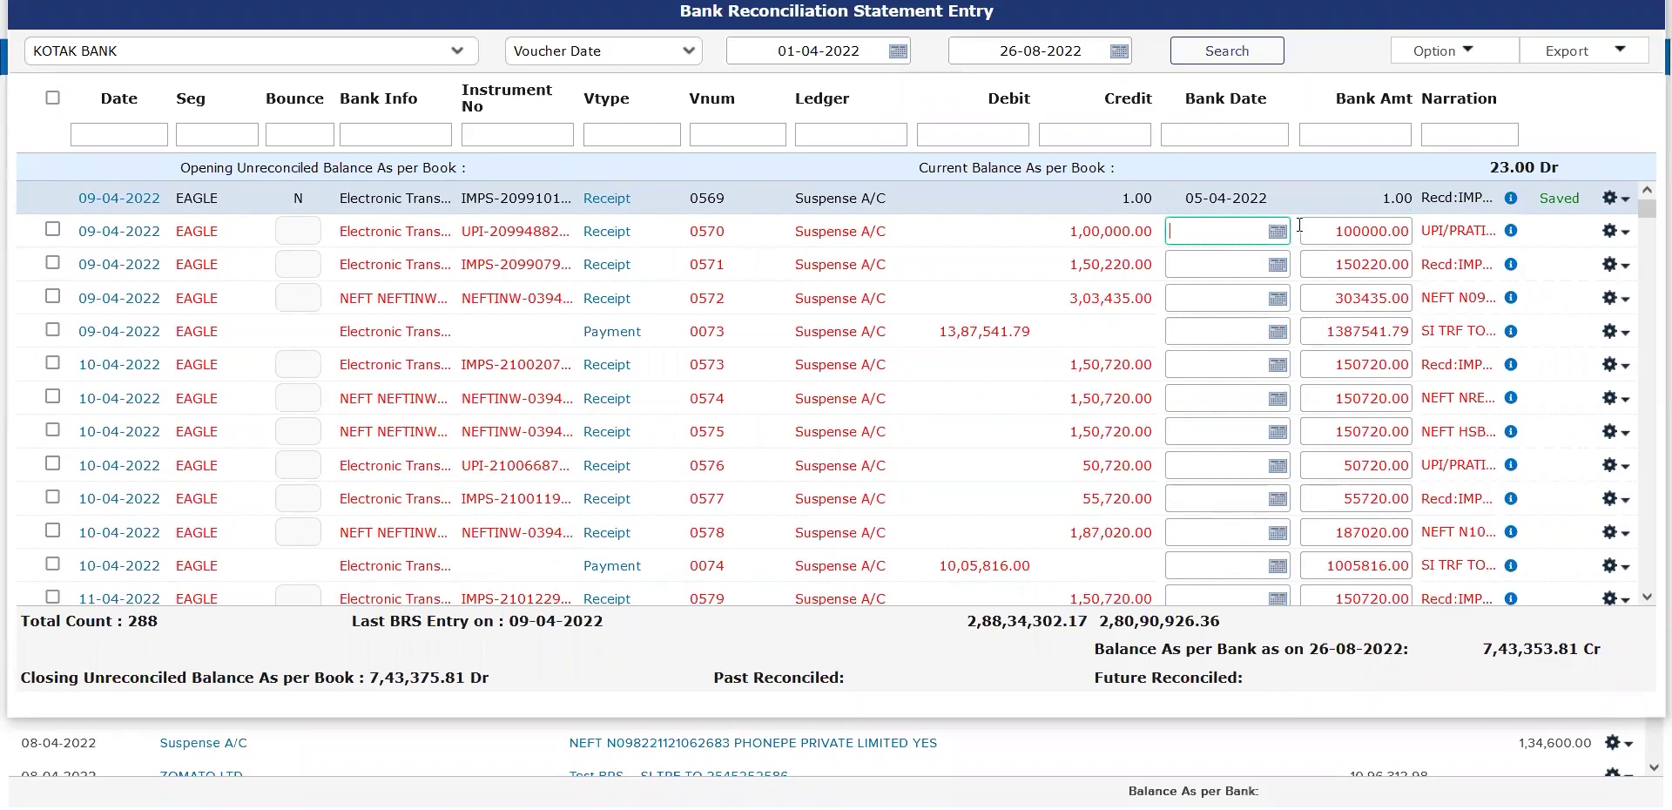
# - Show the reconciled entries and review their bank dates down to receipt voucher 0569
pyautogui.click(1470, 50)
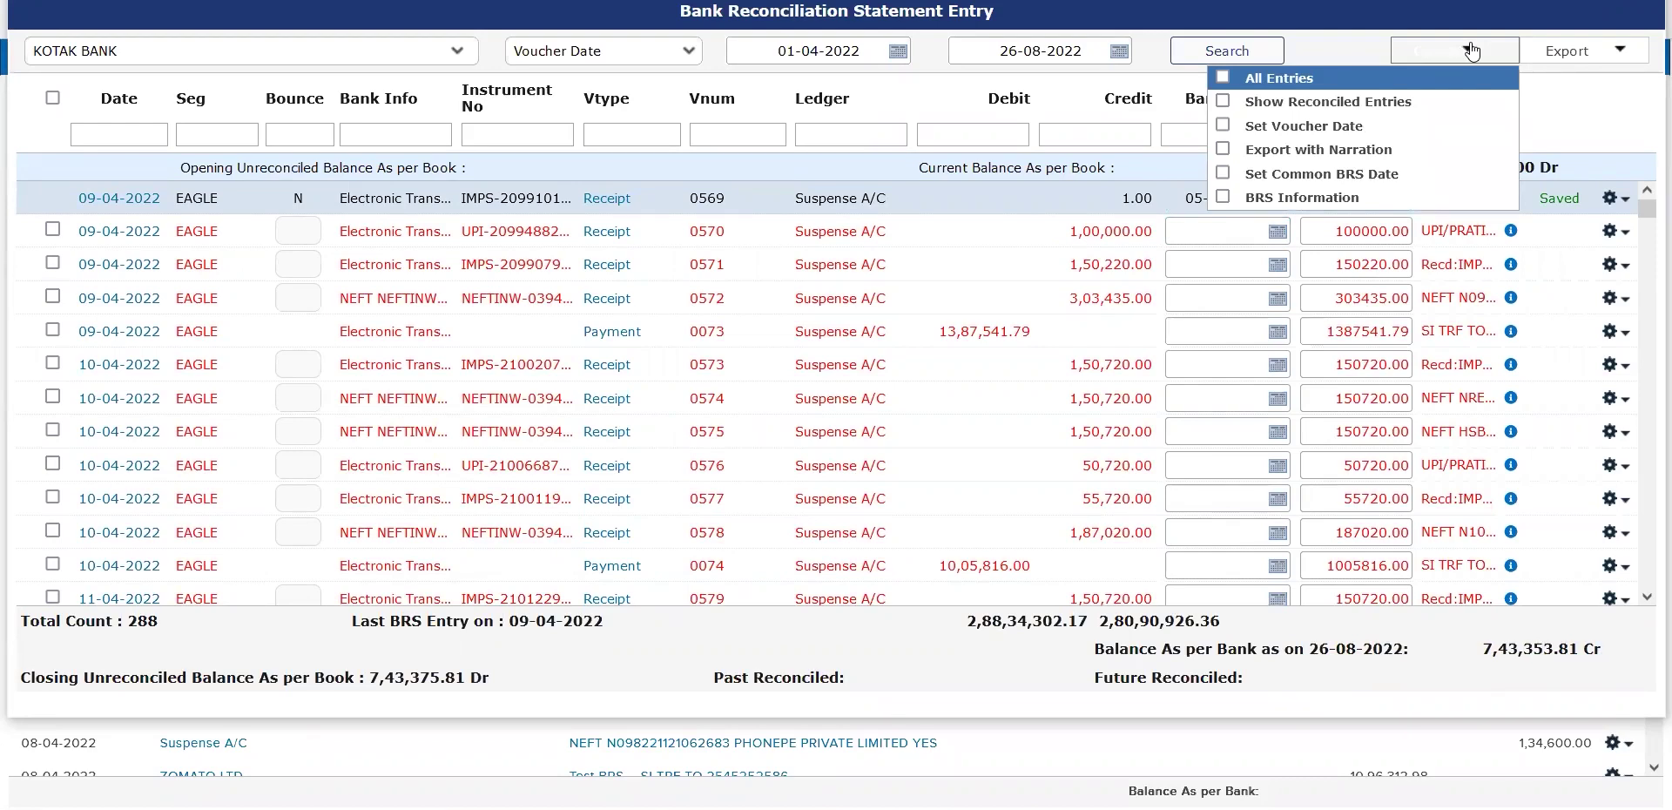
pyautogui.click(1370, 107)
pyautogui.scroll(-3, 884, 424)
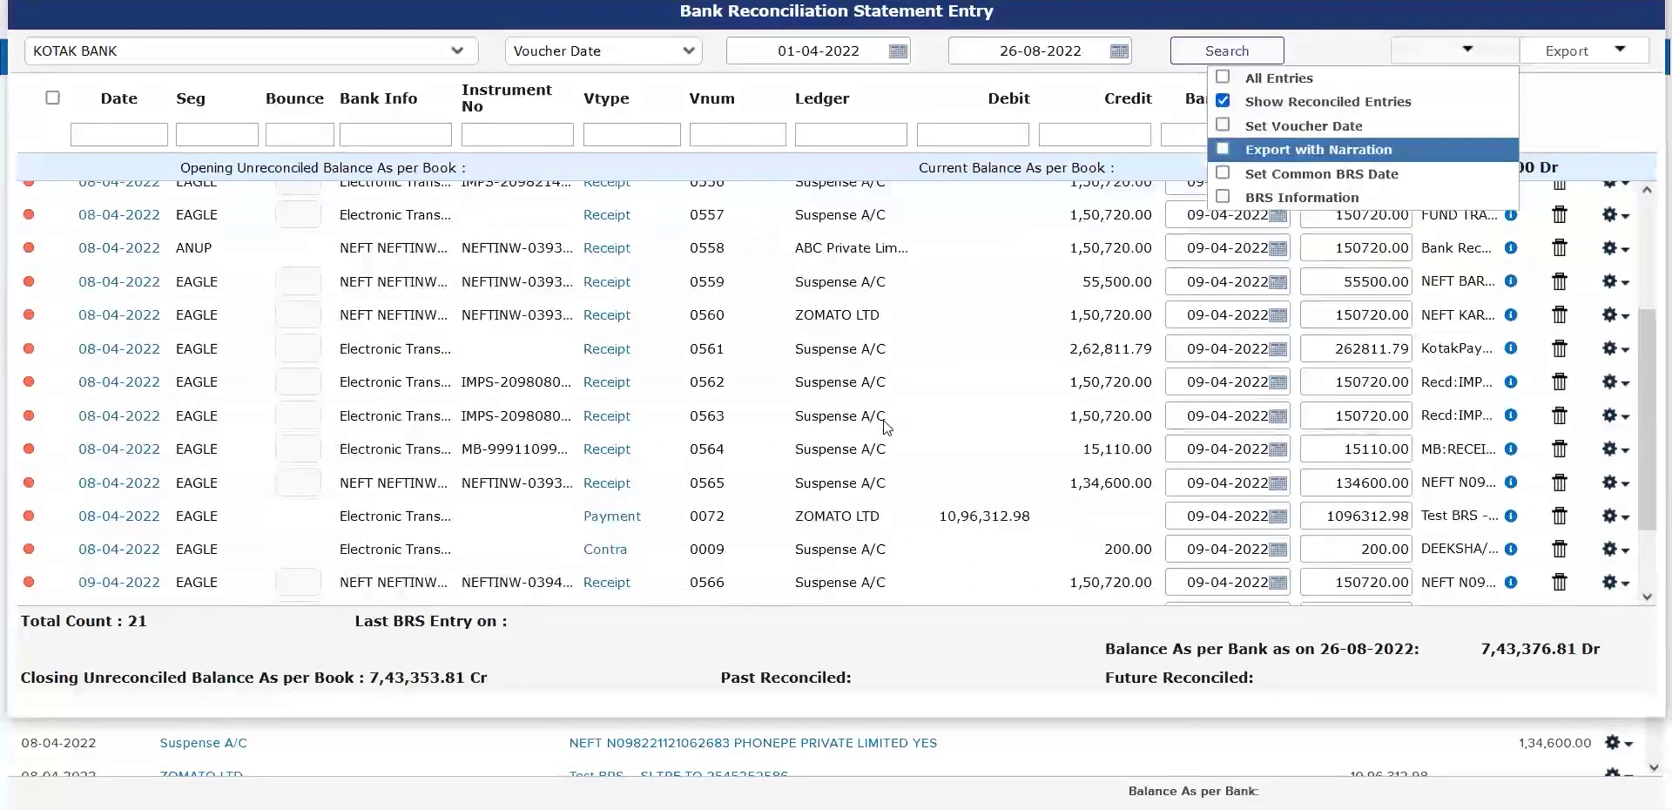
pyautogui.scroll(3, 885, 424)
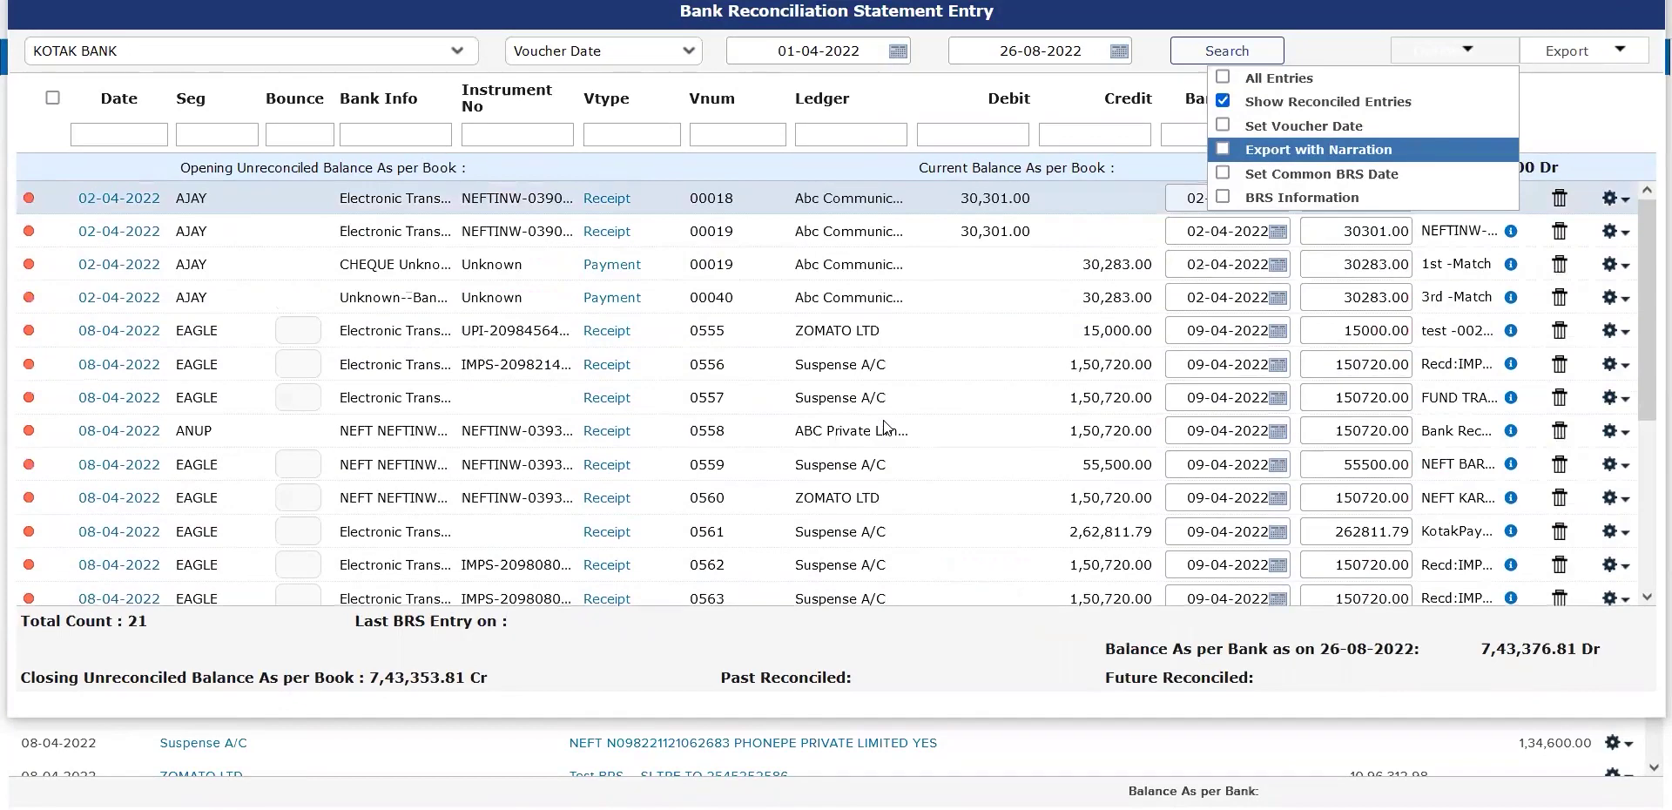
pyautogui.scroll(-3, 884, 426)
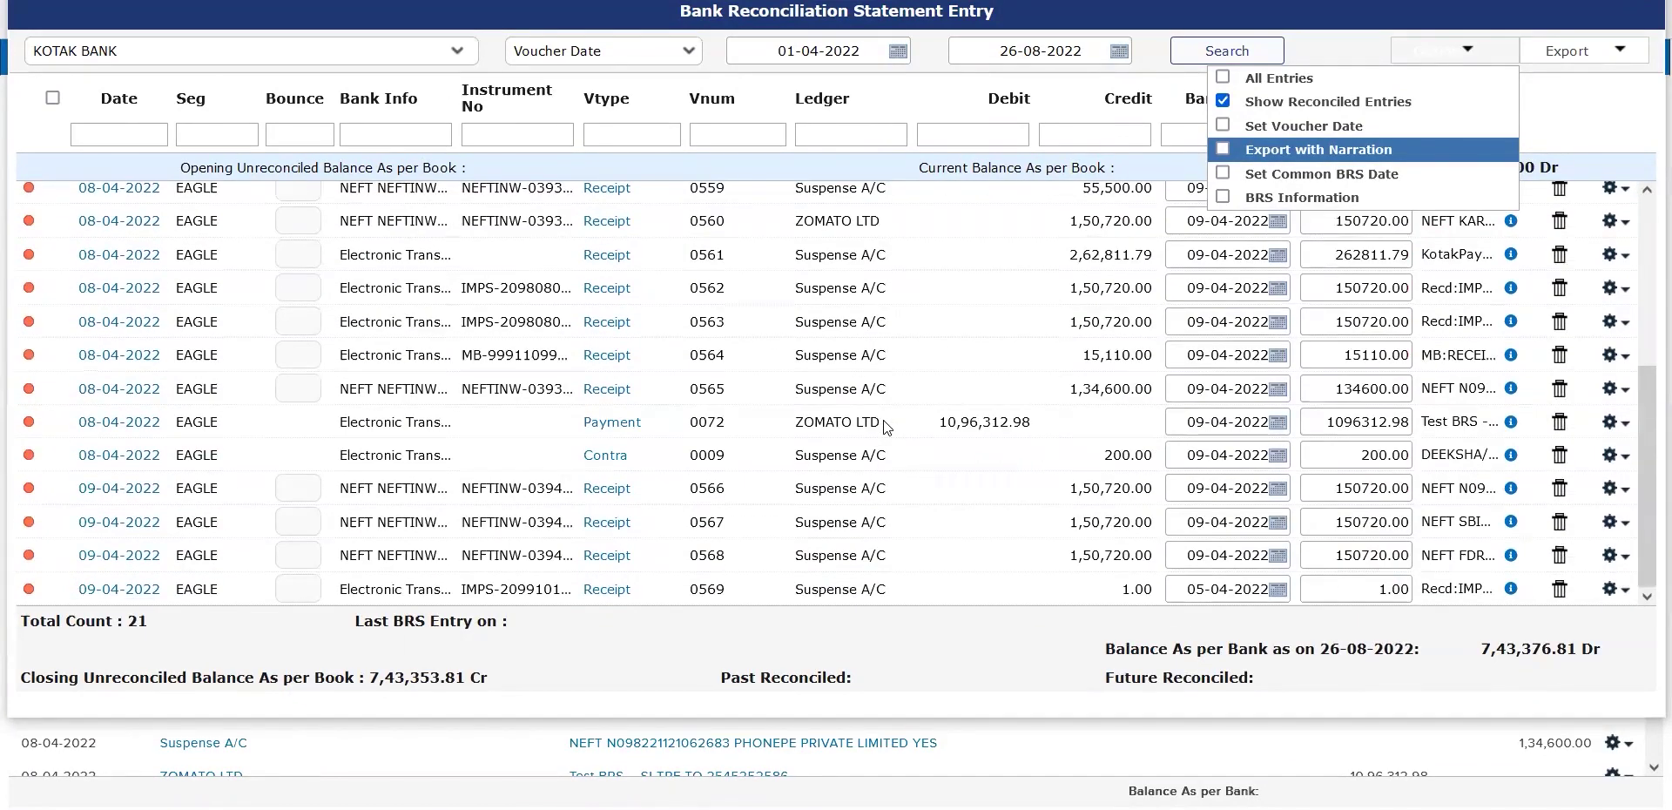
# - Search the reconciled entries by BRS Date for 01-04-2022 to 26-08-2022 and look through the list
pyautogui.click(586, 52)
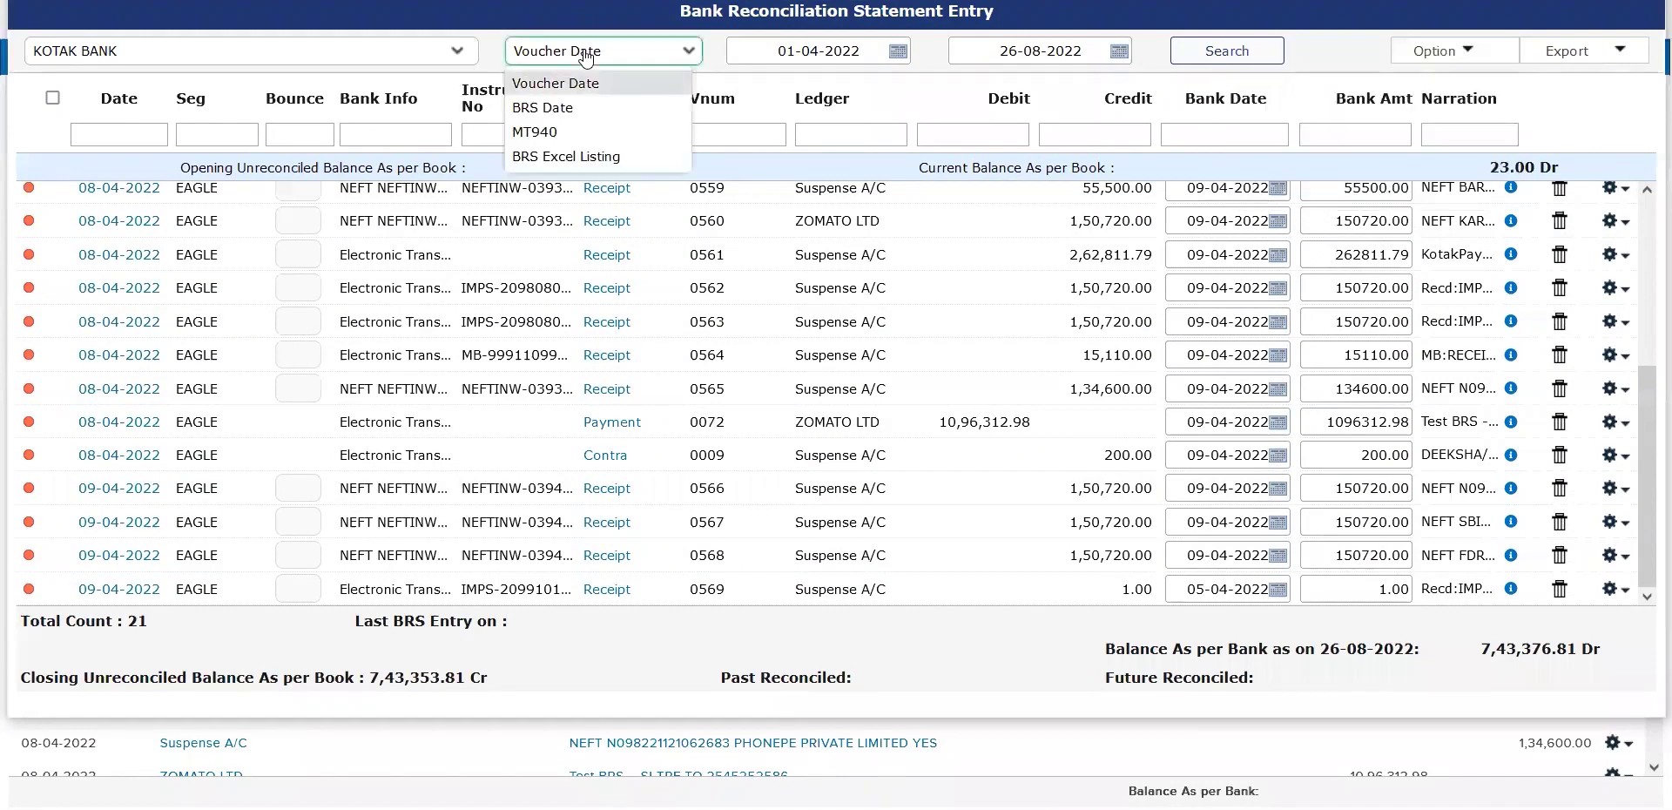
pyautogui.click(570, 107)
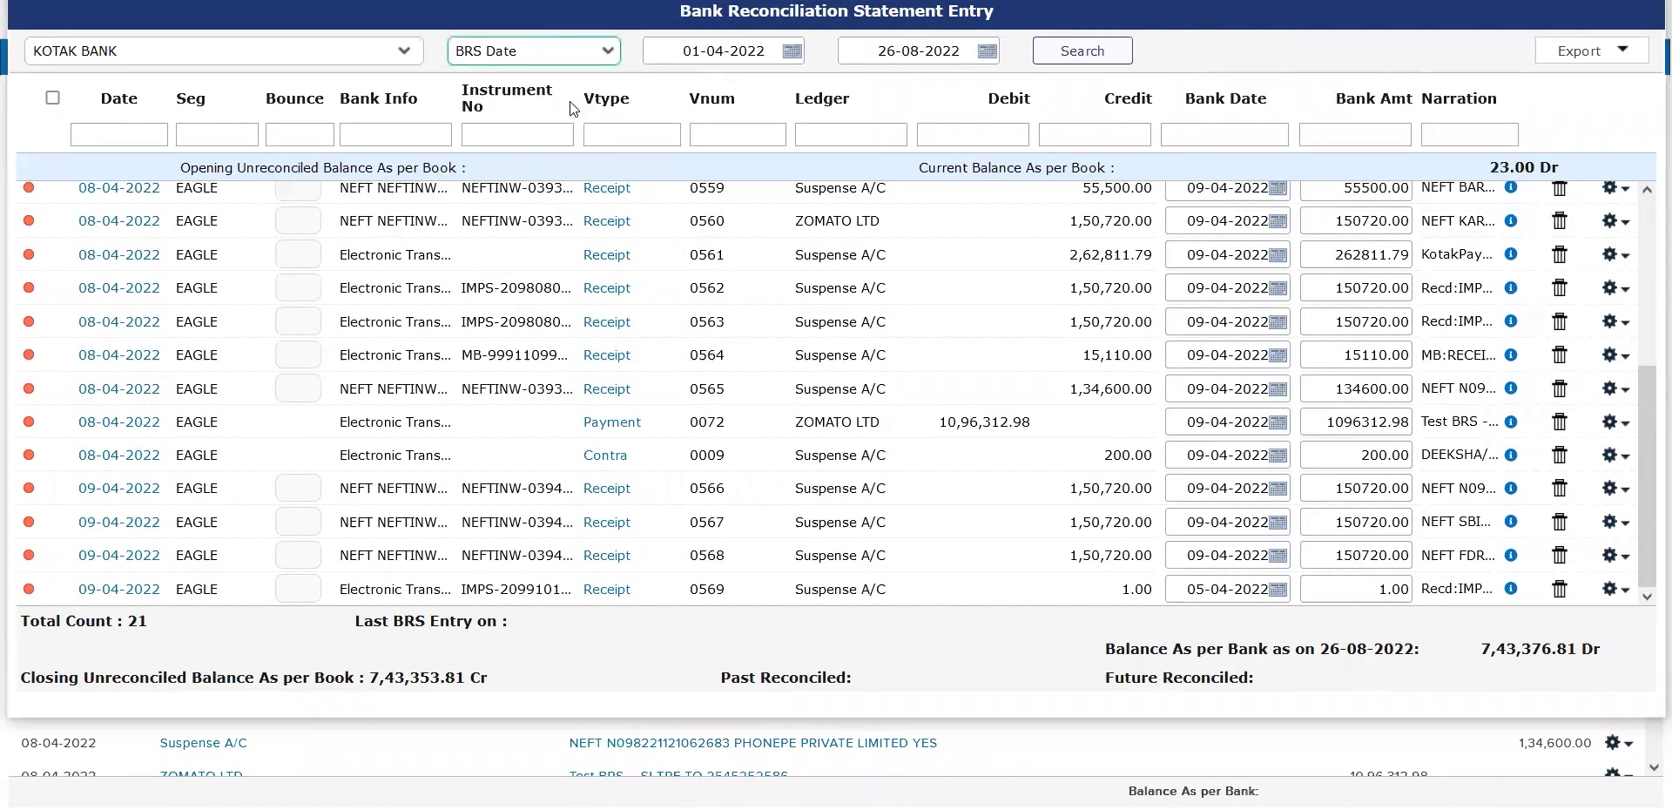
pyautogui.click(1081, 70)
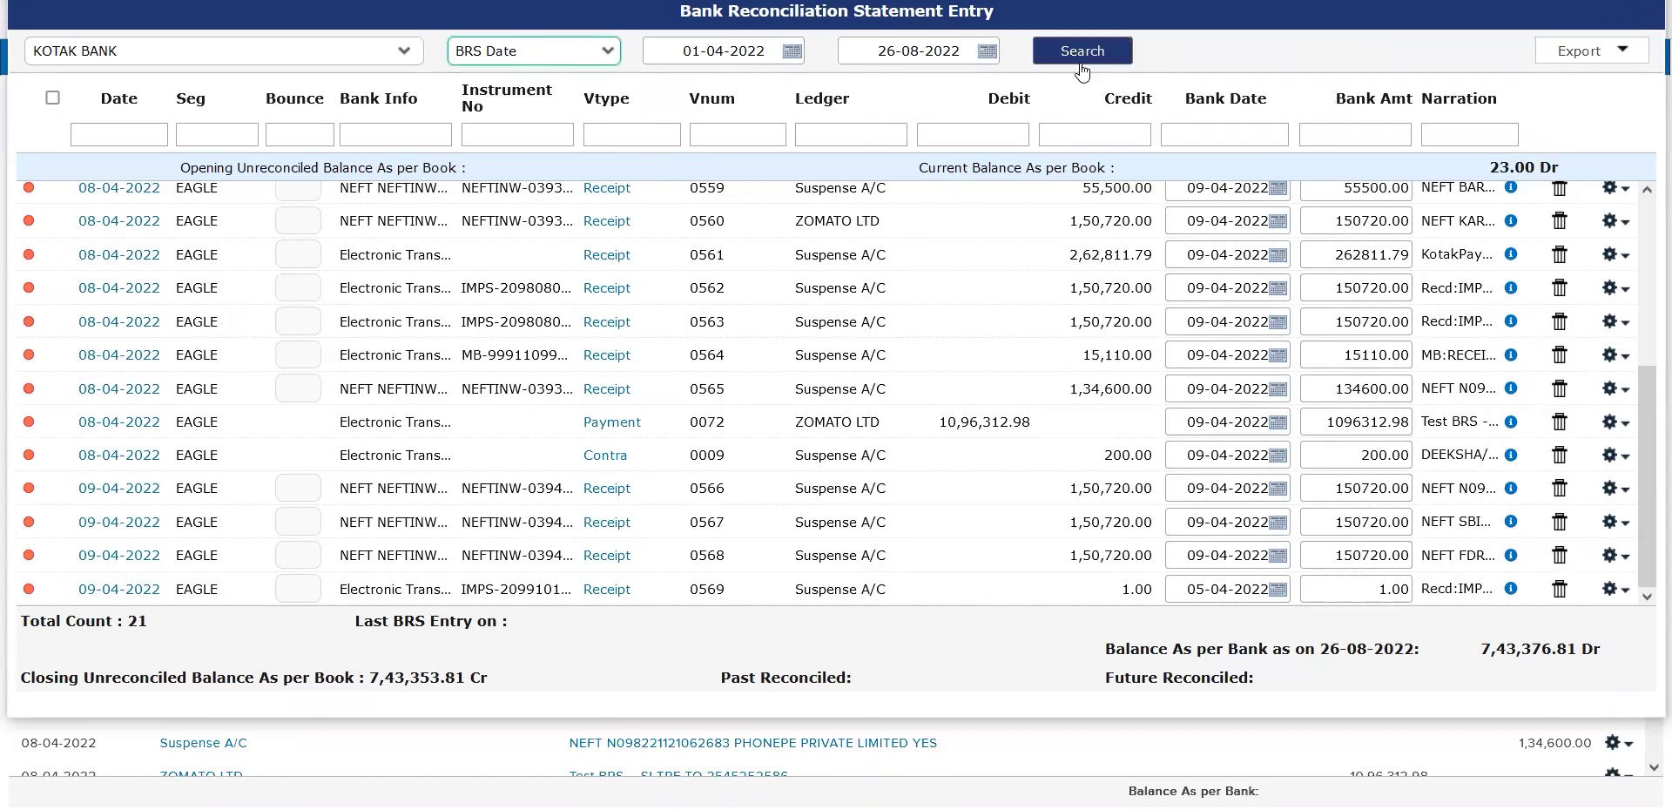
pyautogui.click(1081, 54)
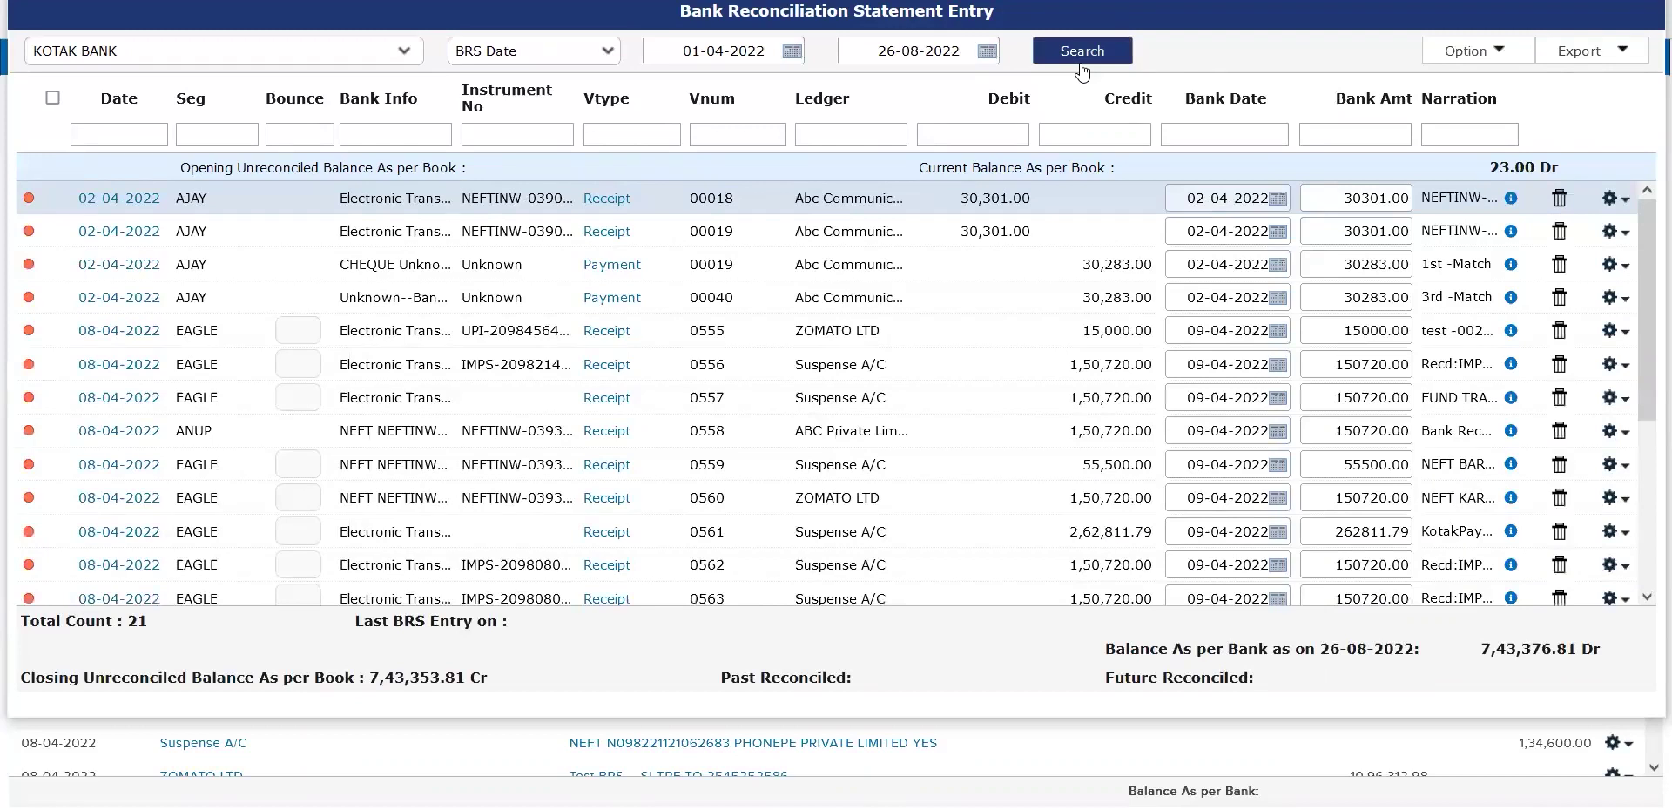
pyautogui.scroll(-3, 1129, 341)
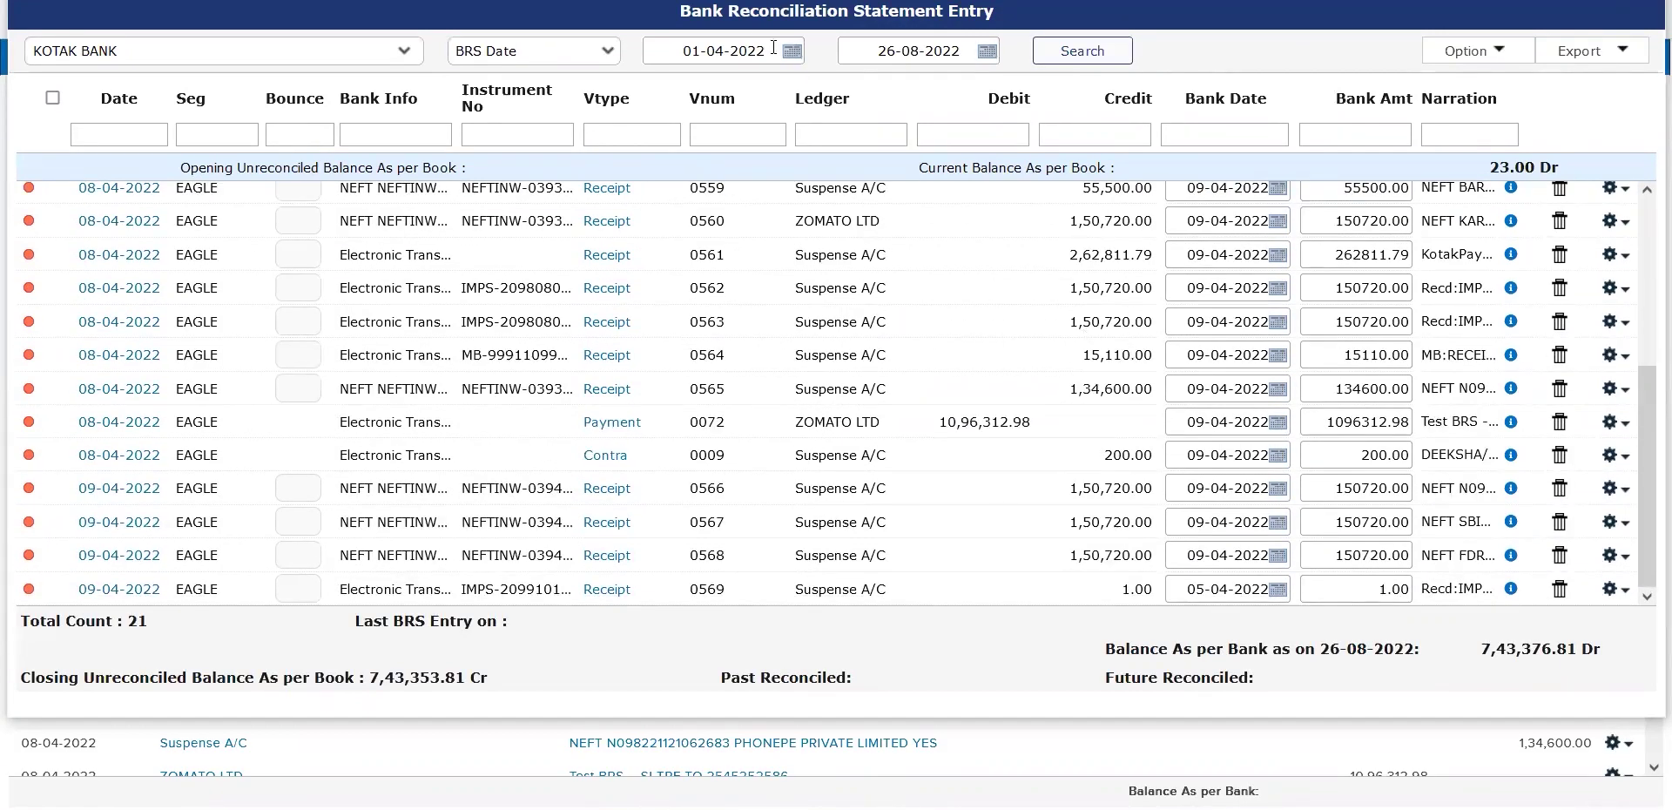
# - Compare the Date and Bank Date columns to see which one the BRS Date filter uses
pyautogui.click(522, 52)
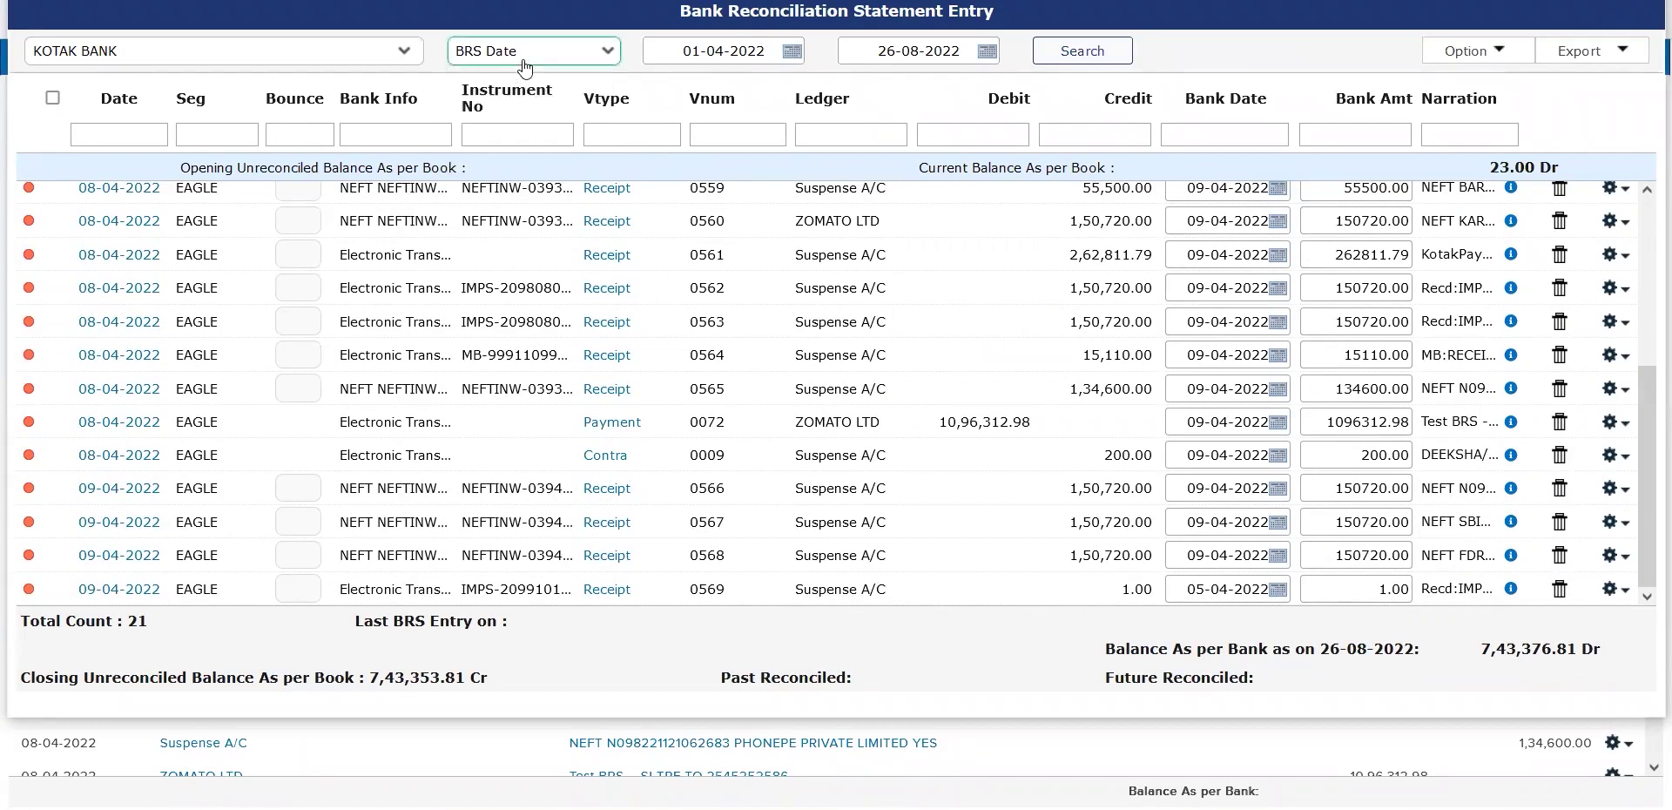
pyautogui.tripleClick(1226, 100)
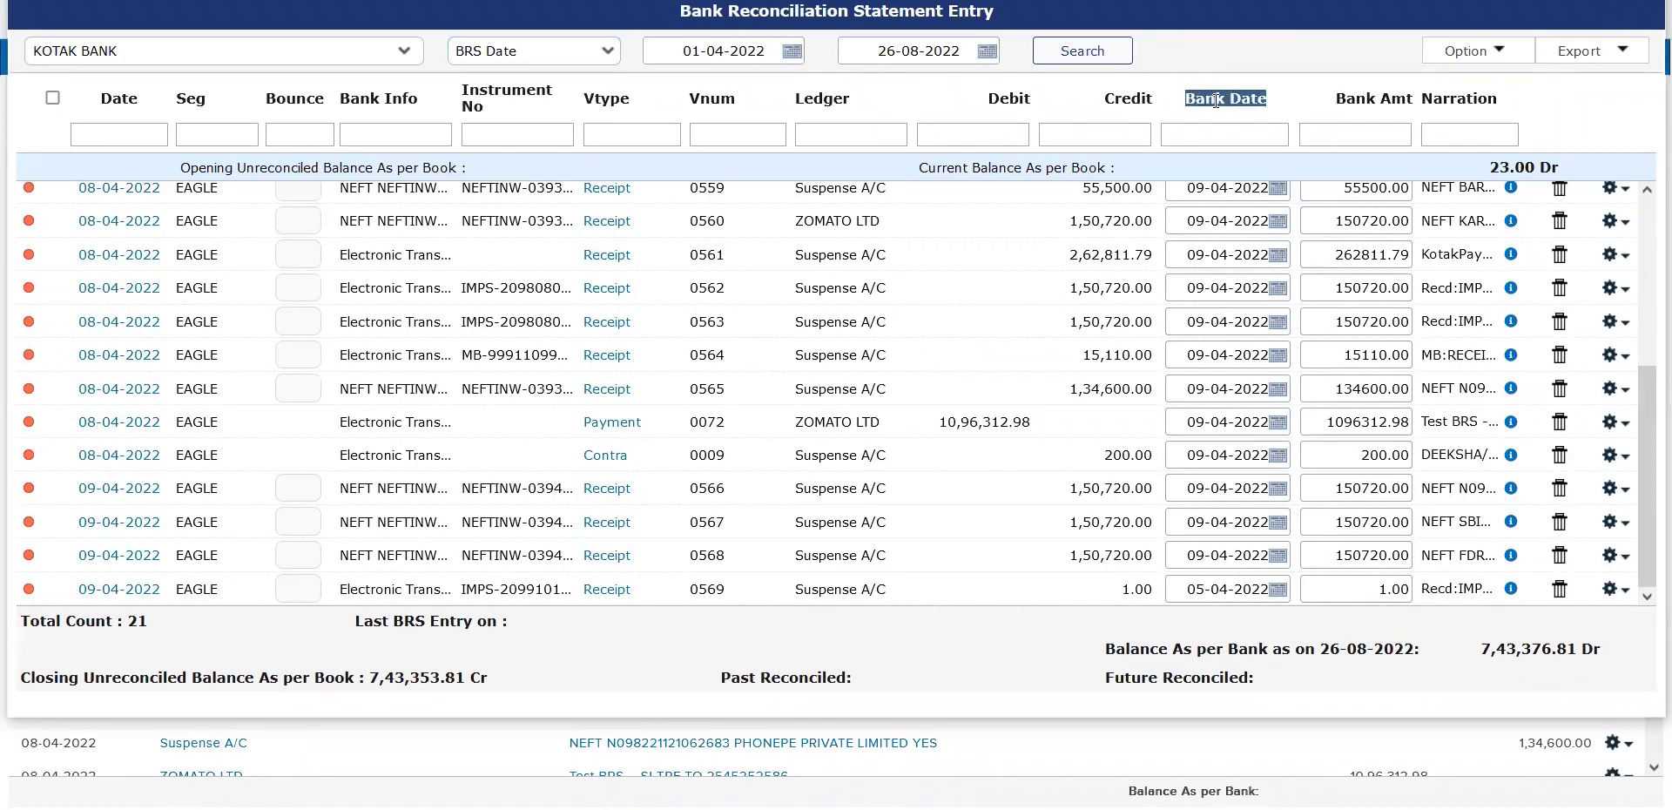
pyautogui.doubleClick(118, 98)
pyautogui.click(558, 61)
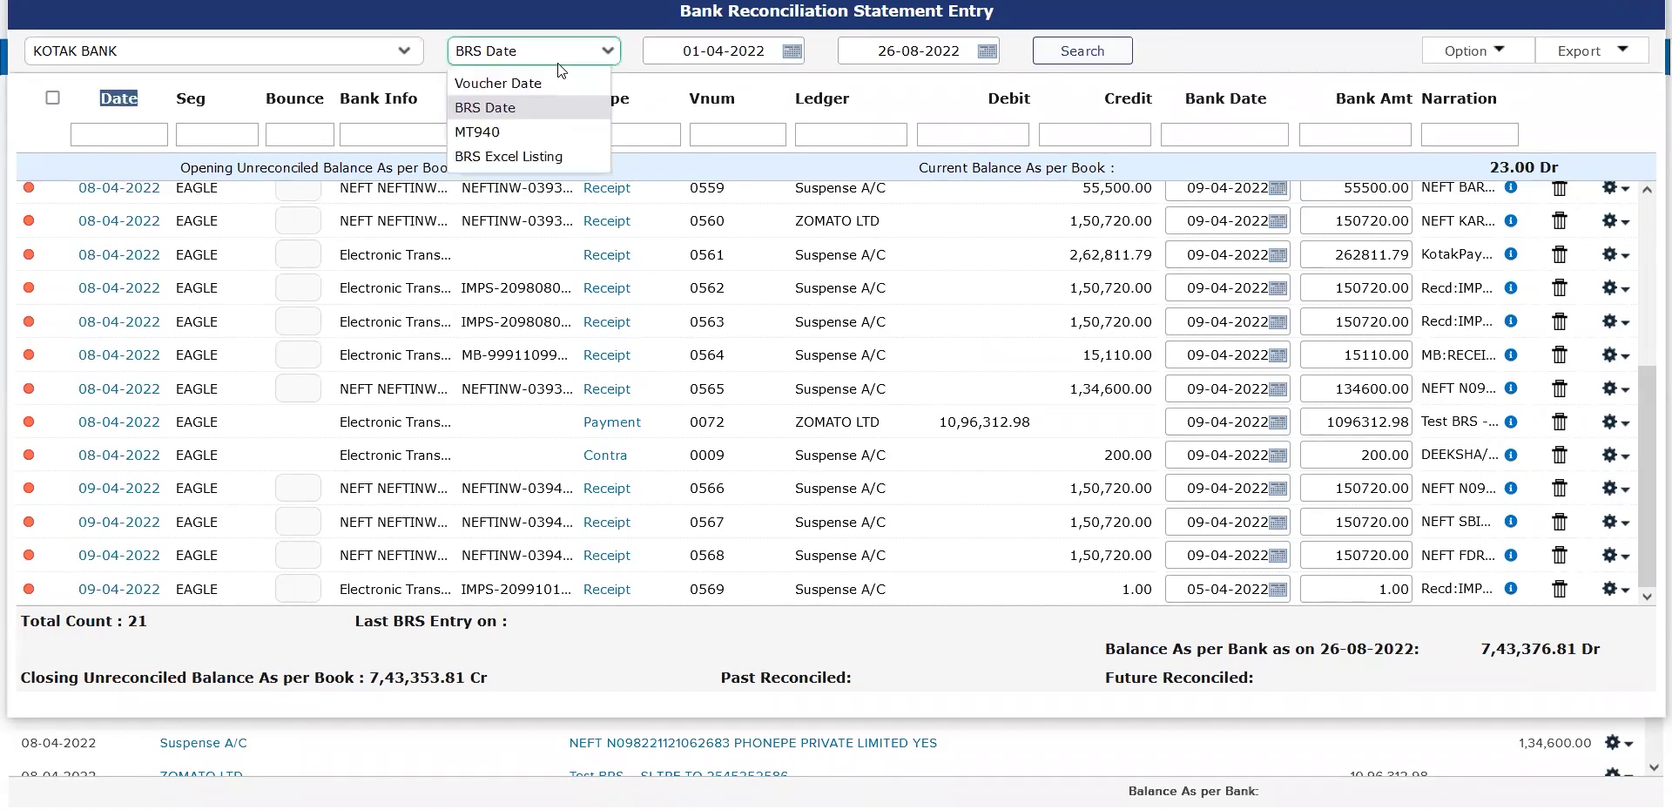
pyautogui.click(559, 64)
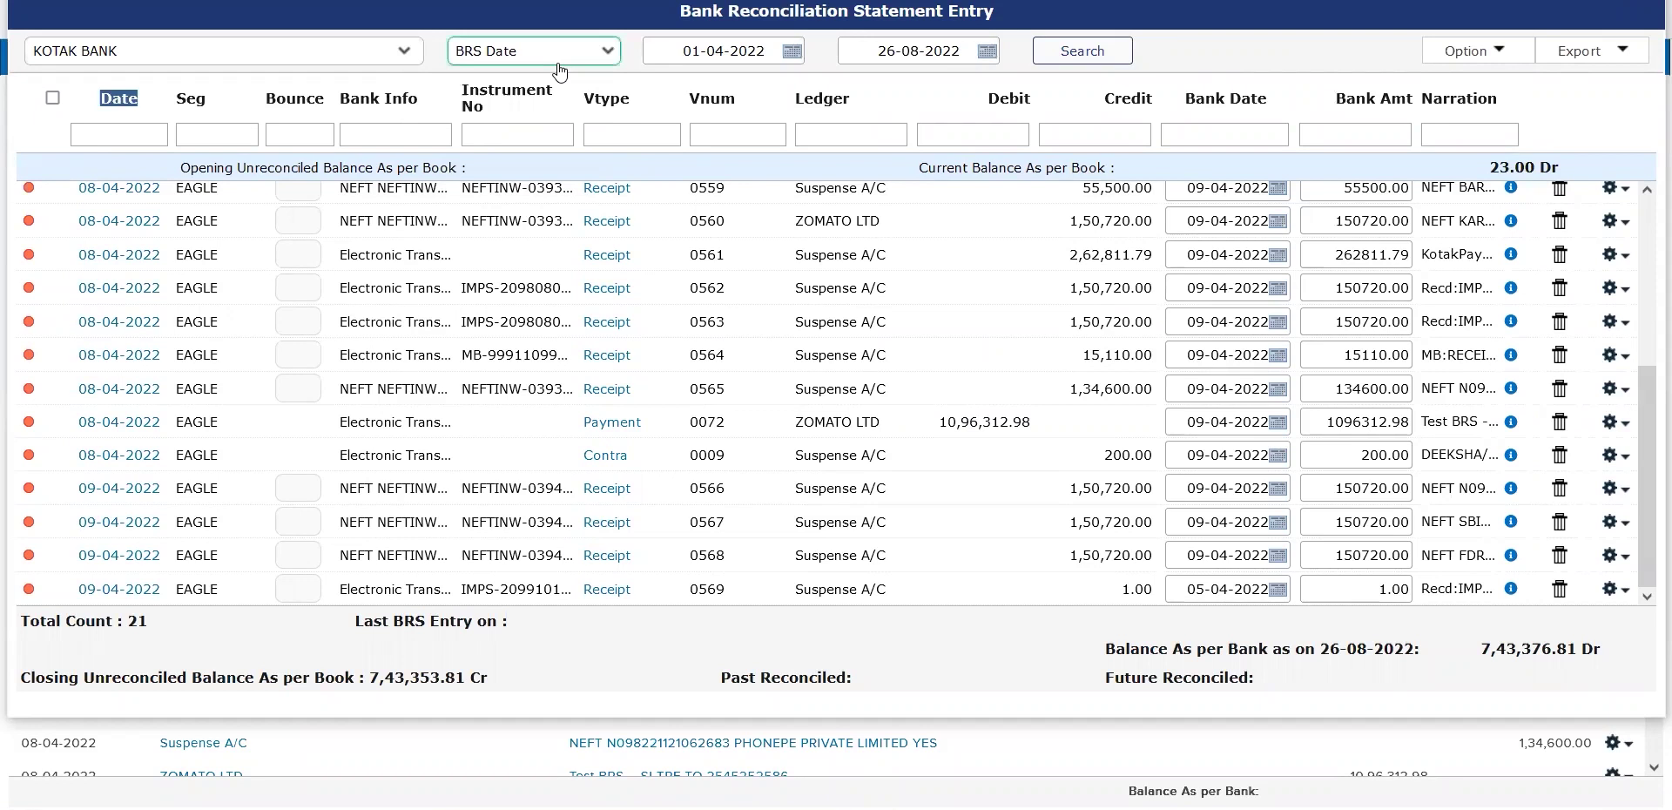
pyautogui.tripleClick(1243, 97)
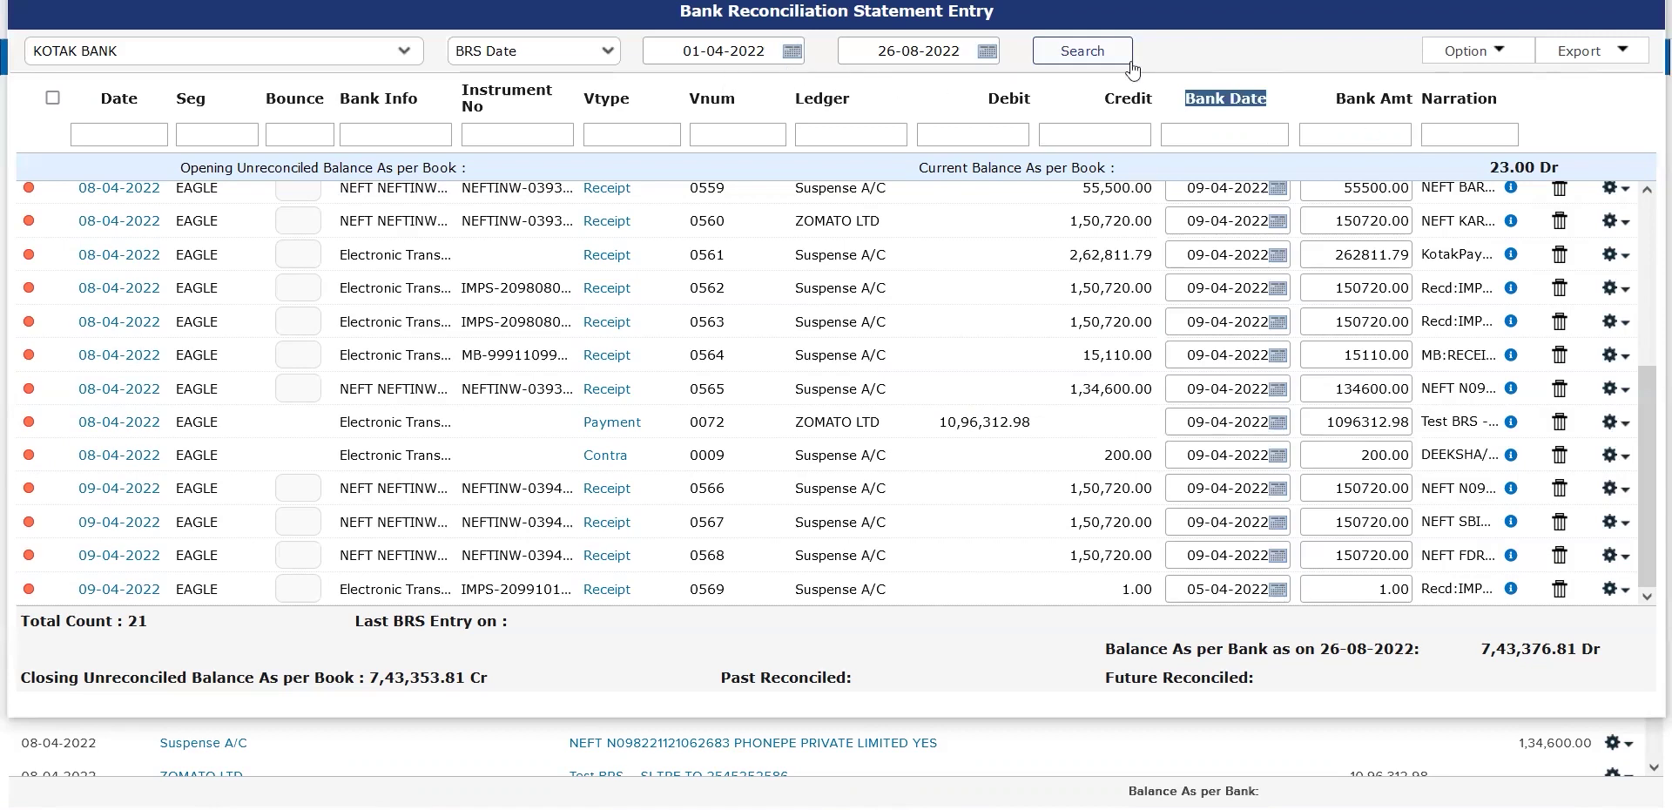
# - Turn on BRS Information and examine the added create date, update date, user and audit history columns
pyautogui.click(1476, 52)
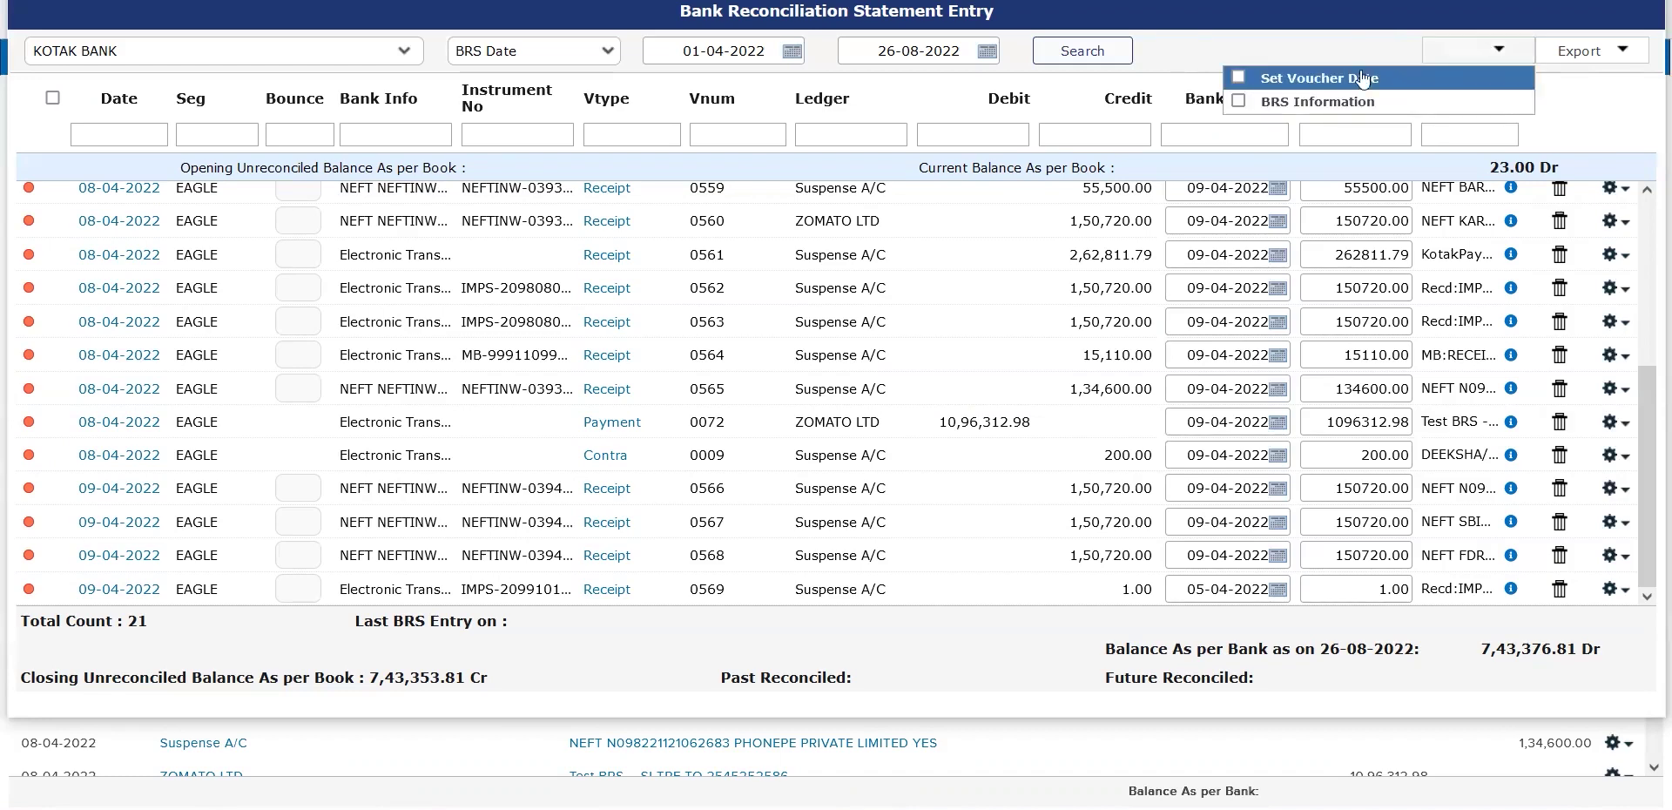
pyautogui.click(1239, 103)
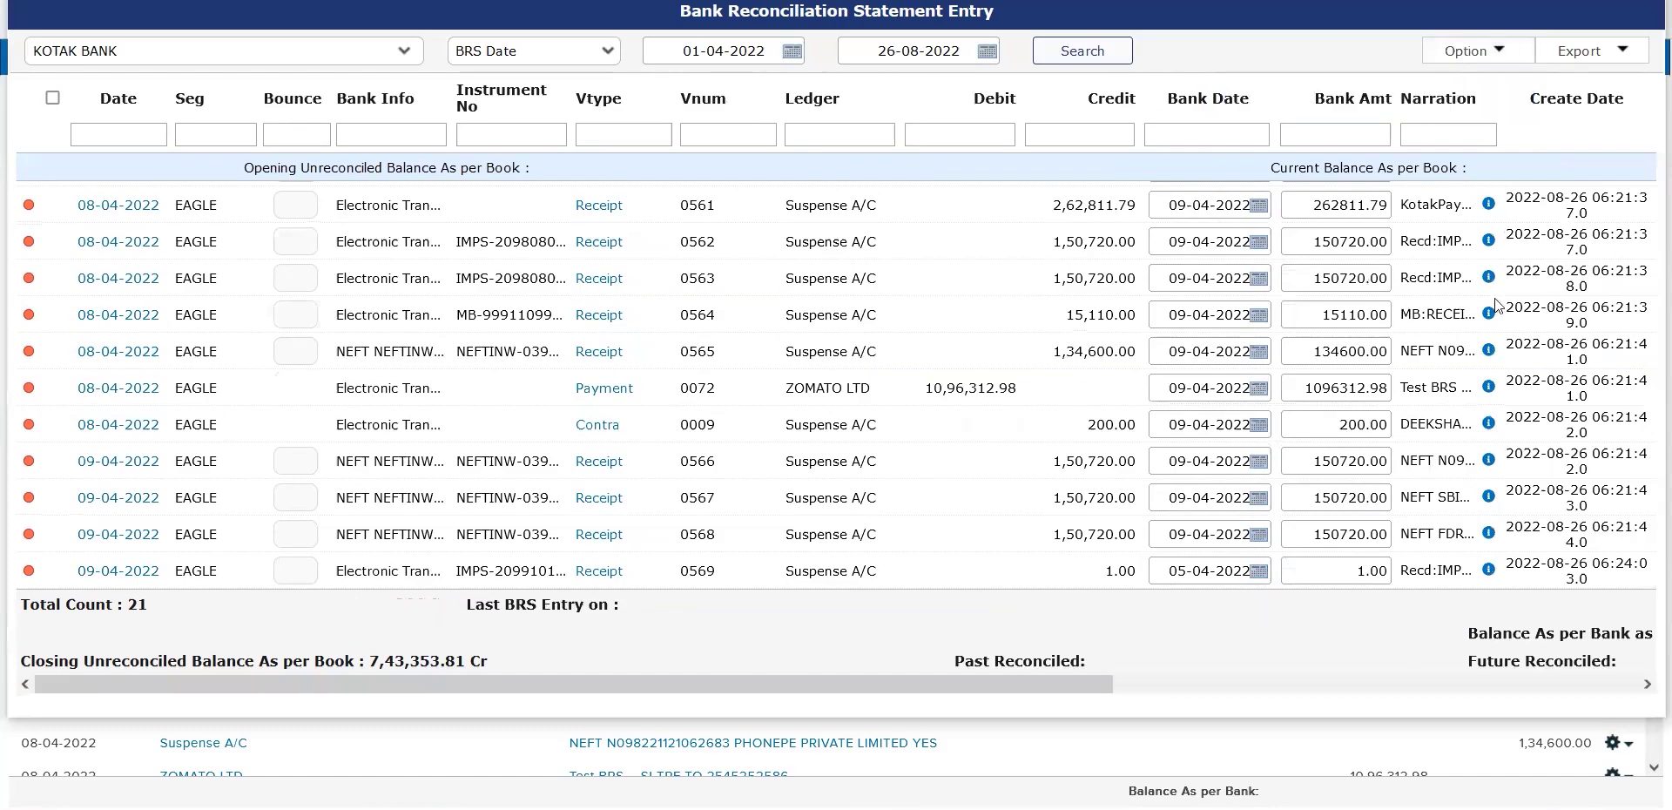
pyautogui.hscroll(5, 1496, 305)
pyautogui.hscroll(4, 1494, 305)
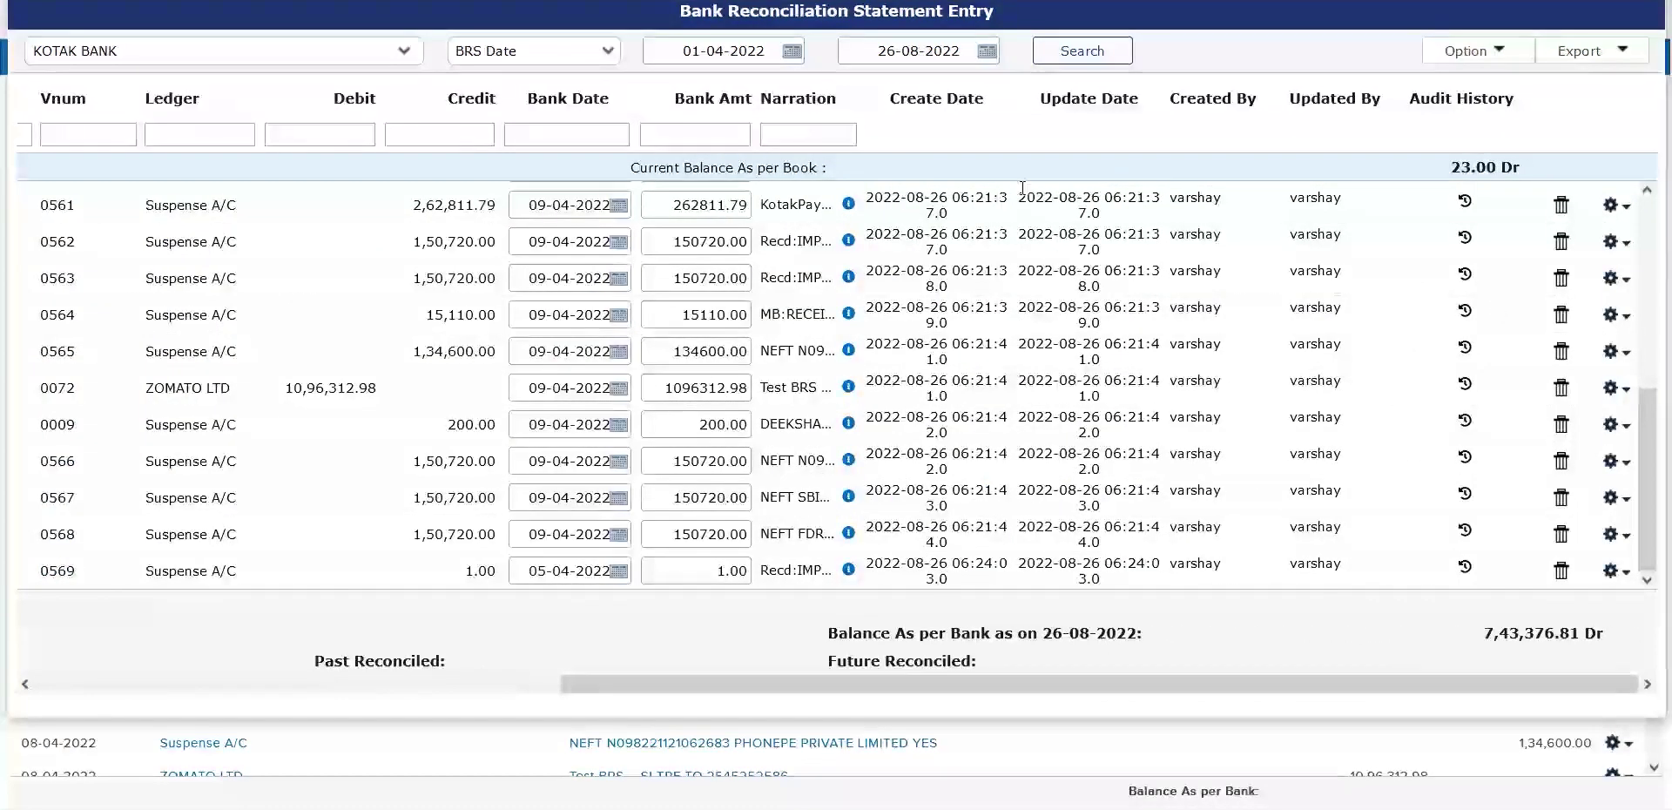
pyautogui.tripleClick(984, 119)
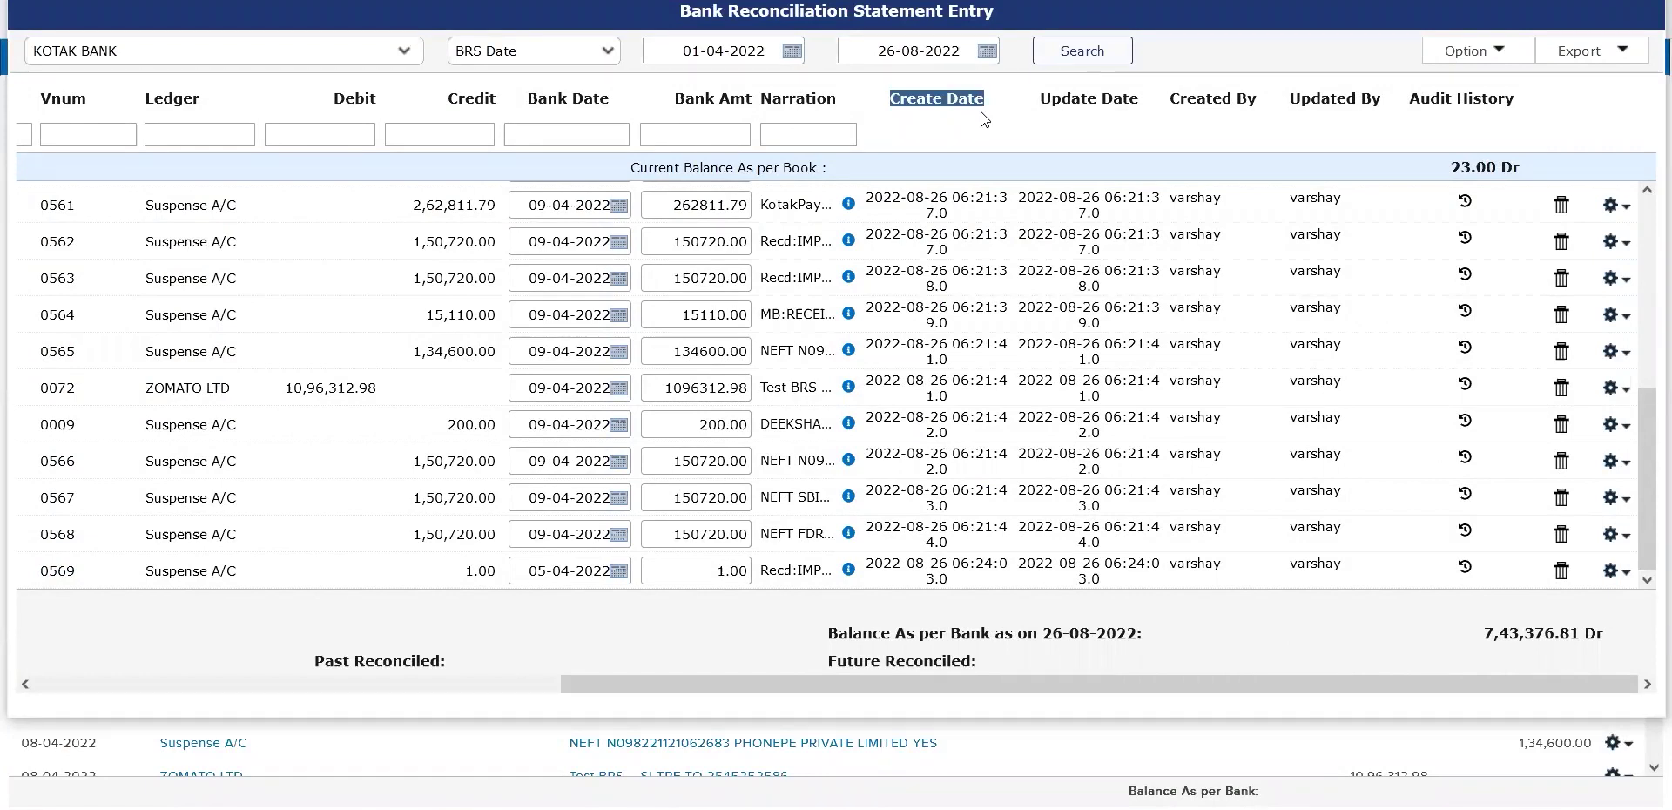
# - View the audit history of receipt voucher 0561, close it, and check who created the entry
pyautogui.click(1465, 203)
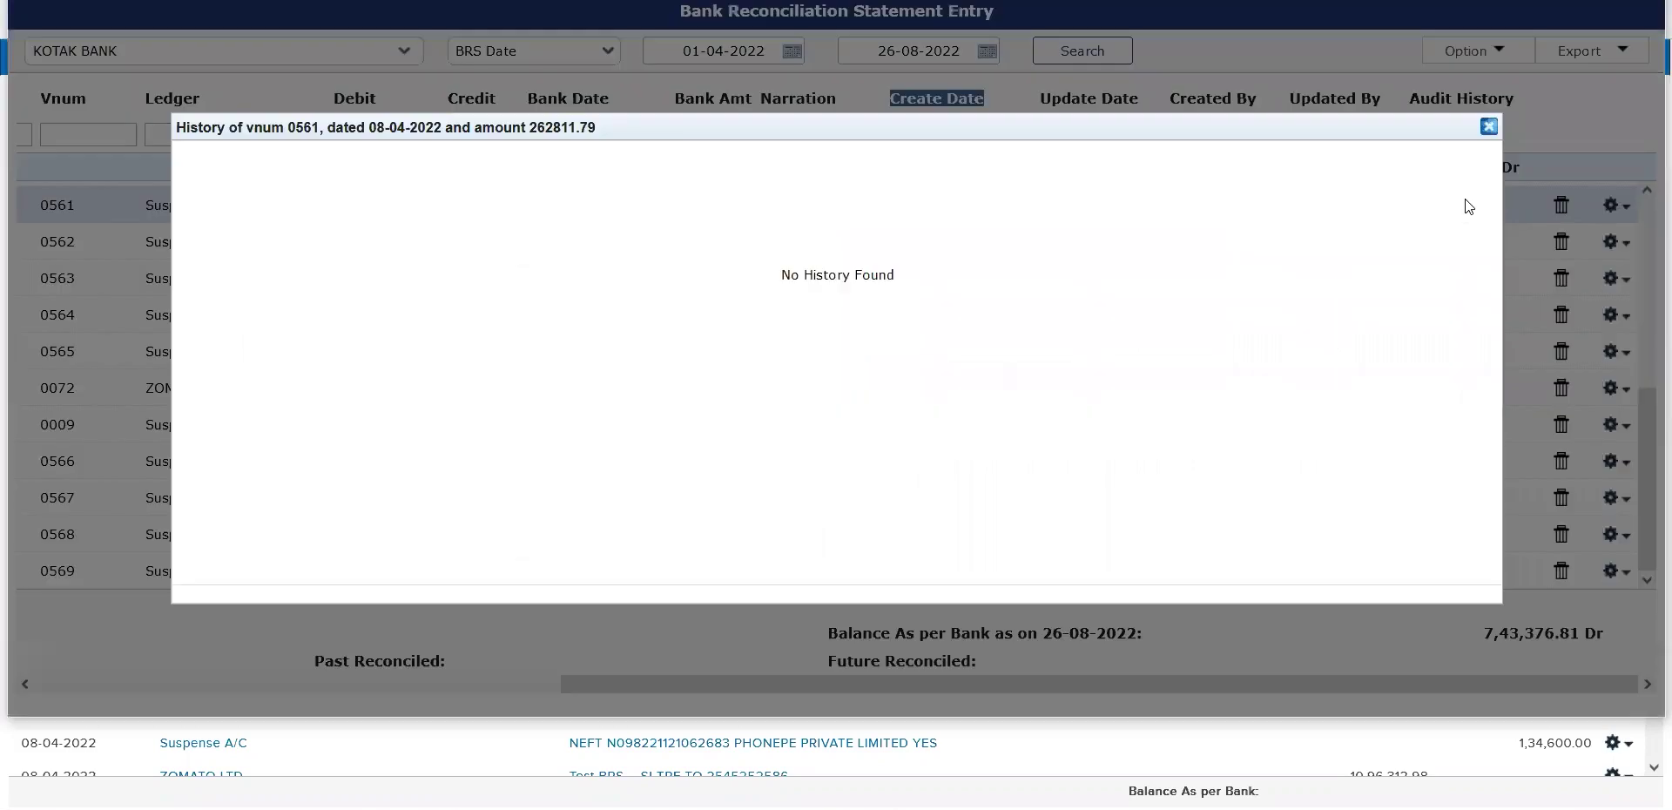
pyautogui.click(1489, 129)
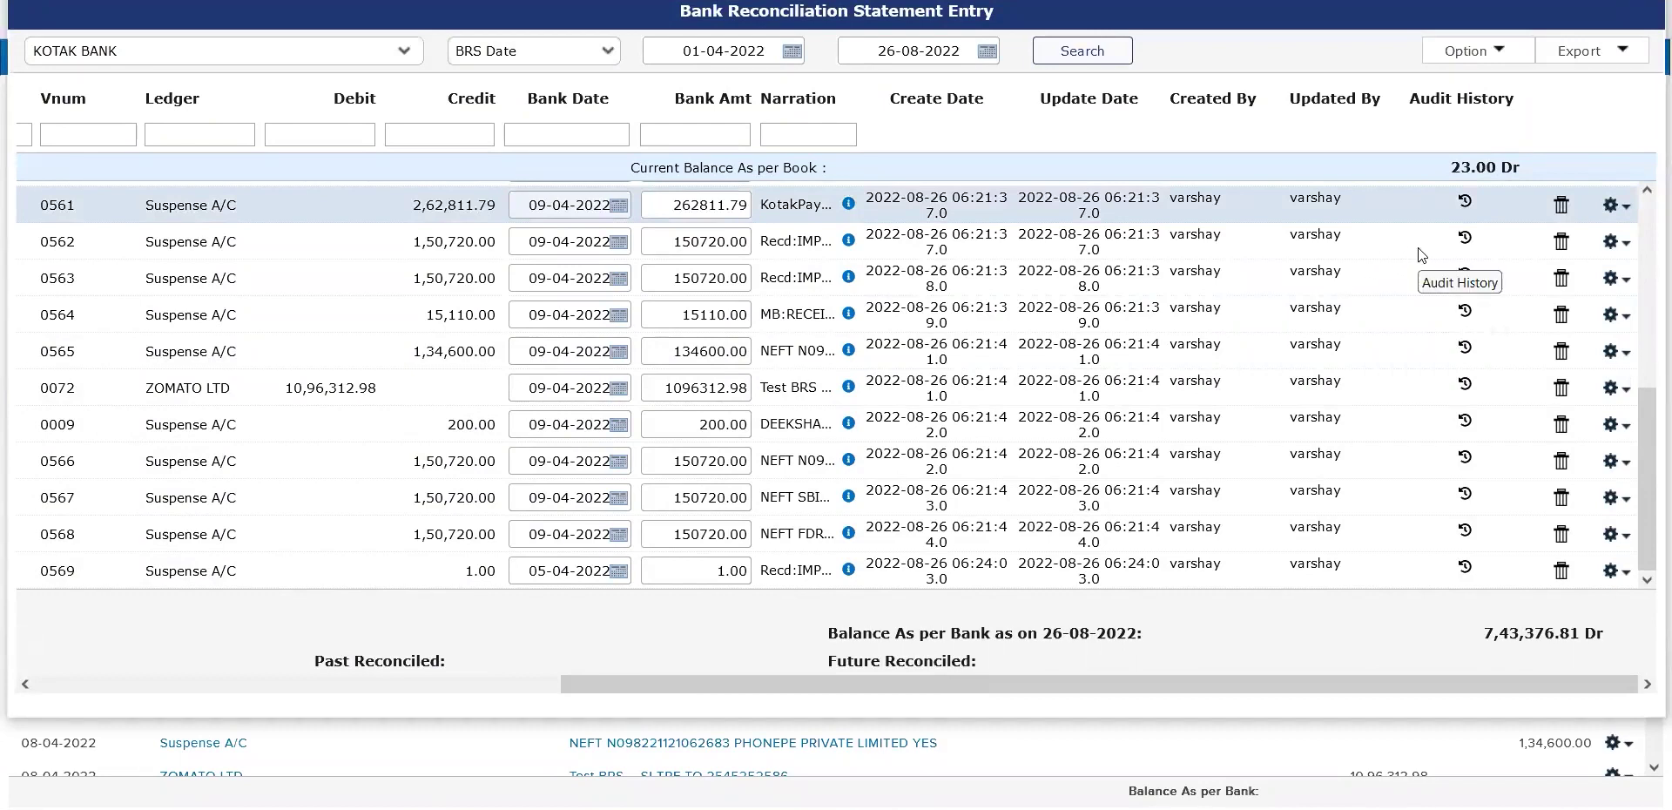
pyautogui.doubleClick(1203, 197)
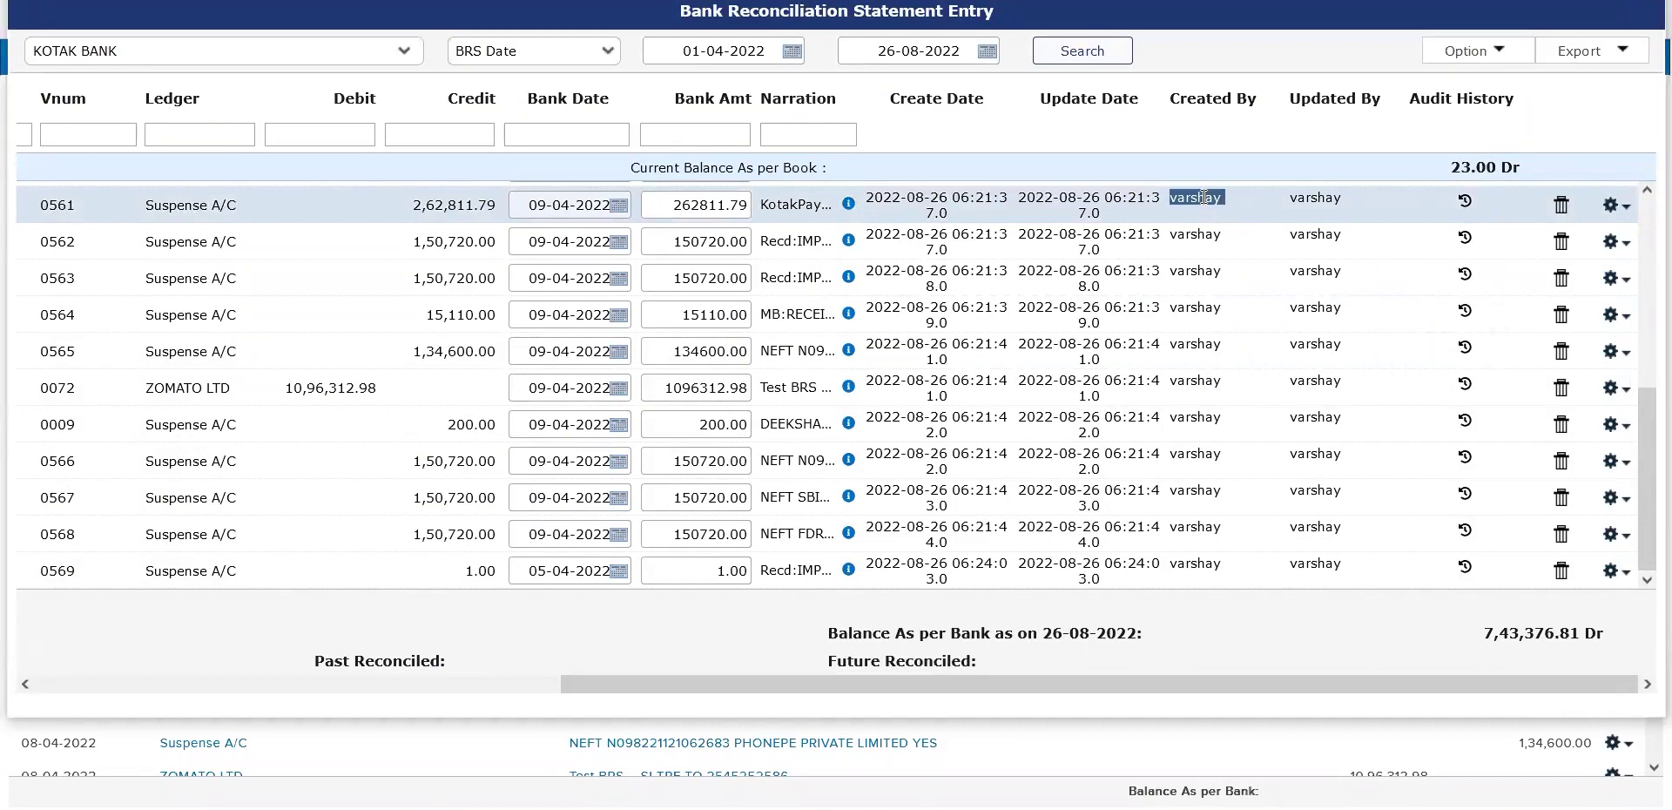
# - Unreconcile receipt voucher 0561 dated 08-04-2022 by removing its BRS entry
pyautogui.hscroll(-10, 554, 209)
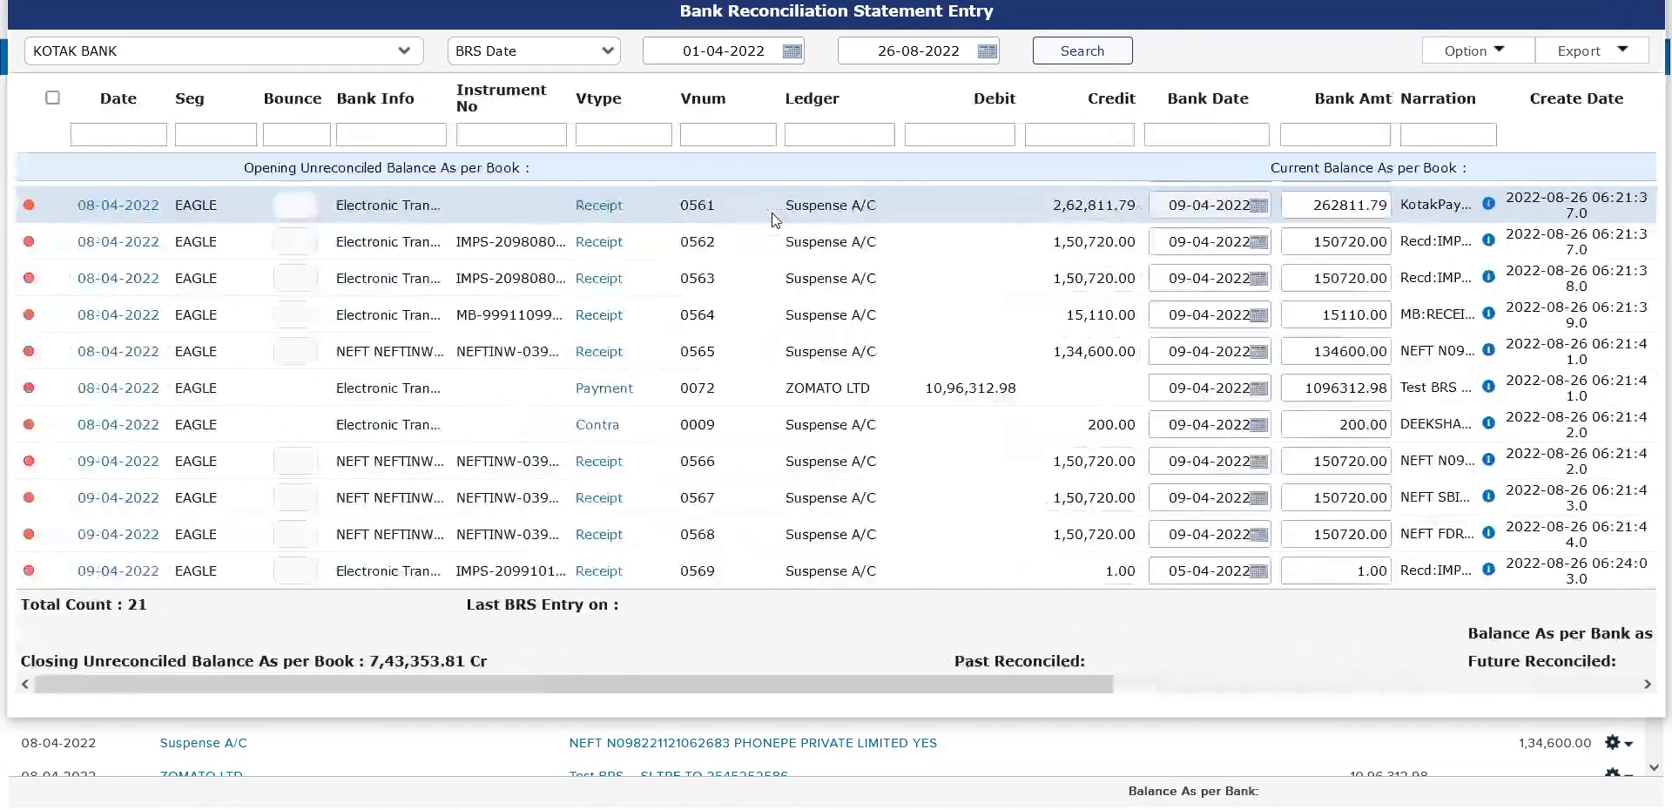
pyautogui.doubleClick(705, 205)
pyautogui.hscroll(10, 1149, 320)
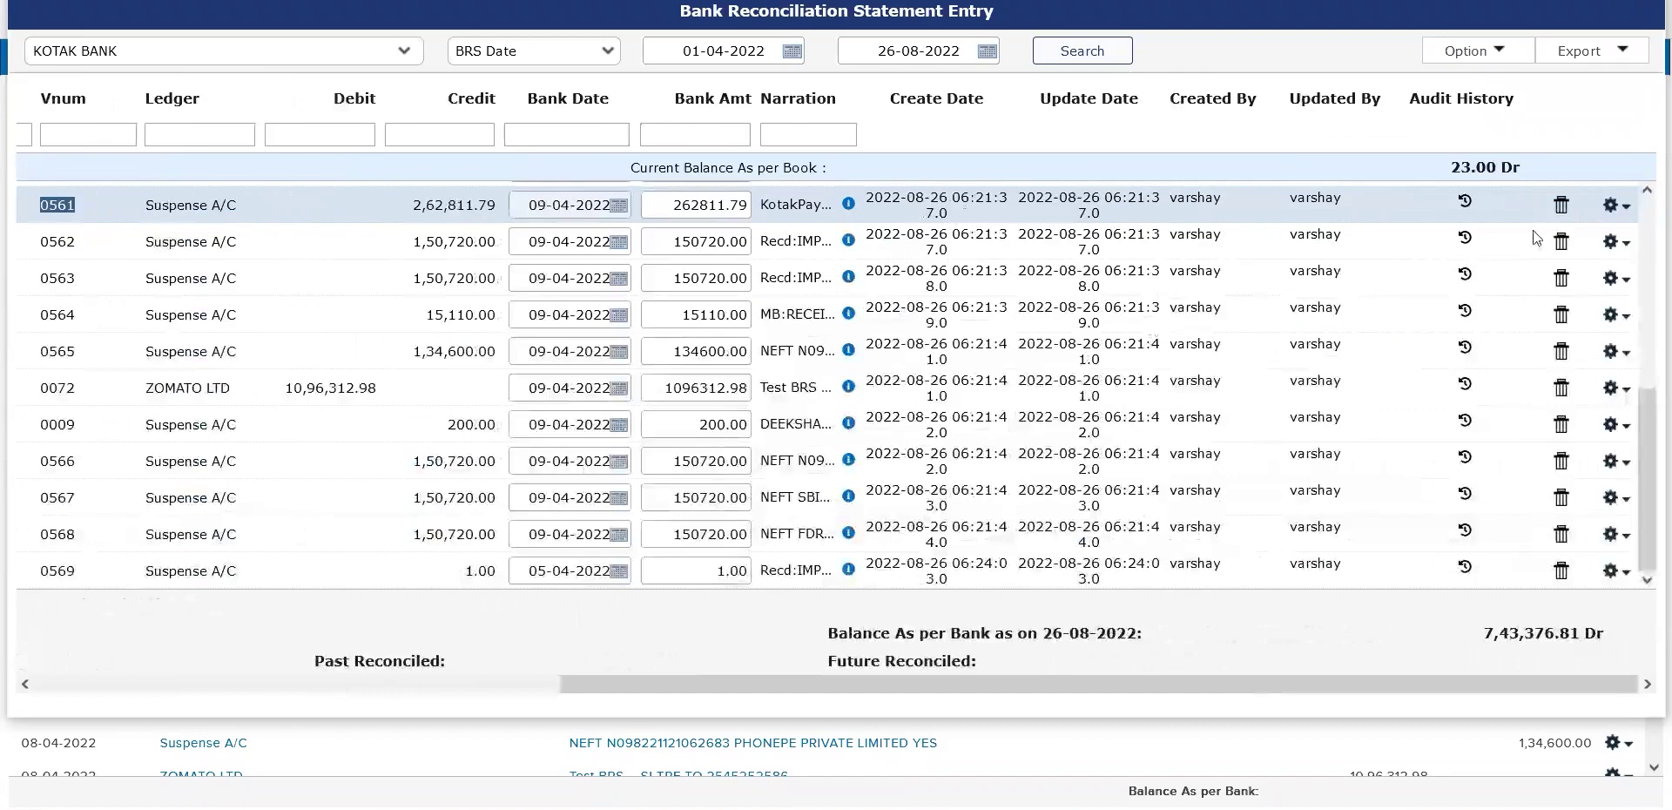
pyautogui.click(1560, 206)
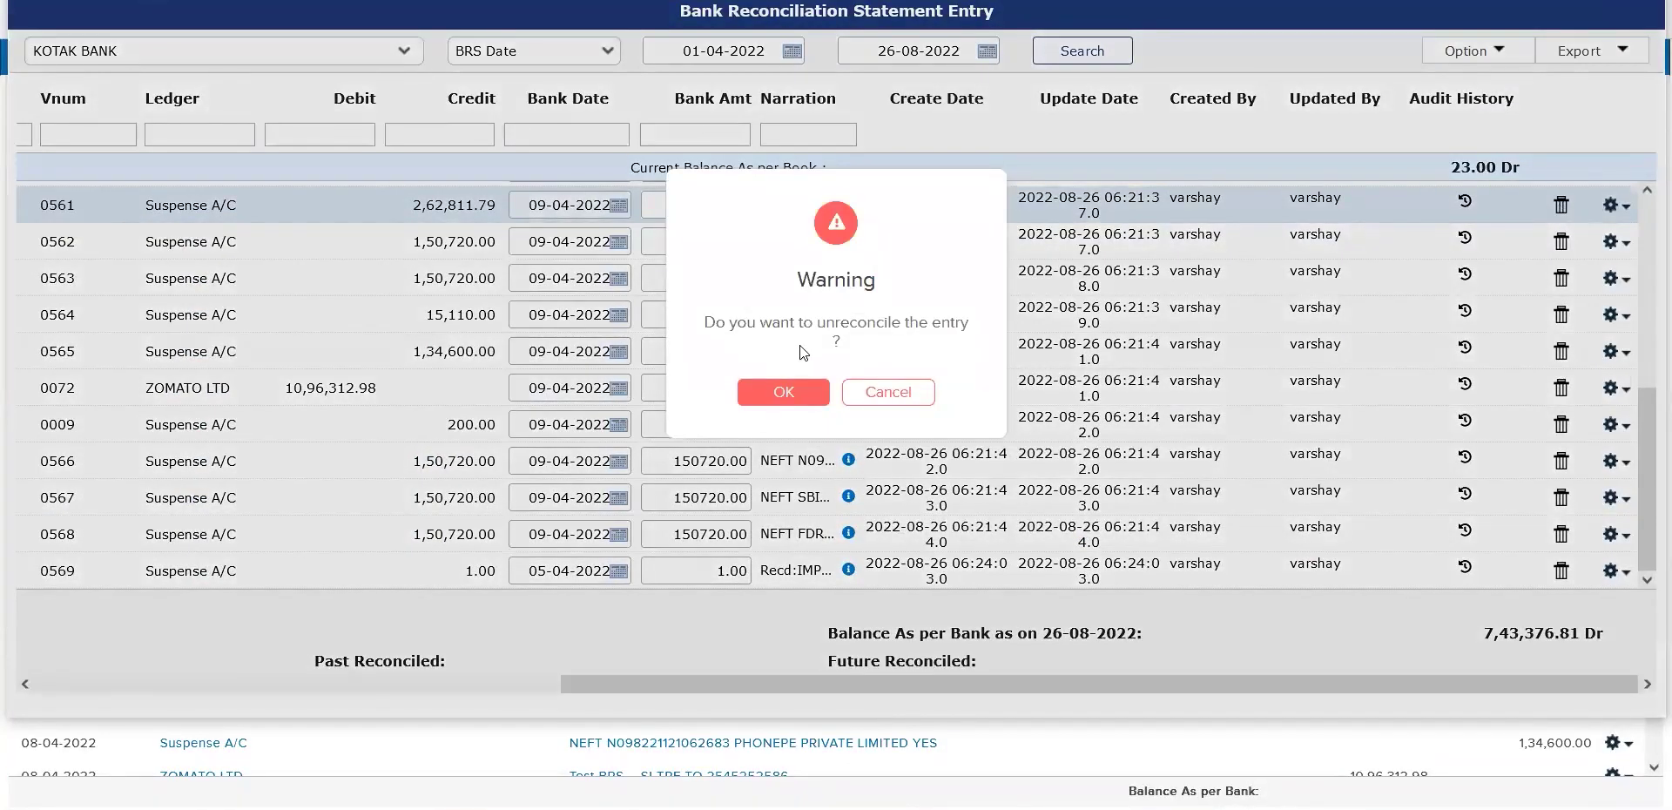
pyautogui.click(783, 396)
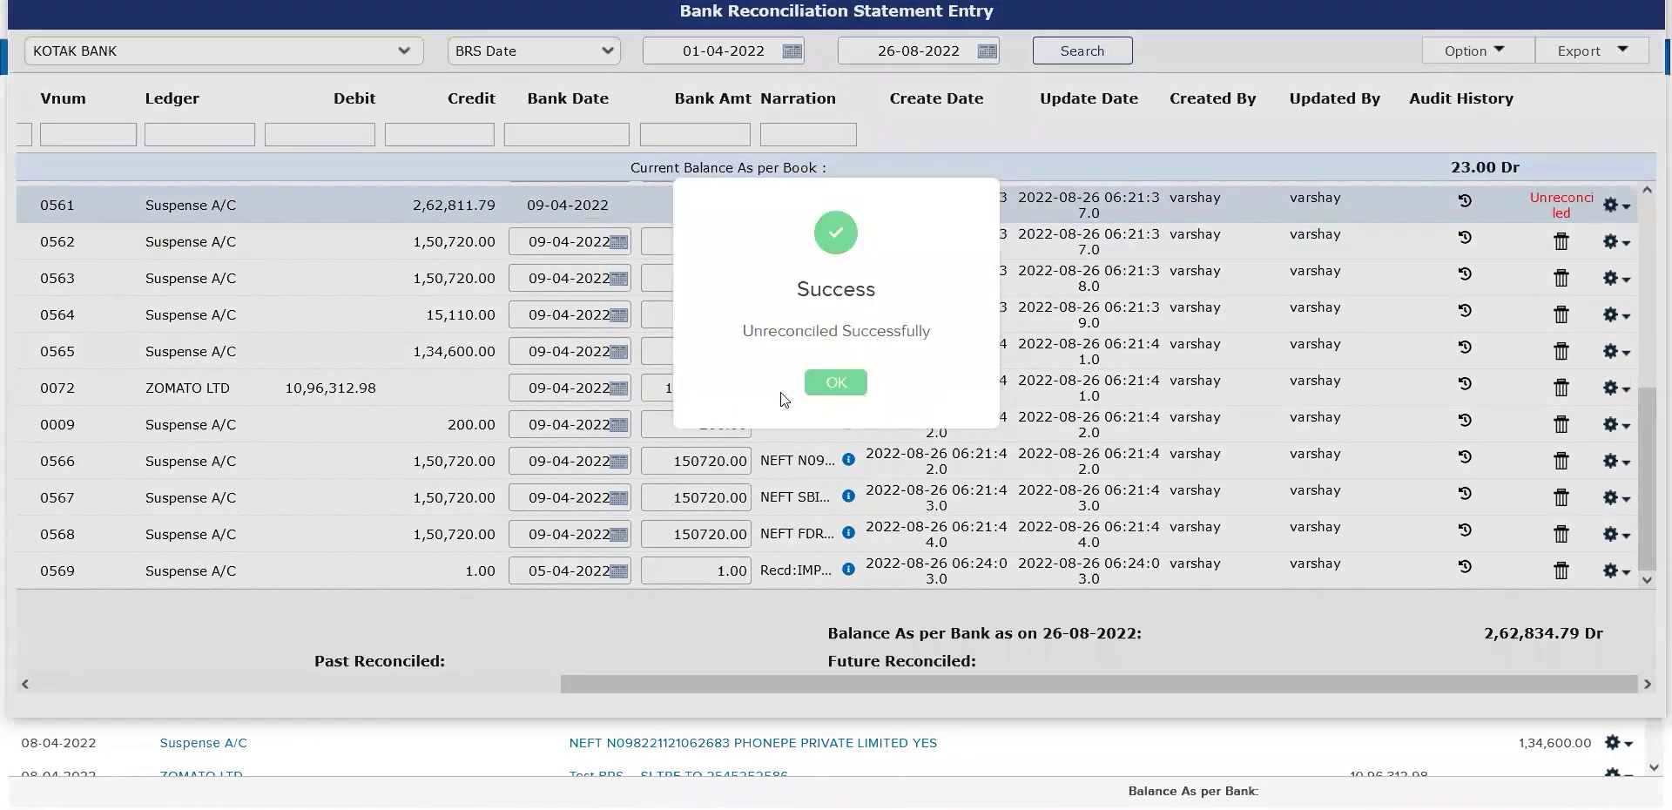
pyautogui.click(837, 384)
# - Search the Kotak Bank entries by Voucher Date to check the unreconciled list for voucher 0561
pyautogui.click(583, 64)
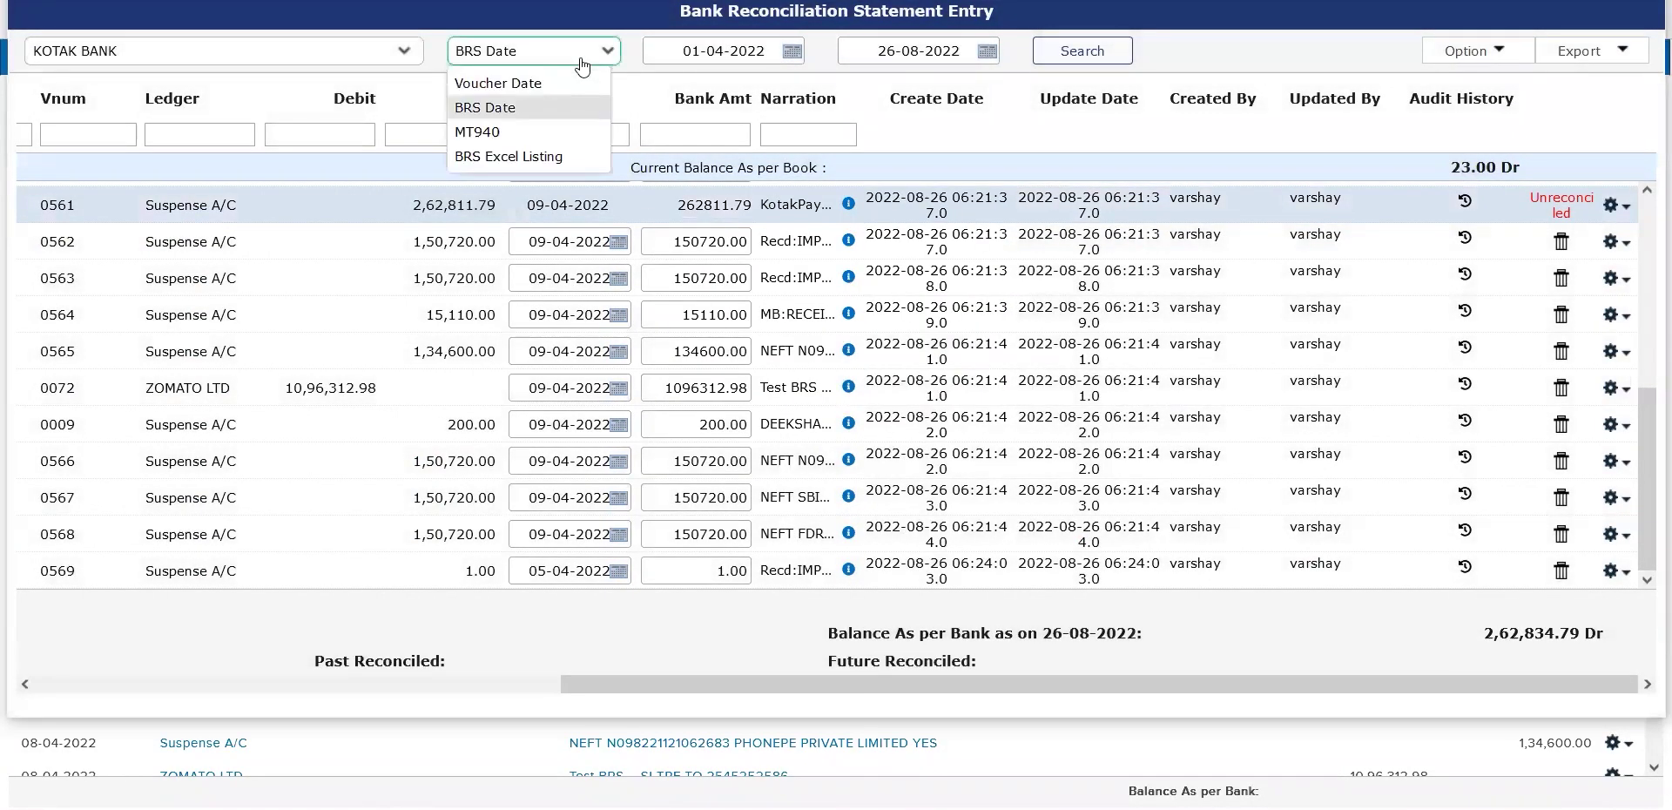
pyautogui.click(552, 77)
pyautogui.click(1088, 52)
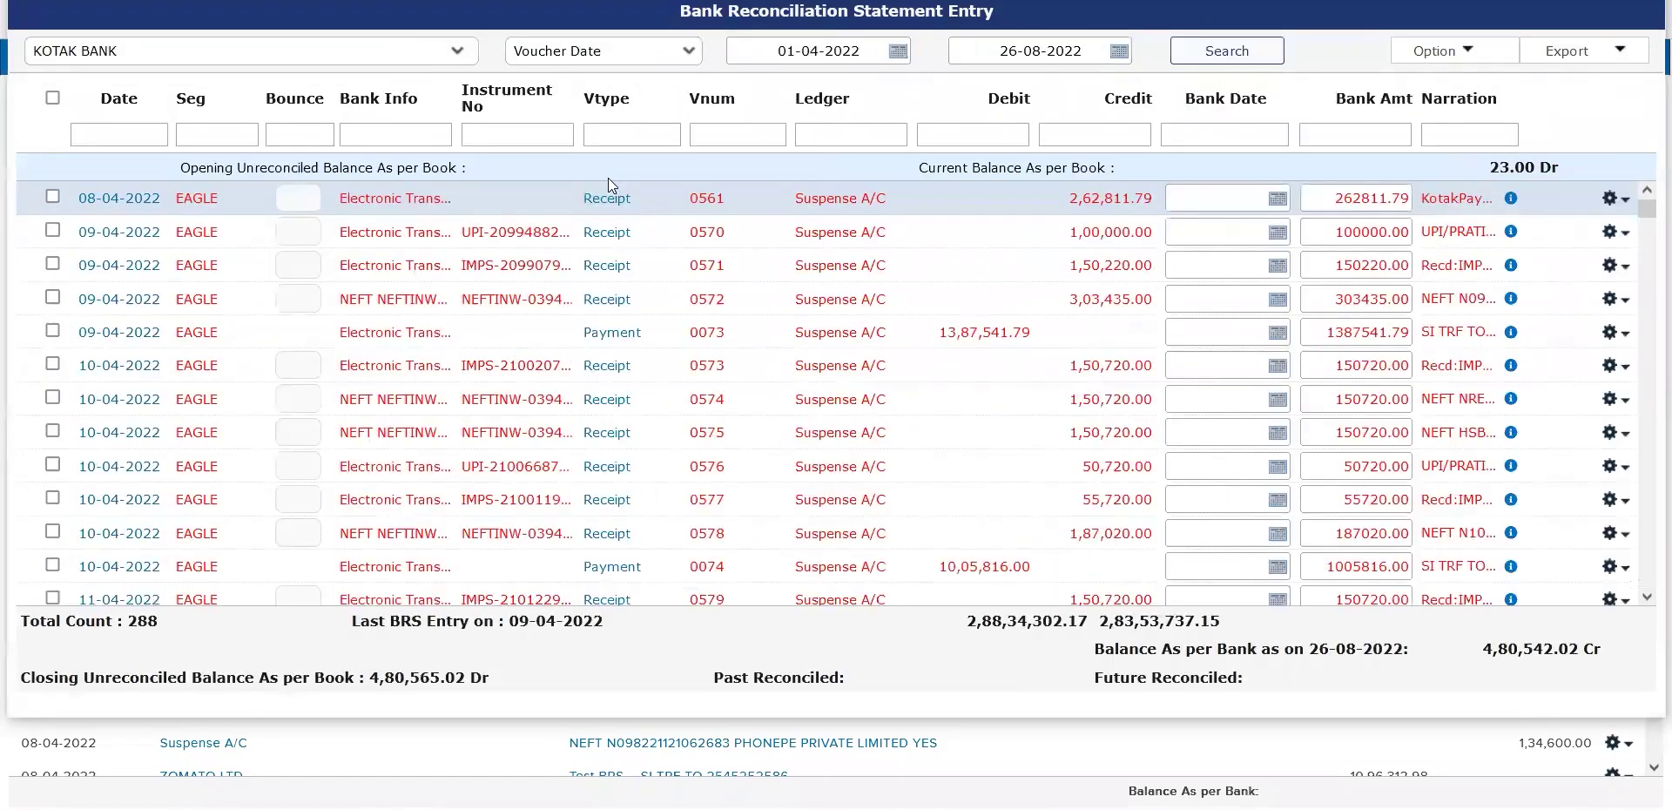
# - Filter the entries to voucher 0561, turn on BRS Information, and view its audit history and full narration
pyautogui.click(770, 135)
pyautogui.write('0561')
pyautogui.click(1439, 51)
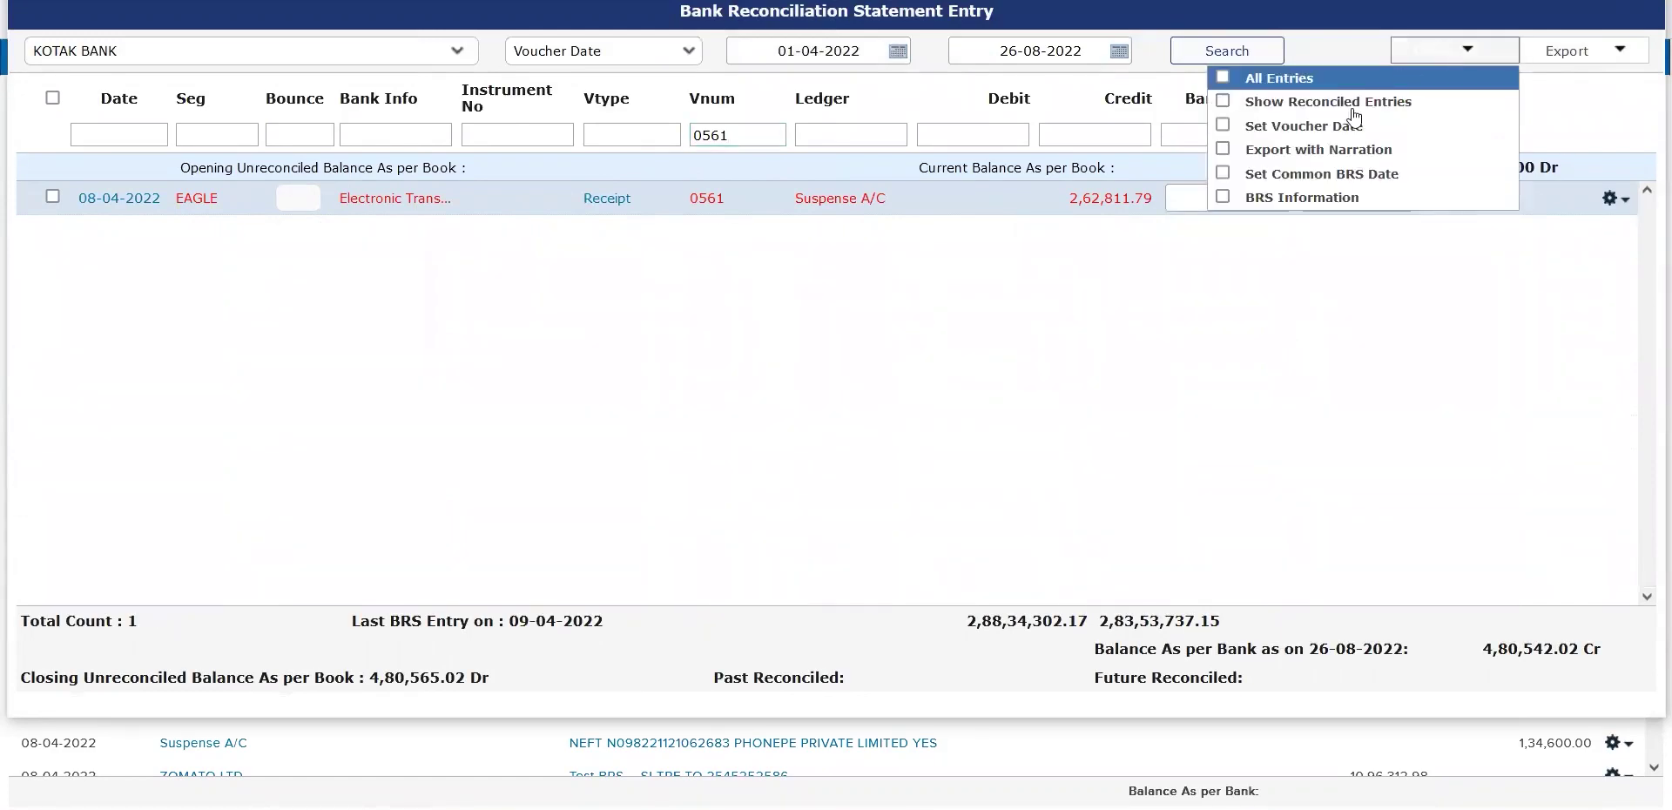
pyautogui.click(1299, 198)
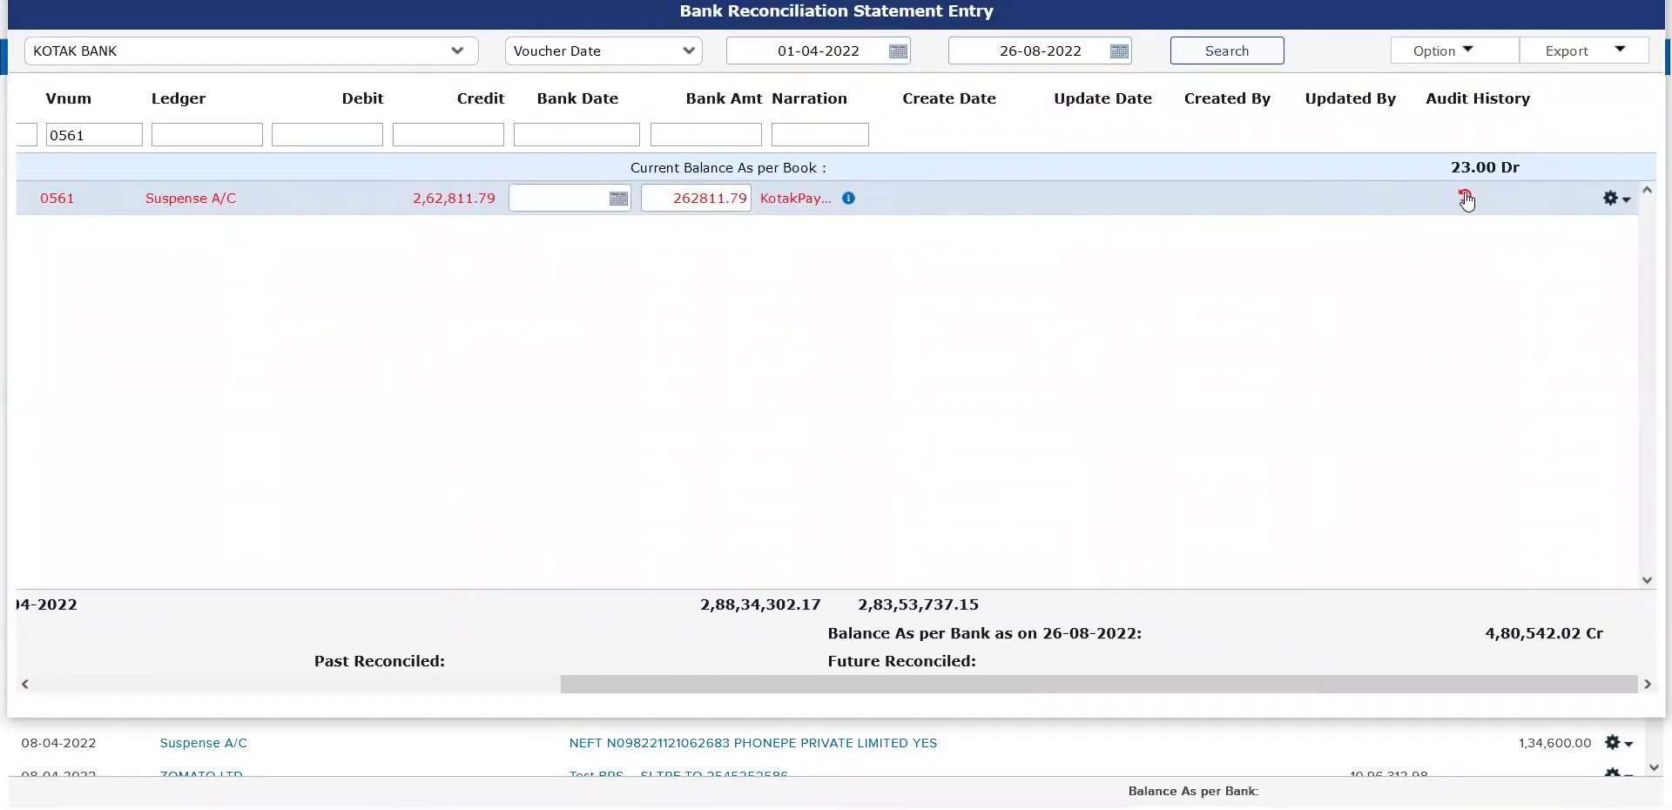
pyautogui.click(1466, 199)
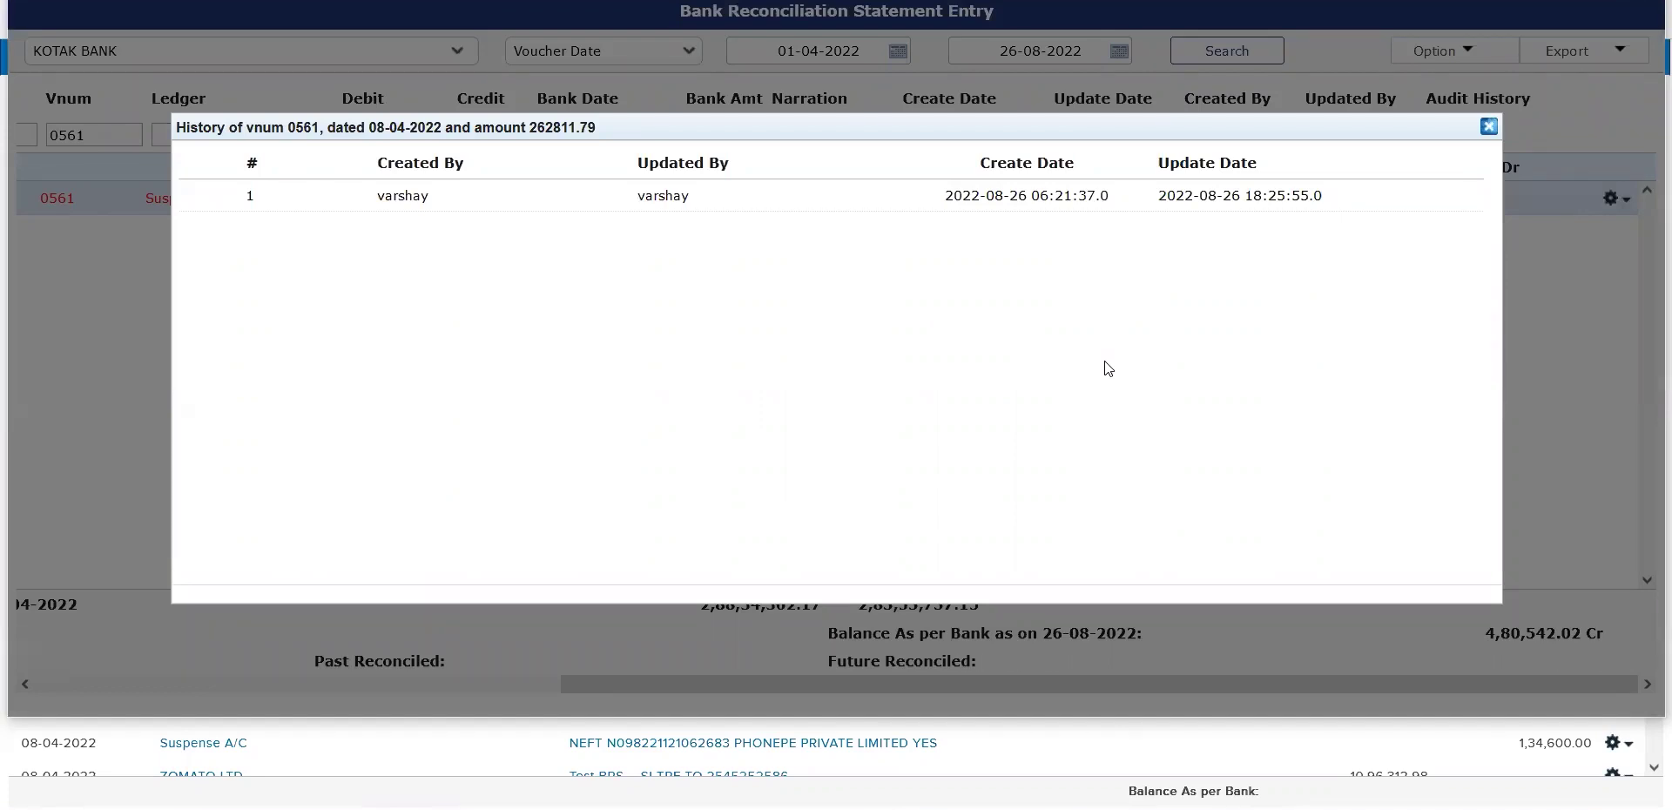
pyautogui.click(1489, 126)
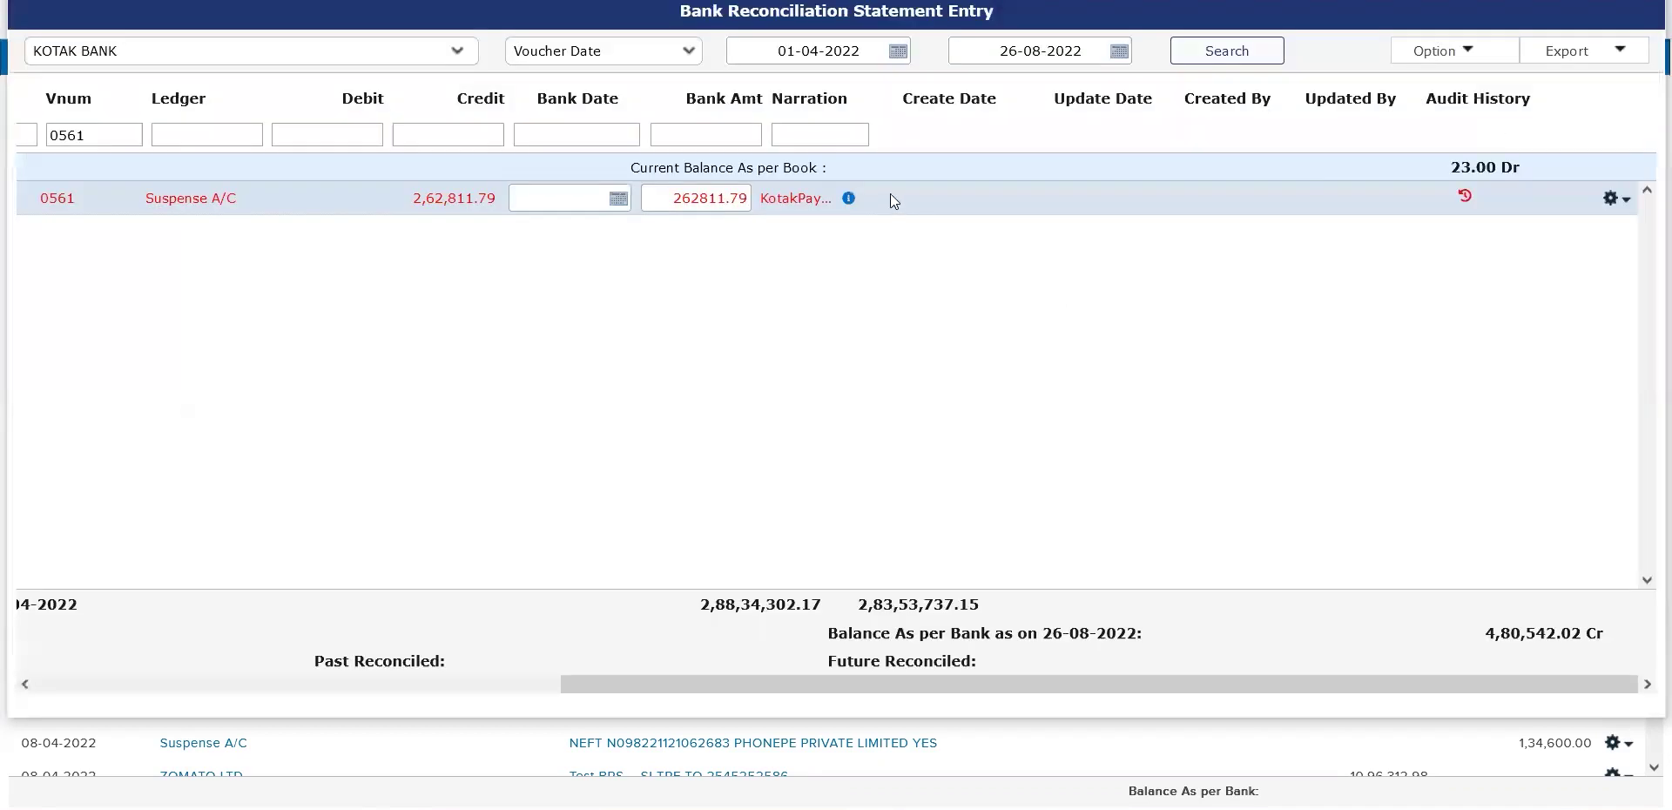
pyautogui.moveTo(846, 199)
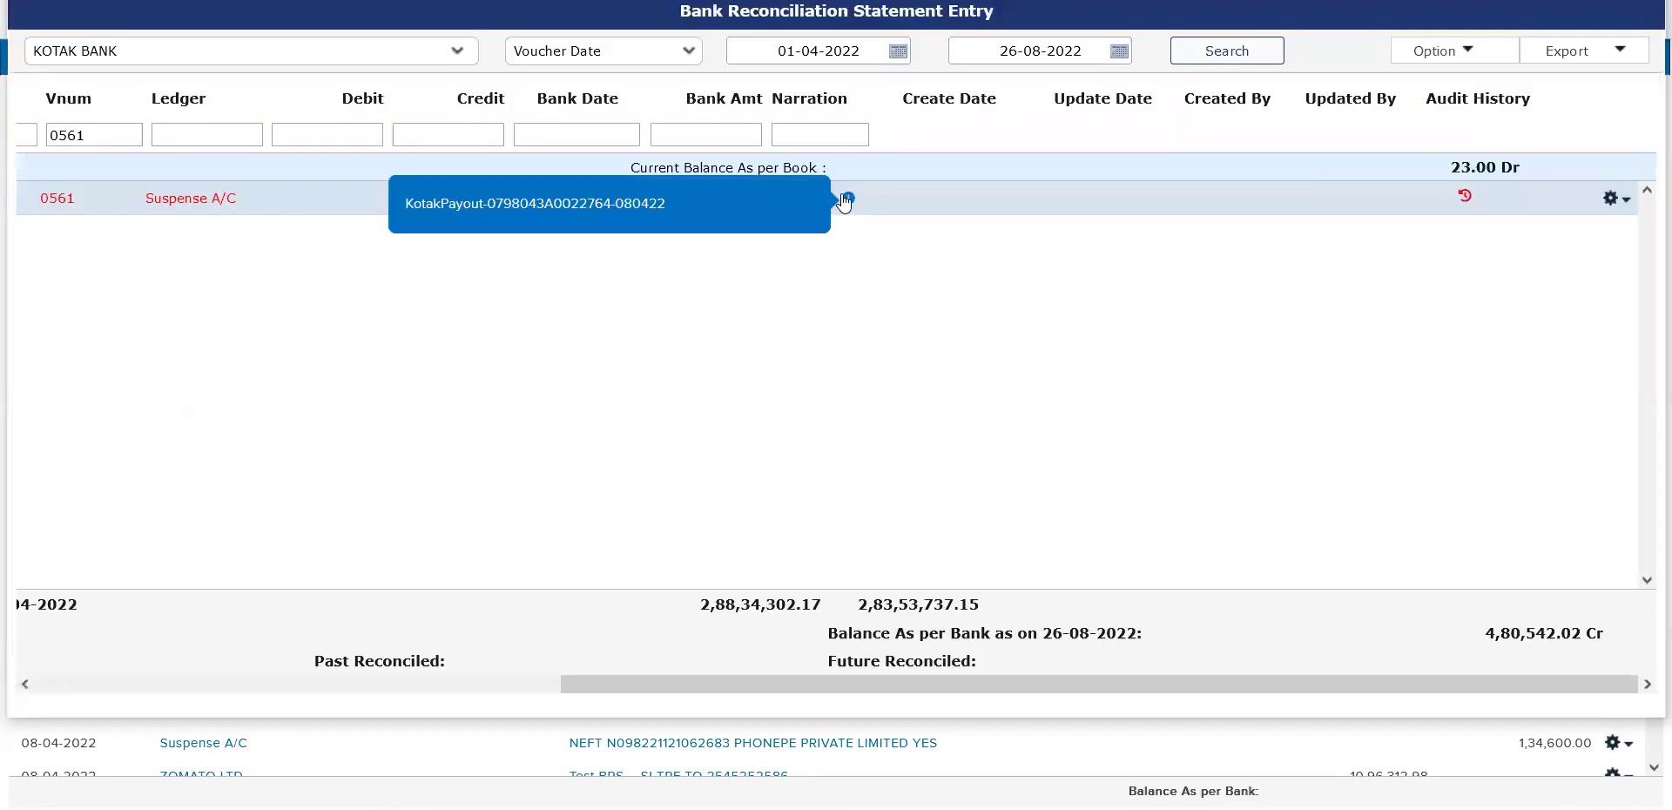
# - Clear the voucher number filter and turn off BRS Information to return to the standard entry columns
pyautogui.doubleClick(112, 134)
pyautogui.press('BackSpace')
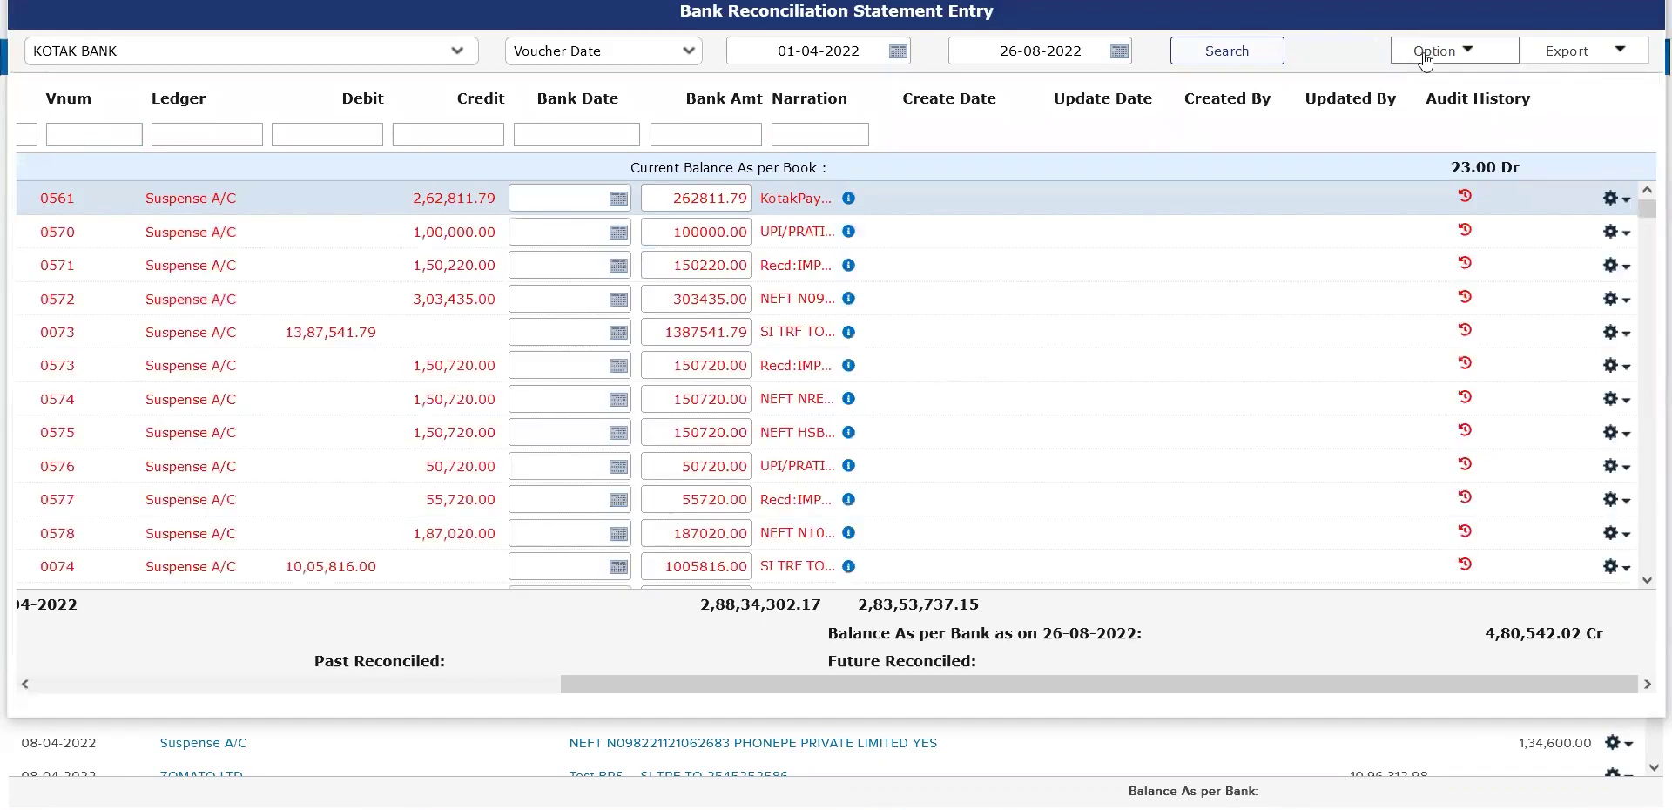
pyautogui.click(1408, 56)
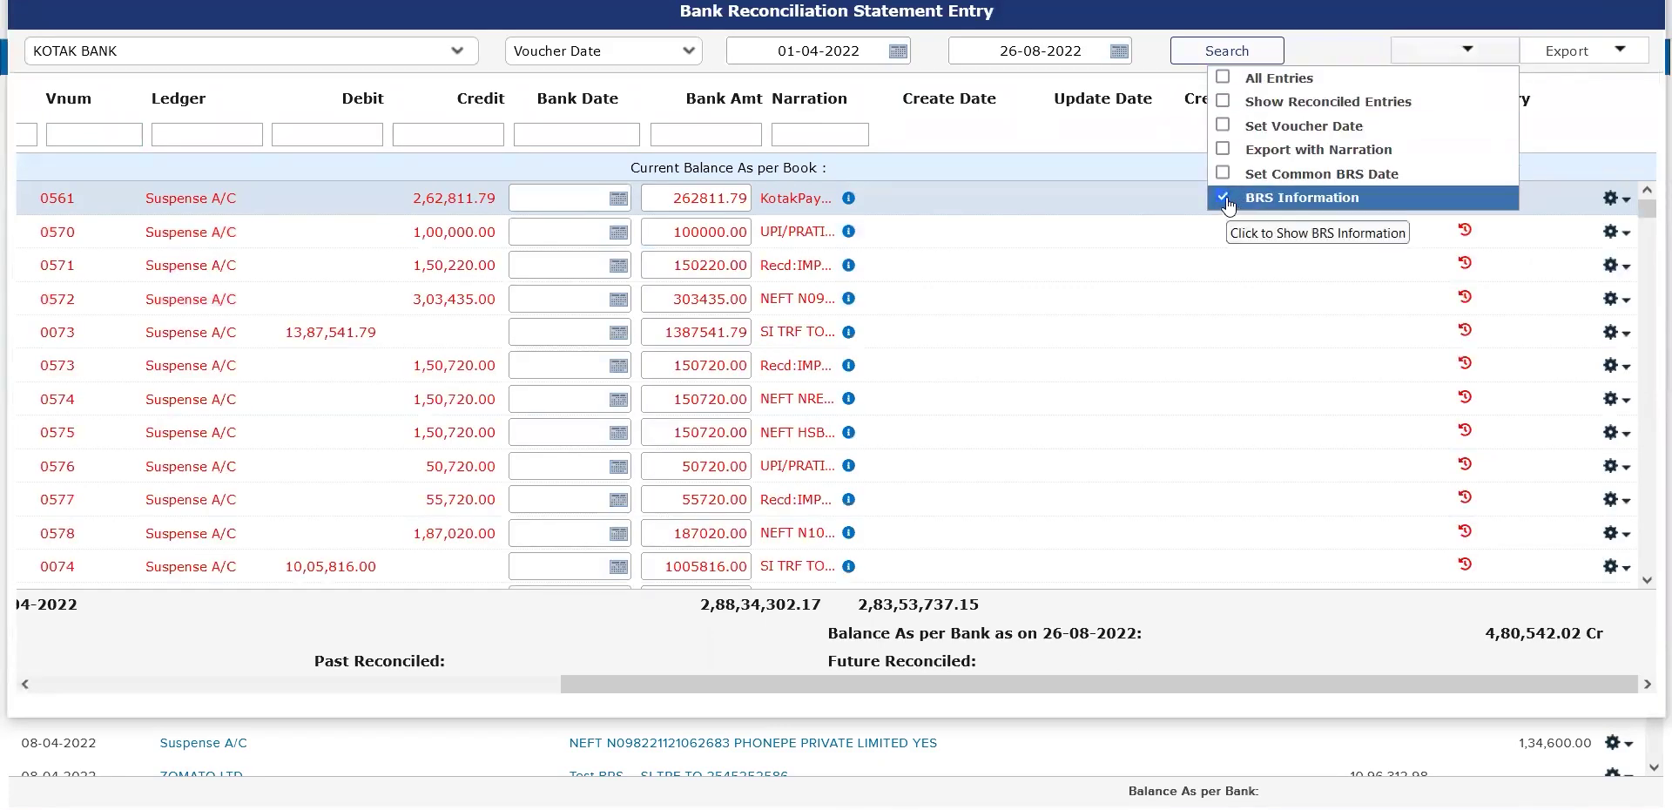
pyautogui.click(1228, 202)
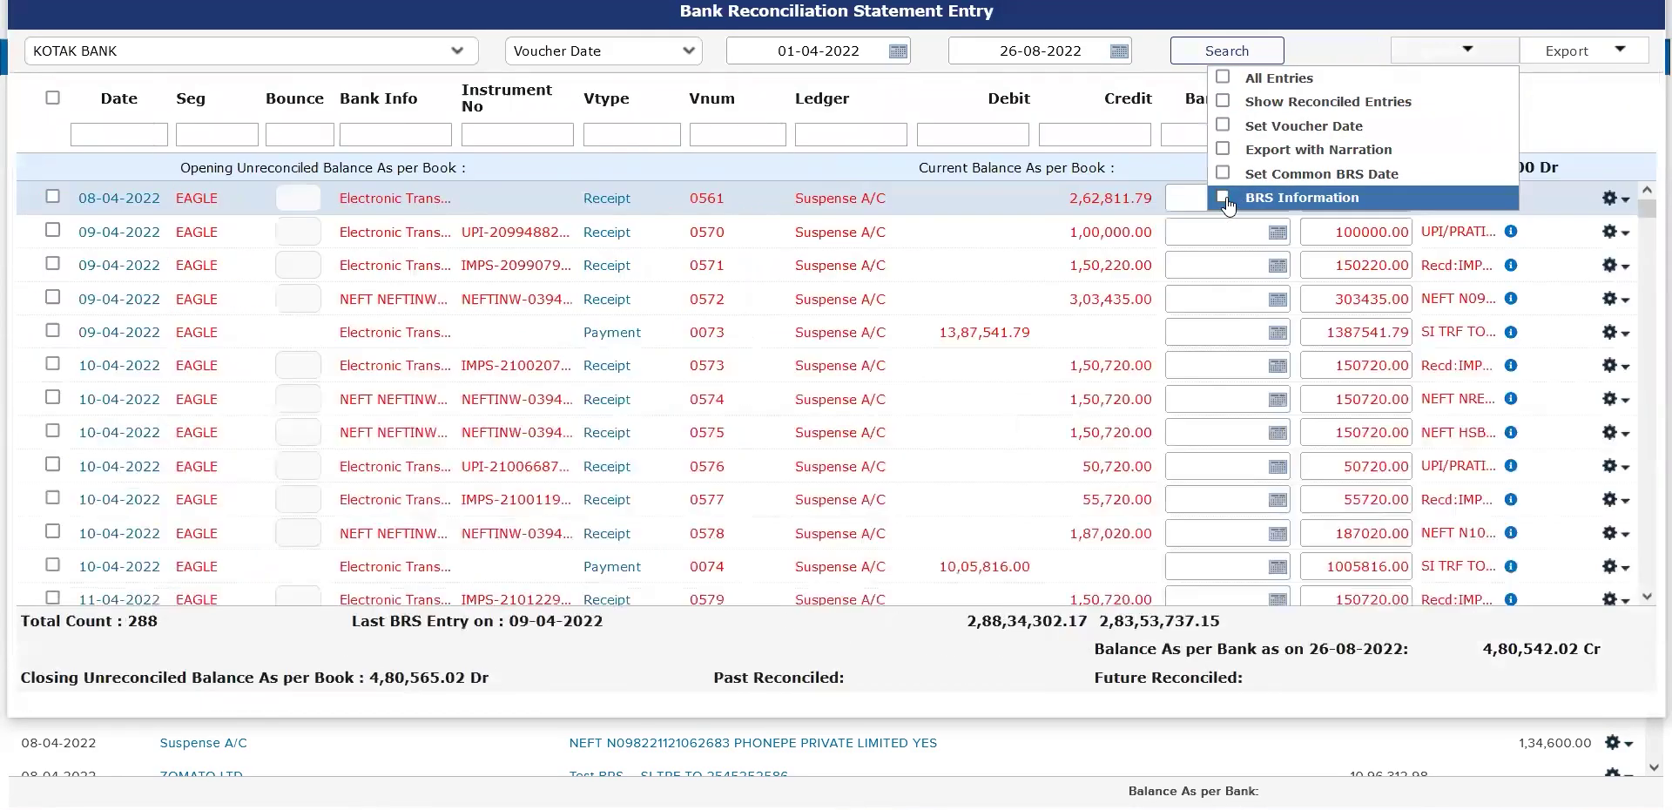
pyautogui.click(1115, 157)
# - Filter the entries by the narration text "upi", and clear the filter again
pyautogui.click(1460, 130)
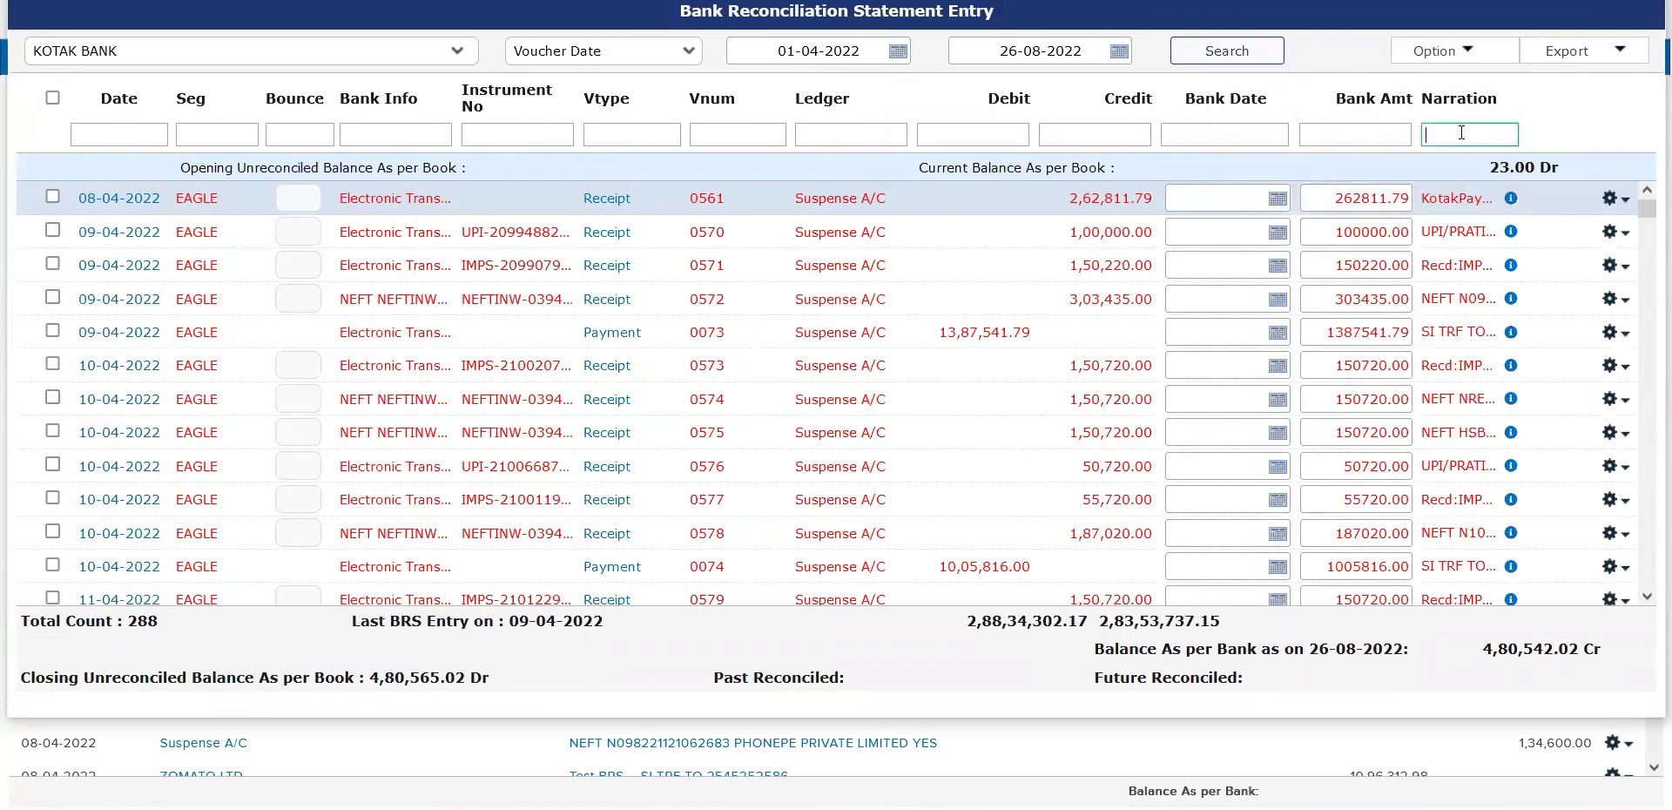
pyautogui.write('upi')
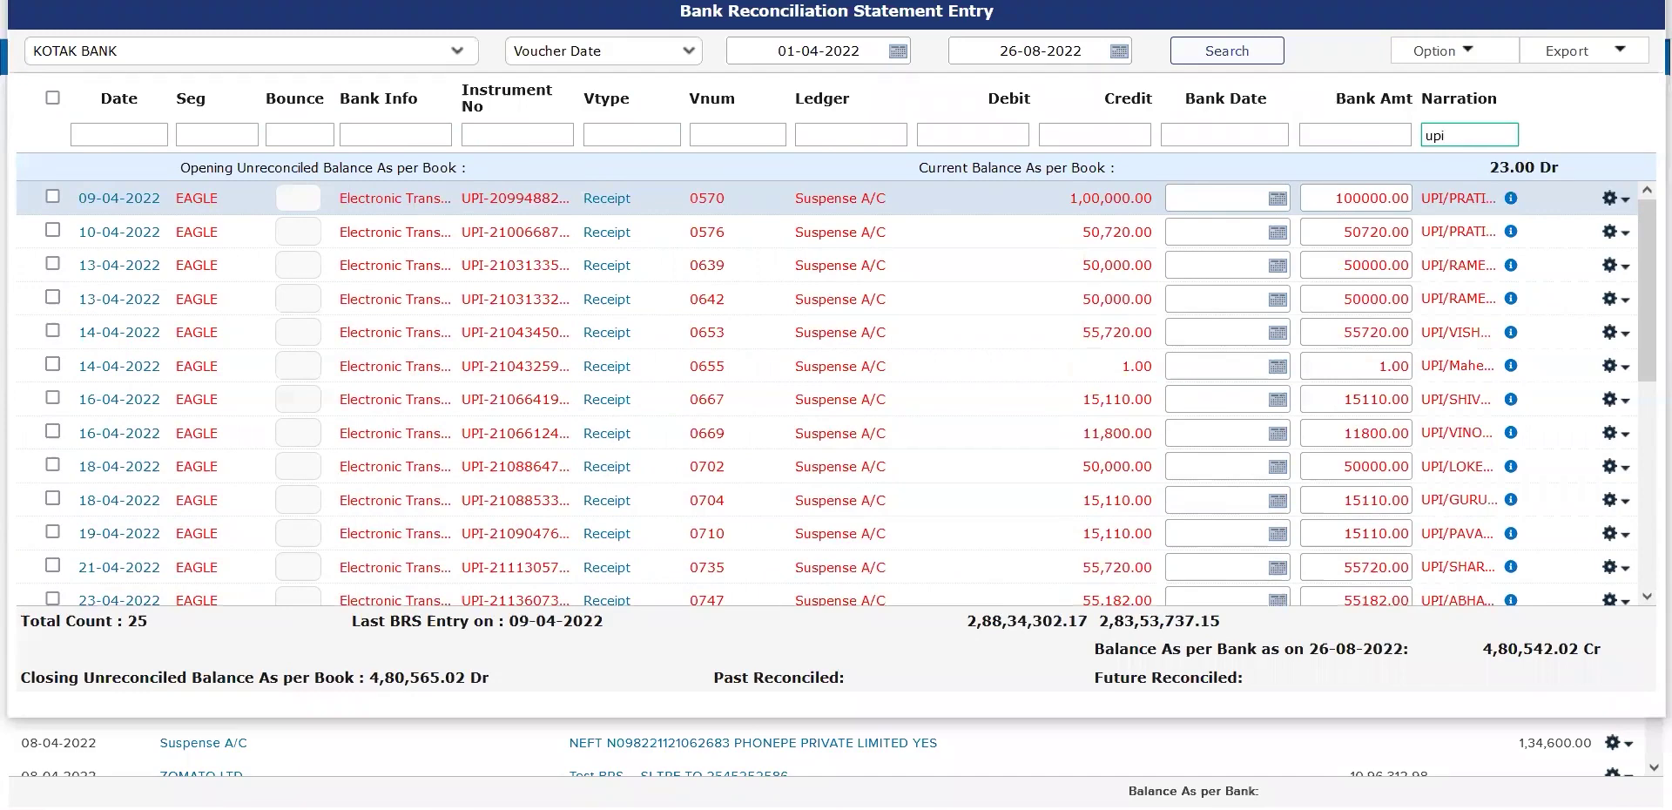
pyautogui.press('BackSpace')
pyautogui.press('BackSpace')
pyautogui.press('BackSpace')
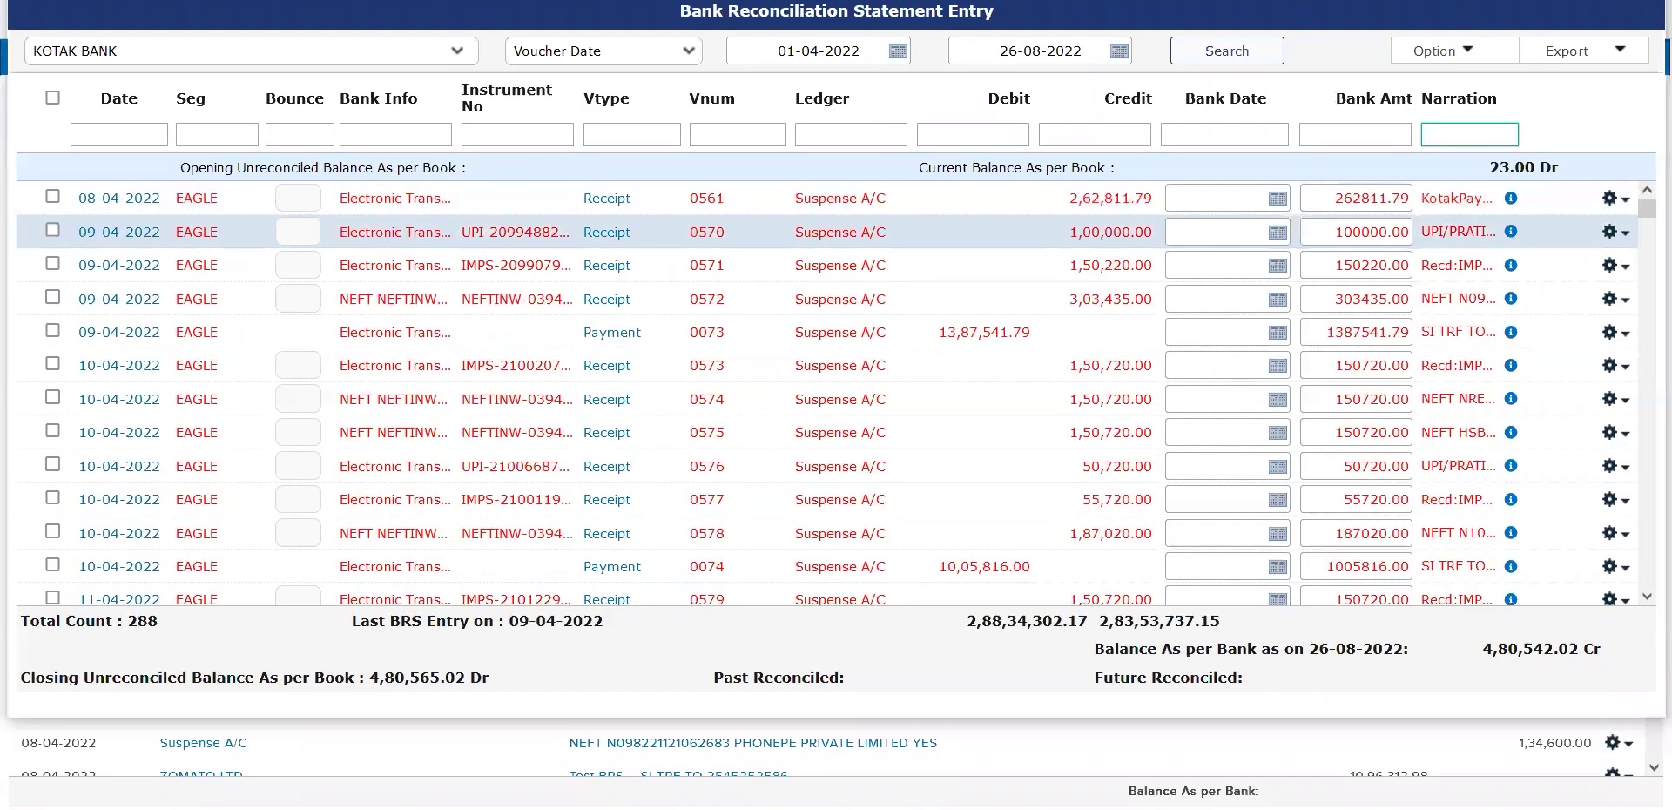
pyautogui.click(1094, 134)
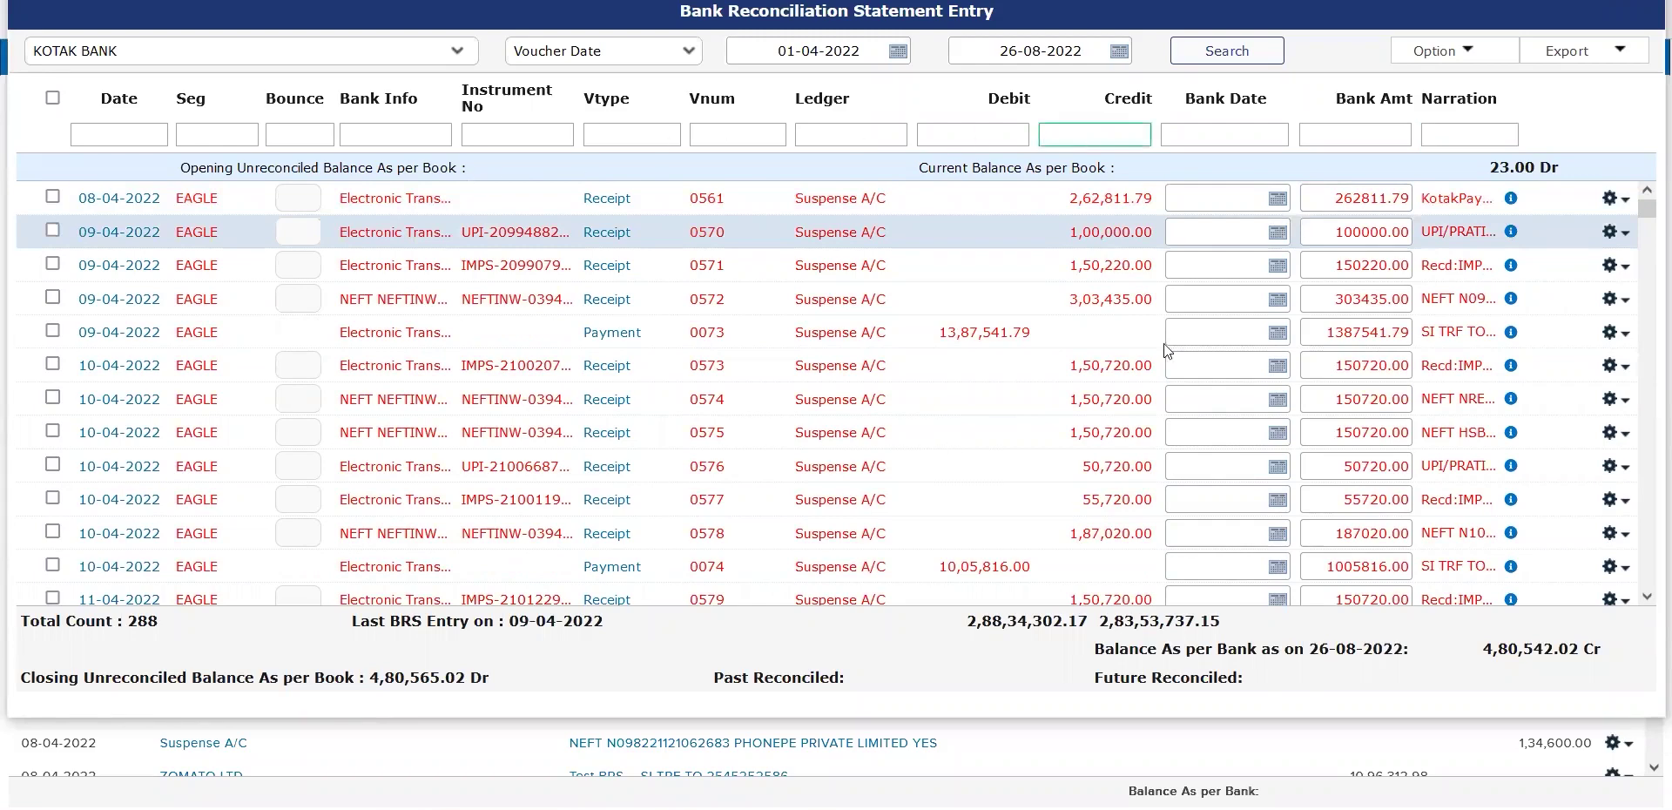
# - Compare the export formats offered for Voucher Date and BRS Date, and reload the entries by Voucher Date
pyautogui.click(1585, 69)
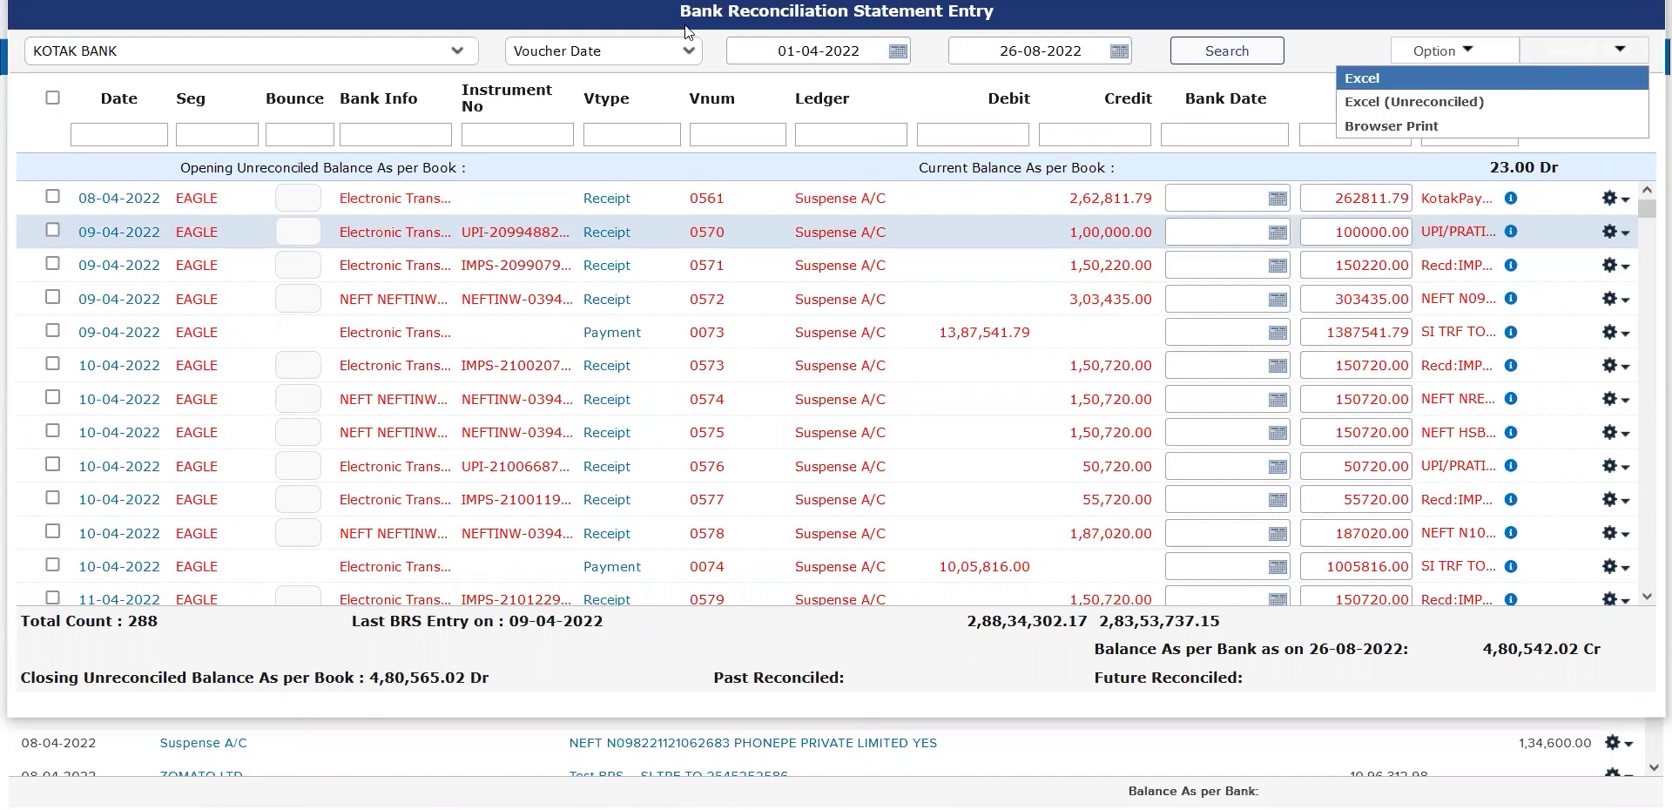
pyautogui.click(620, 57)
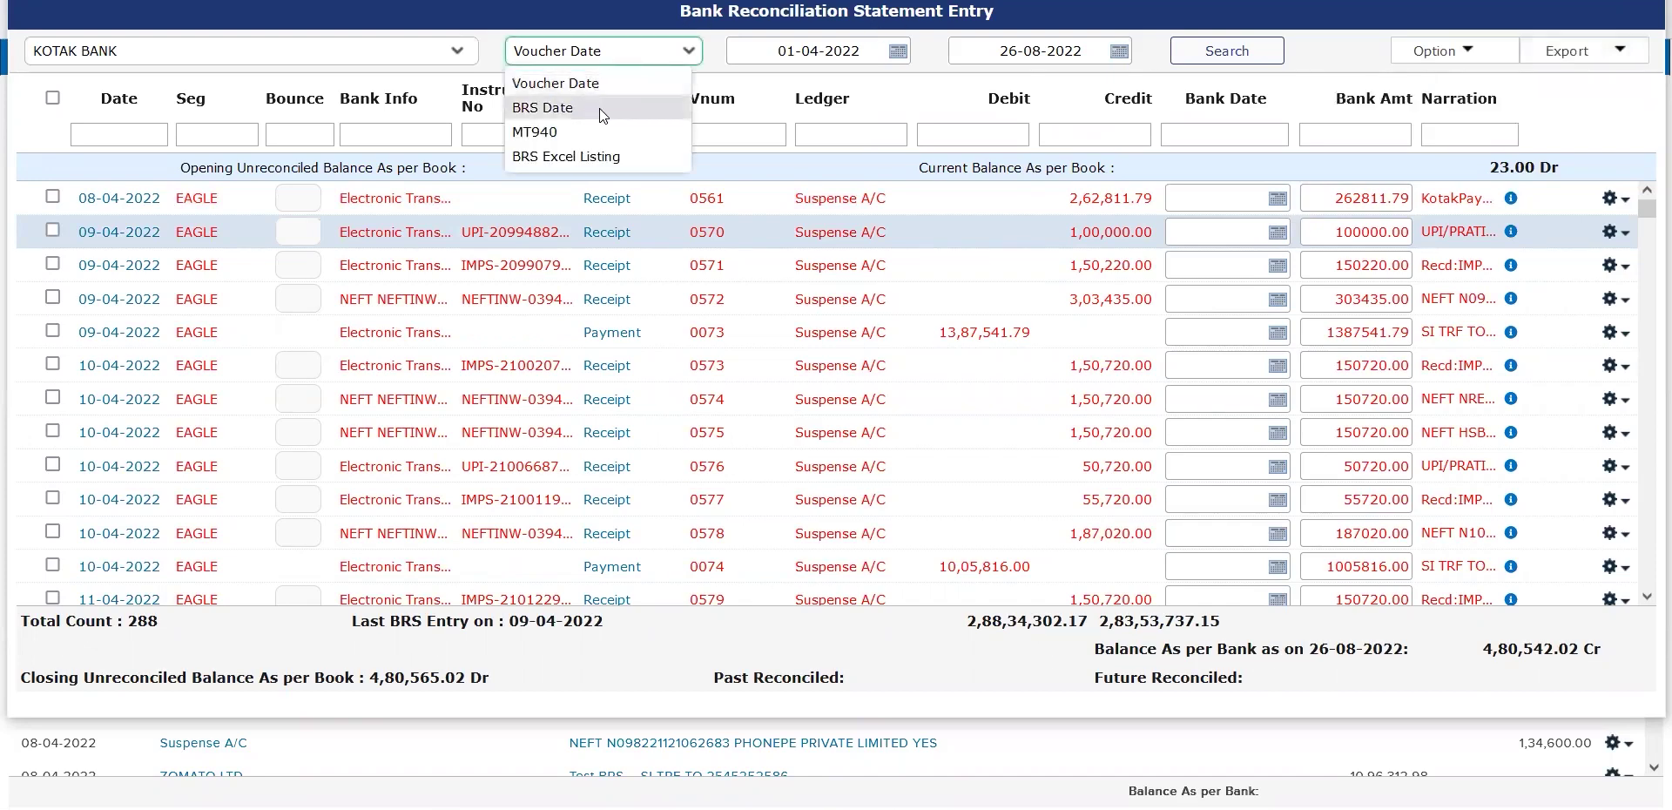
pyautogui.click(599, 108)
pyautogui.click(1611, 63)
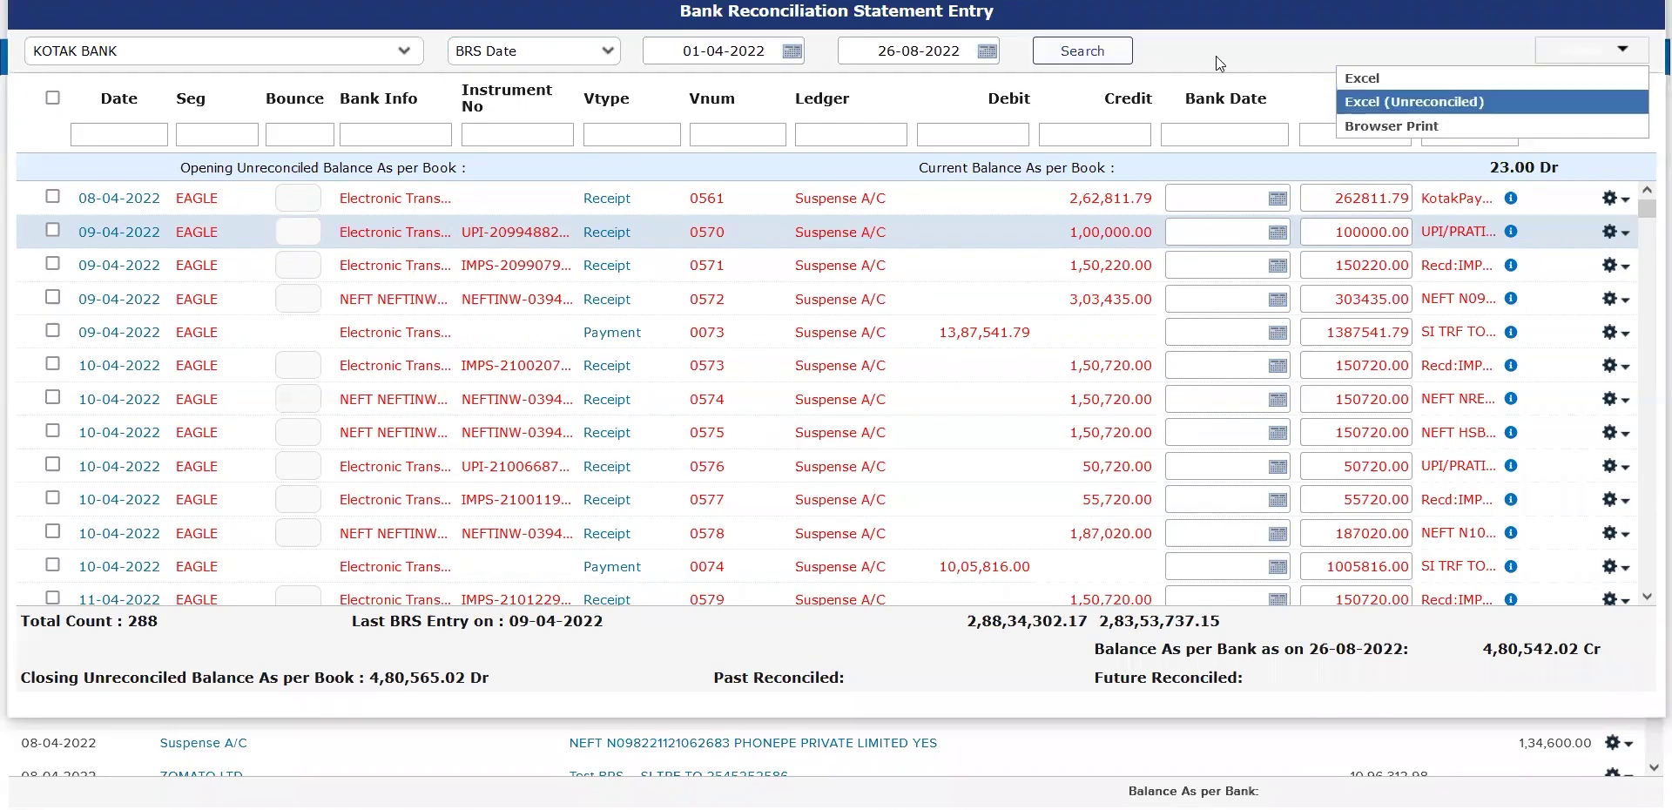
pyautogui.click(594, 52)
pyautogui.click(526, 88)
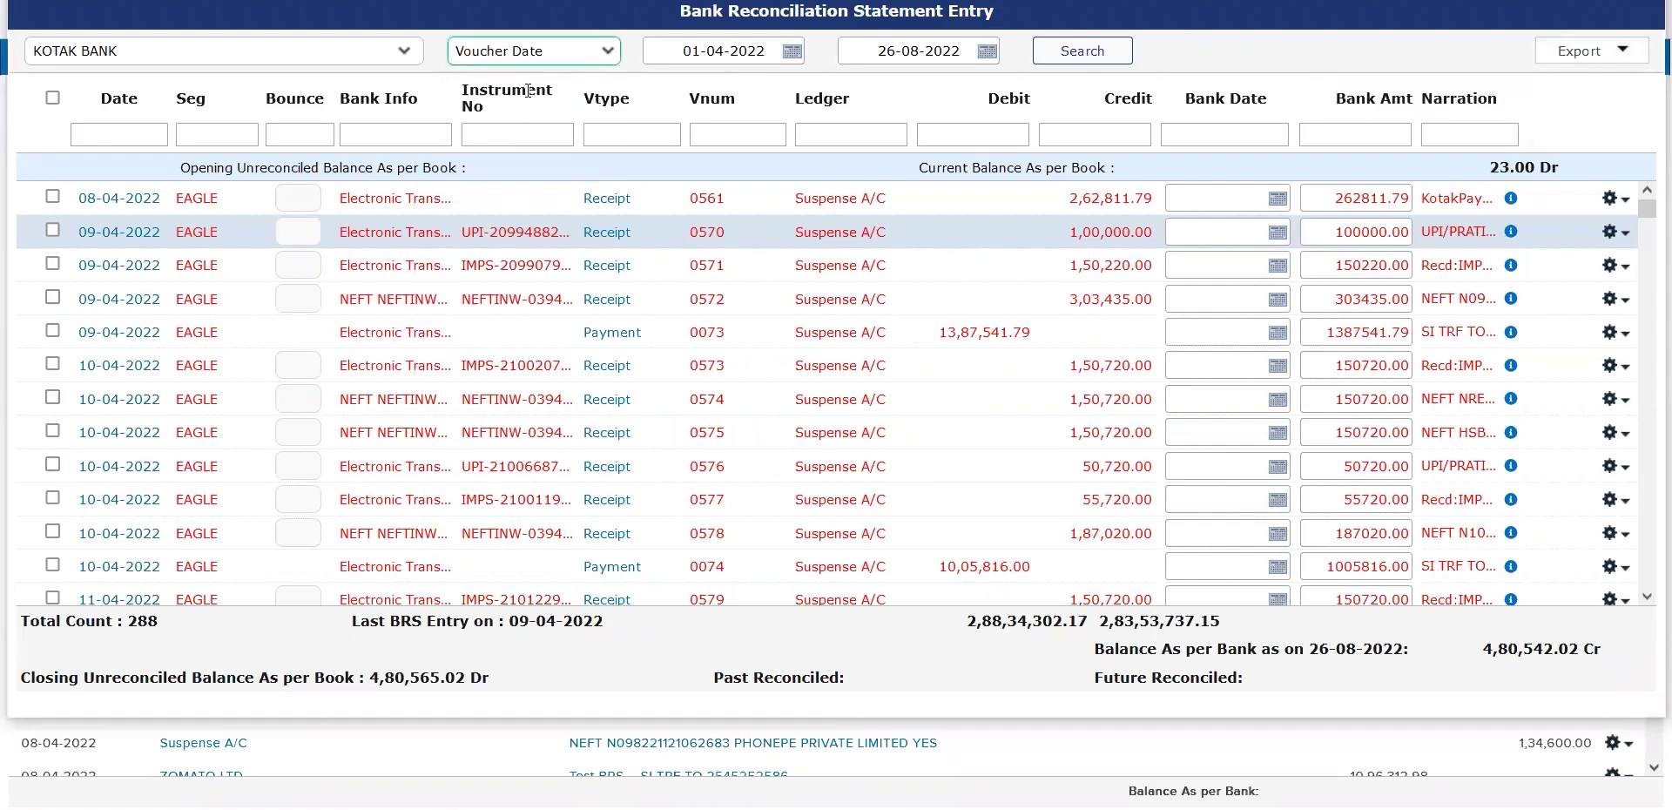
pyautogui.click(1053, 49)
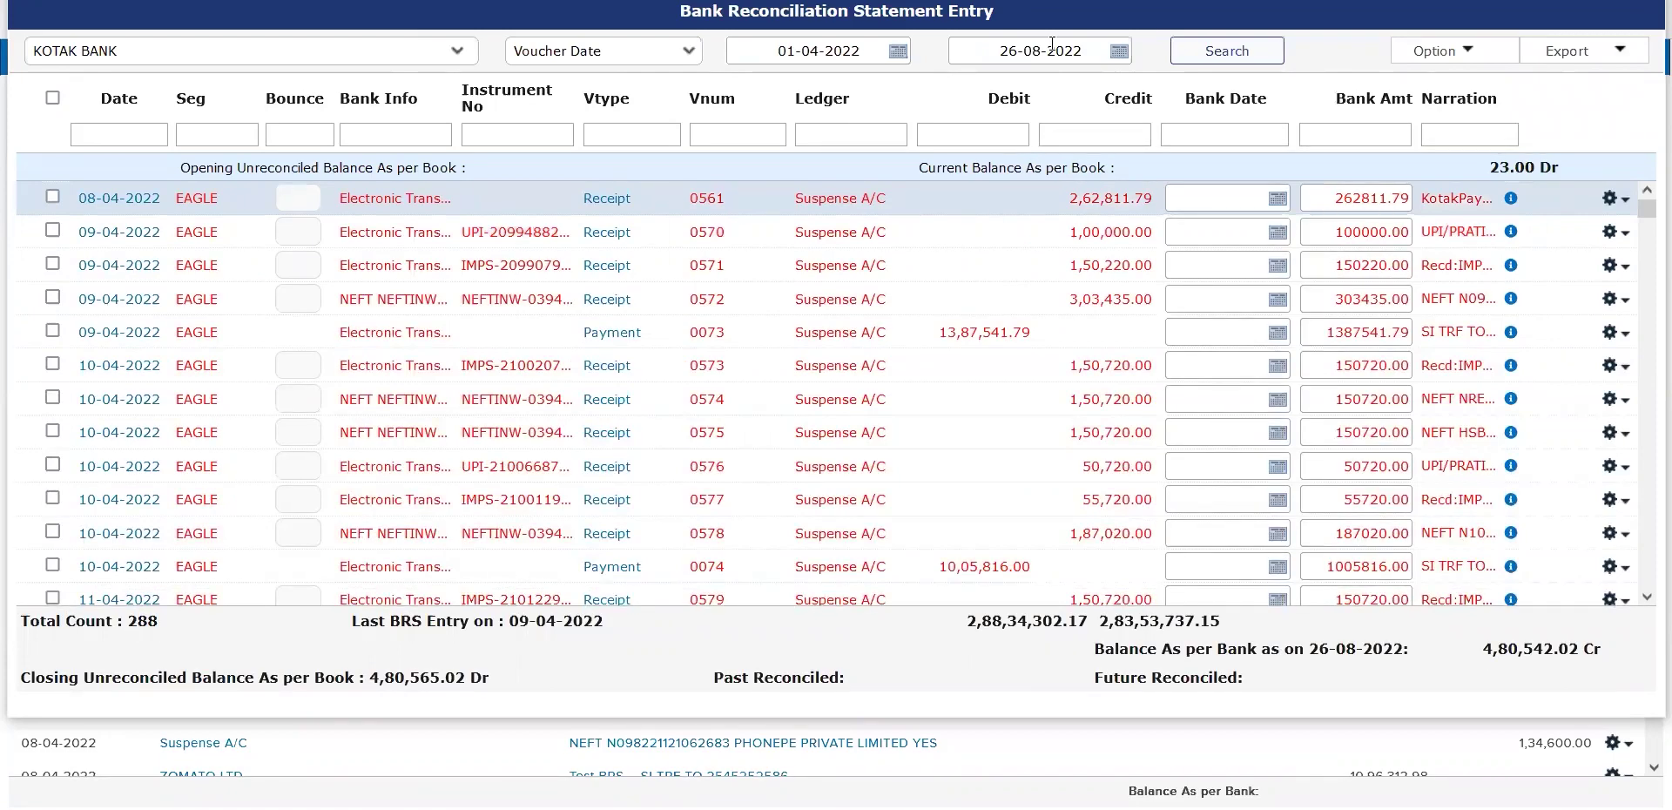
# - Check the actions available for receipt voucher 0571 and choose its voucher view
pyautogui.click(1609, 270)
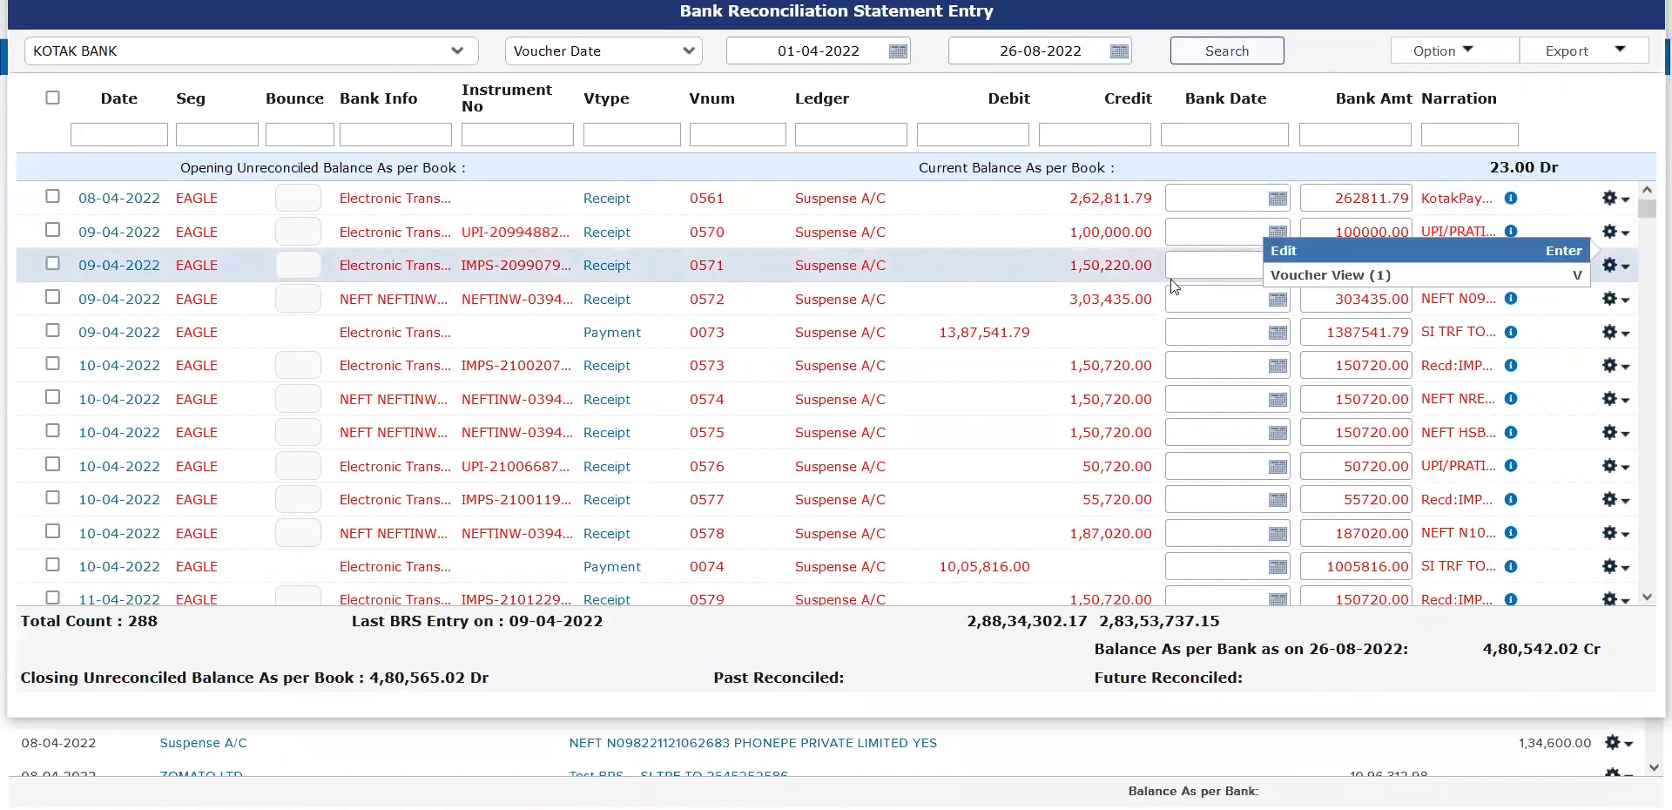
pyautogui.click(1347, 277)
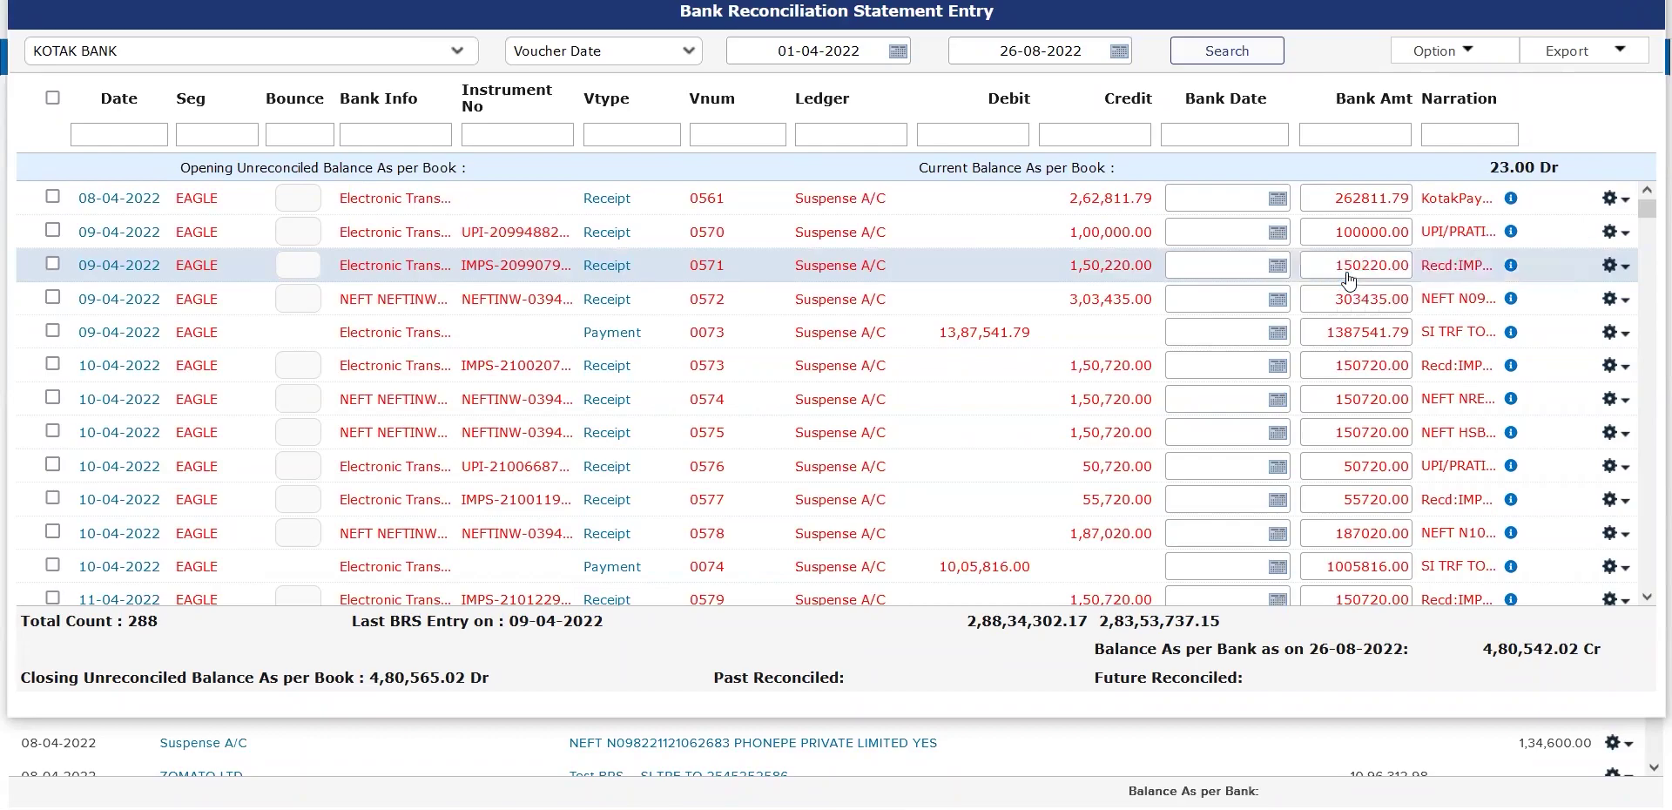
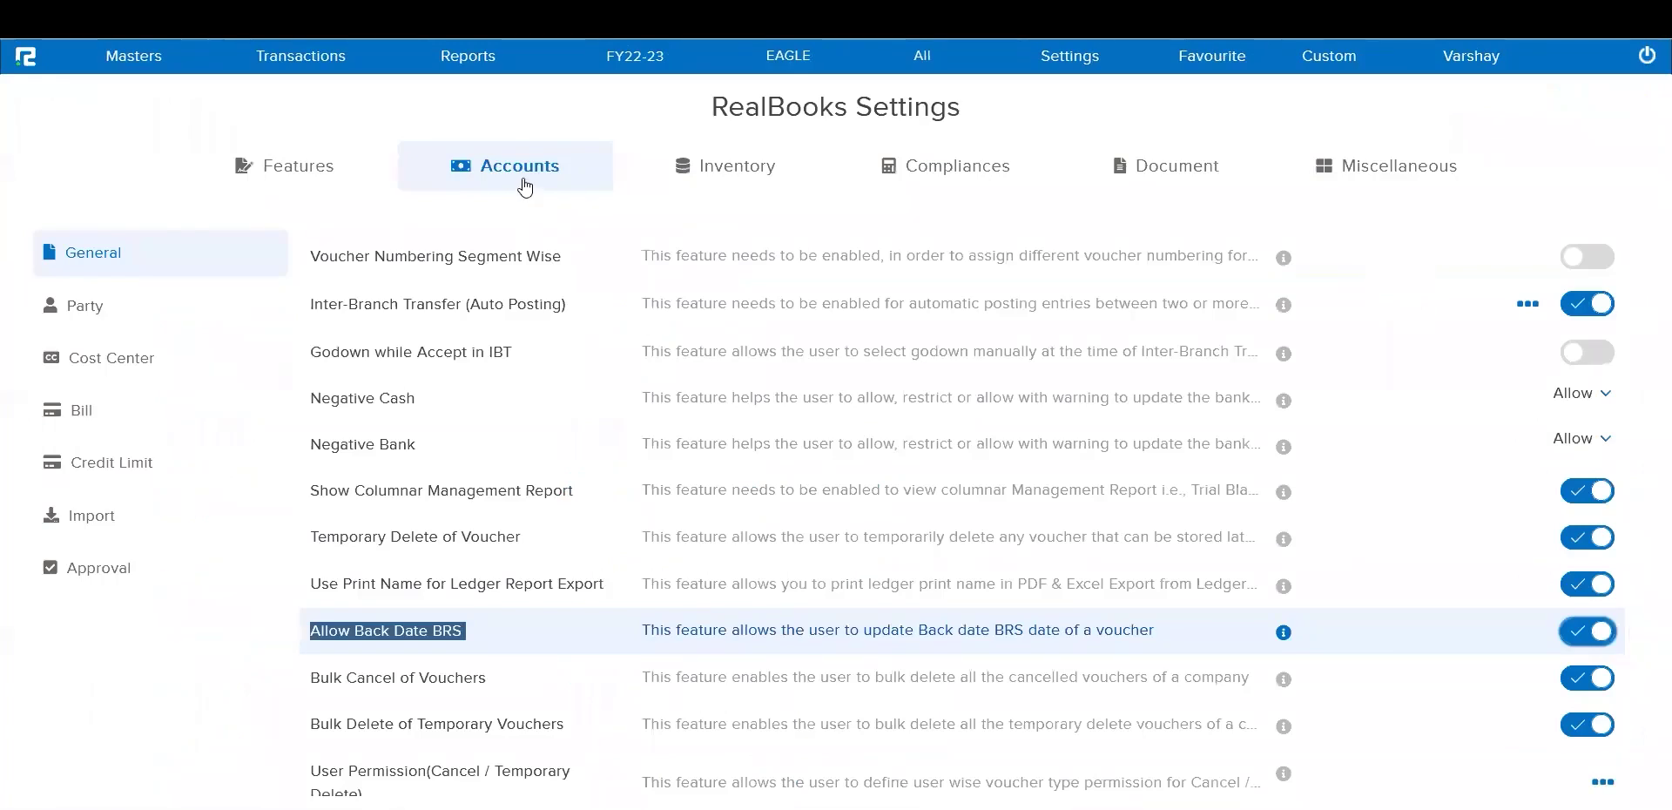
# - Set Load Count for BRS to 100 in the general Accounts settings
pyautogui.scroll(-3, 451, 531)
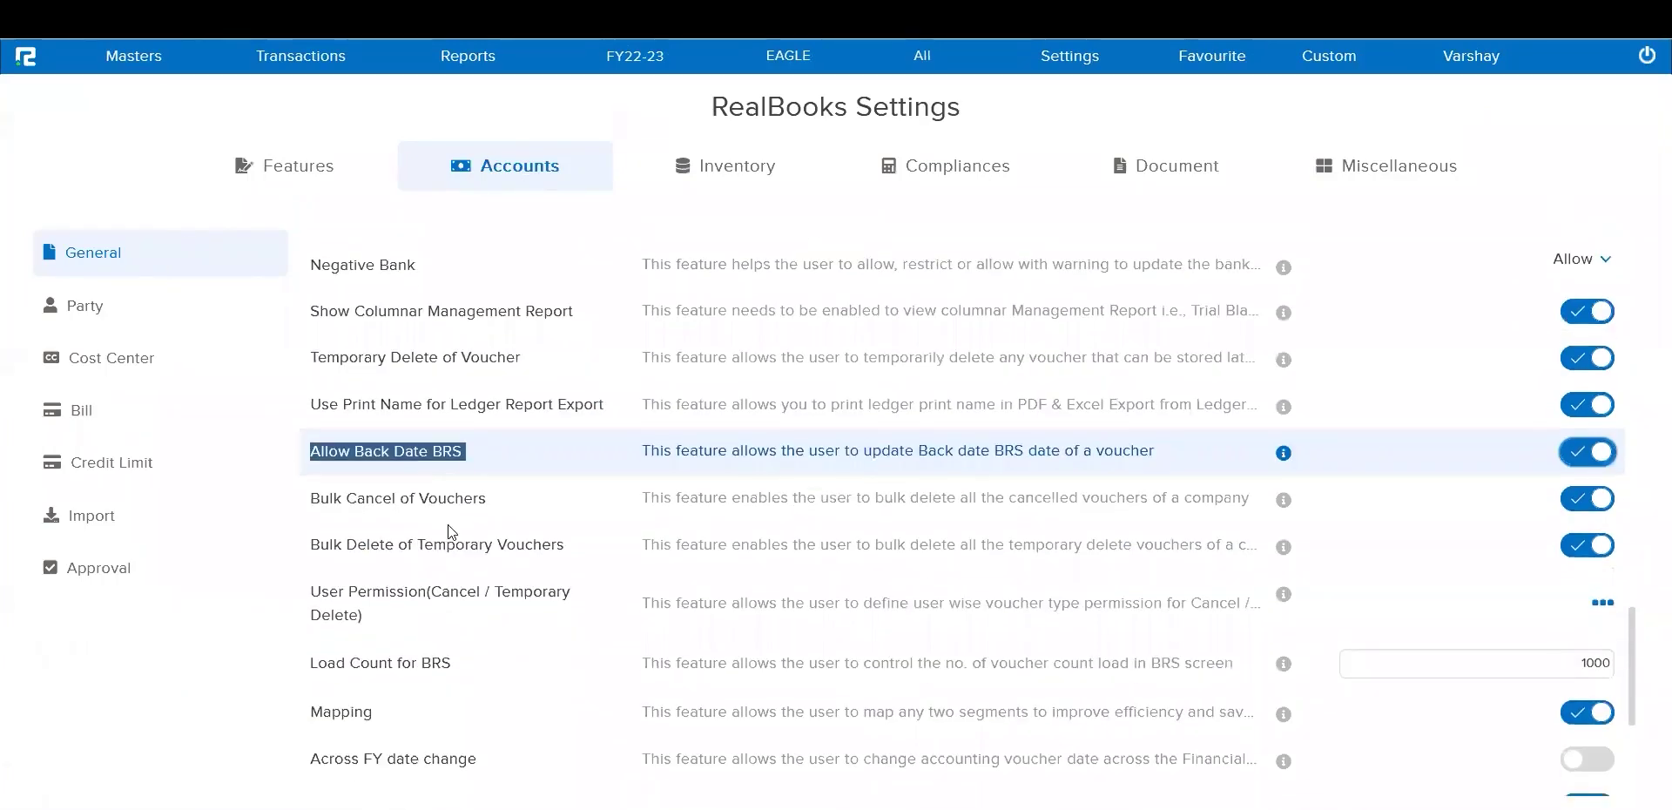
pyautogui.tripleClick(405, 641)
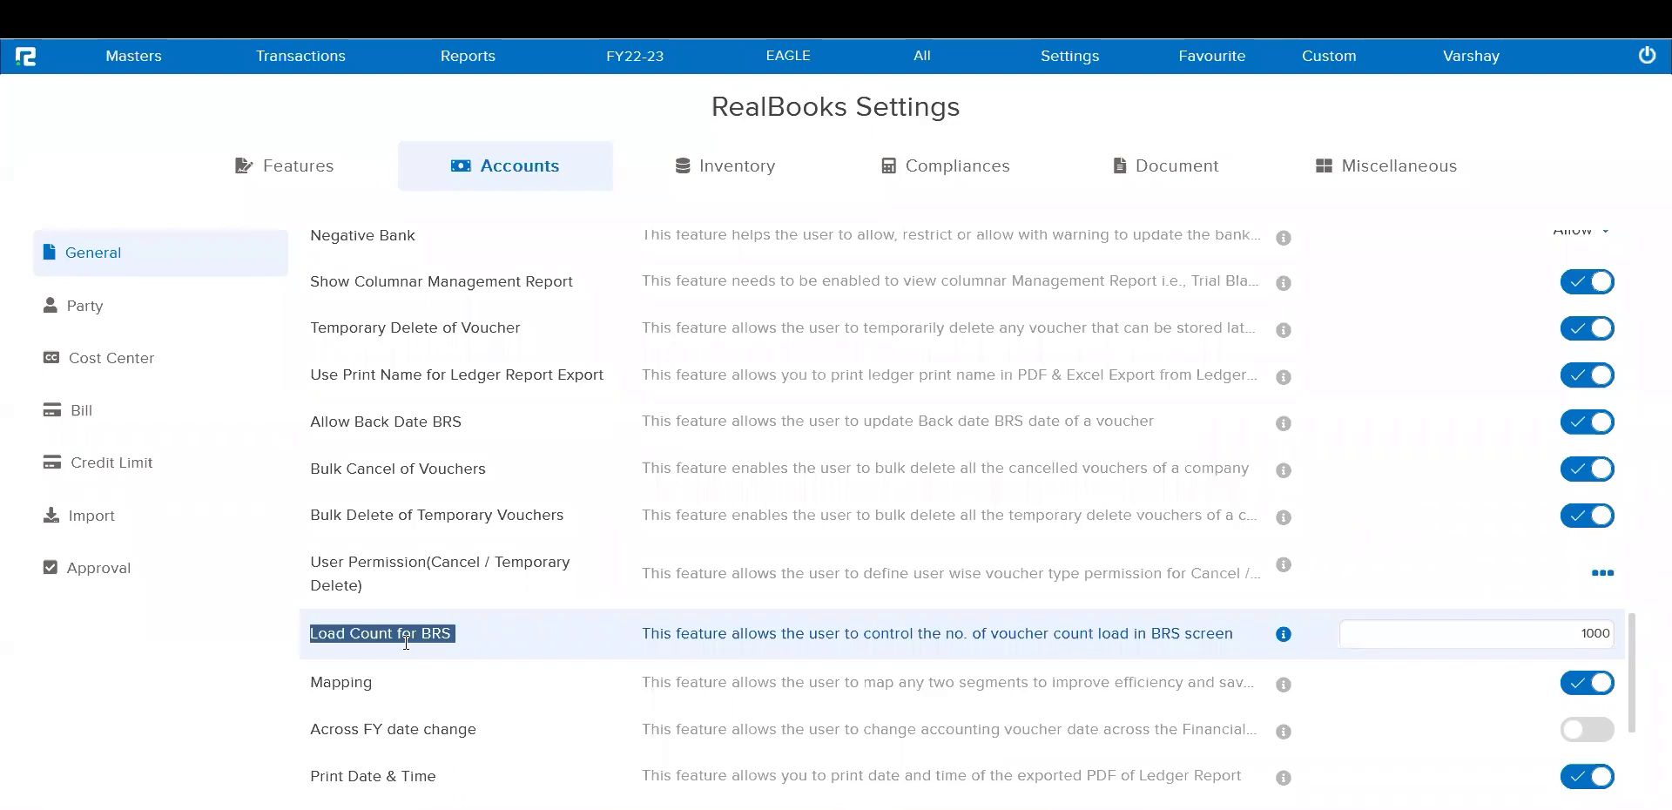
pyautogui.click(1564, 625)
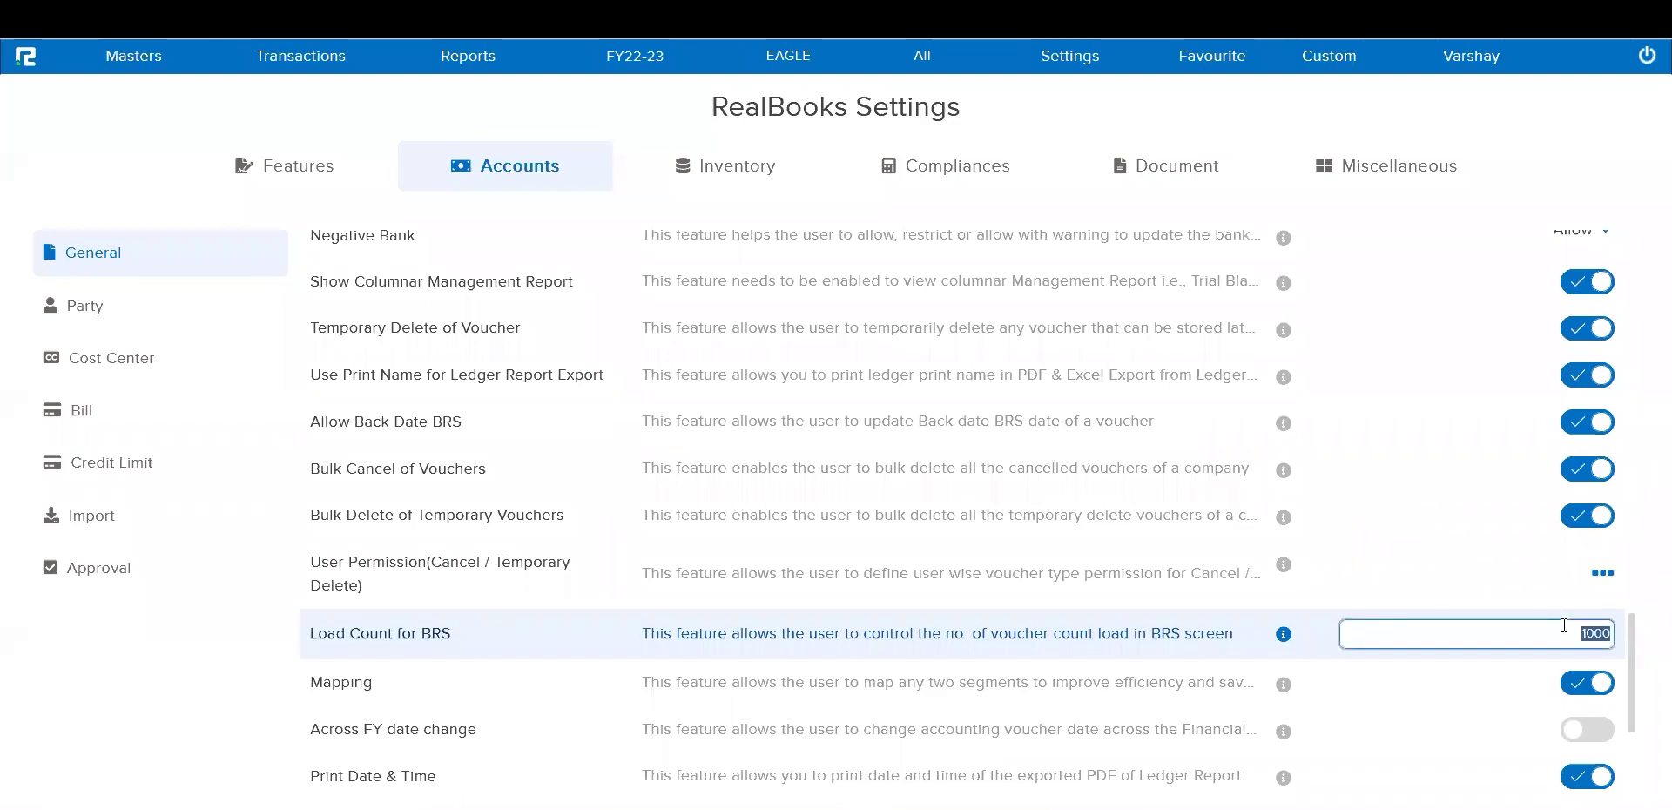
pyautogui.press('BackSpace')
pyautogui.write('100')
pyautogui.press('Return')
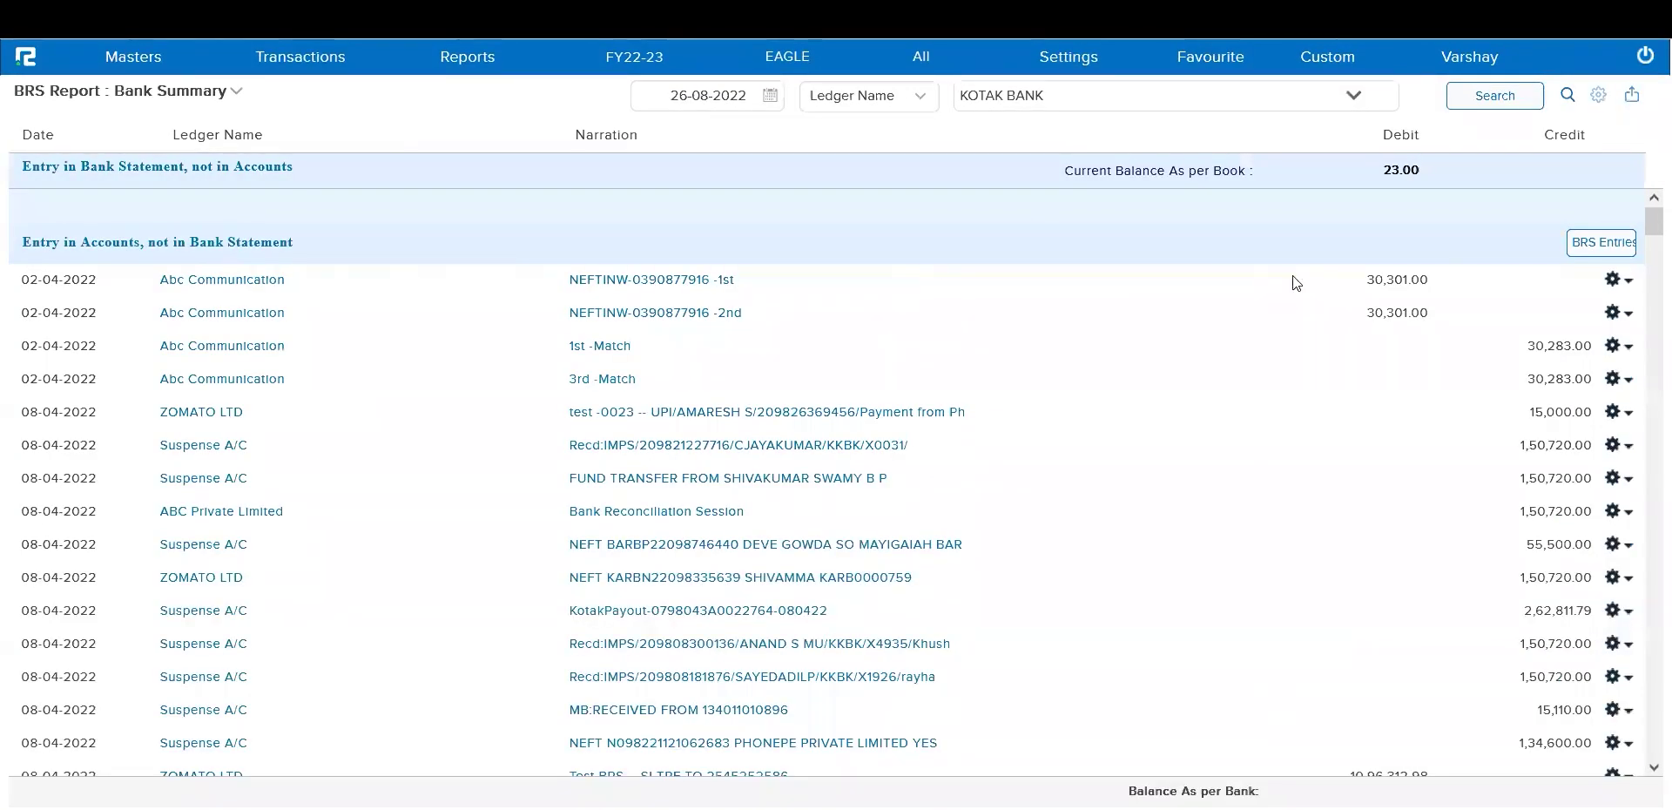
# - Refresh the Kotak Bank summary in the BRS report and load its BRS entries from 01-04-2022 by Voucher Date
pyautogui.click(1522, 96)
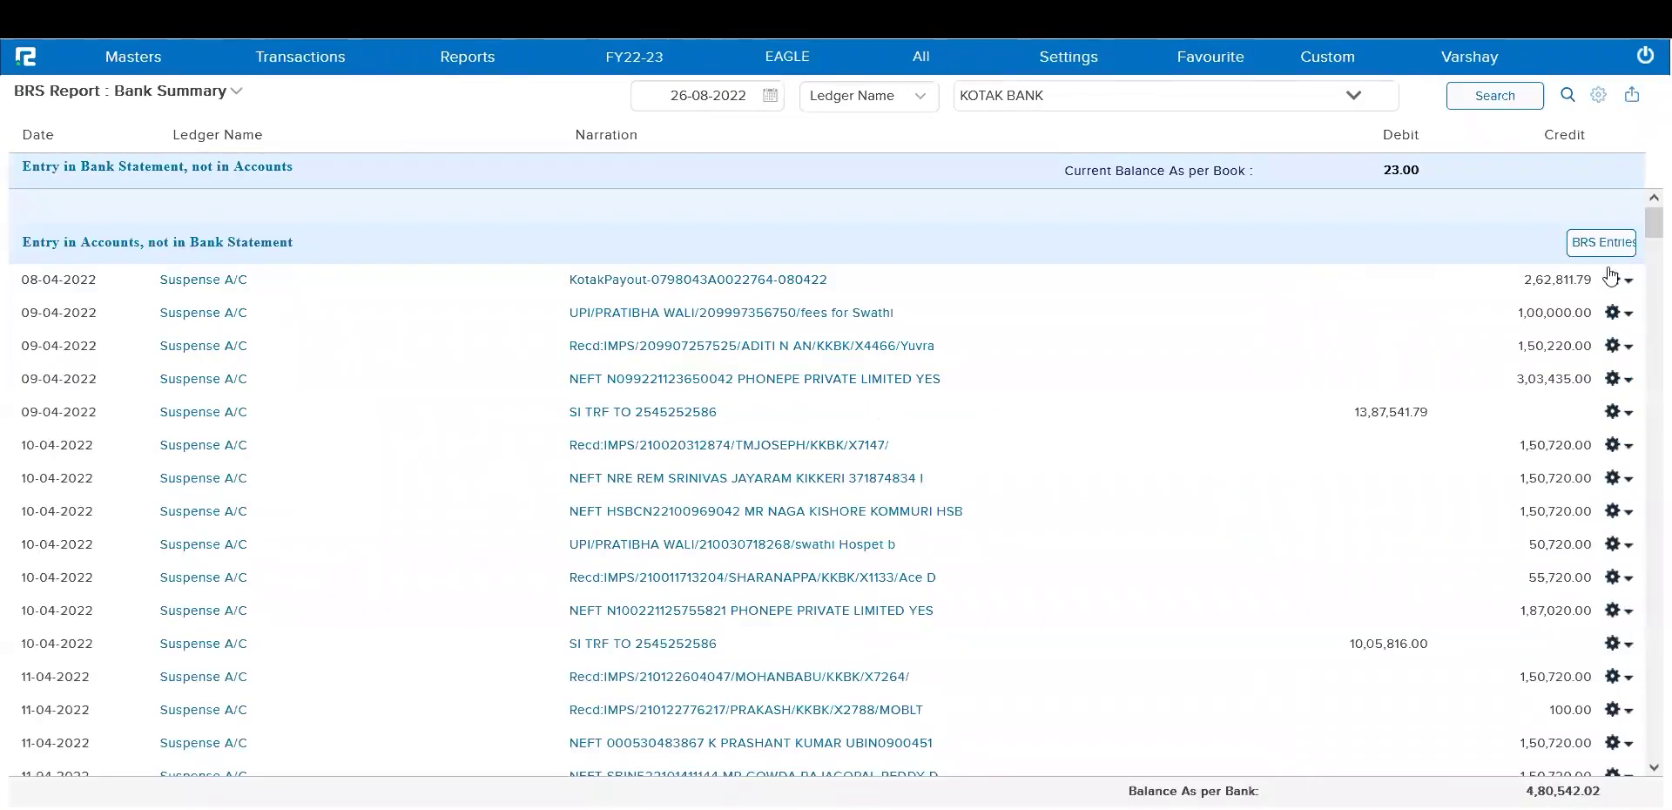
pyautogui.click(1601, 242)
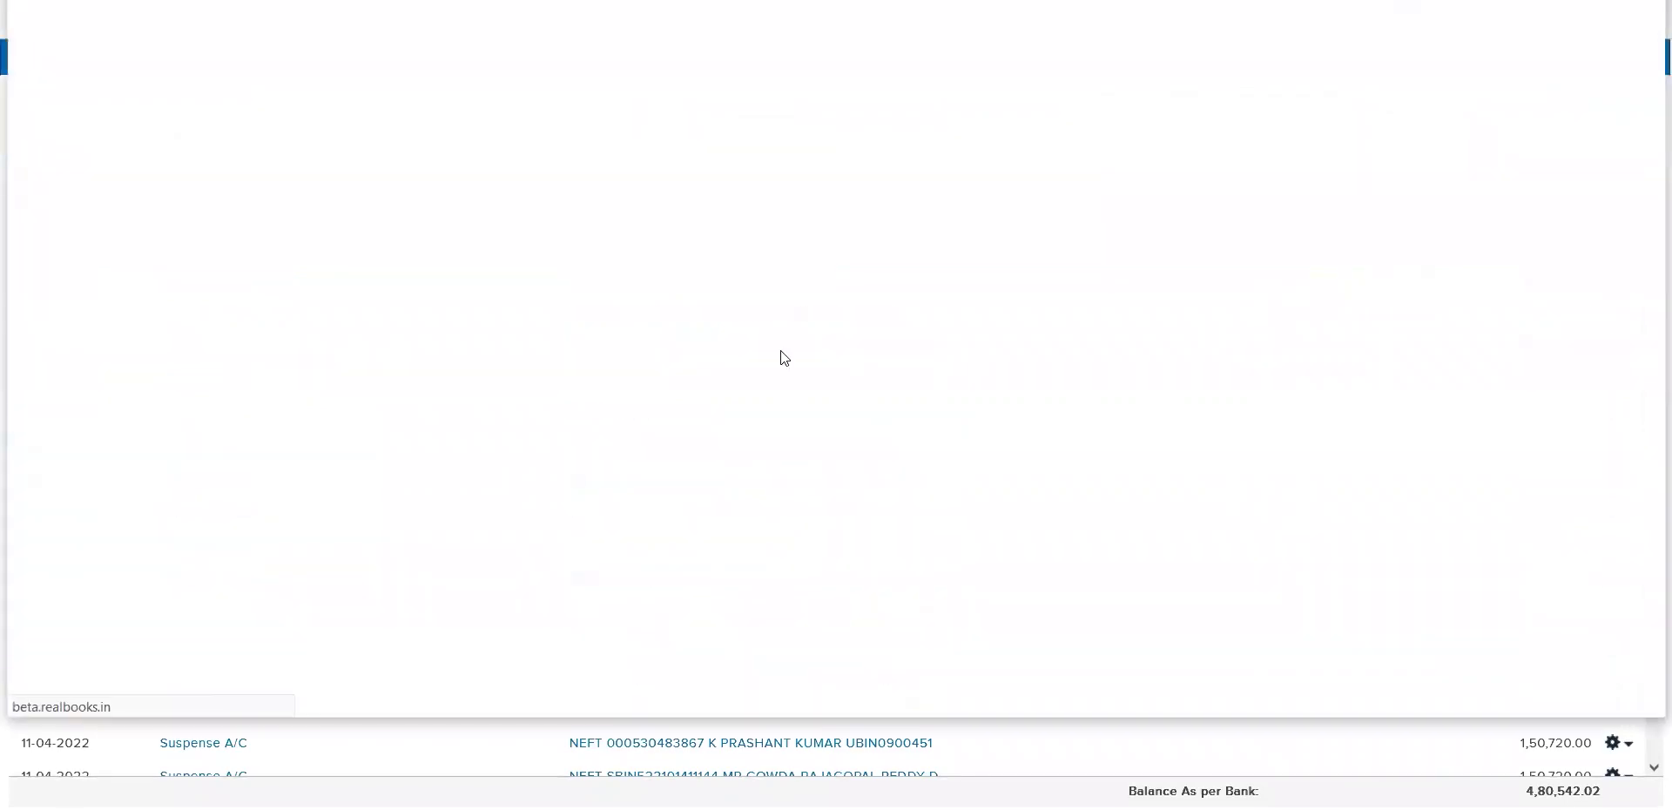
pyautogui.tripleClick(748, 53)
pyautogui.write('1')
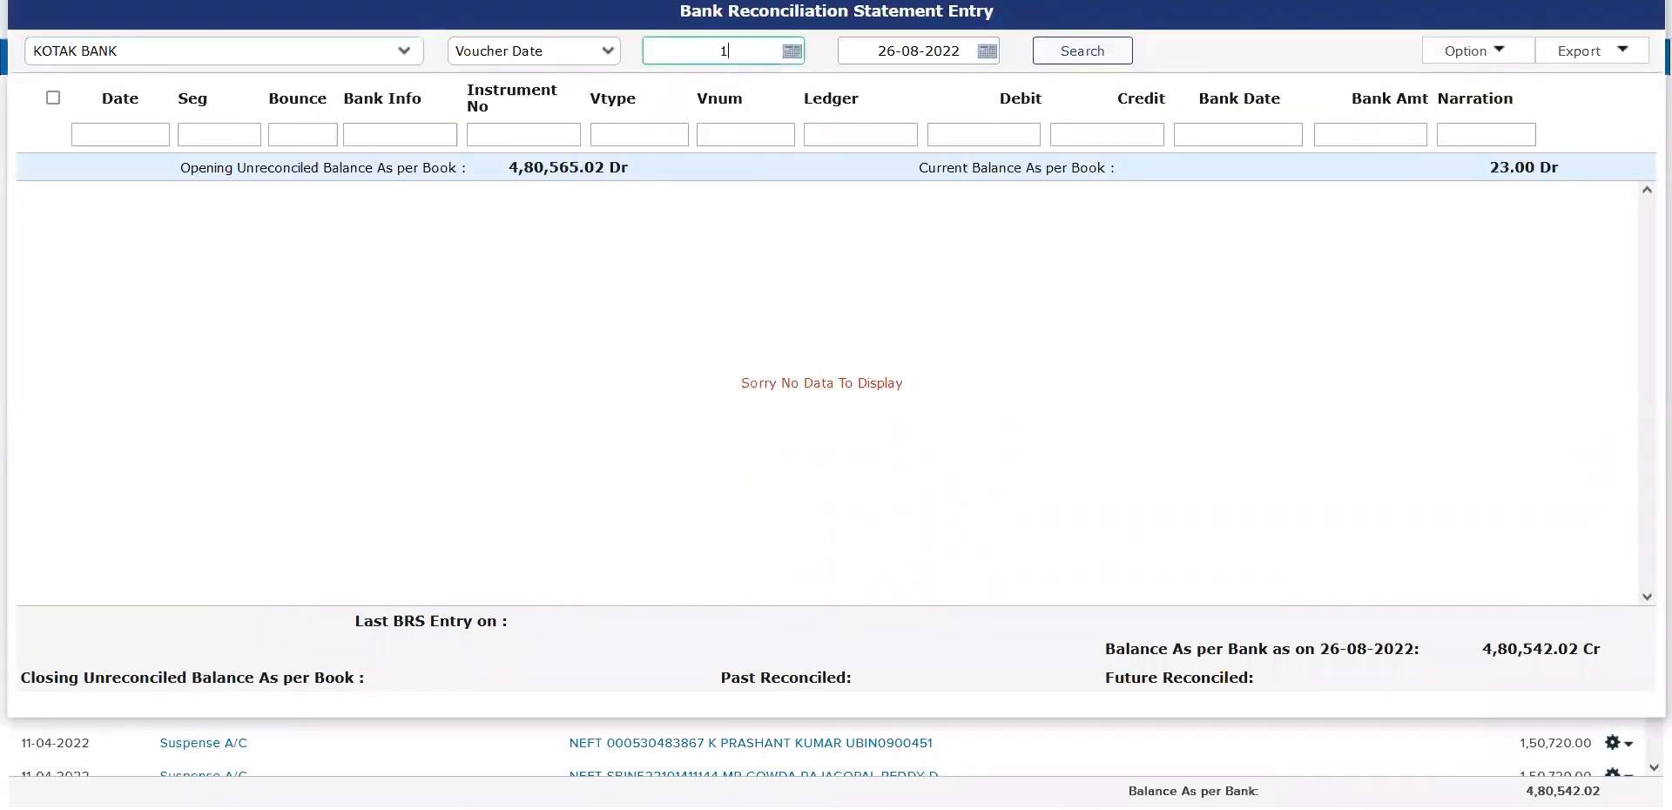
pyautogui.write('-4-2022')
pyautogui.click(1070, 50)
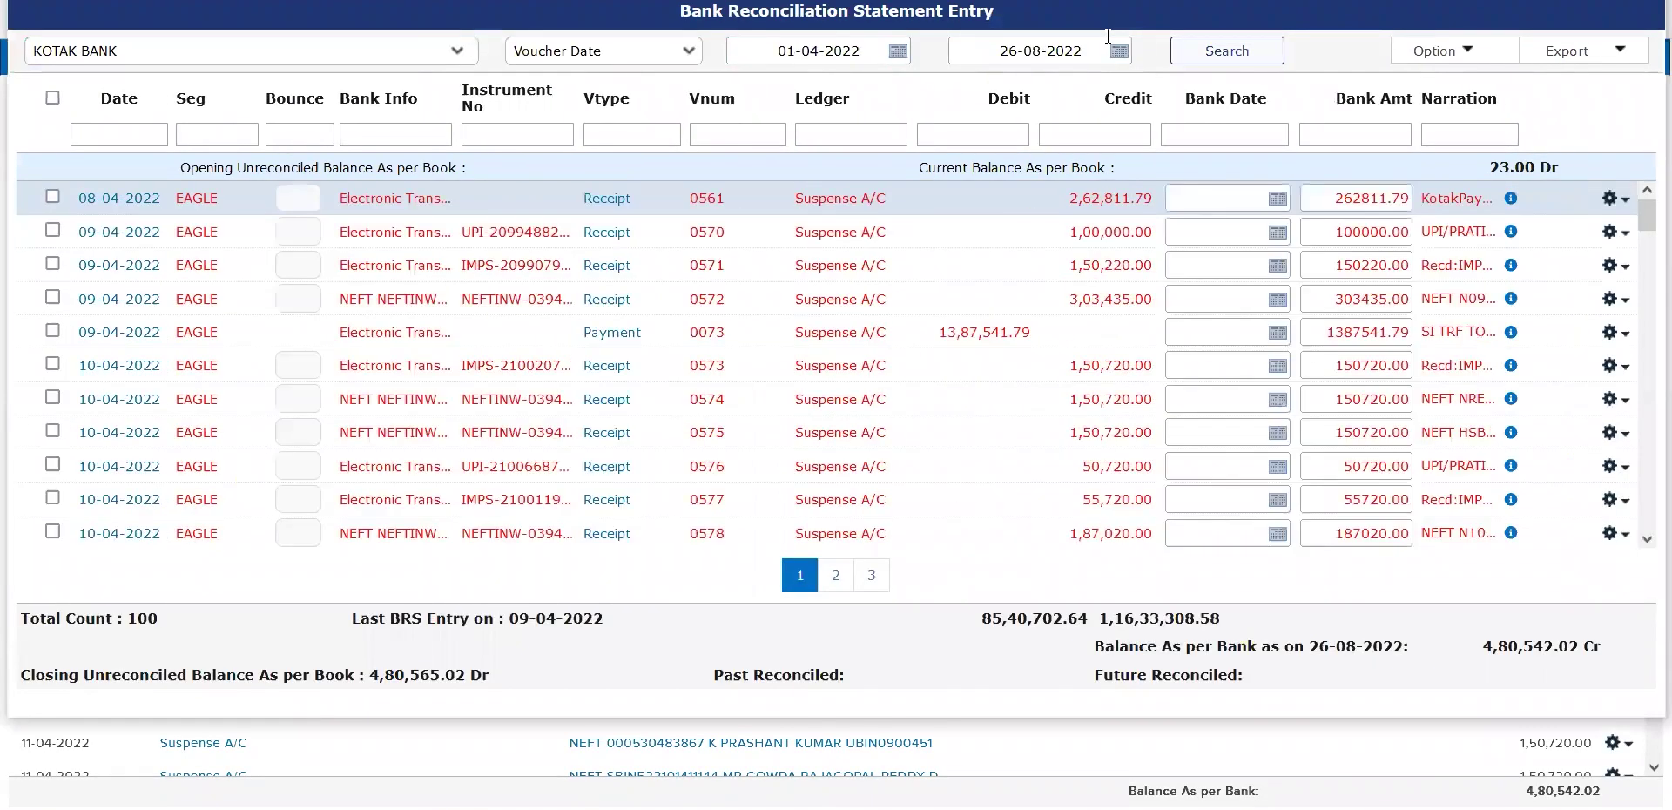
# - Look through pages 2 and 3 of the BRS entries, return to page 1, and close the entry window
pyautogui.click(835, 575)
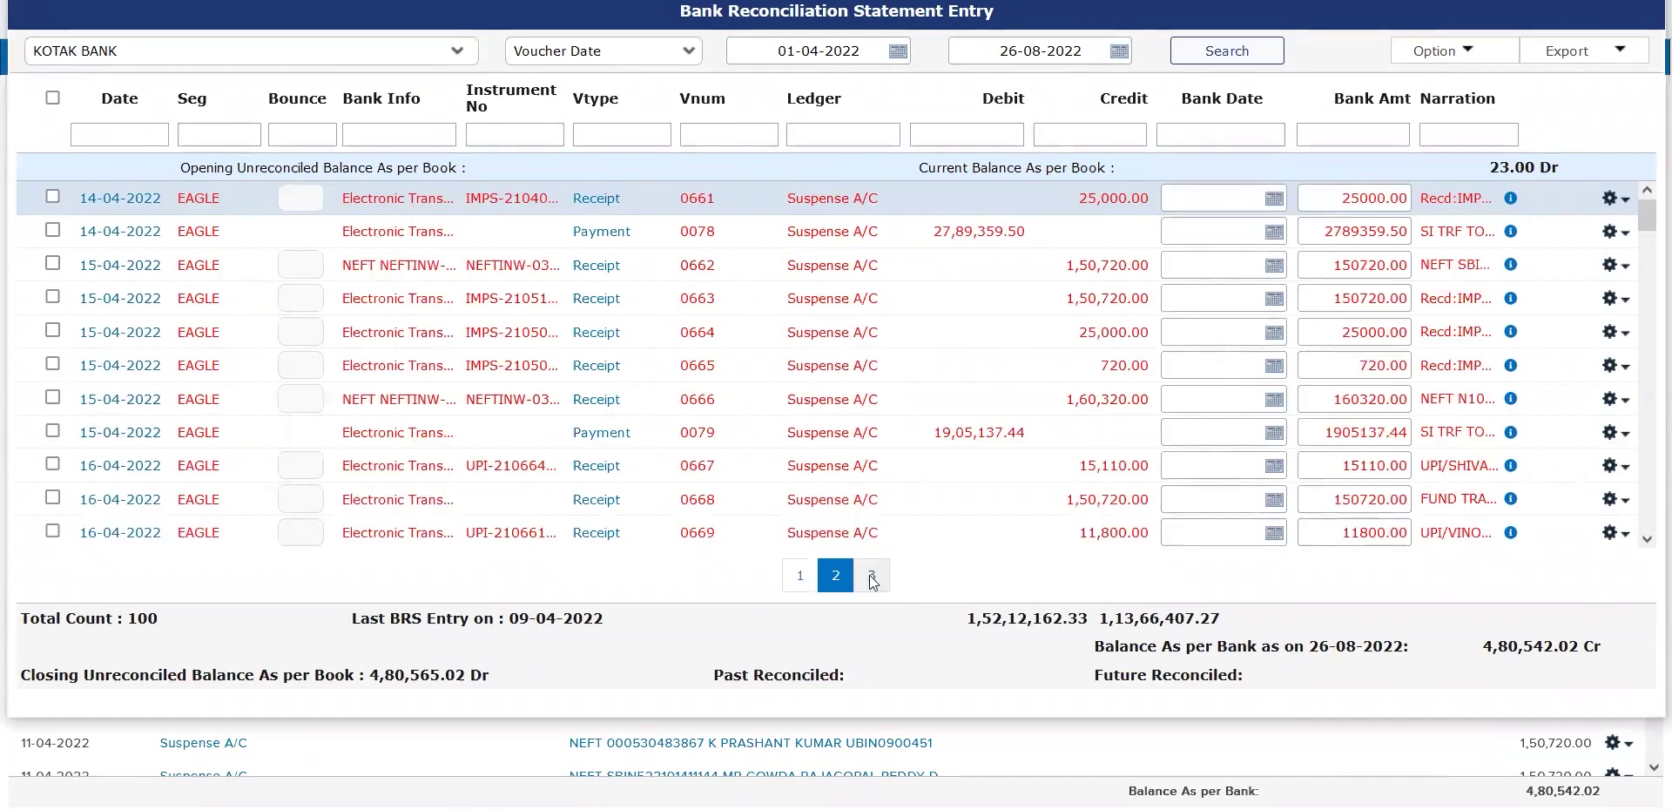
pyautogui.click(871, 579)
pyautogui.click(800, 577)
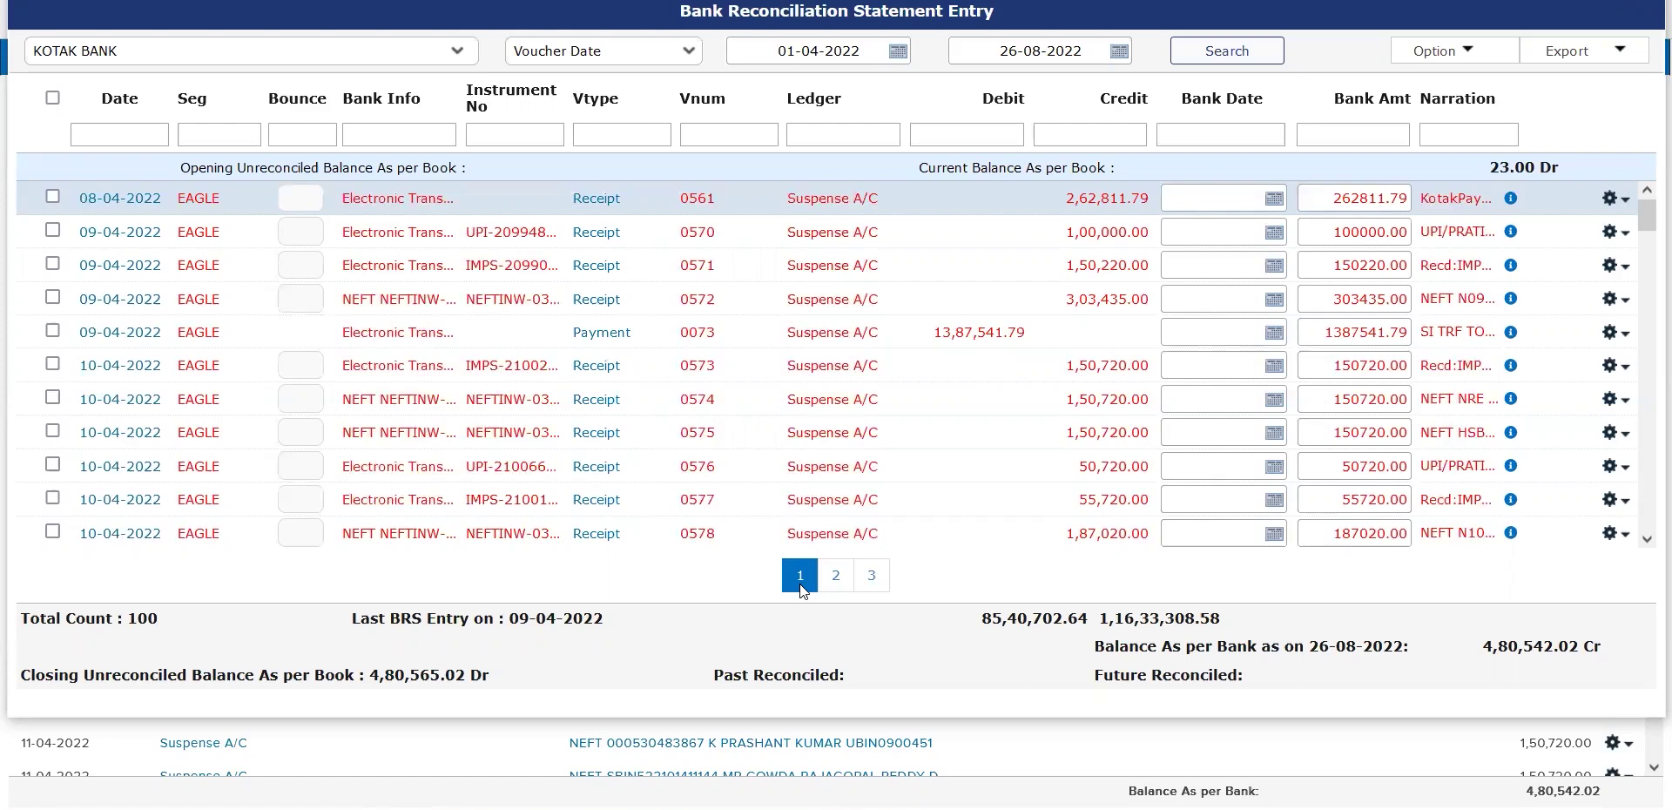
pyautogui.press('Escape')
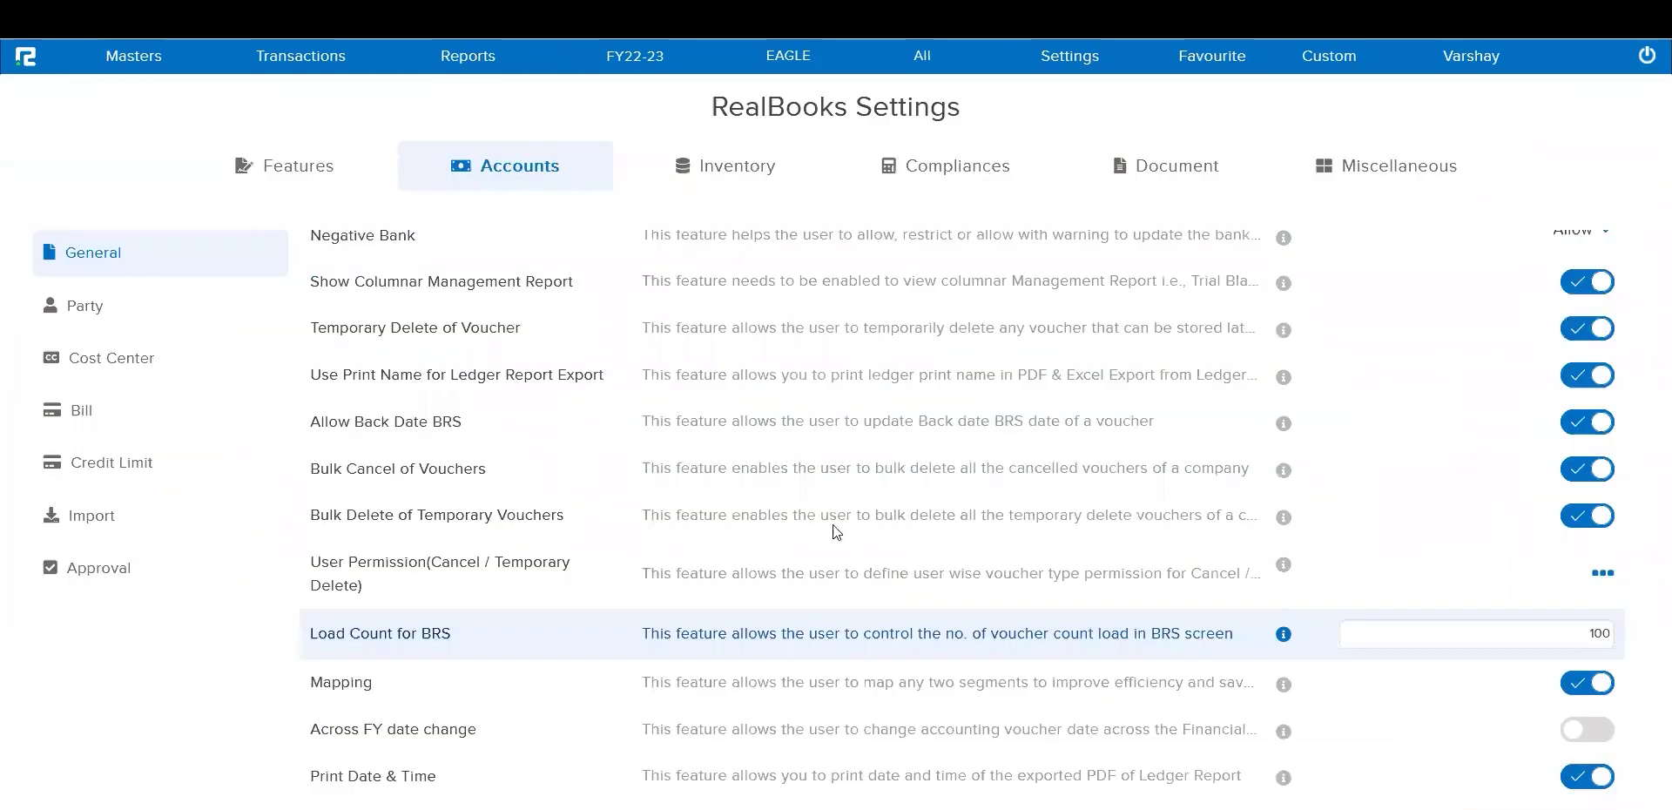
# - Set Load Count for BRS to 1000 in the general Accounts settings
pyautogui.click(1546, 638)
pyautogui.press('BackSpace')
pyautogui.press('BackSpace')
pyautogui.write('000')
pyautogui.click(1224, 638)
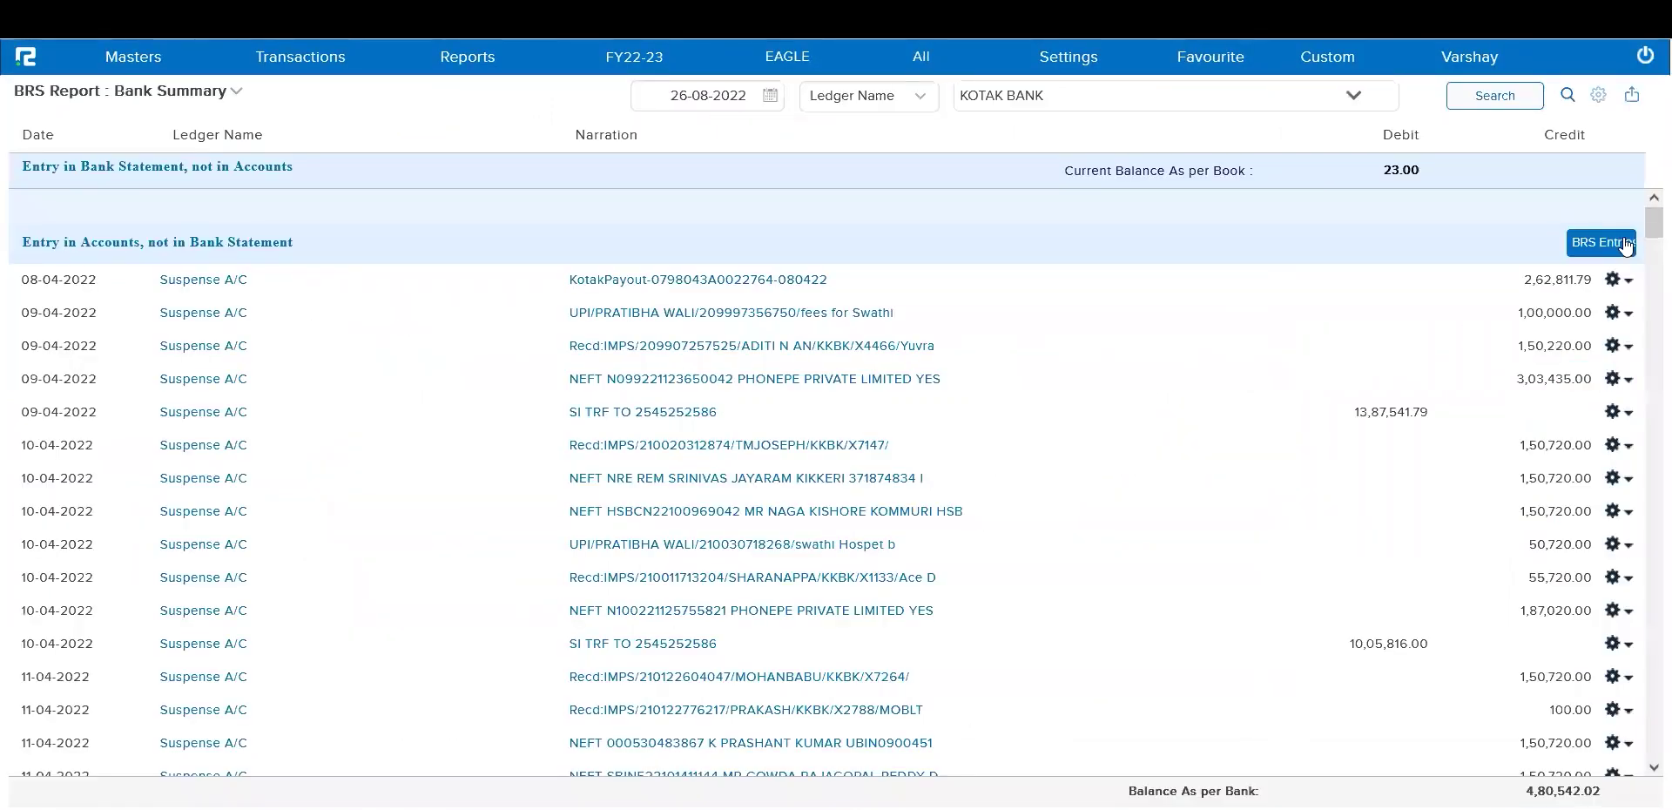
# - Reopen the Kotak Bank BRS entries from the report and search them from 01-04-2022
pyautogui.click(1626, 243)
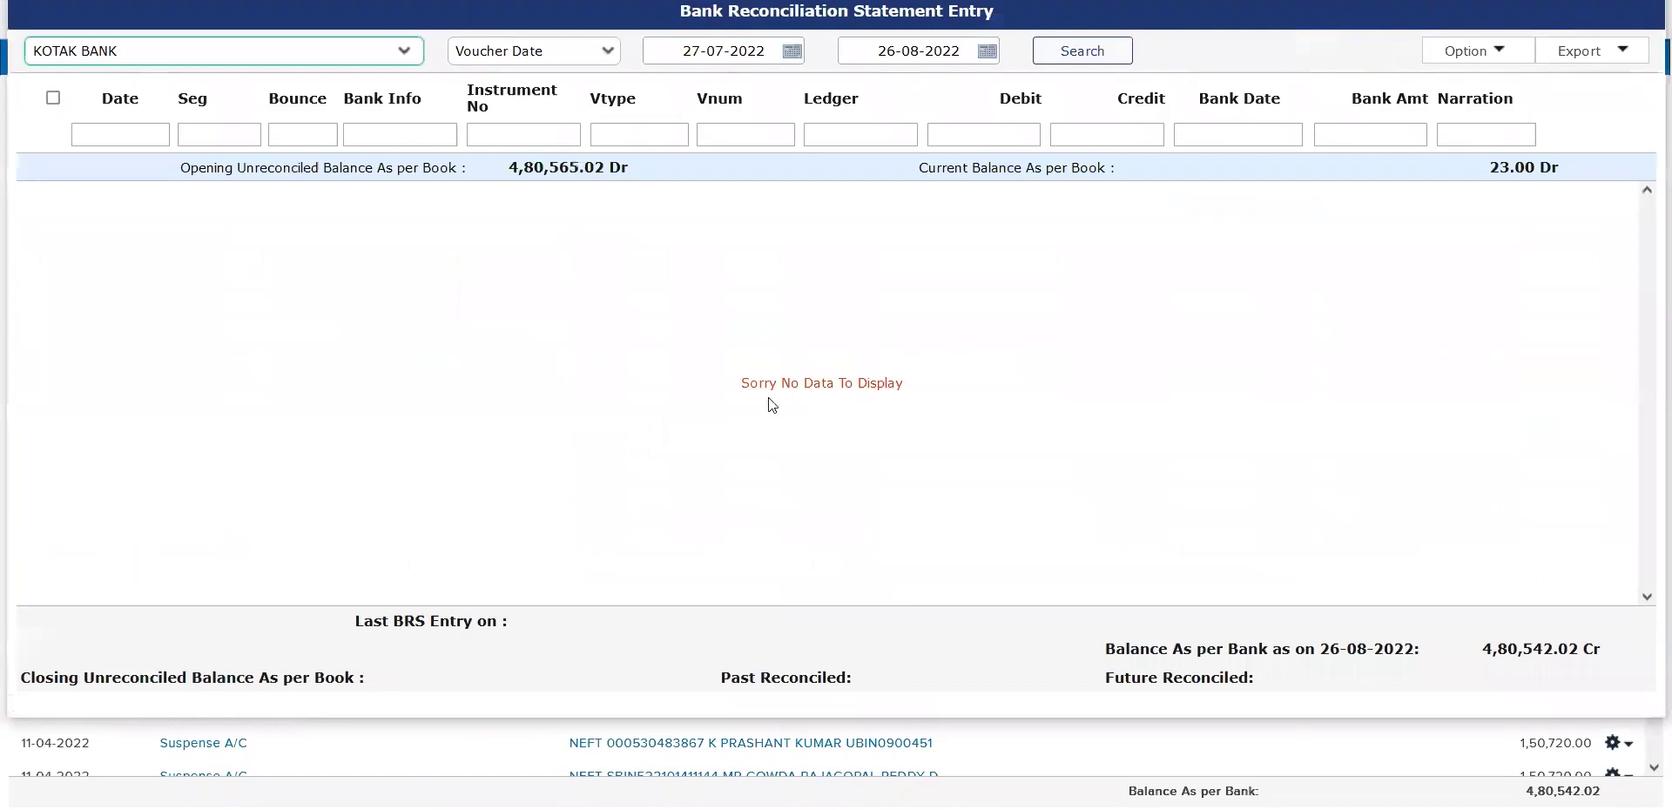
pyautogui.click(721, 51)
pyautogui.write('1-04-2022')
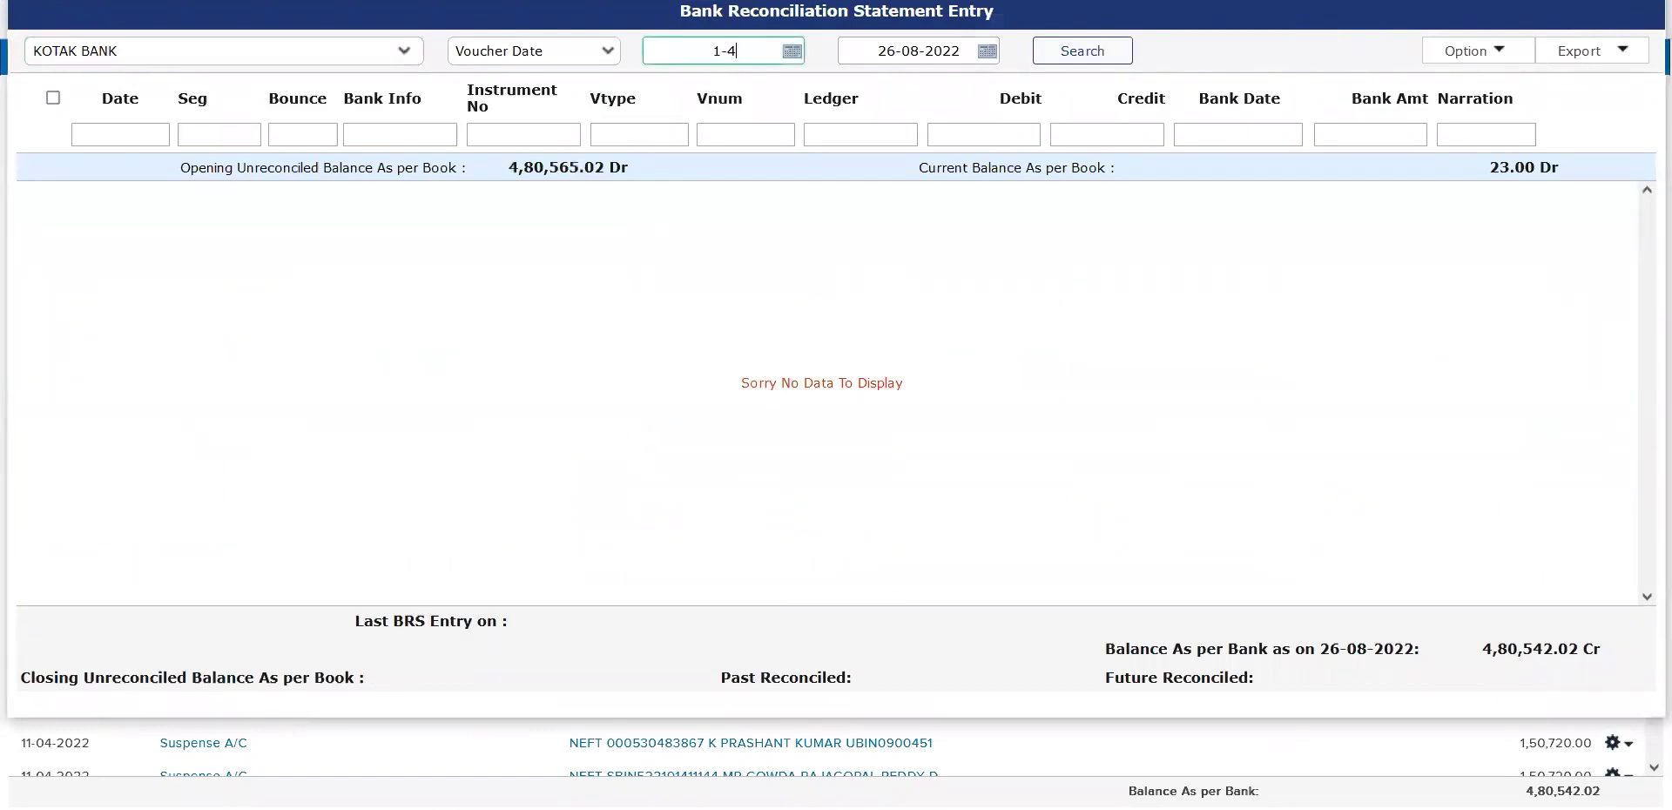
pyautogui.press('Tab')
pyautogui.press('Tab')
pyautogui.press('Return')
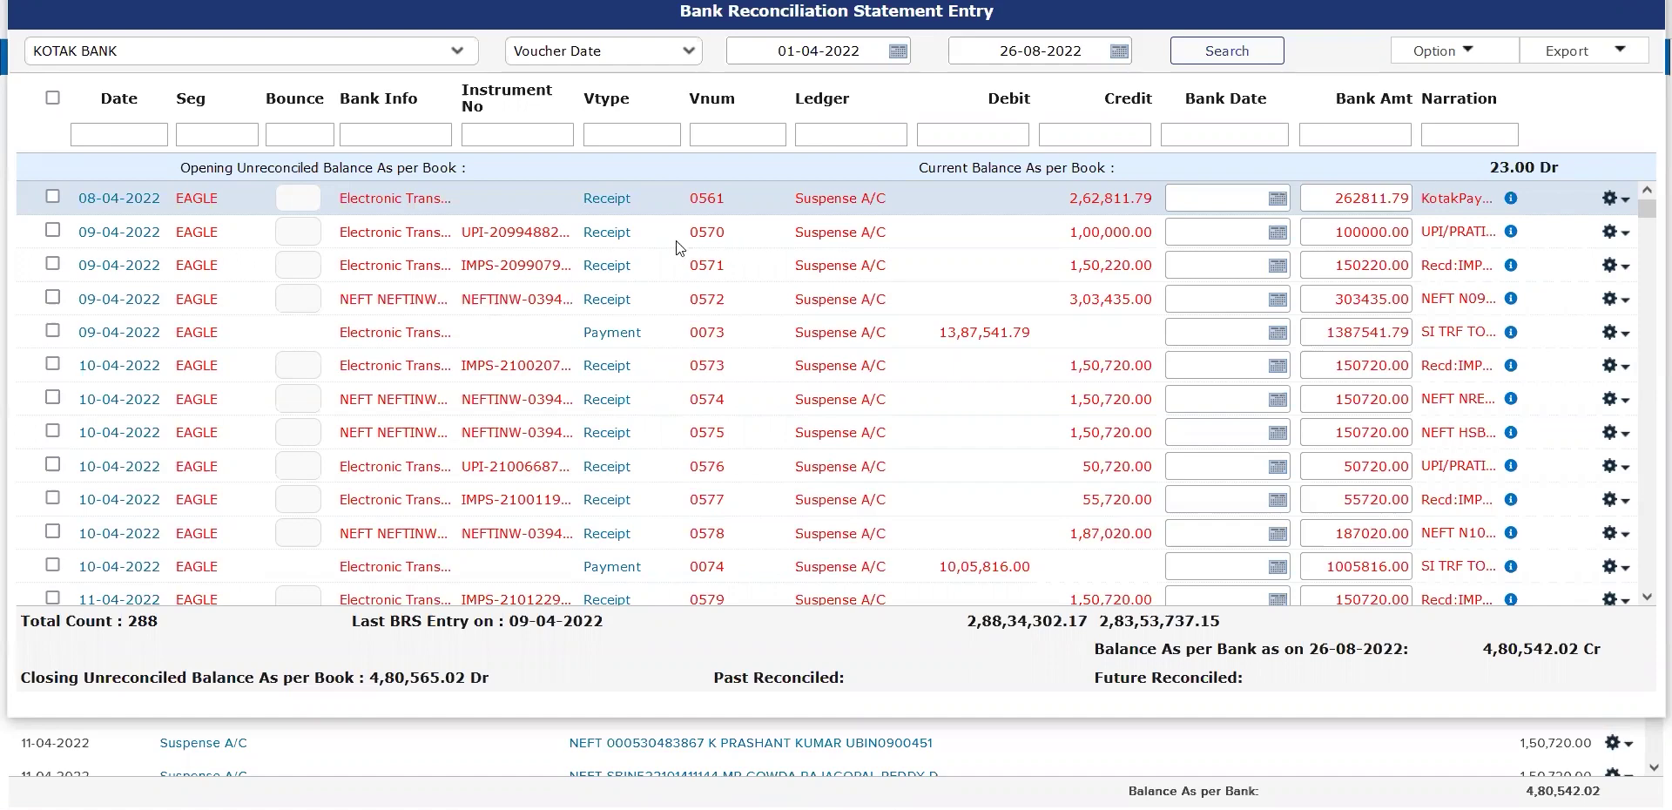
# - Reconcile receipt 0570 and mark it as a cheque bounce dated 09-04-2022, and close the BRS entry window
pyautogui.click(366, 242)
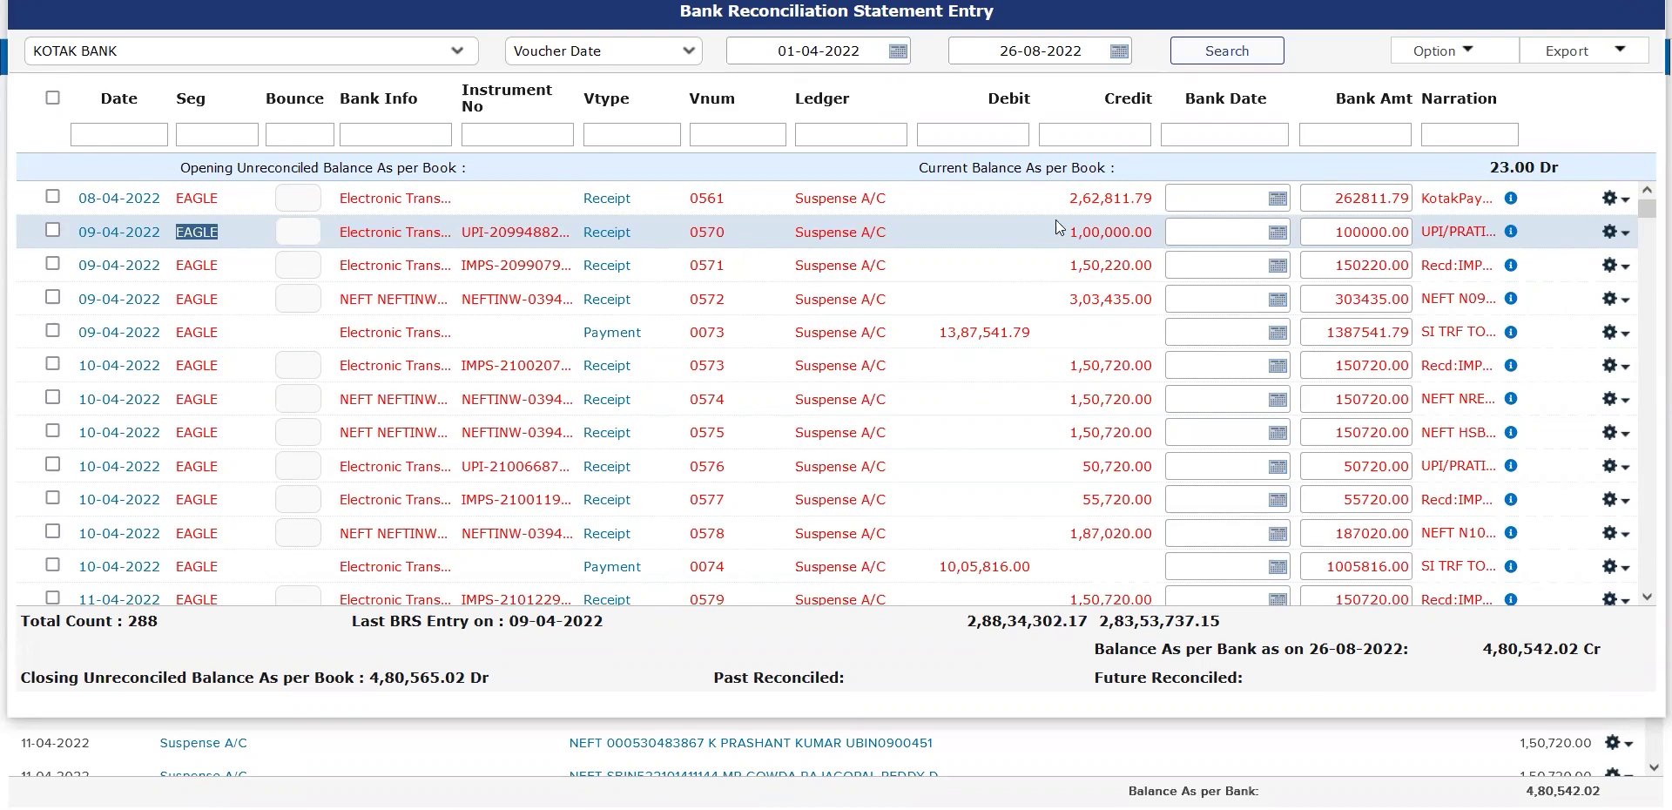
pyautogui.doubleClick(1103, 233)
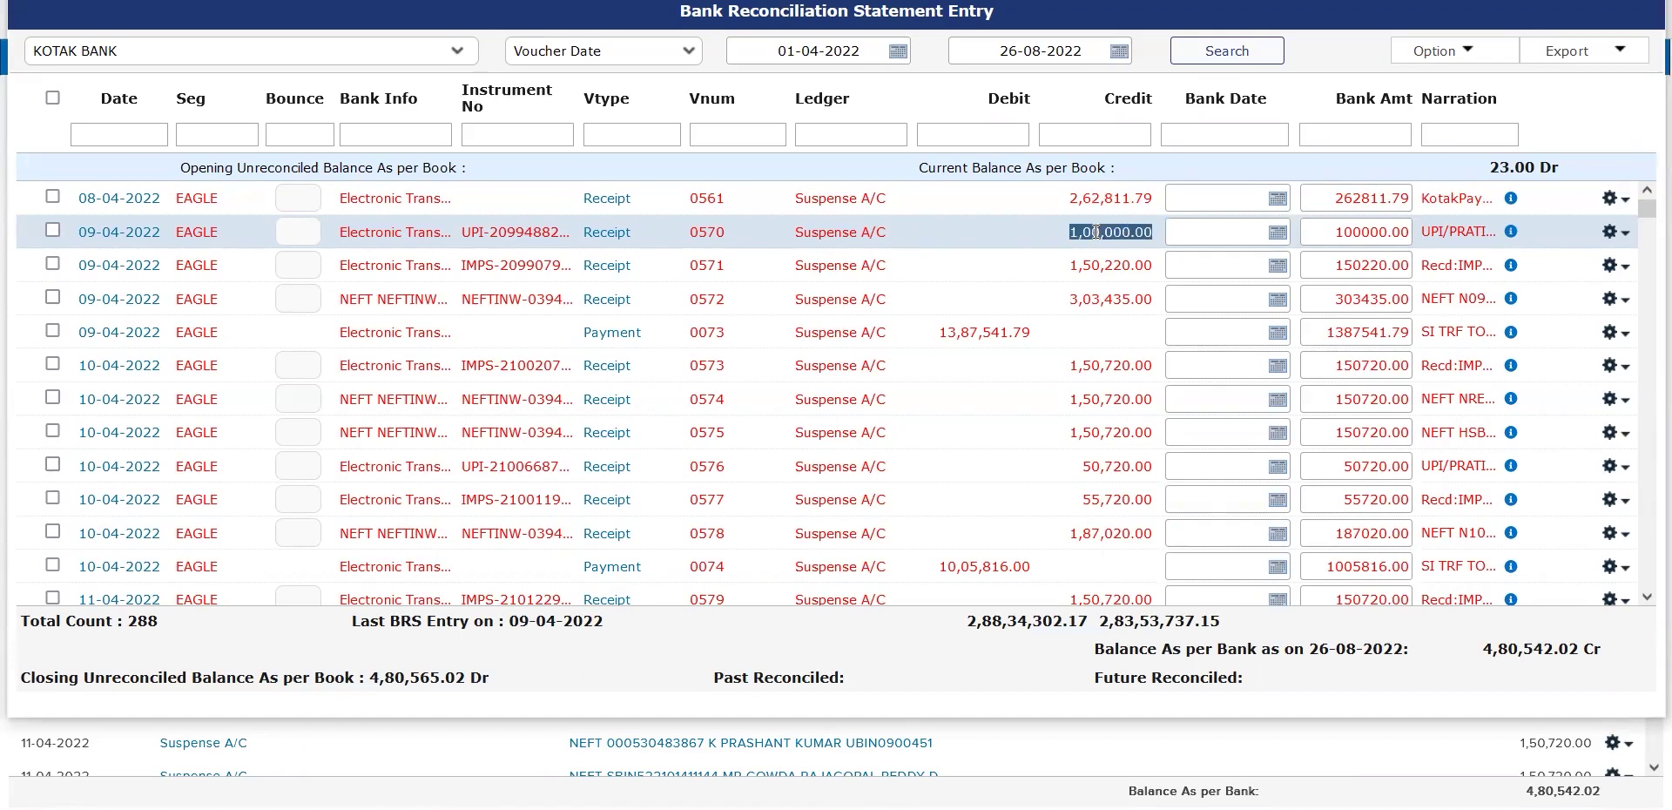
pyautogui.click(297, 232)
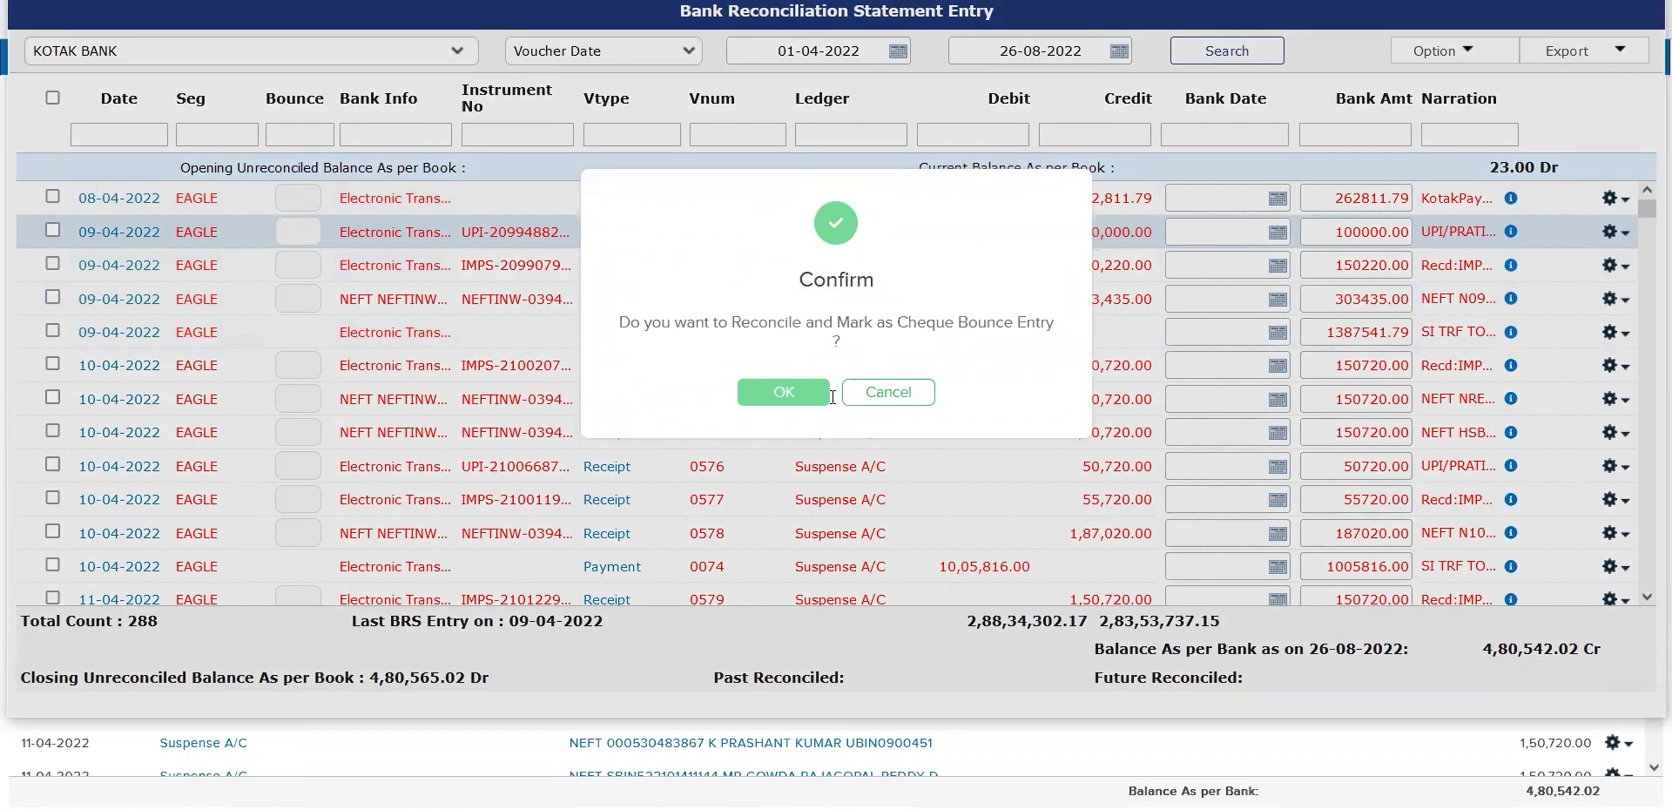
pyautogui.click(788, 397)
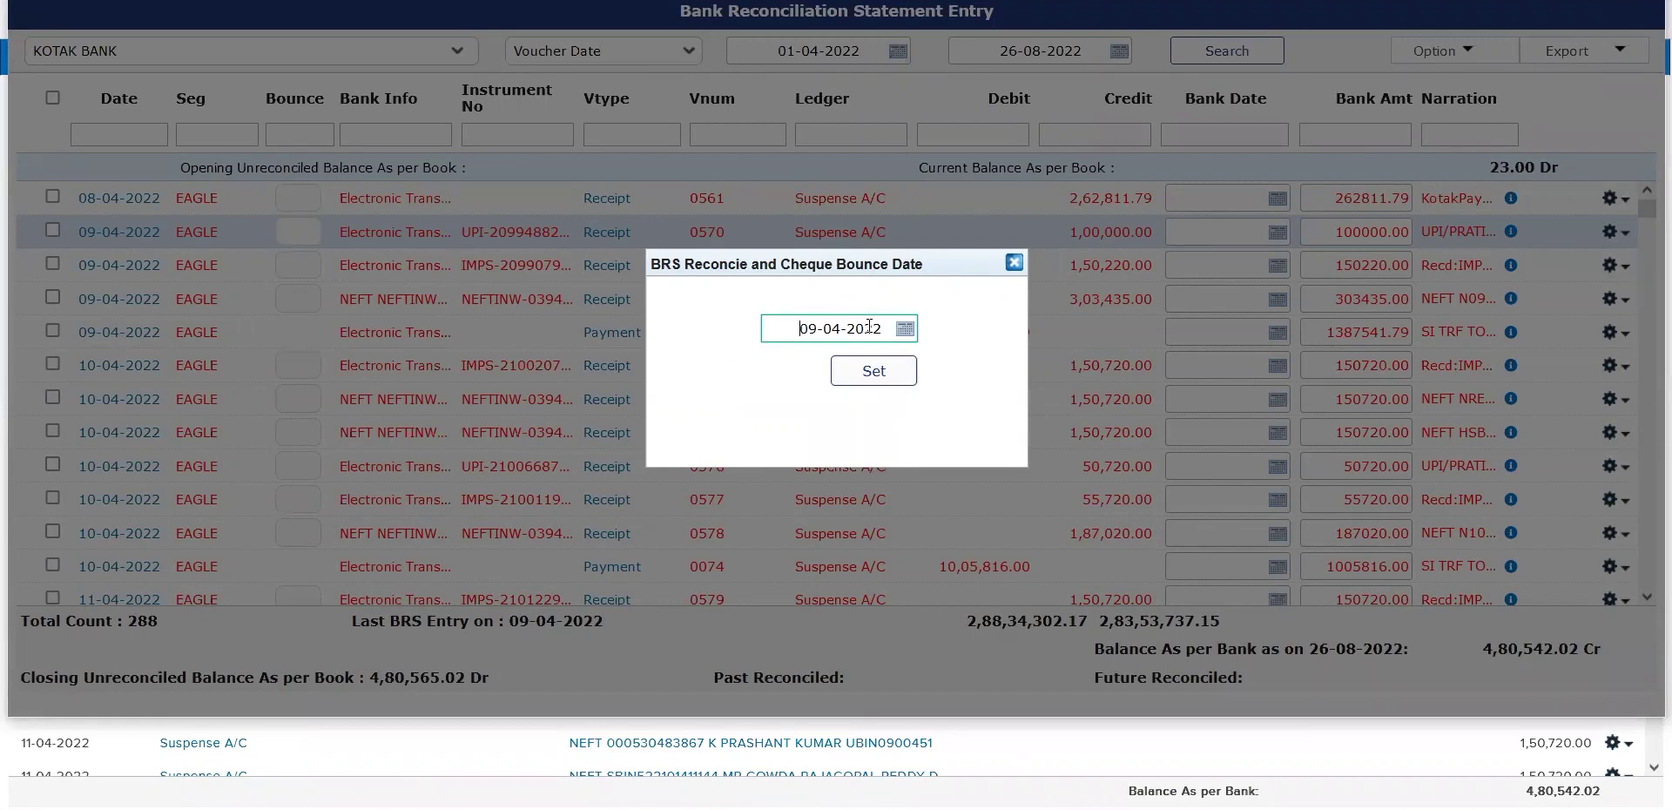
pyautogui.click(883, 372)
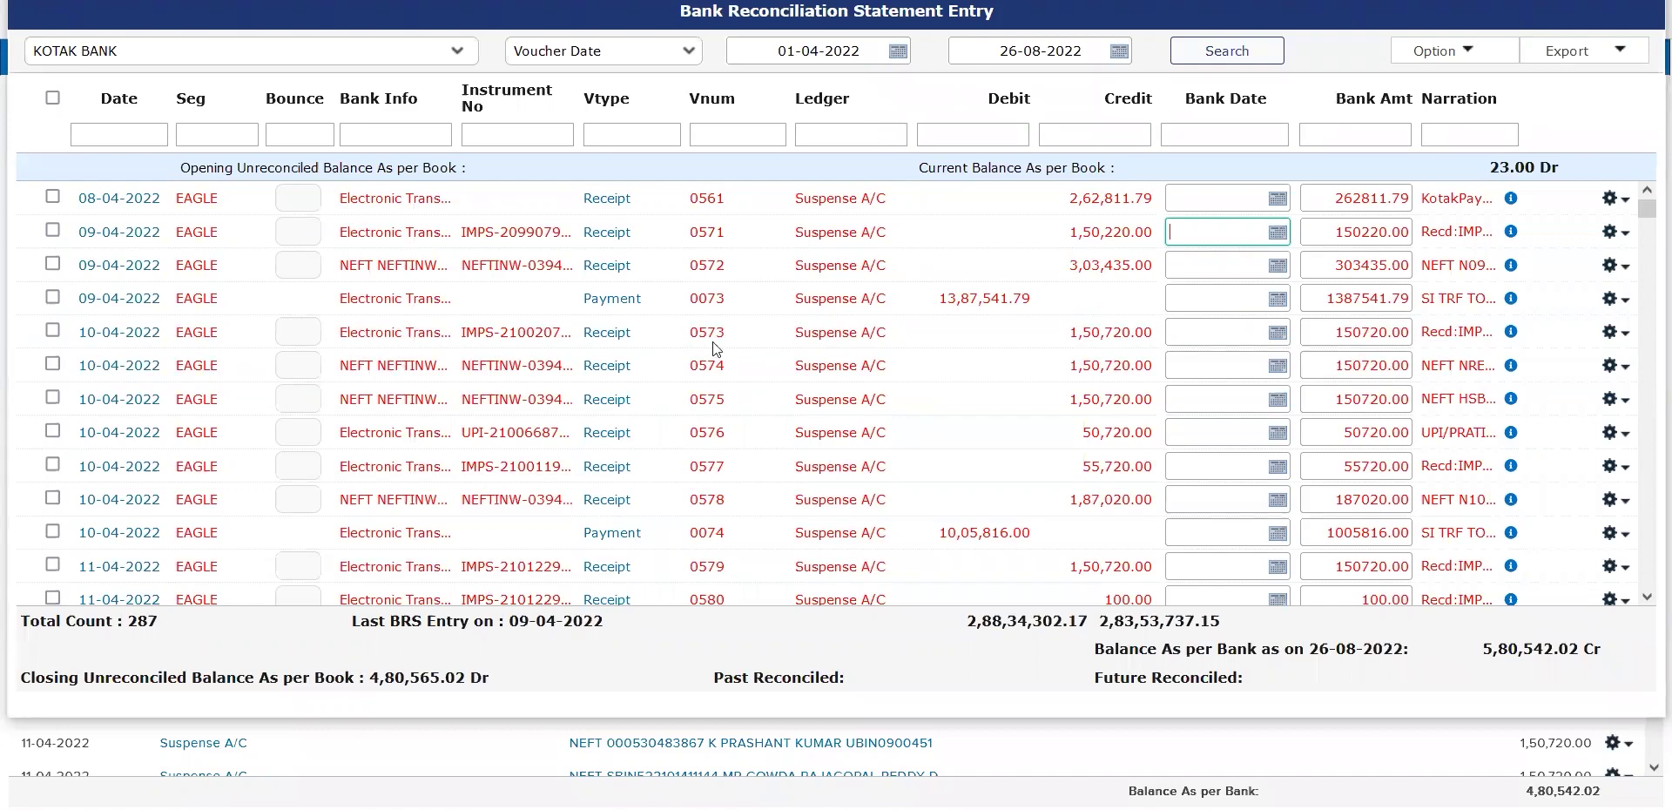
pyautogui.press('Escape')
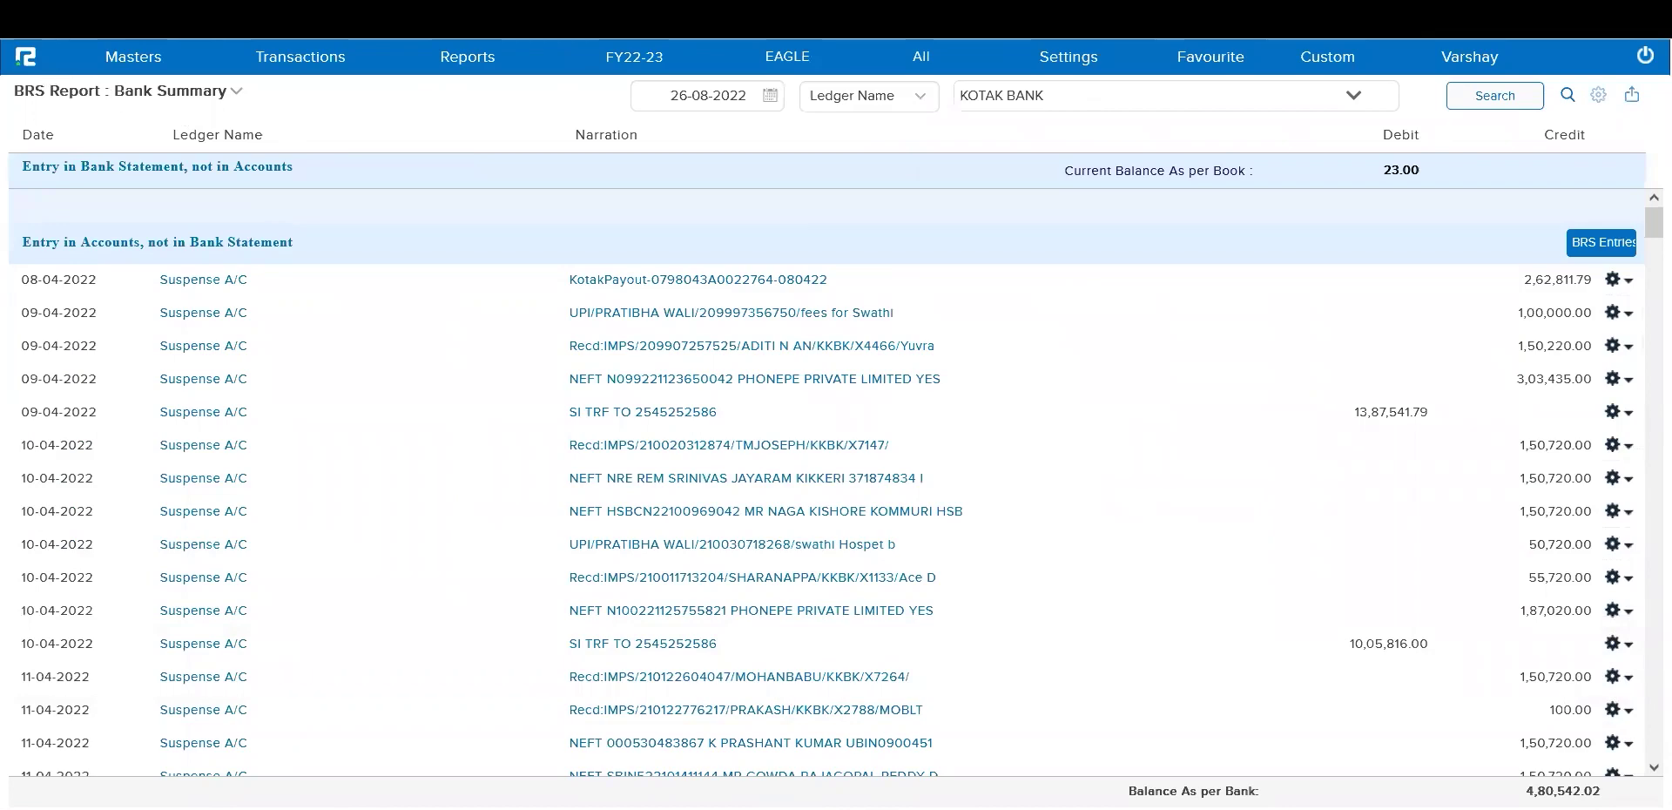
# - Open the Day Book report and list the vouchers with a Date of Creation of 26-08-2022
pyautogui.click(1600, 243)
pyautogui.click(479, 58)
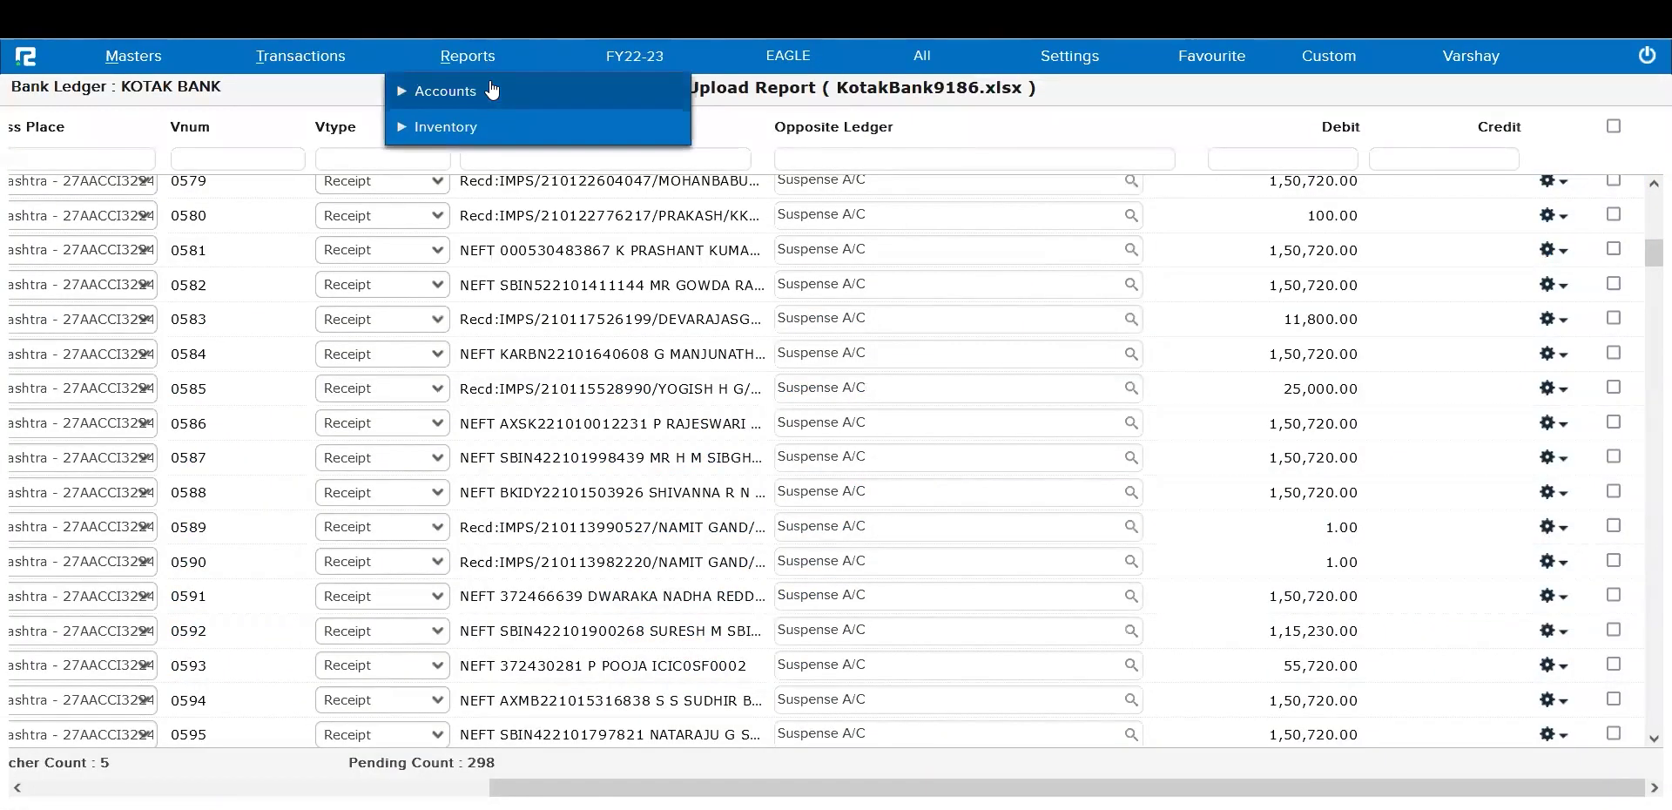
pyautogui.click(492, 96)
pyautogui.click(487, 162)
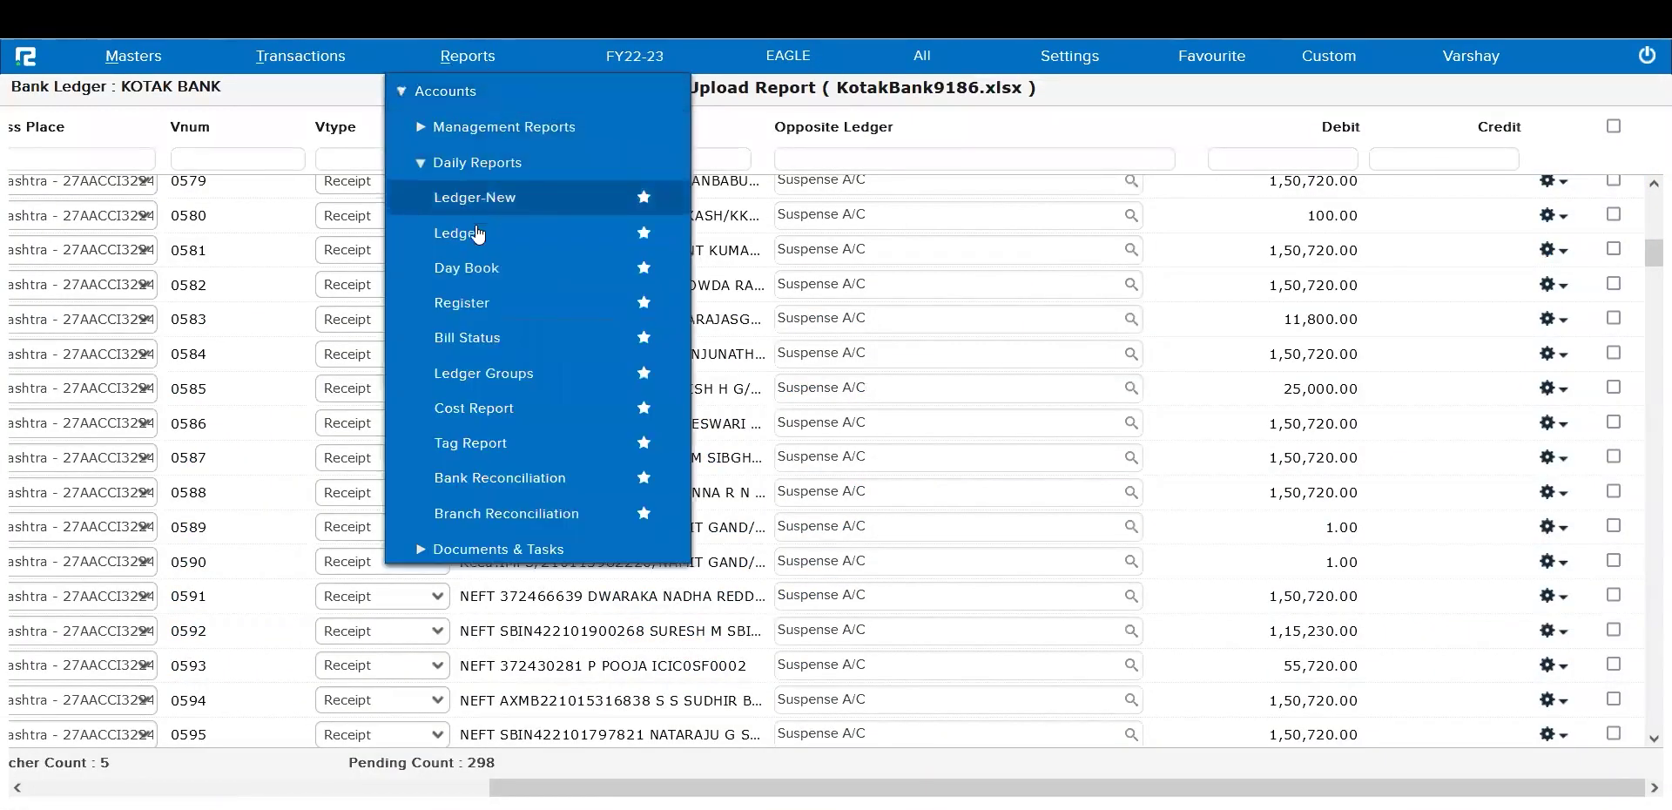
pyautogui.click(468, 270)
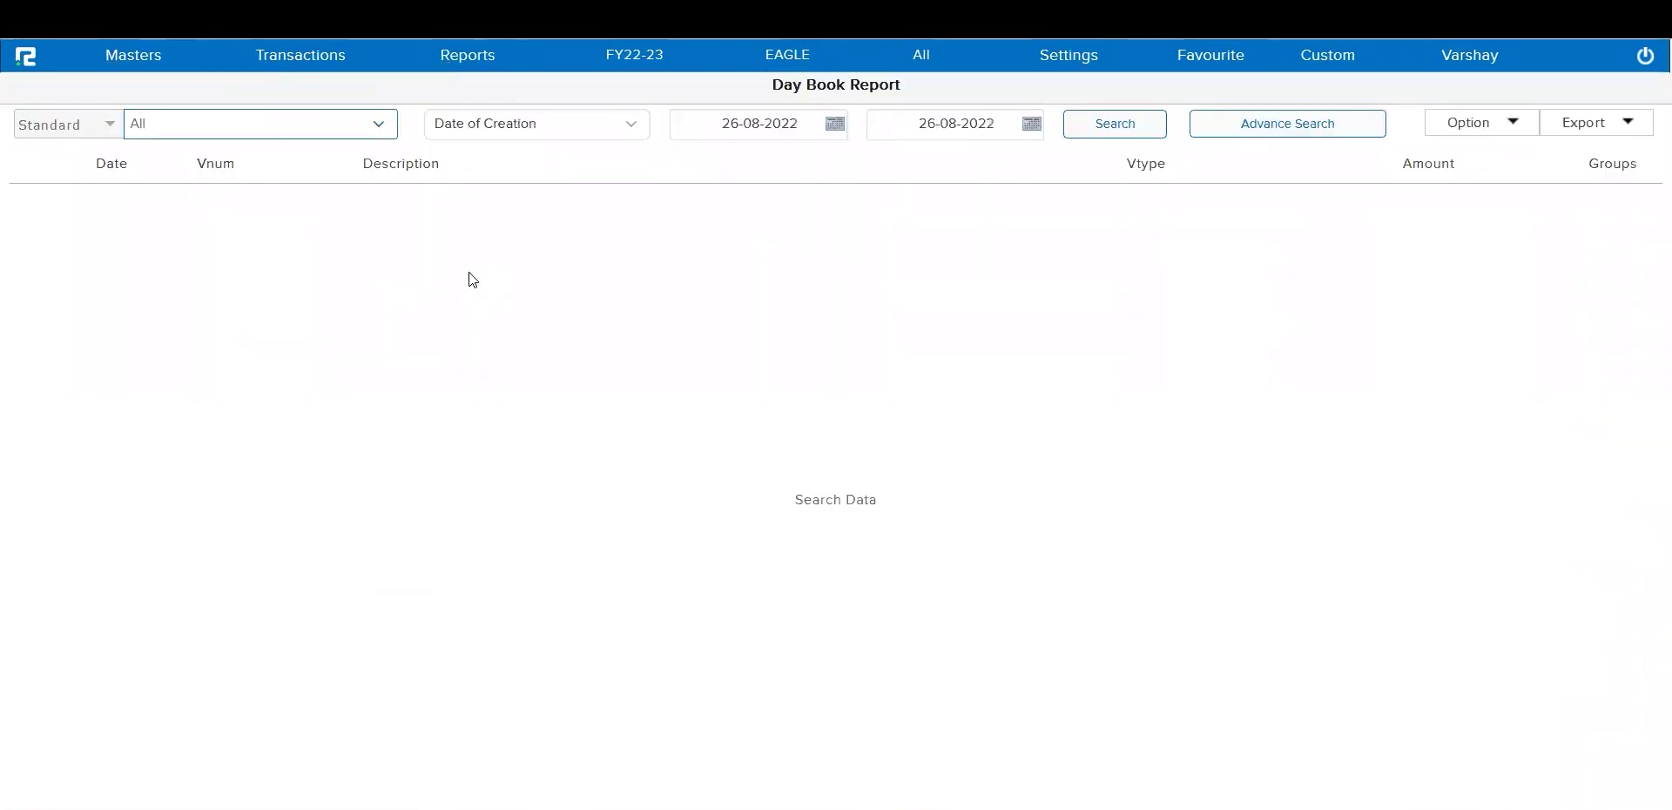
pyautogui.click(545, 129)
pyautogui.click(543, 124)
pyautogui.click(1127, 122)
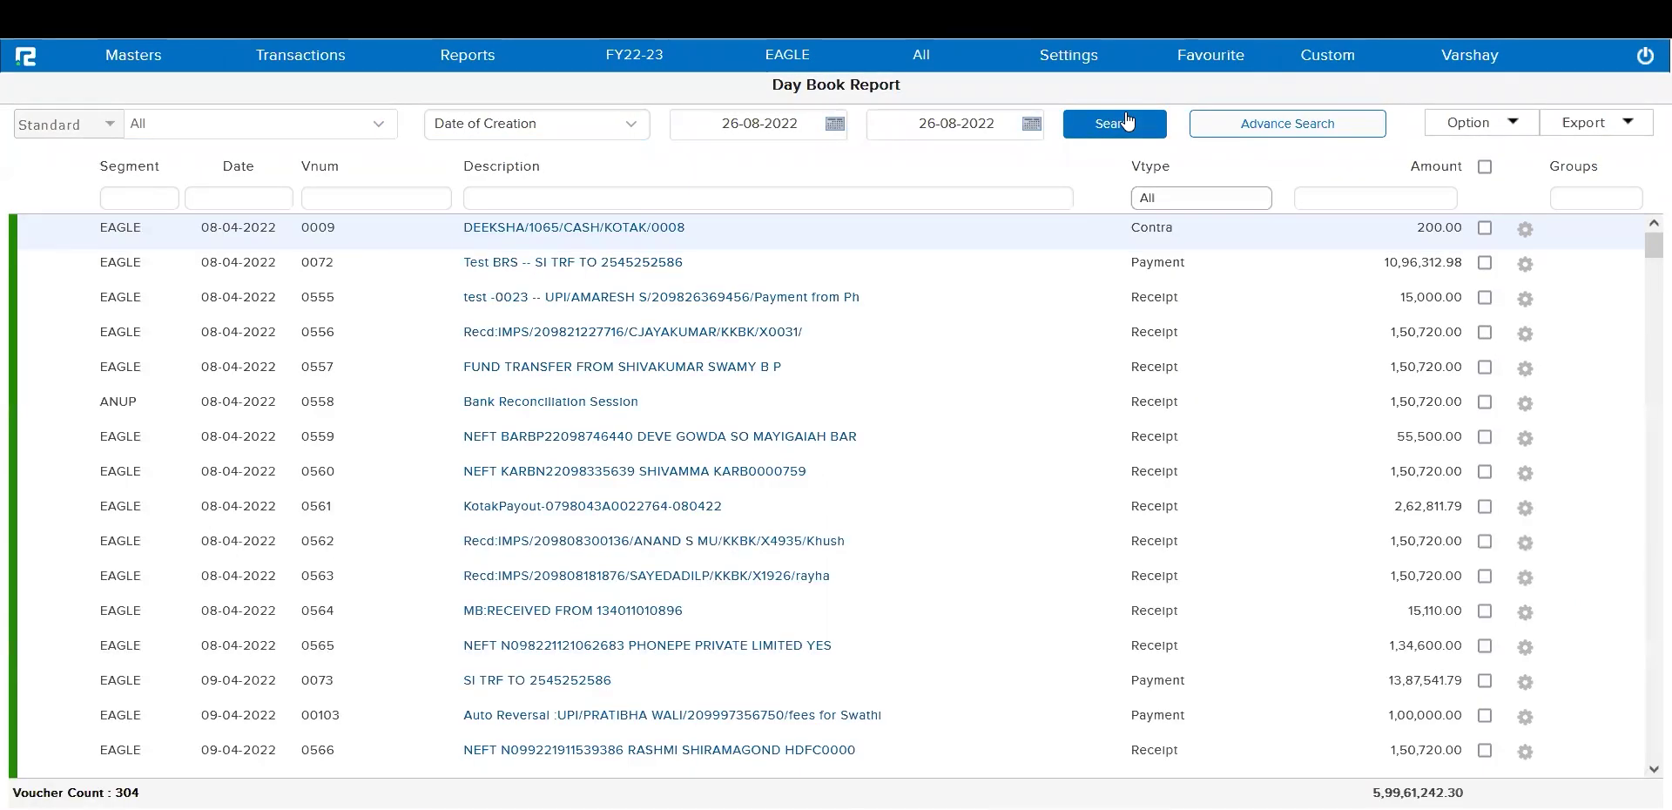
# - Filter the Day Book vouchers by amount 100000 and highlight the auto-reversal payment's description
pyautogui.click(1375, 196)
pyautogui.write('1000')
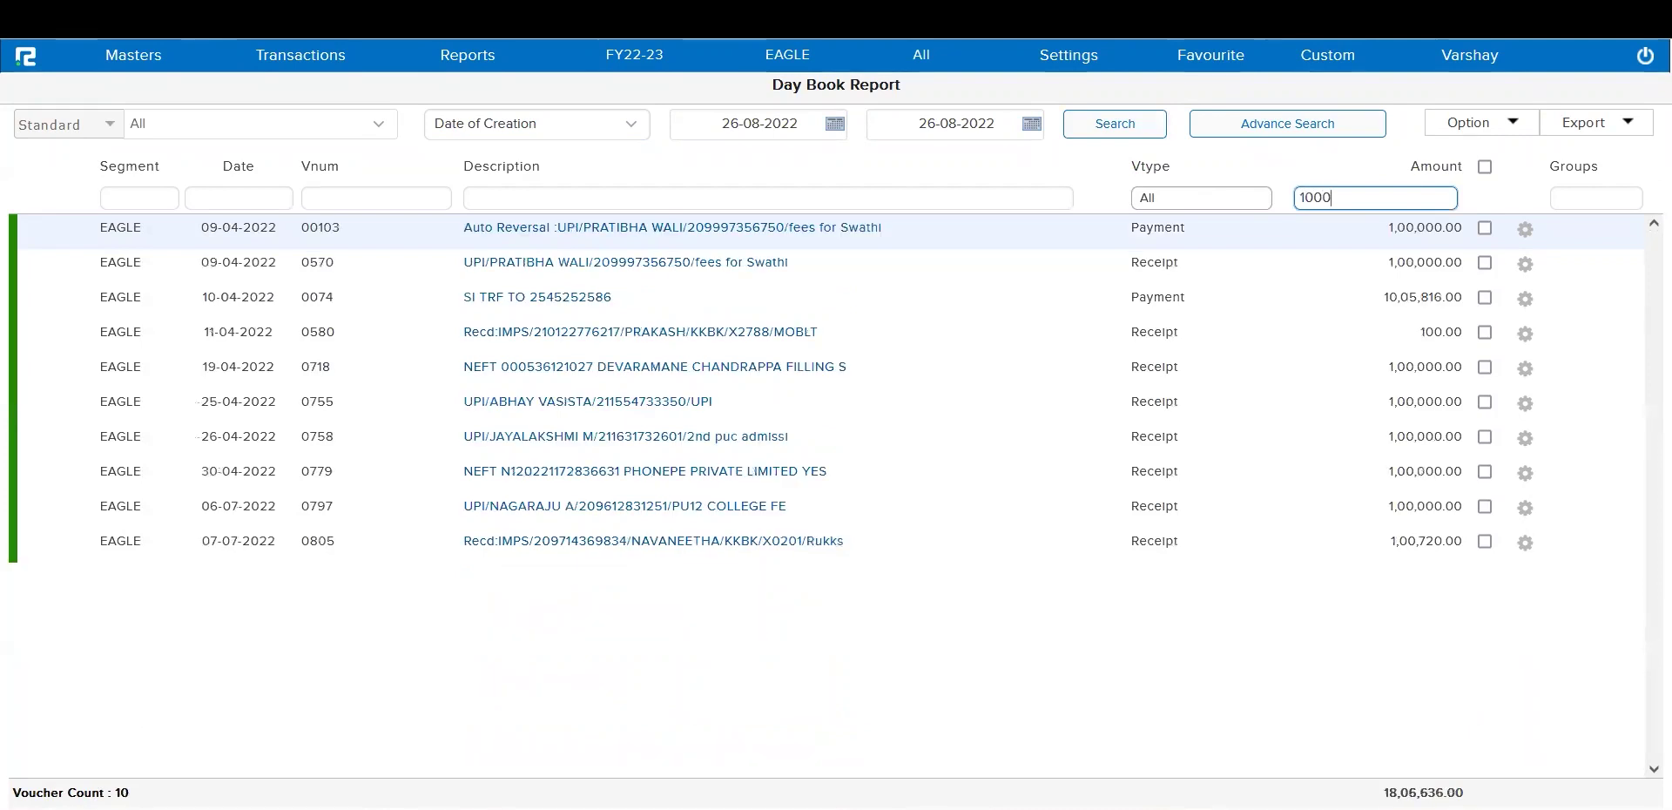
pyautogui.write('00')
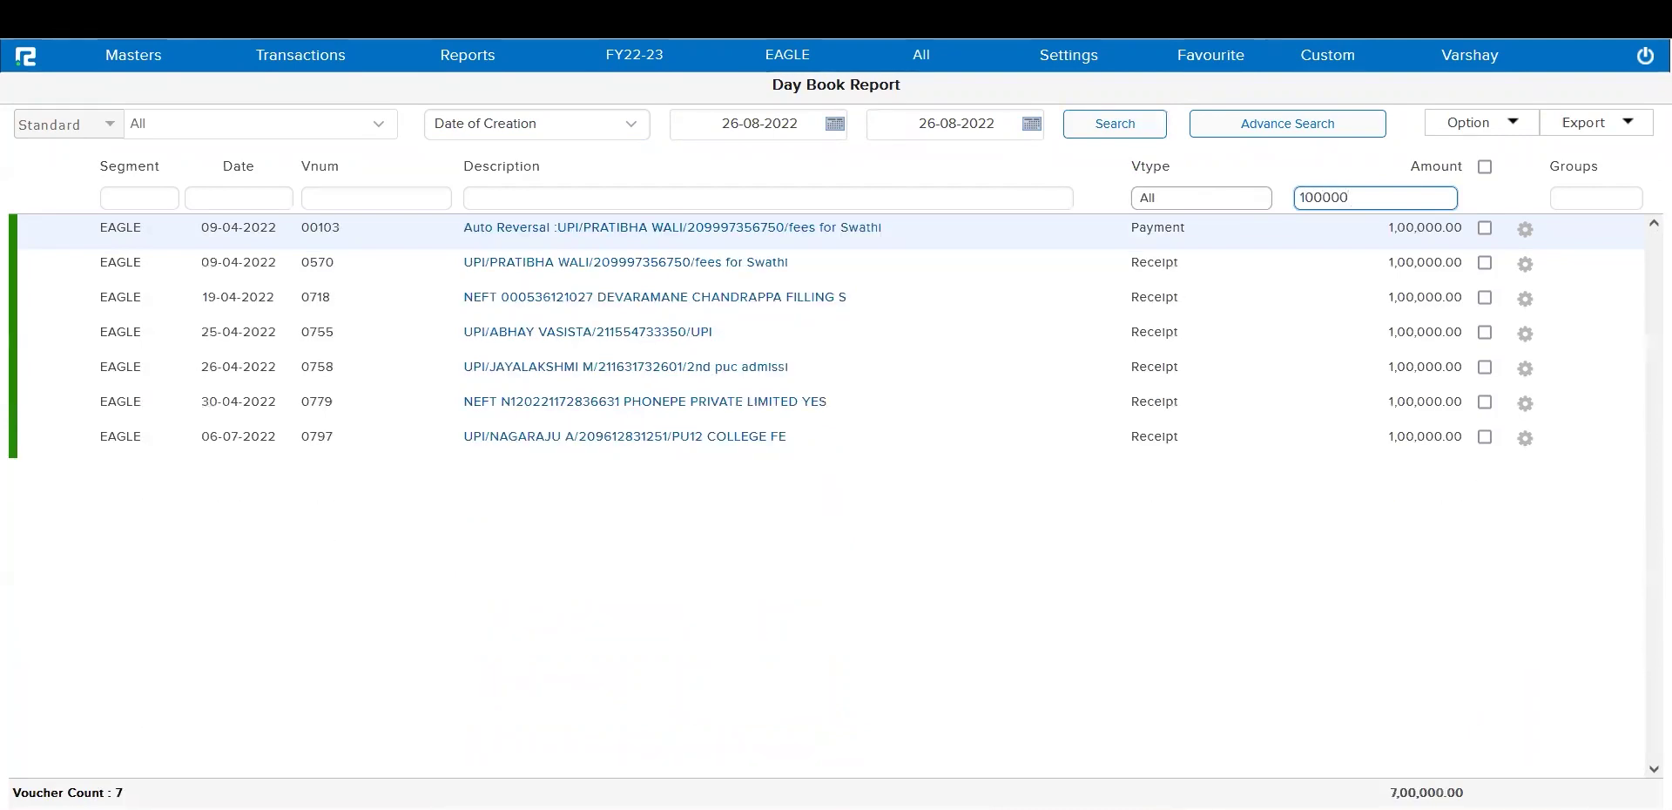
pyautogui.click(1372, 438)
pyautogui.moveTo(461, 230); pyautogui.dragTo(918, 240)
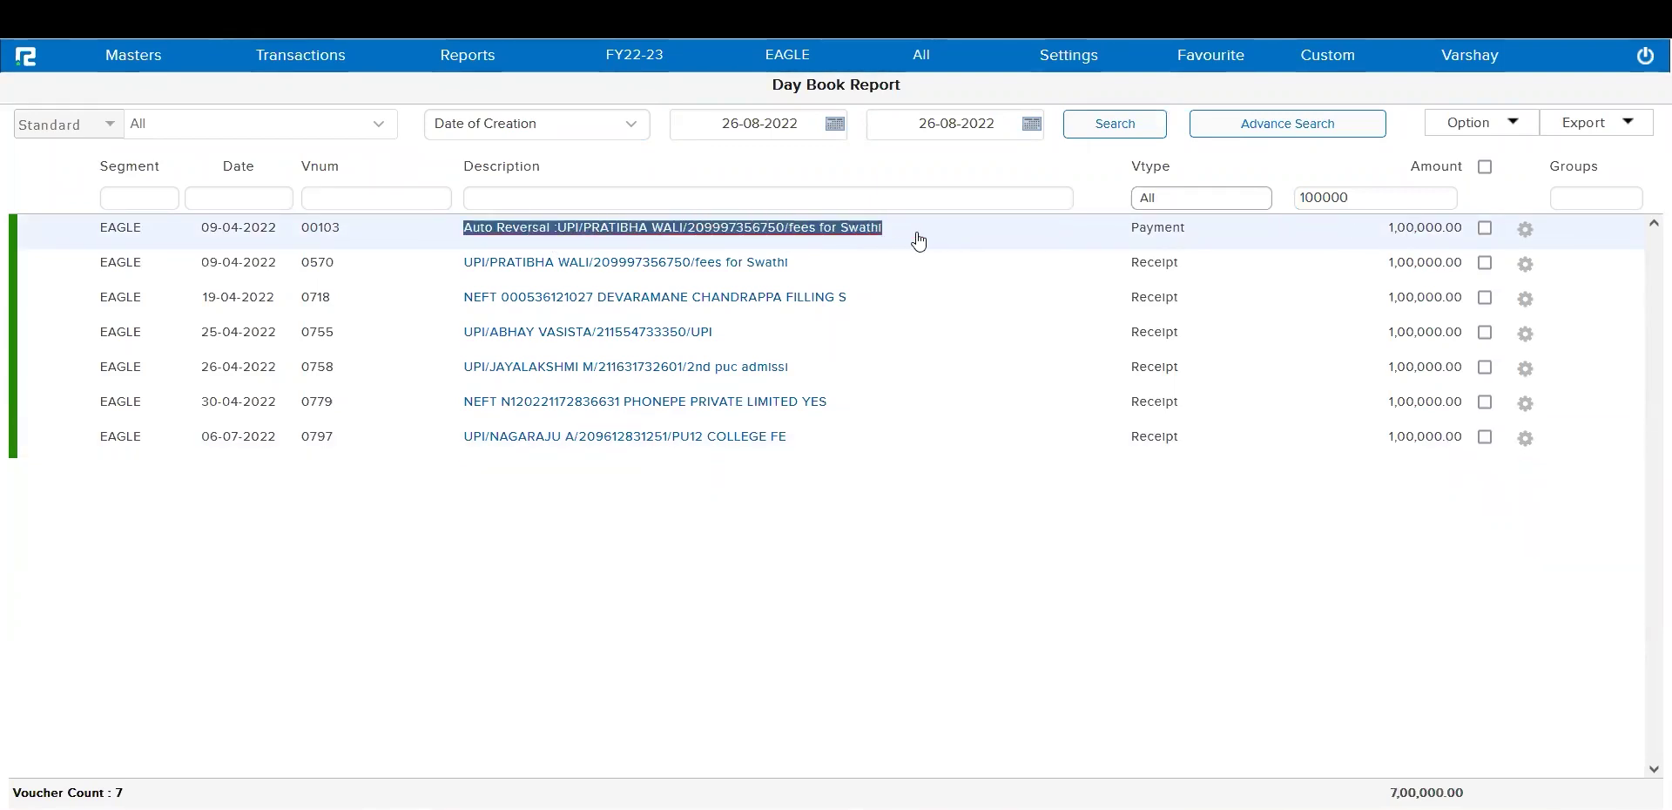
# - Filter the Day Book by the reference text copied from the auto-reversal payment's description, and clear the amount filter
pyautogui.click(952, 199)
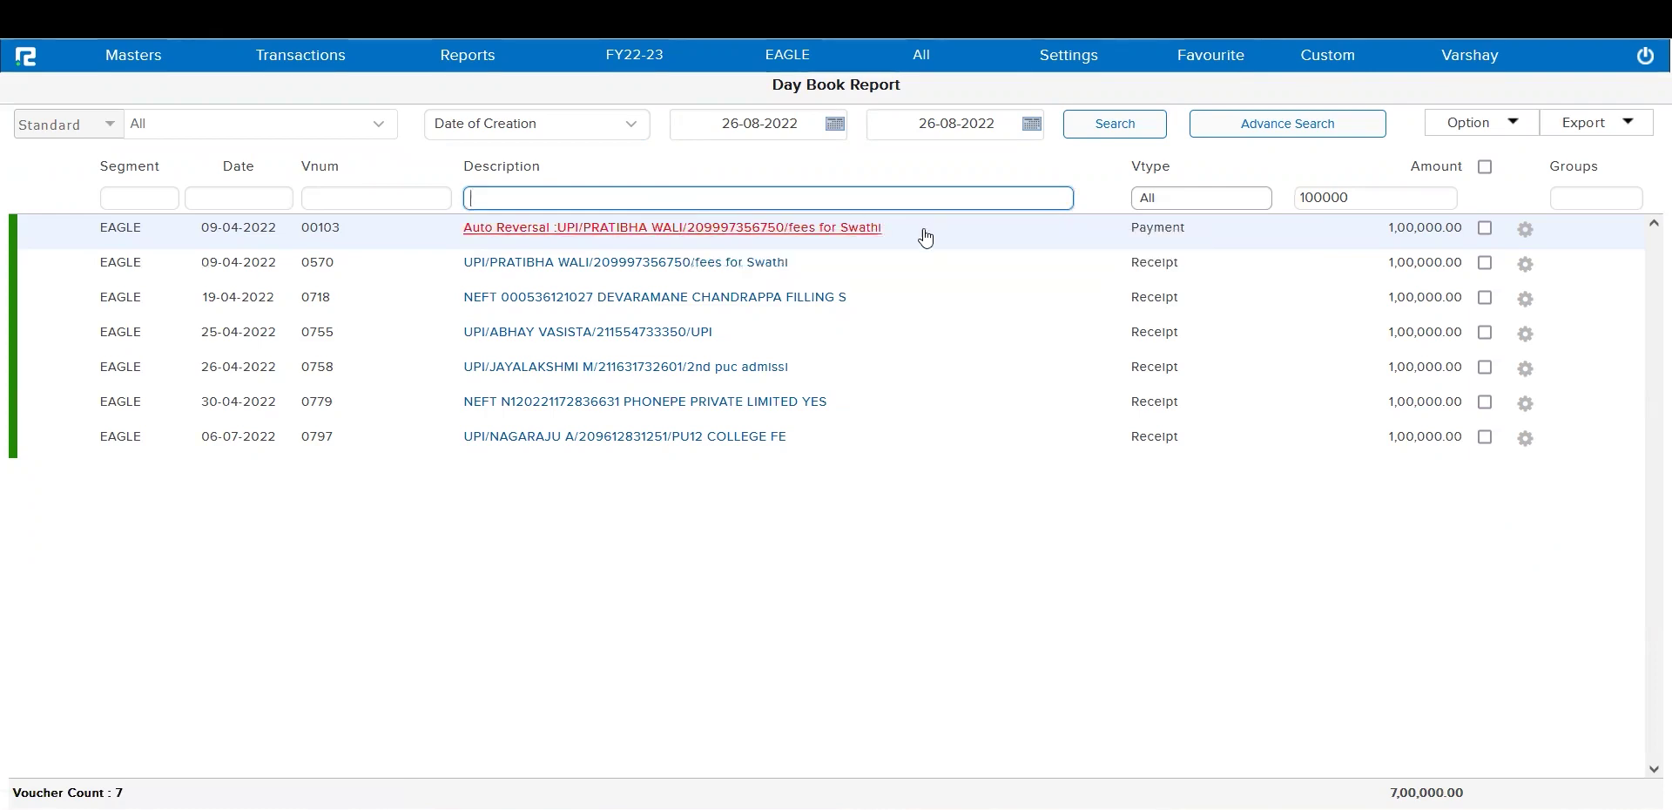
pyautogui.moveTo(919, 235); pyautogui.dragTo(682, 227)
pyautogui.hotkey('ctrl', 'c')
pyautogui.click(666, 198)
pyautogui.hotkey('ctrl', 'v')
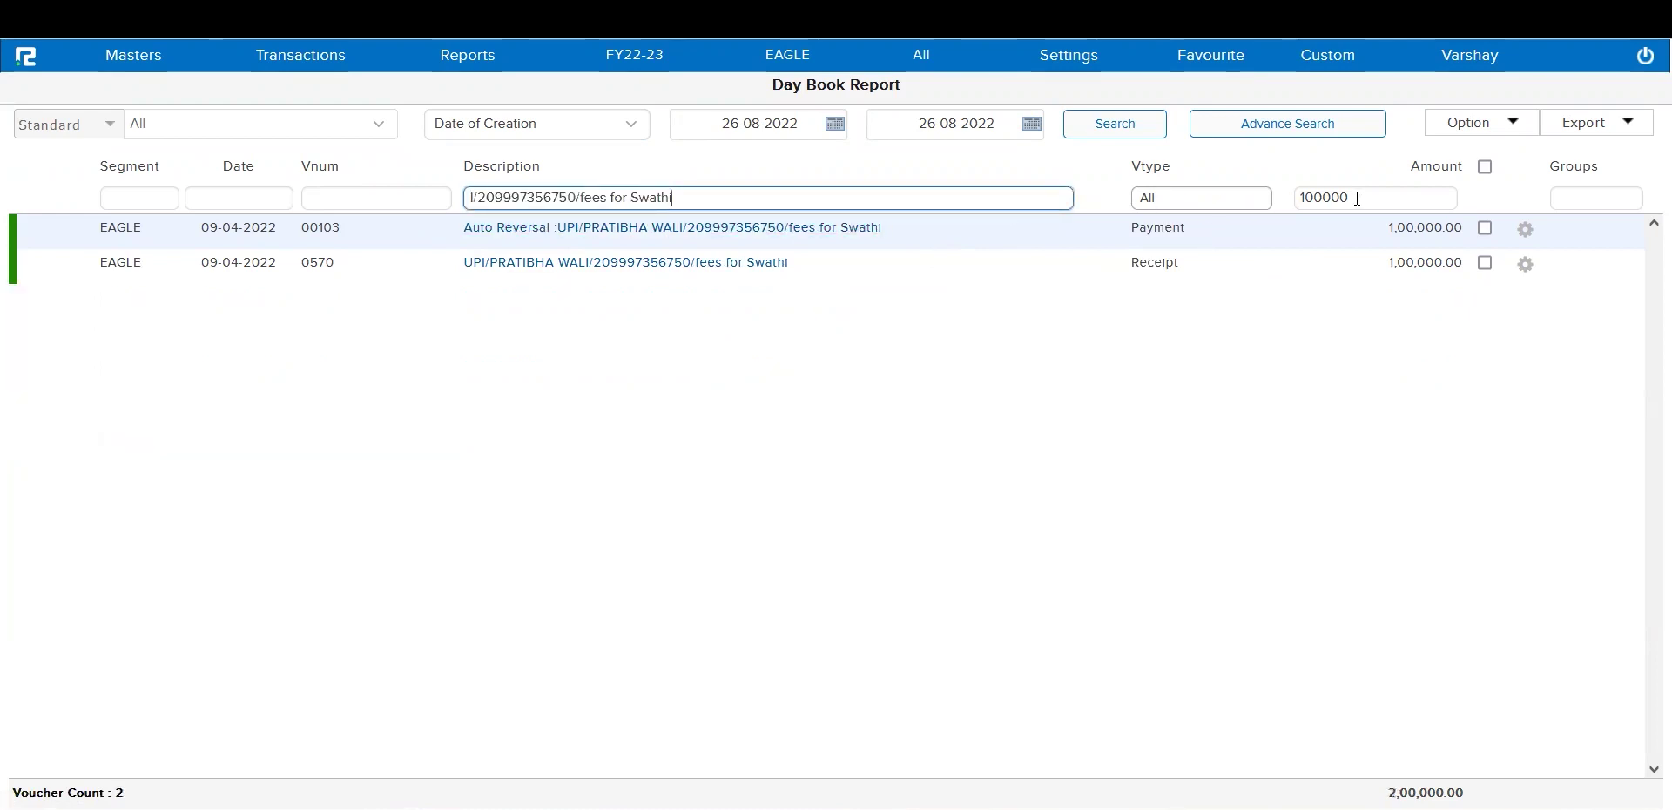
pyautogui.doubleClick(1357, 199)
pyautogui.press('BackSpace')
pyautogui.click(1419, 277)
pyautogui.click(1485, 262)
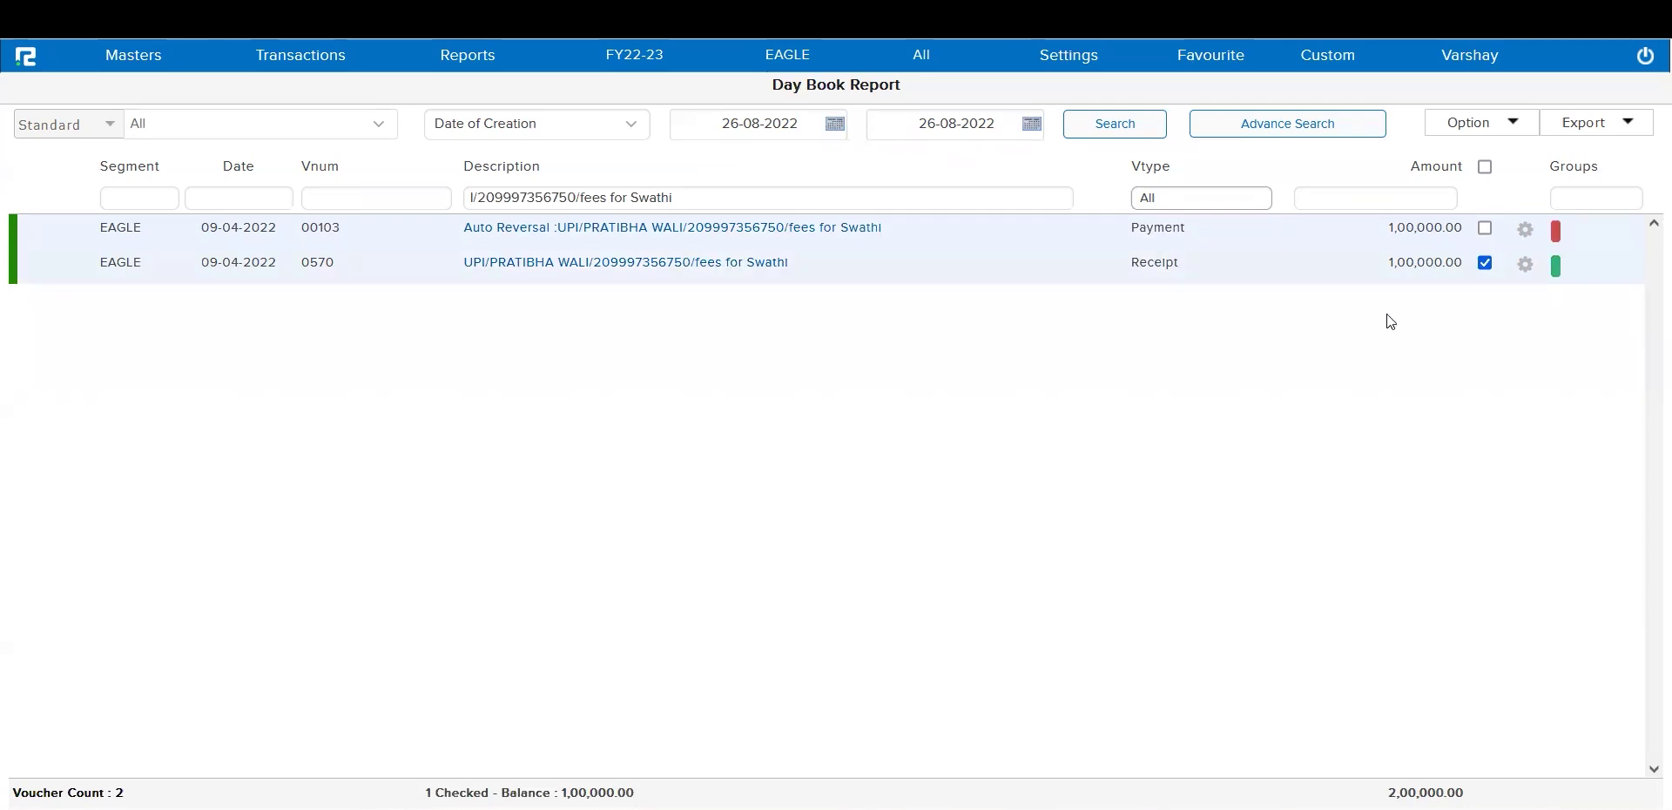
pyautogui.click(1484, 263)
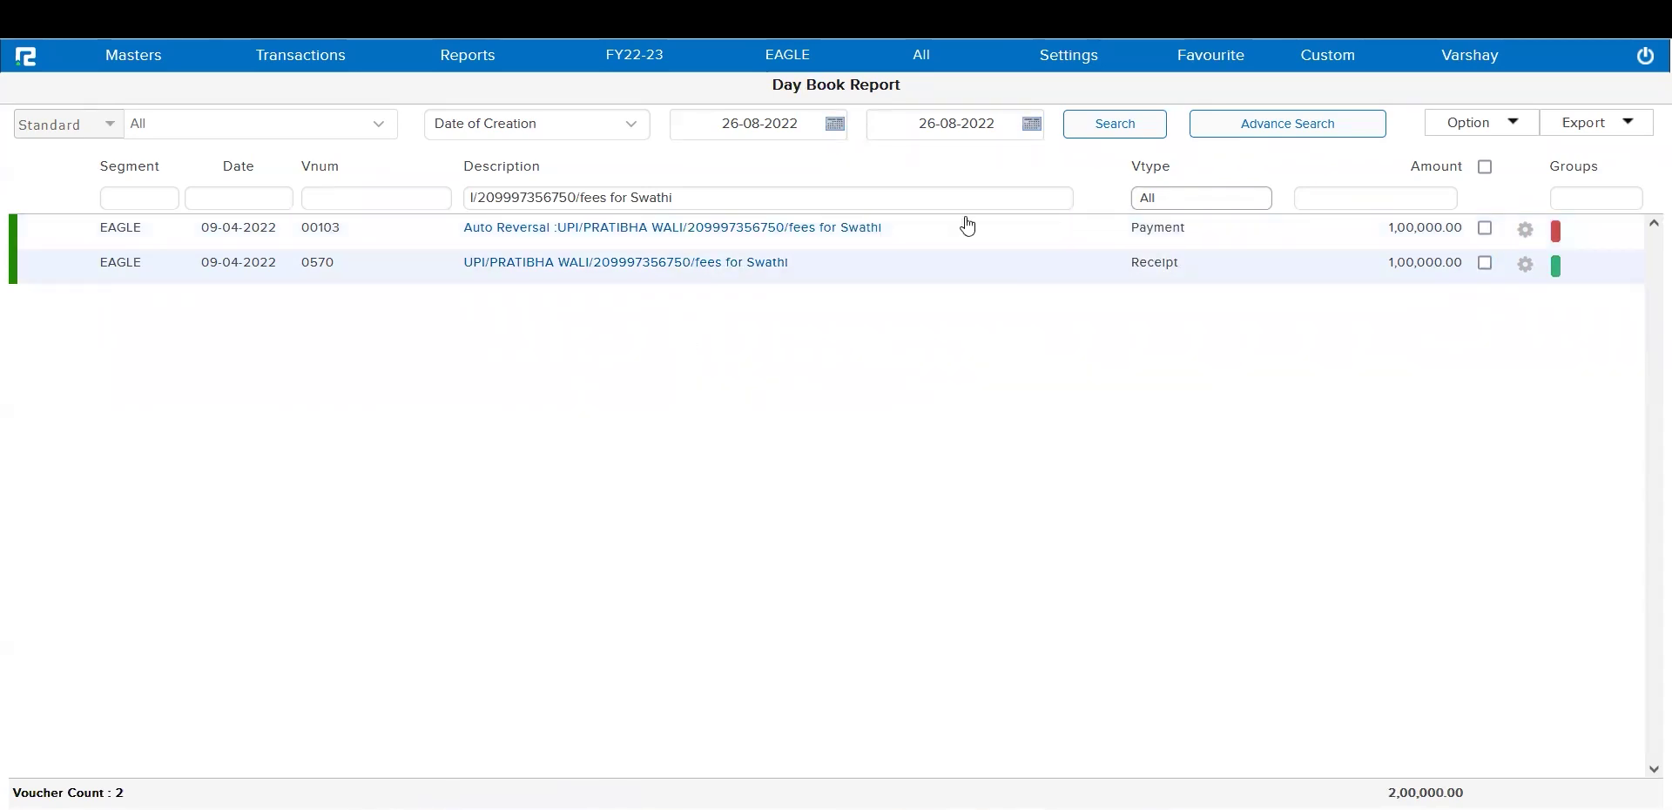
# - Open the auto-reversal payment voucher 00103, try to unlock it for editing, and close it
pyautogui.click(798, 234)
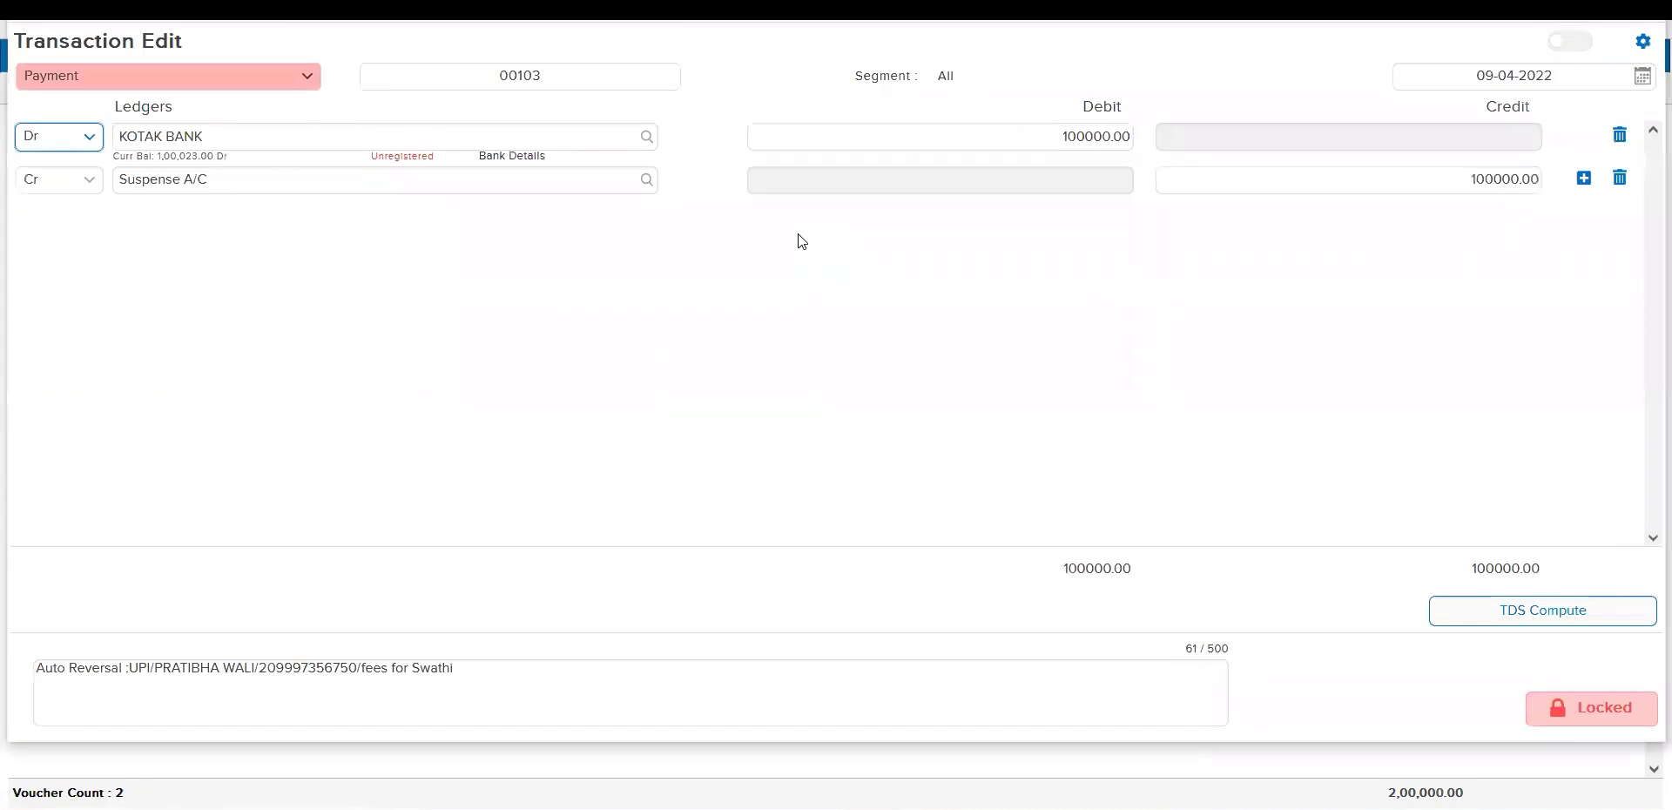
pyautogui.click(1569, 707)
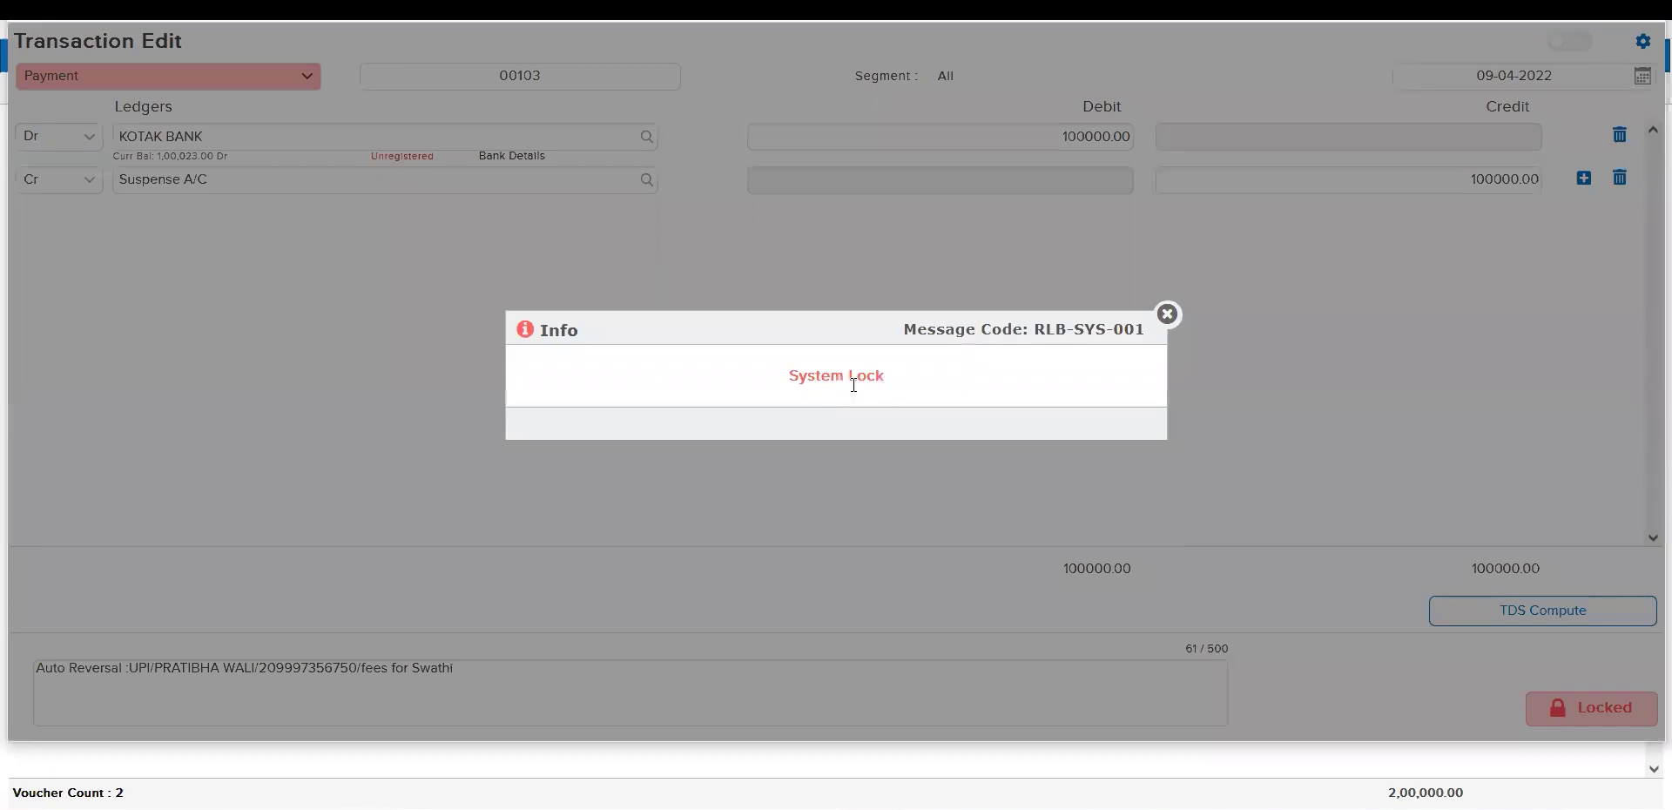
pyautogui.click(1166, 315)
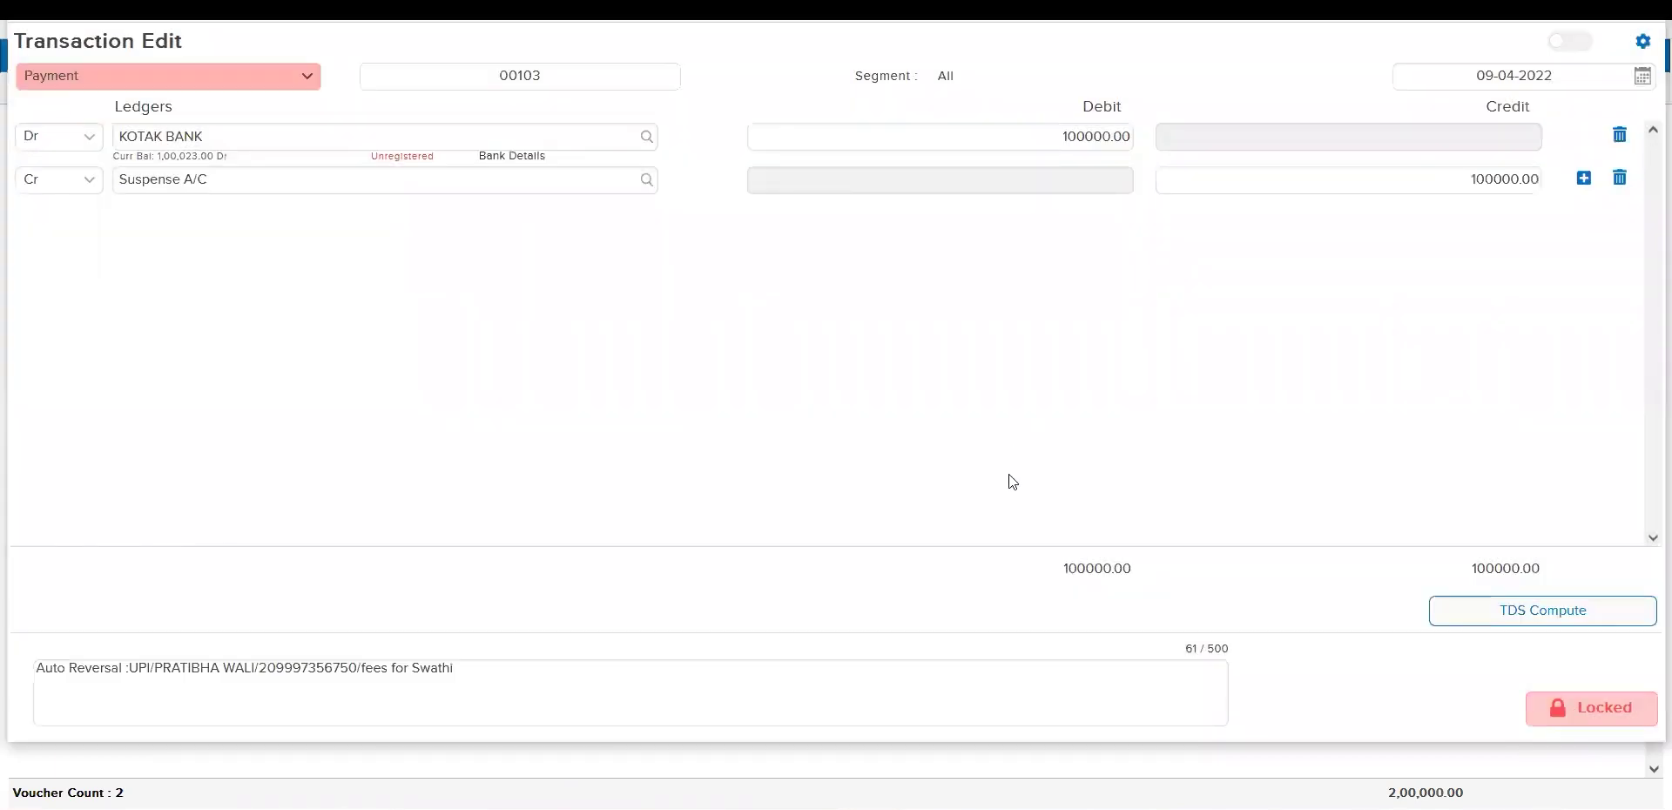
pyautogui.press('Escape')
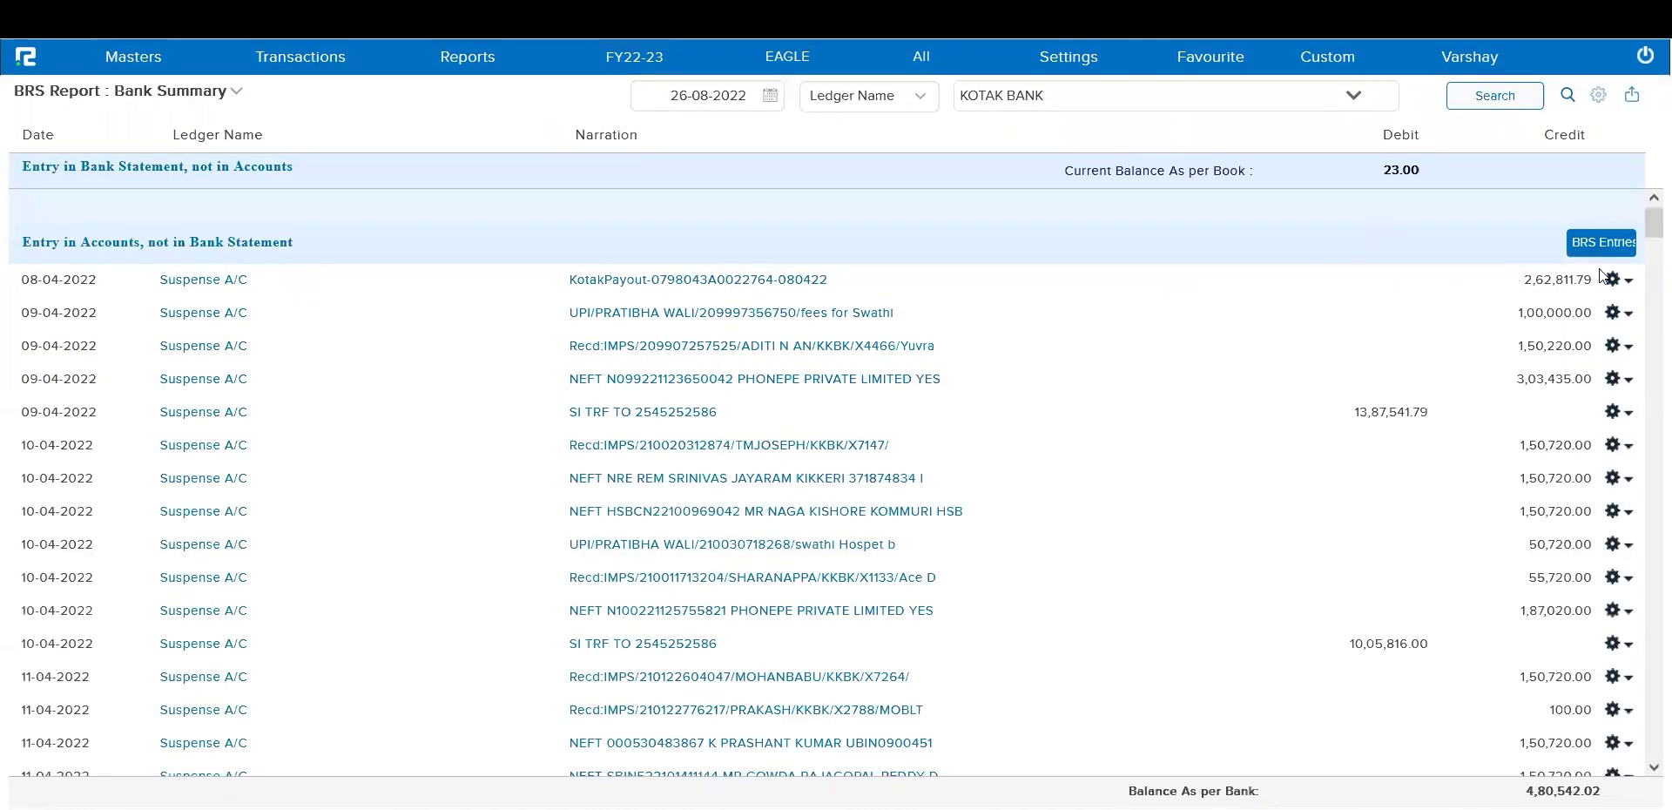
# - Reopen the Kotak Bank BRS entries from the BRS report and search them by Voucher Date from 01-04-2022
pyautogui.click(1597, 253)
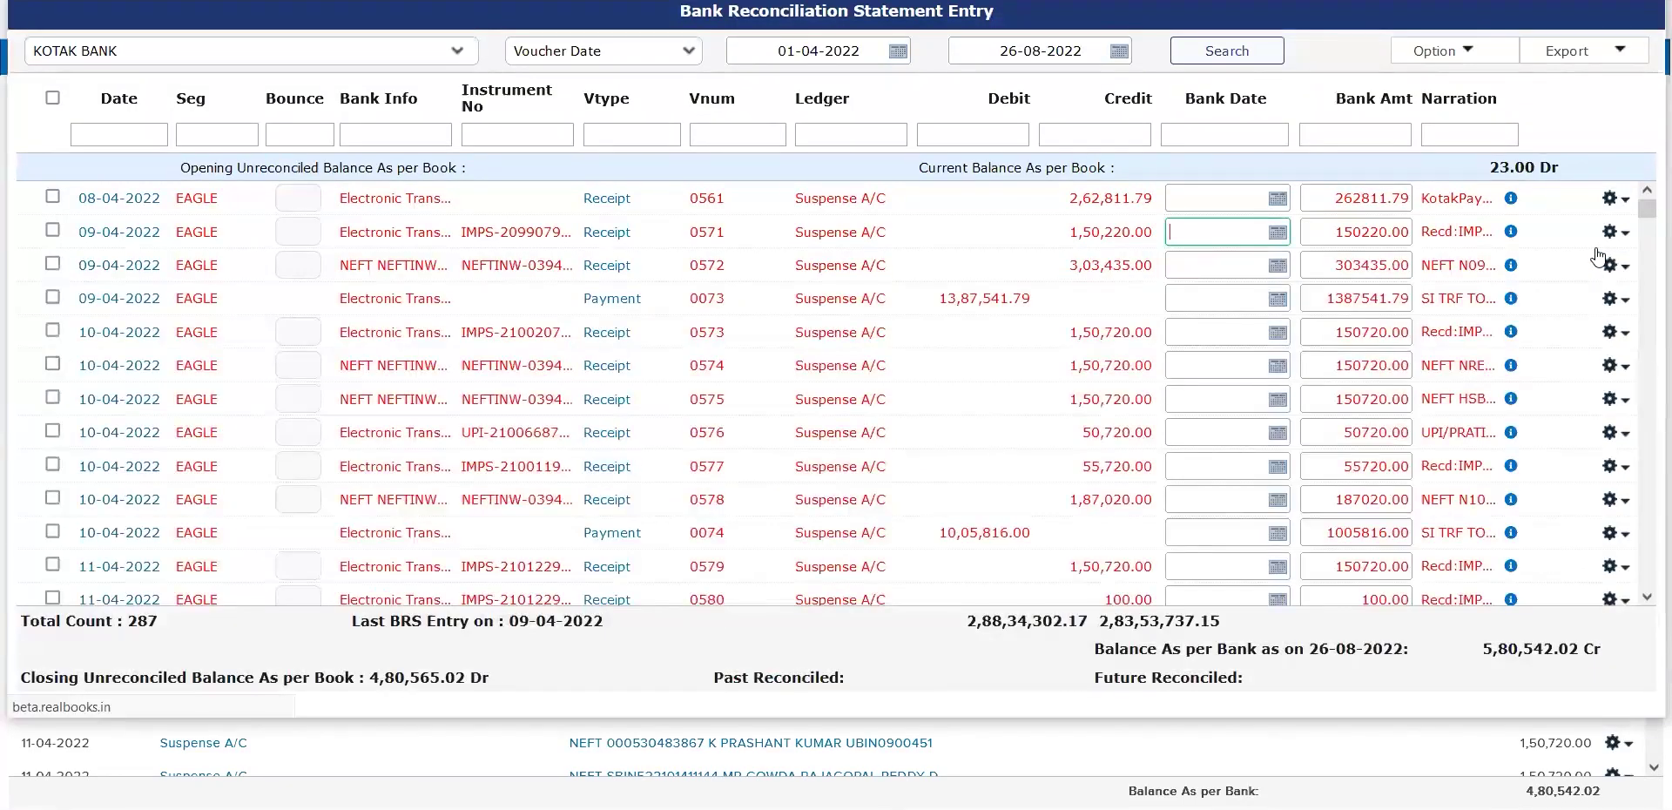
pyautogui.tripleClick(731, 51)
pyautogui.write('1-04')
pyautogui.write('-2022')
pyautogui.press('Tab')
pyautogui.press('Tab')
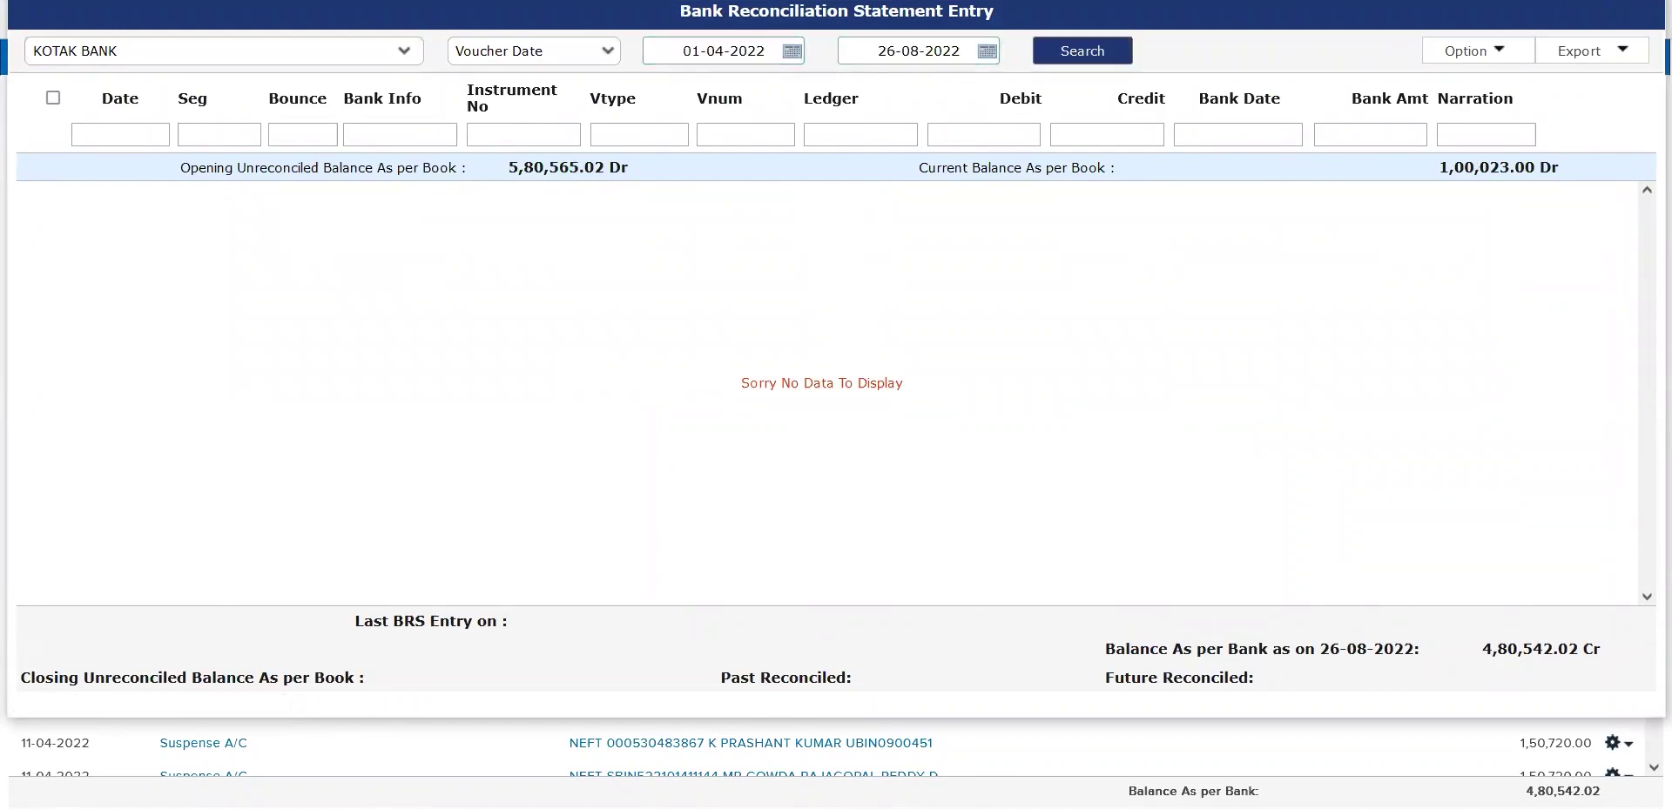
pyautogui.press('Return')
# - Show the reconciled BRS entries and filter them by narration "aut"
pyautogui.click(1469, 47)
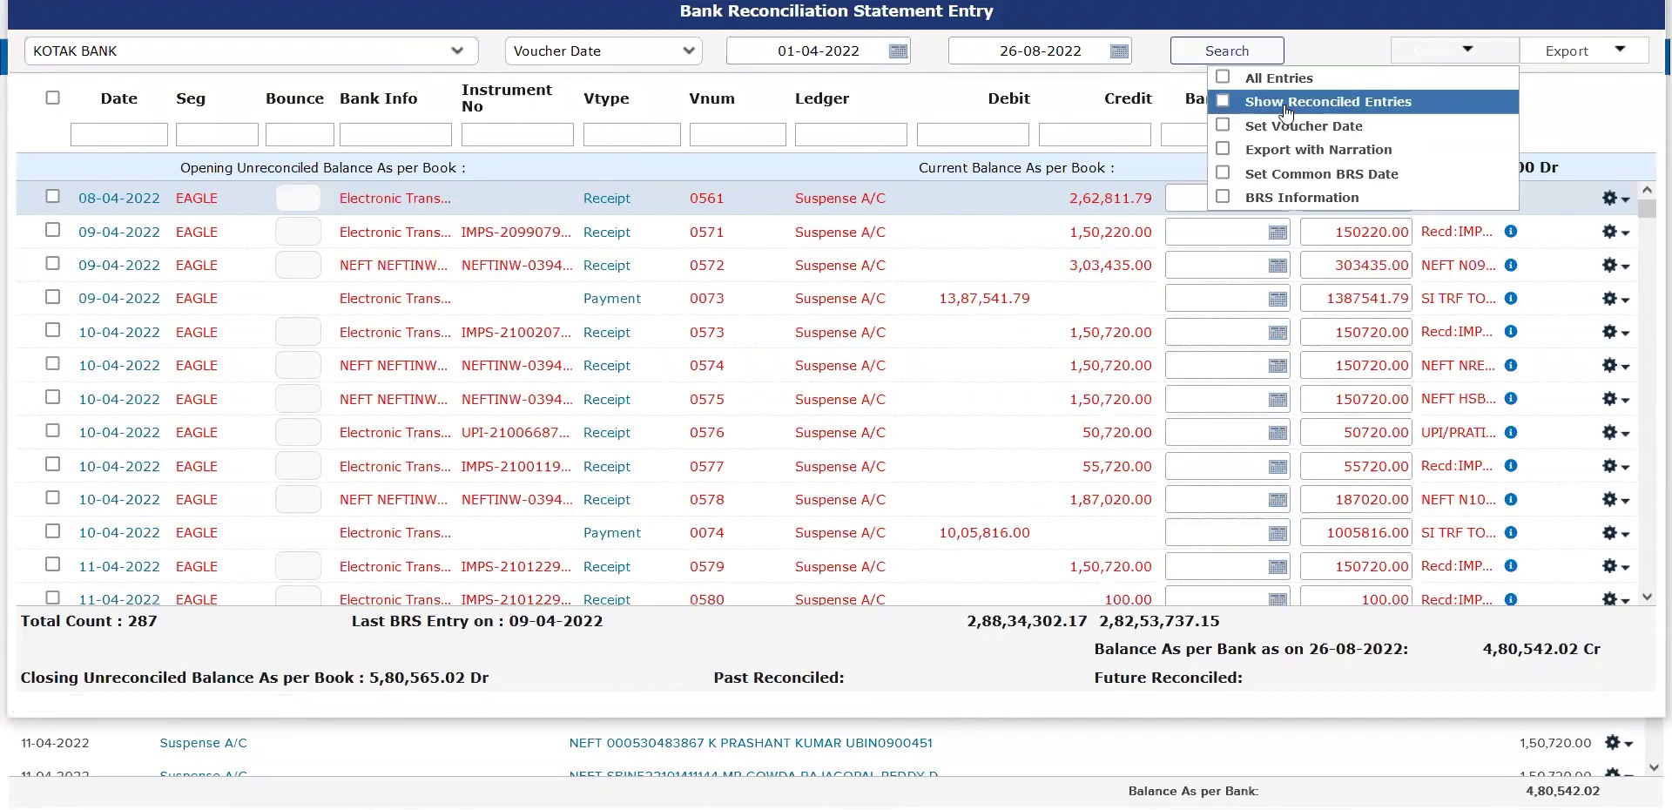
pyautogui.click(1286, 107)
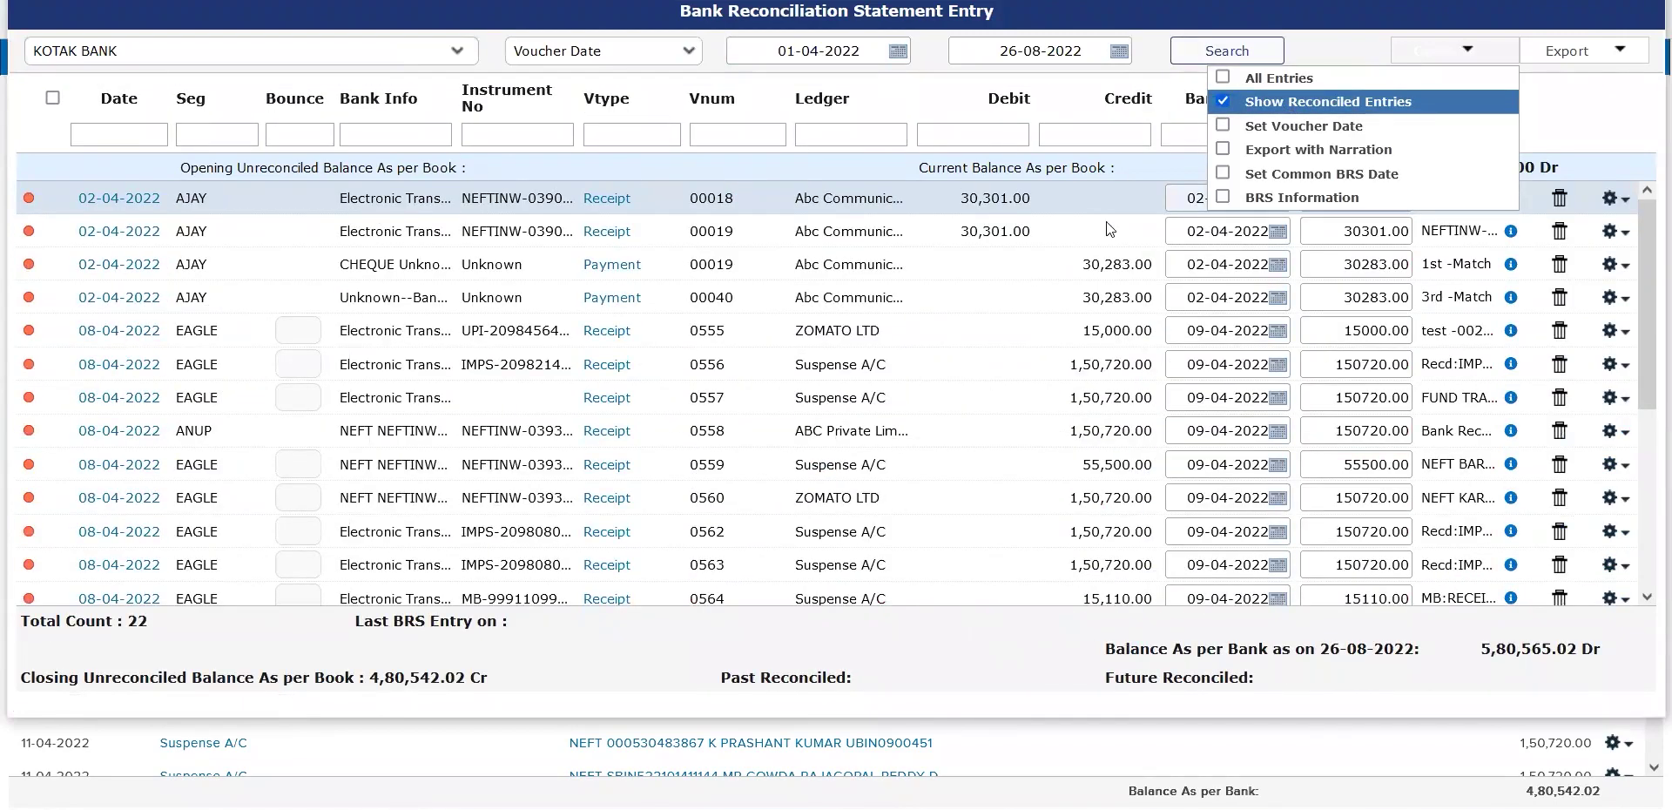
pyautogui.click(1512, 130)
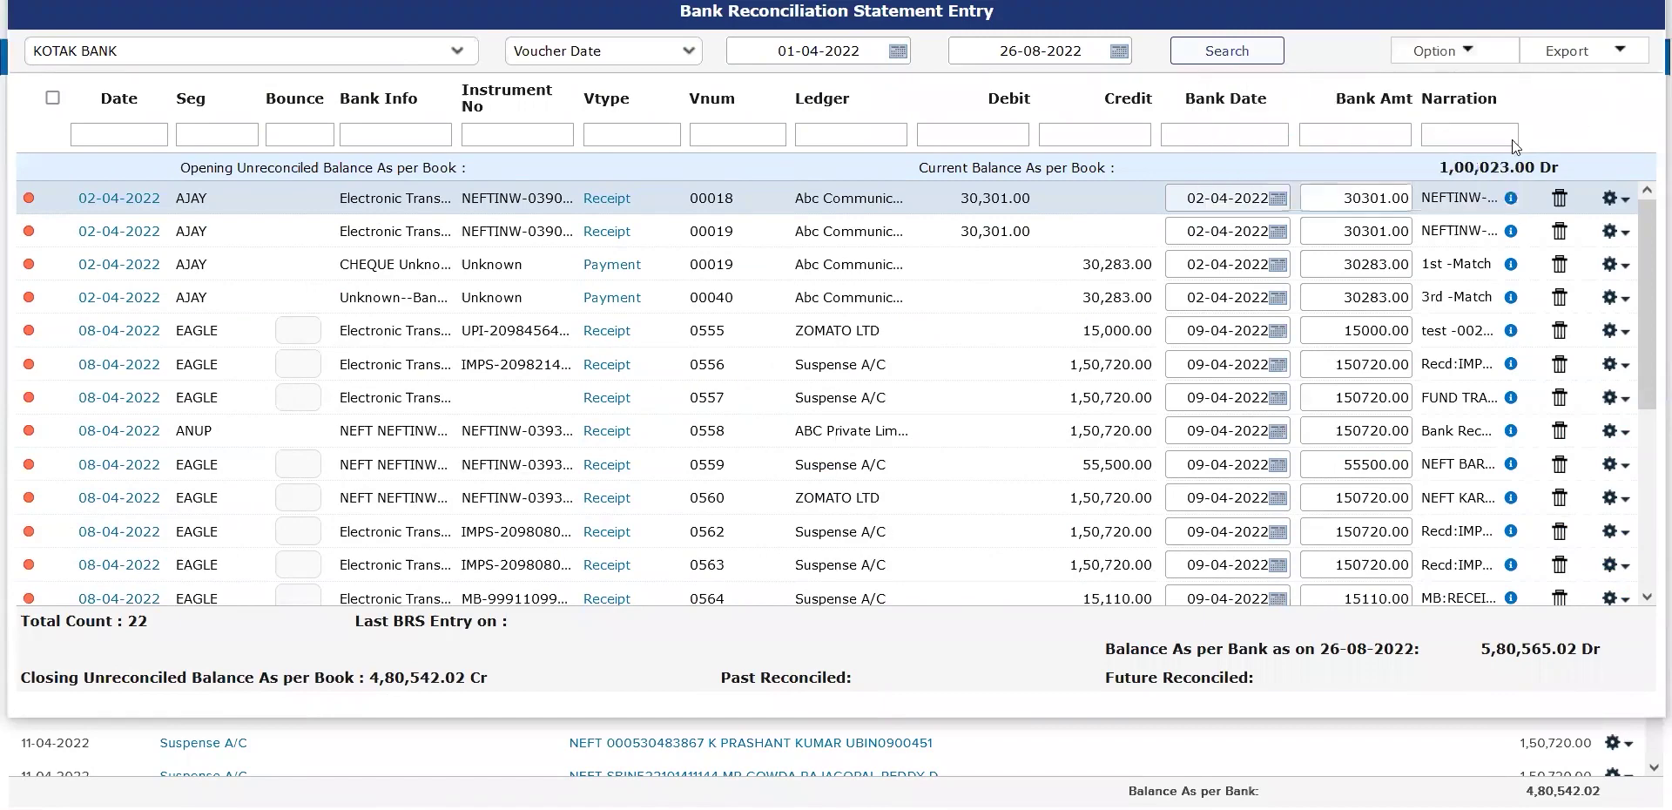
pyautogui.click(1451, 138)
pyautogui.write('aut')
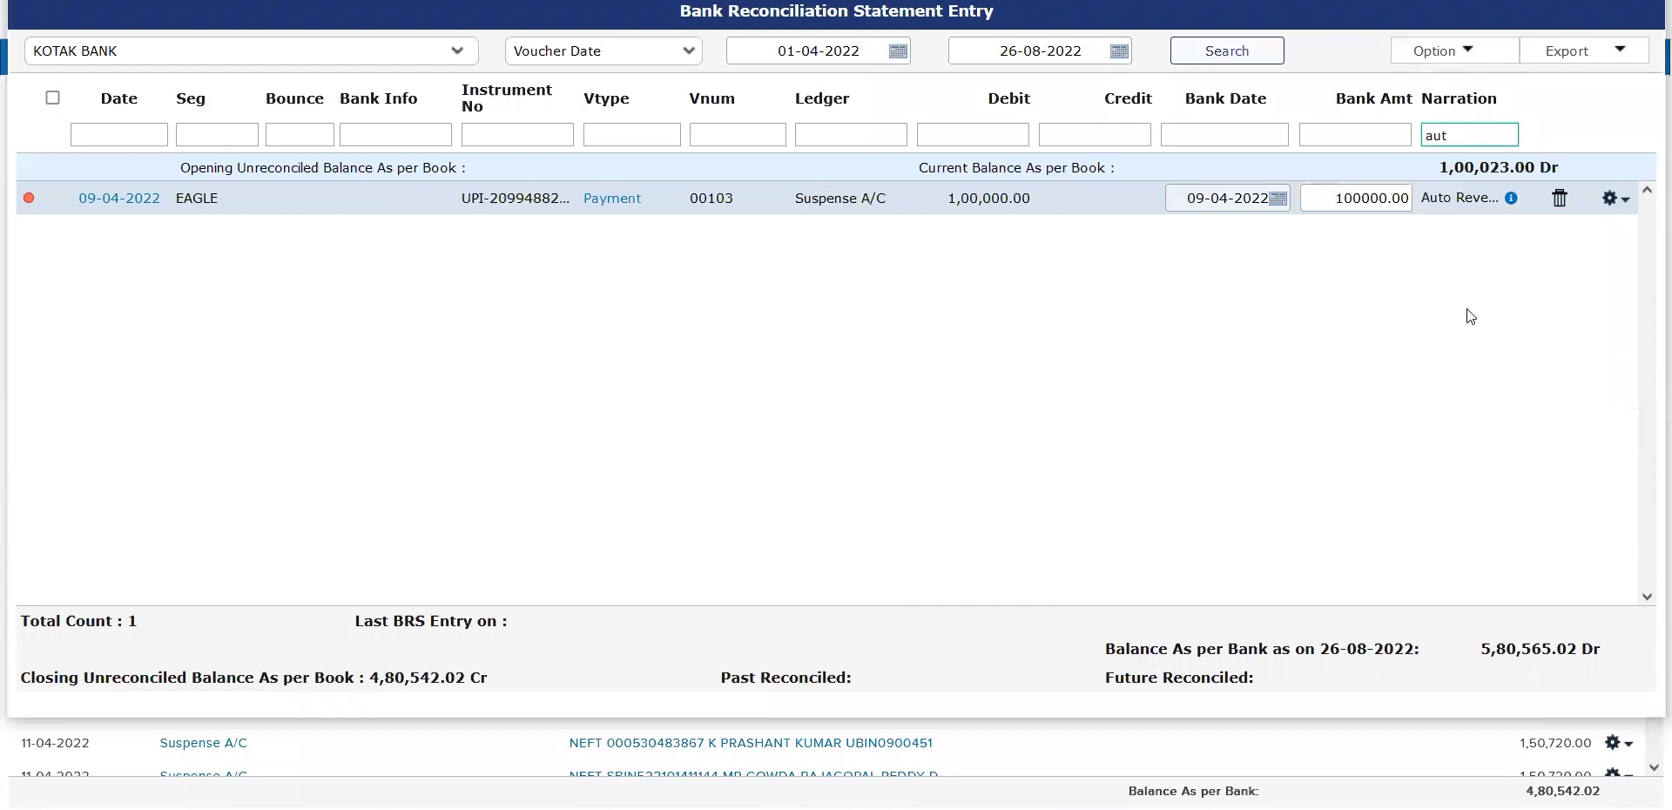
# - Unreconcile the auto-reversal payment 00103, reload the BRS entries, and close the entry window
pyautogui.click(1559, 200)
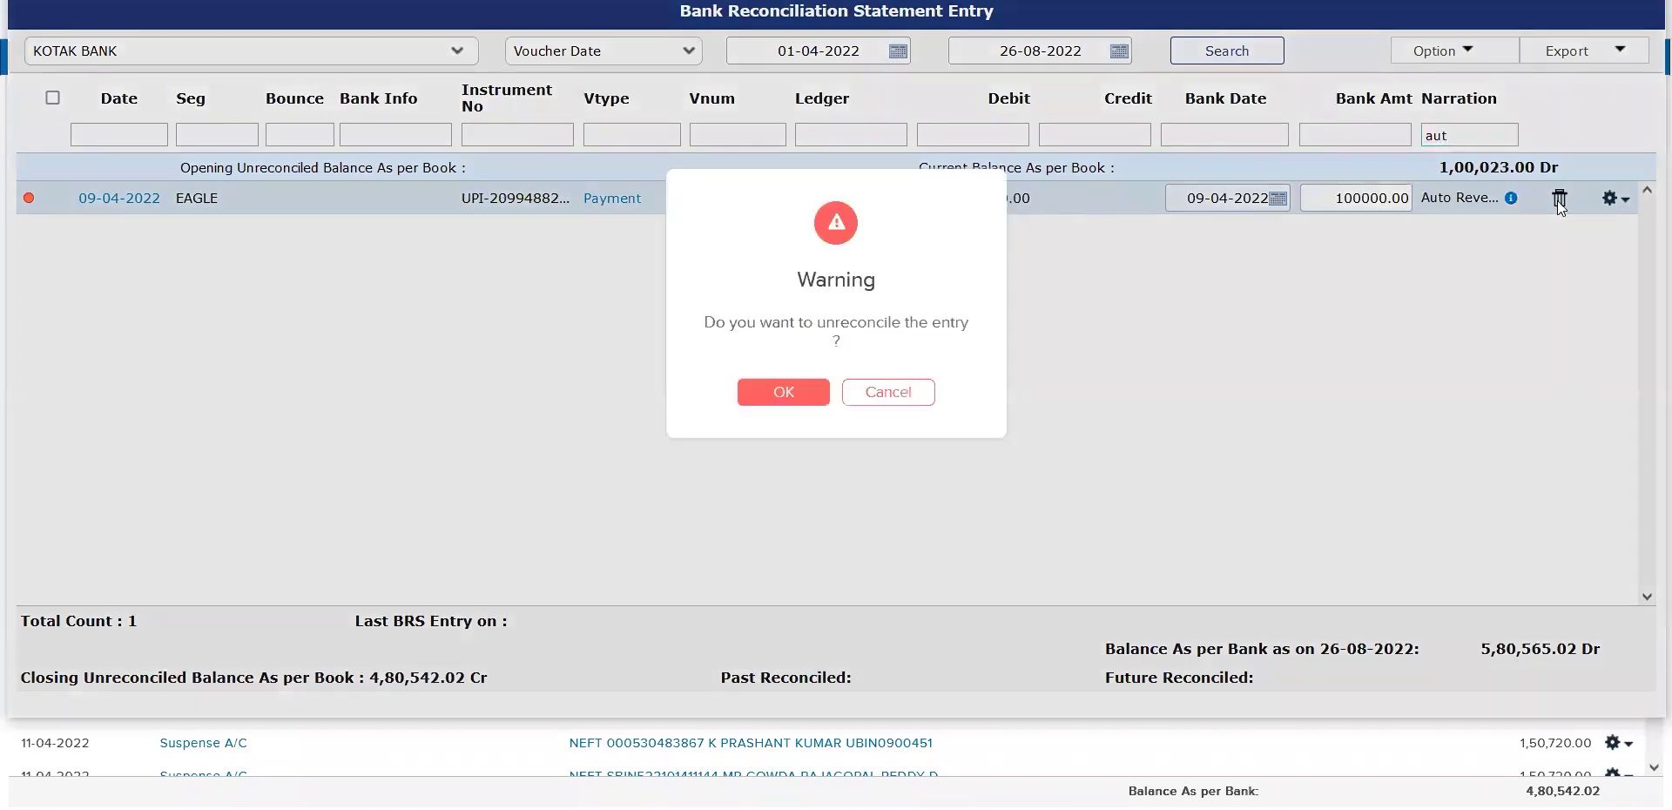
pyautogui.click(806, 397)
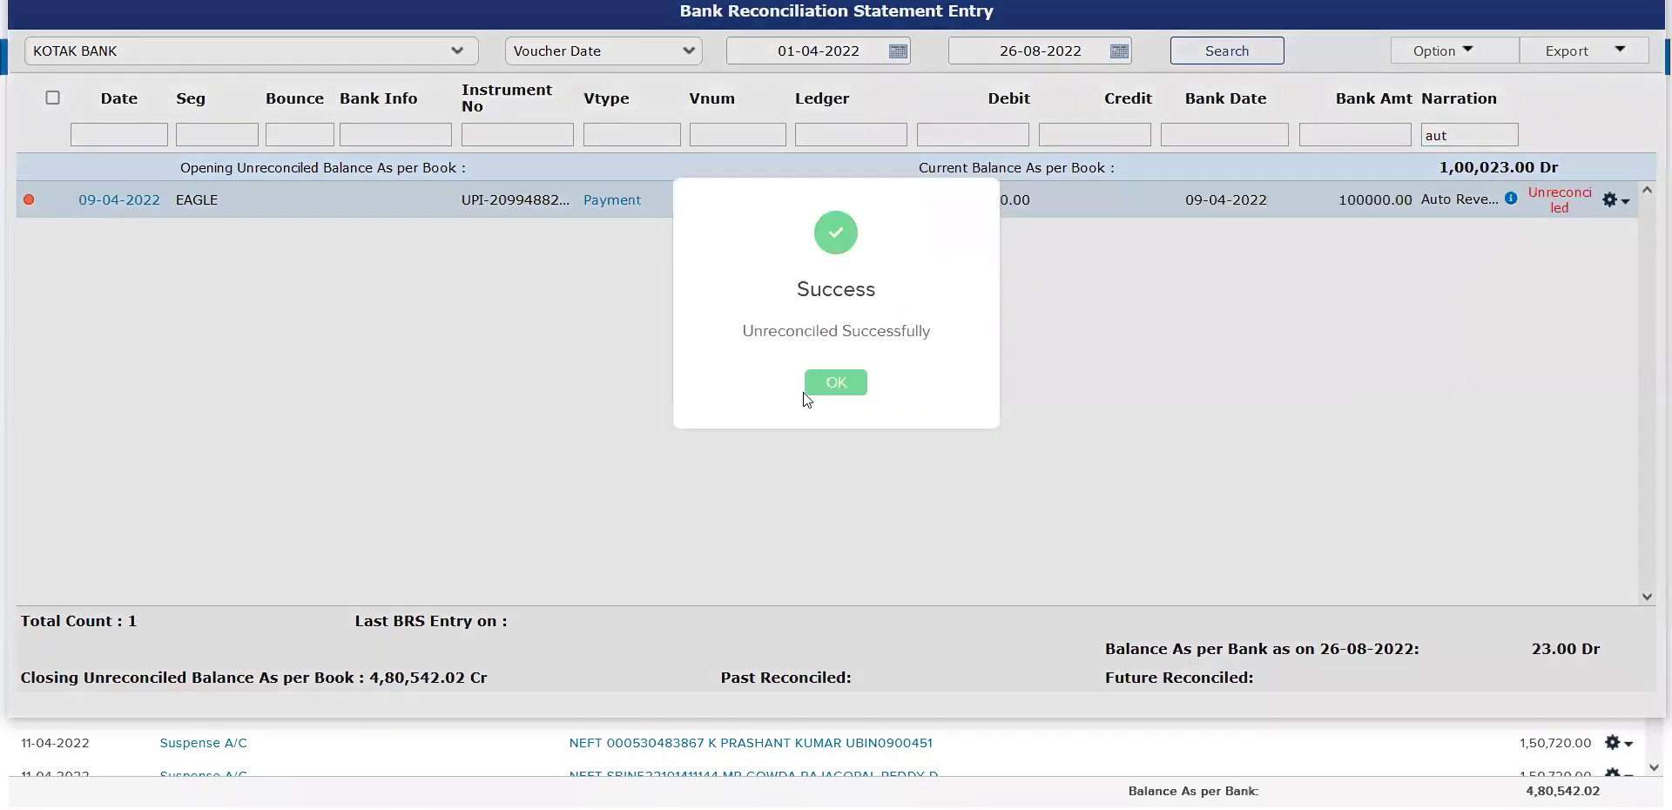
pyautogui.click(841, 392)
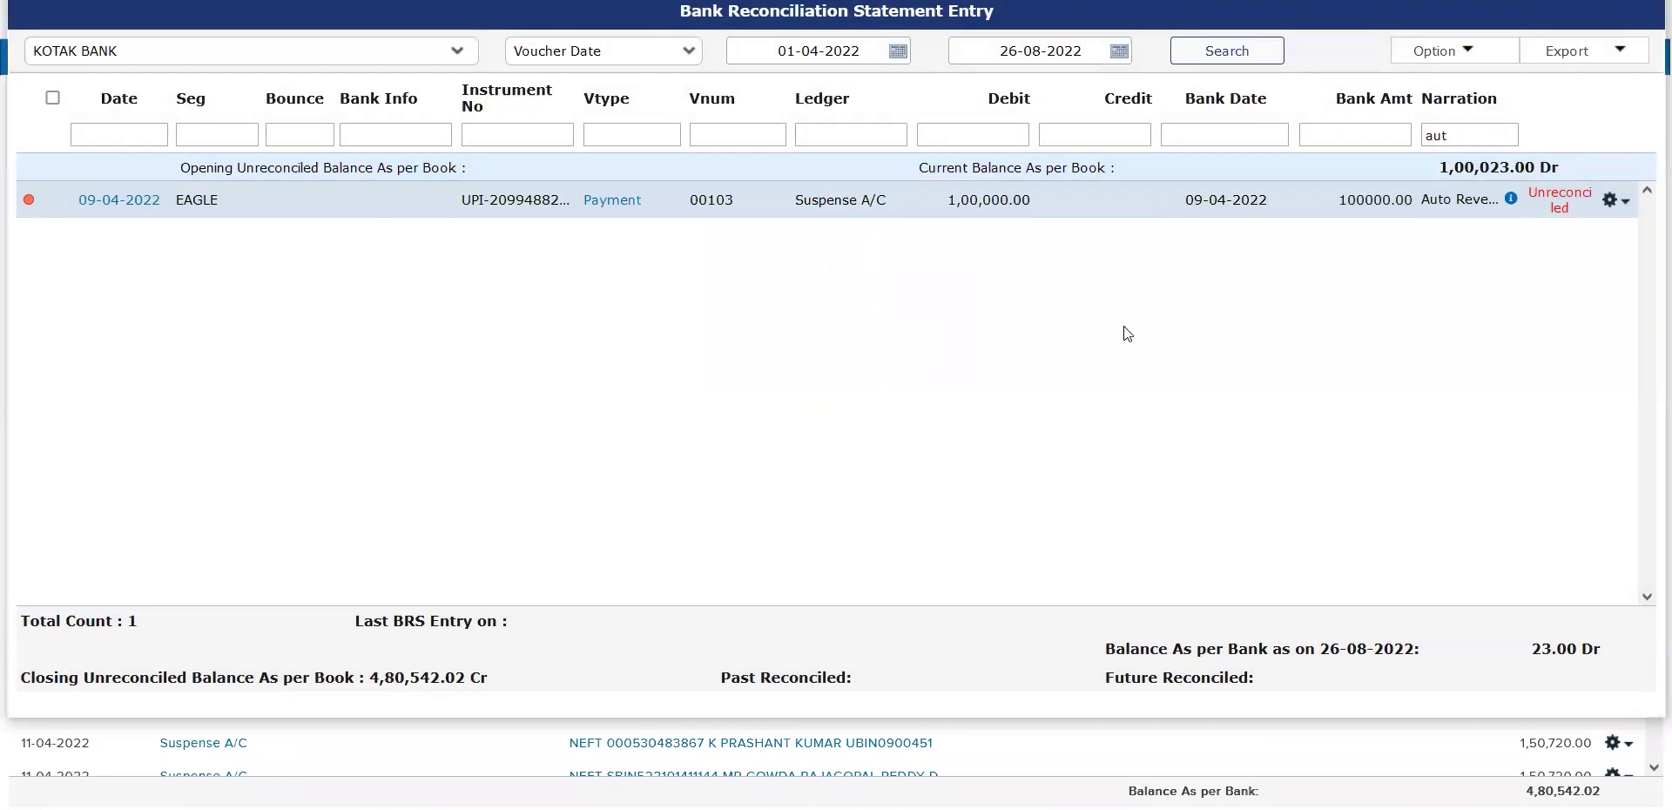
pyautogui.click(1226, 52)
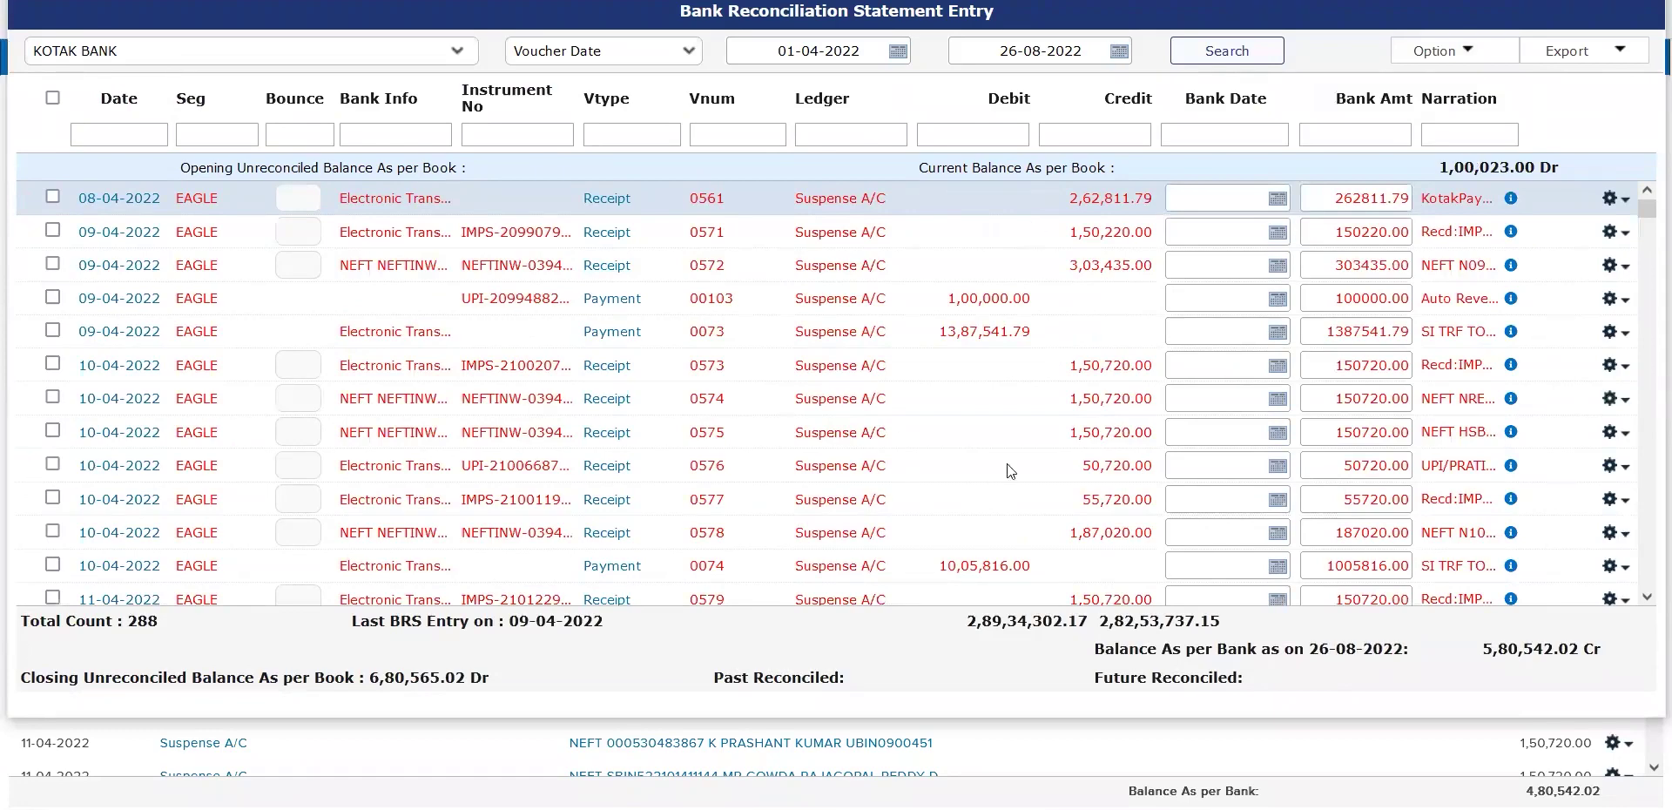
pyautogui.press('Escape')
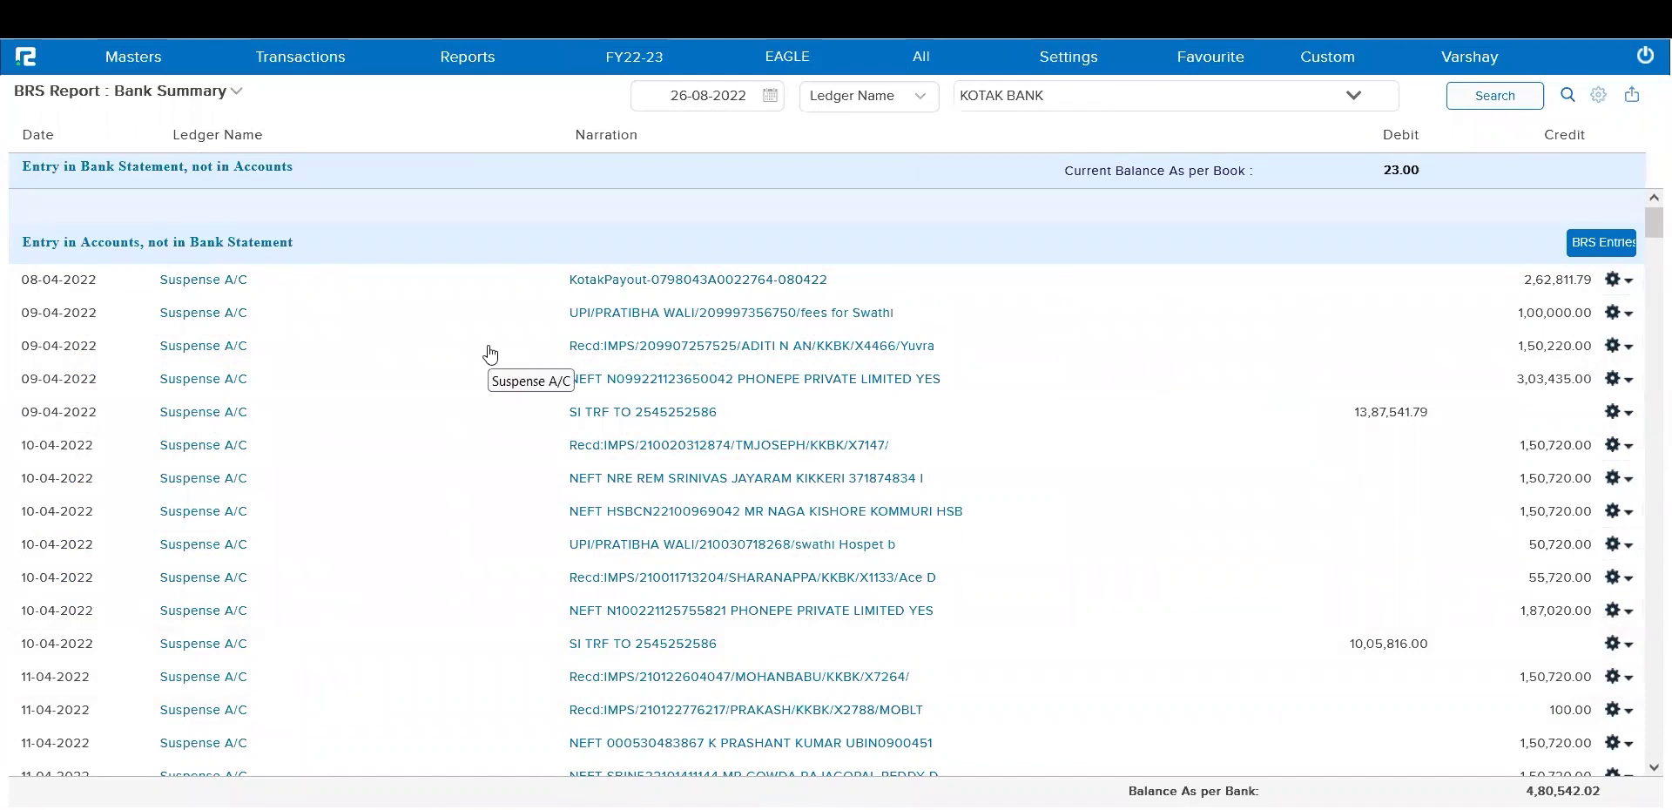
# - Open the Import Data page for transactions
pyautogui.click(317, 62)
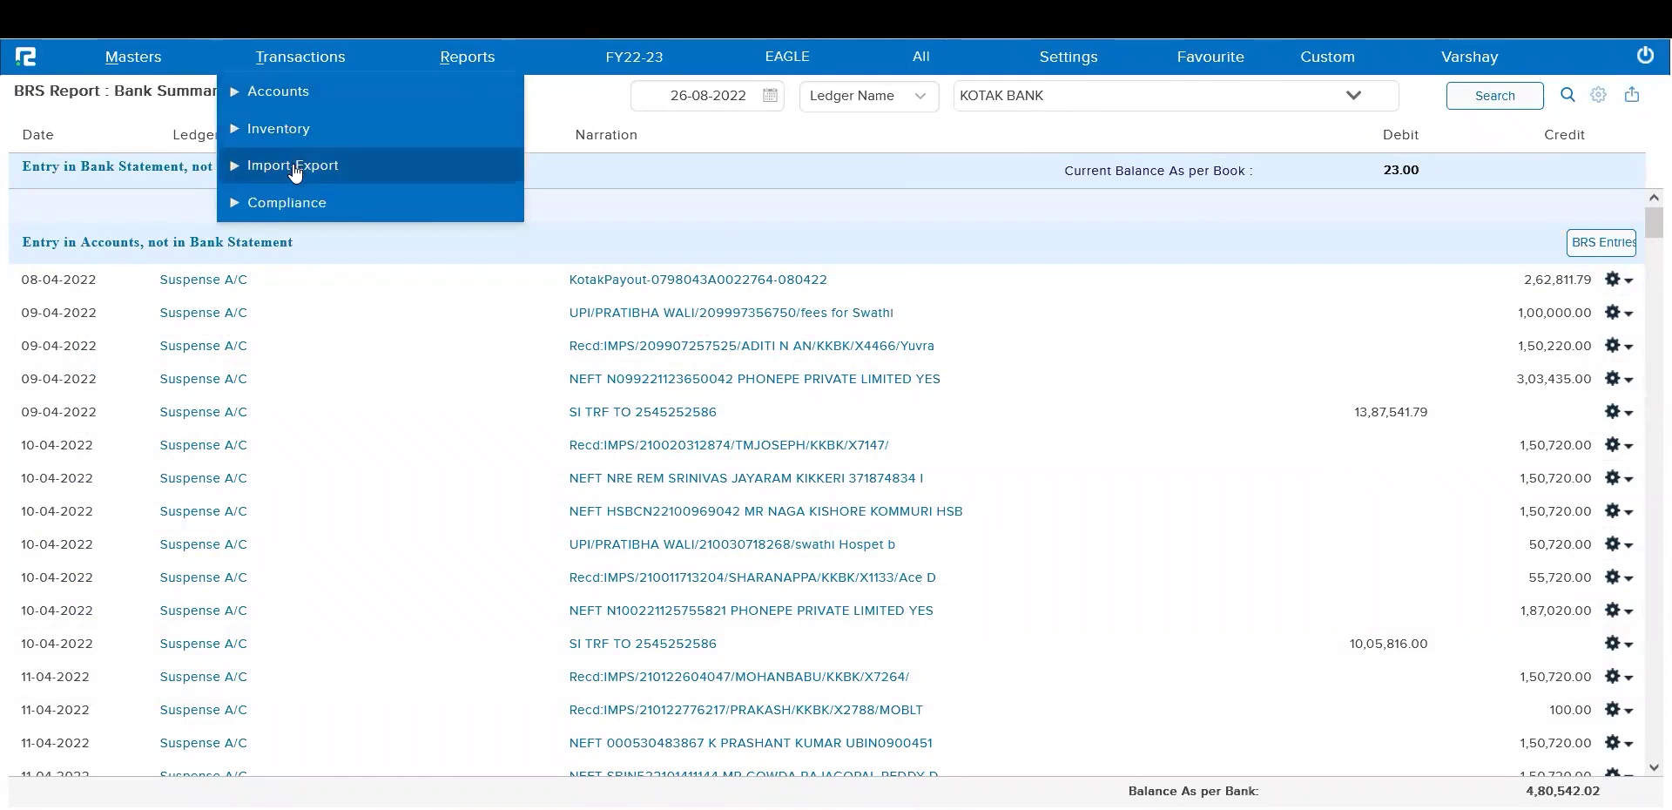
pyautogui.click(295, 168)
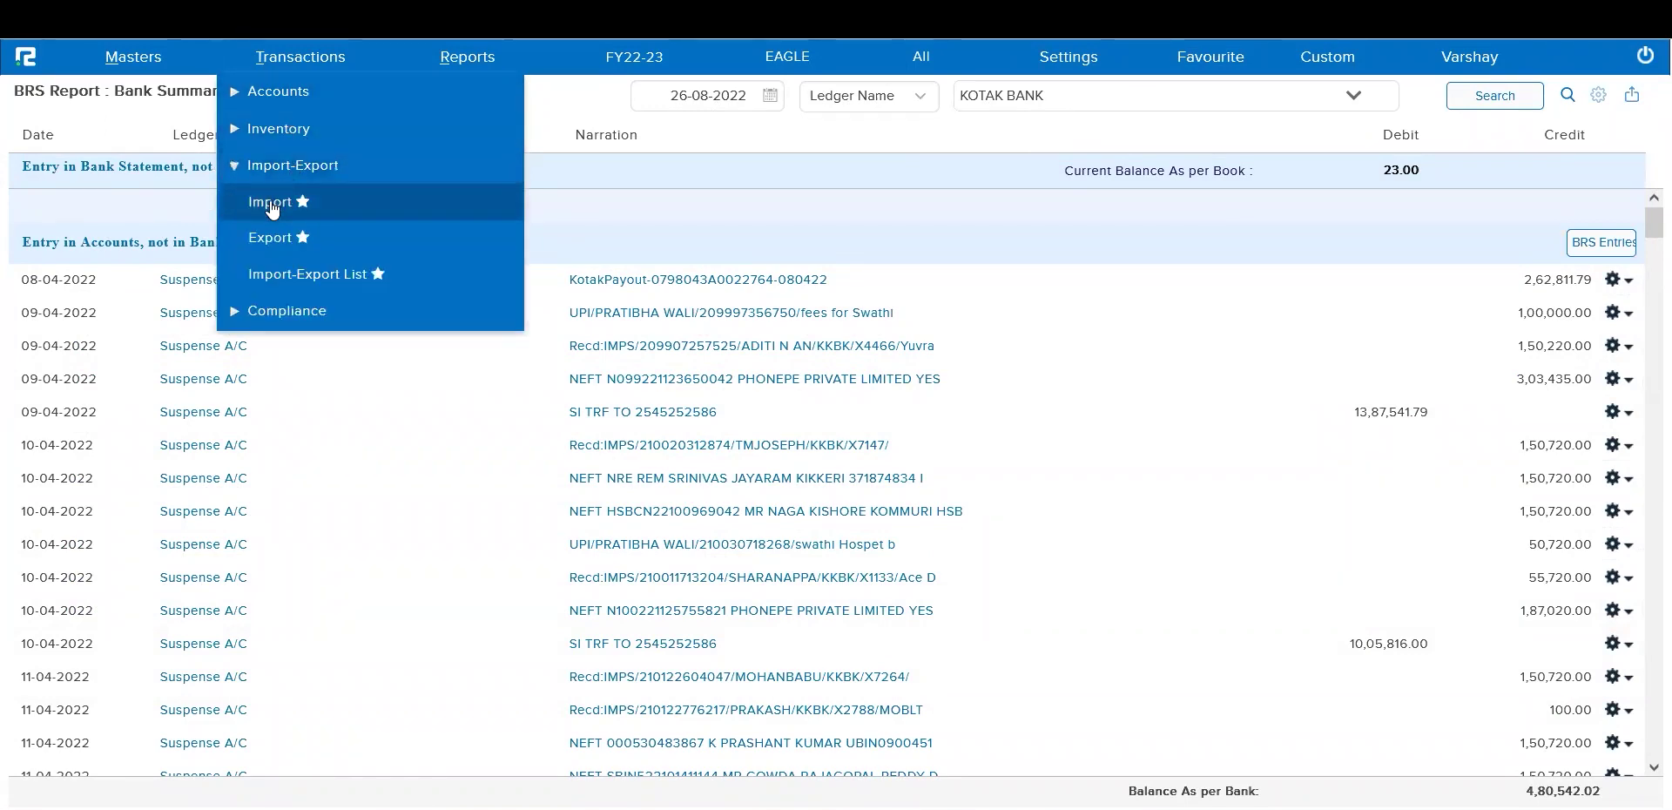
pyautogui.click(271, 205)
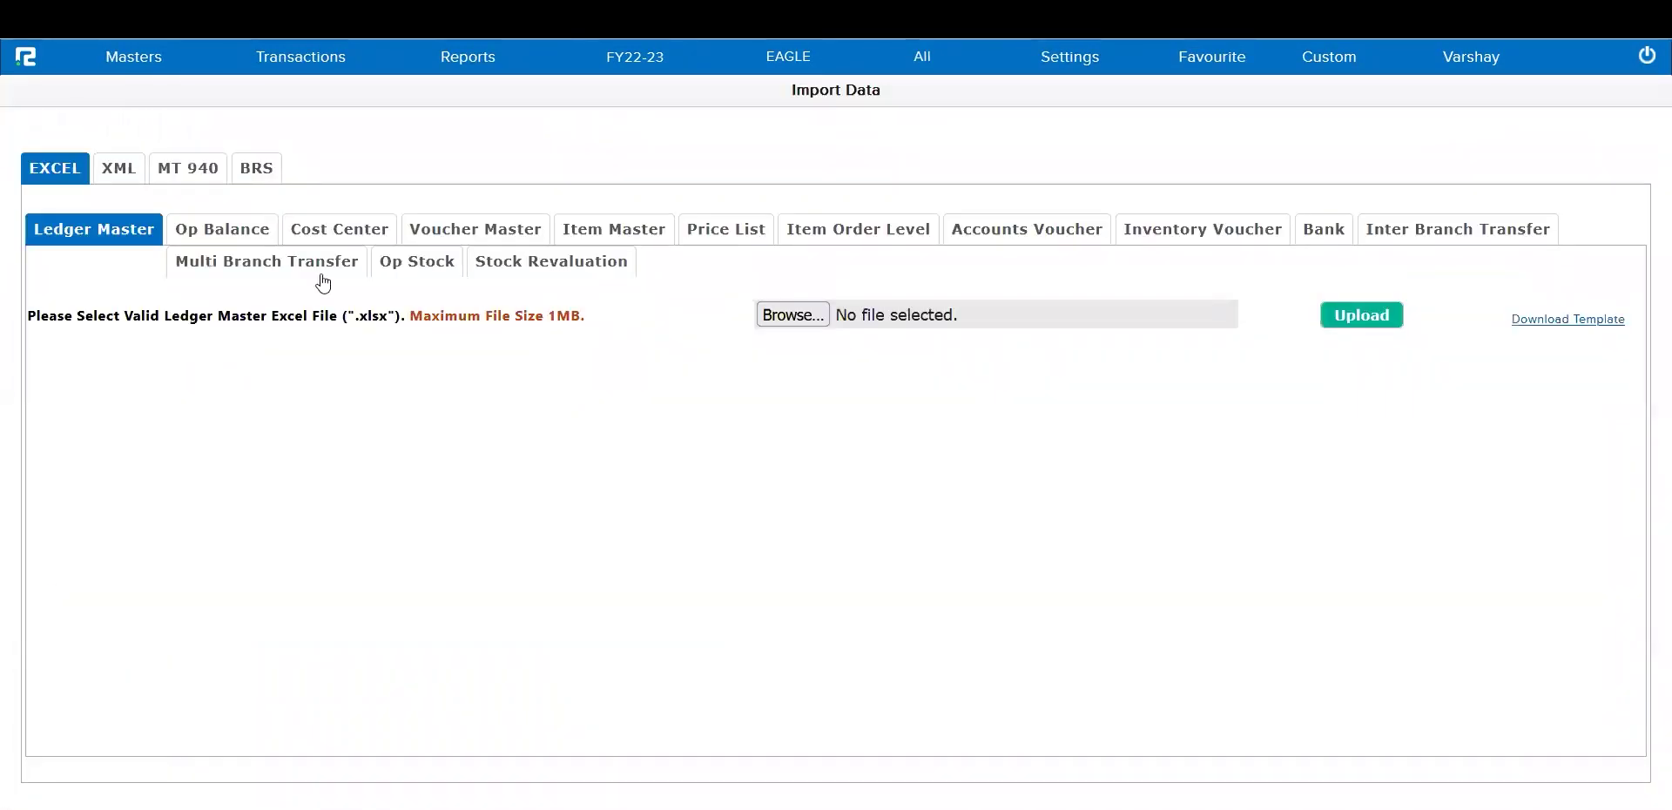
# - Examine the available bank formats and ledgers for the Excel bank statement import
pyautogui.click(1335, 237)
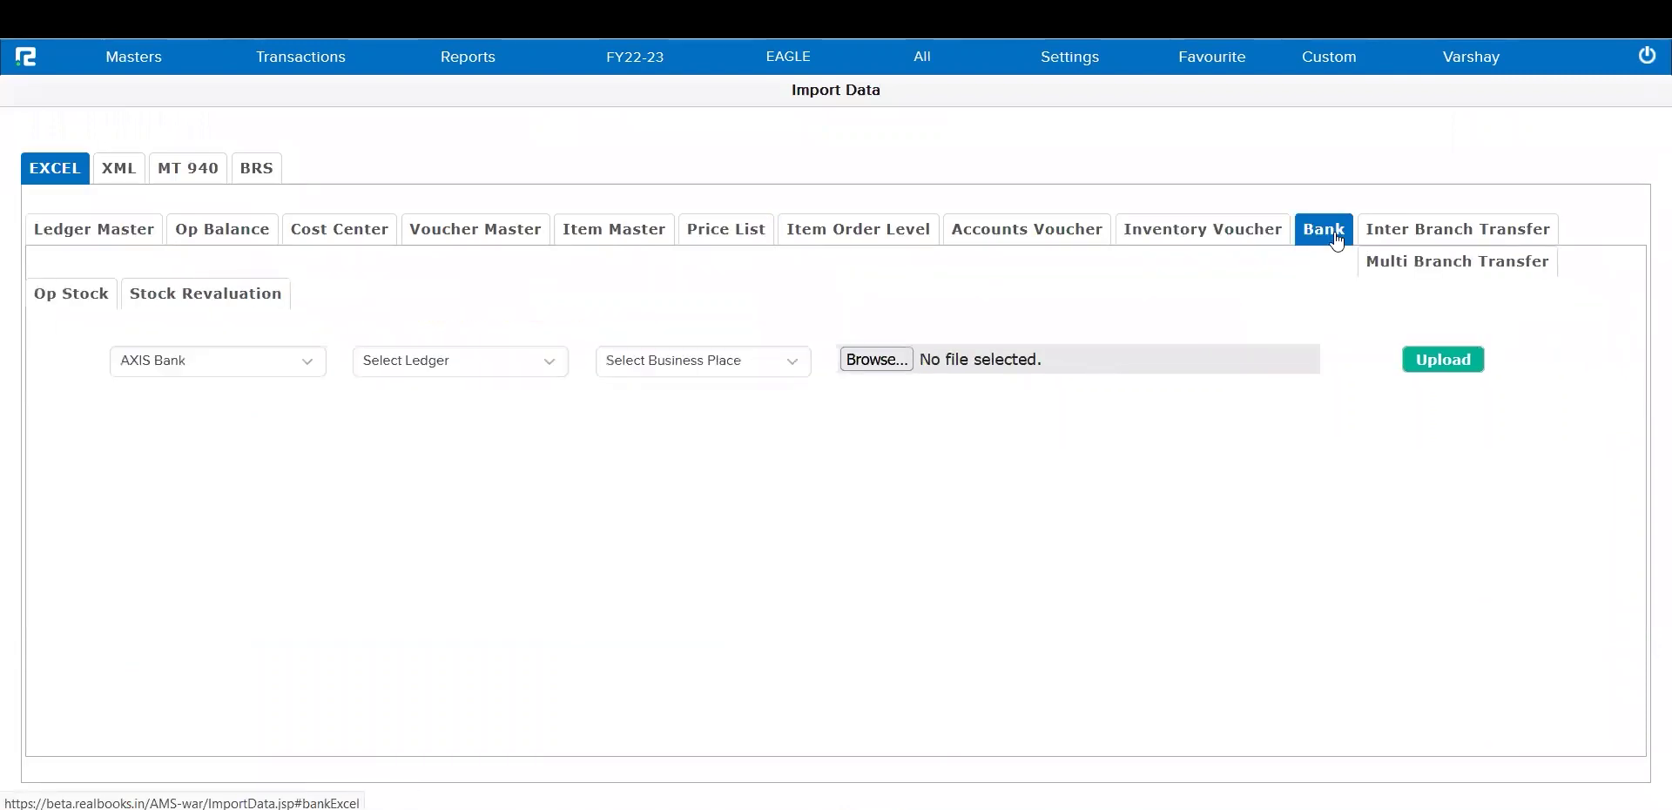
pyautogui.click(272, 363)
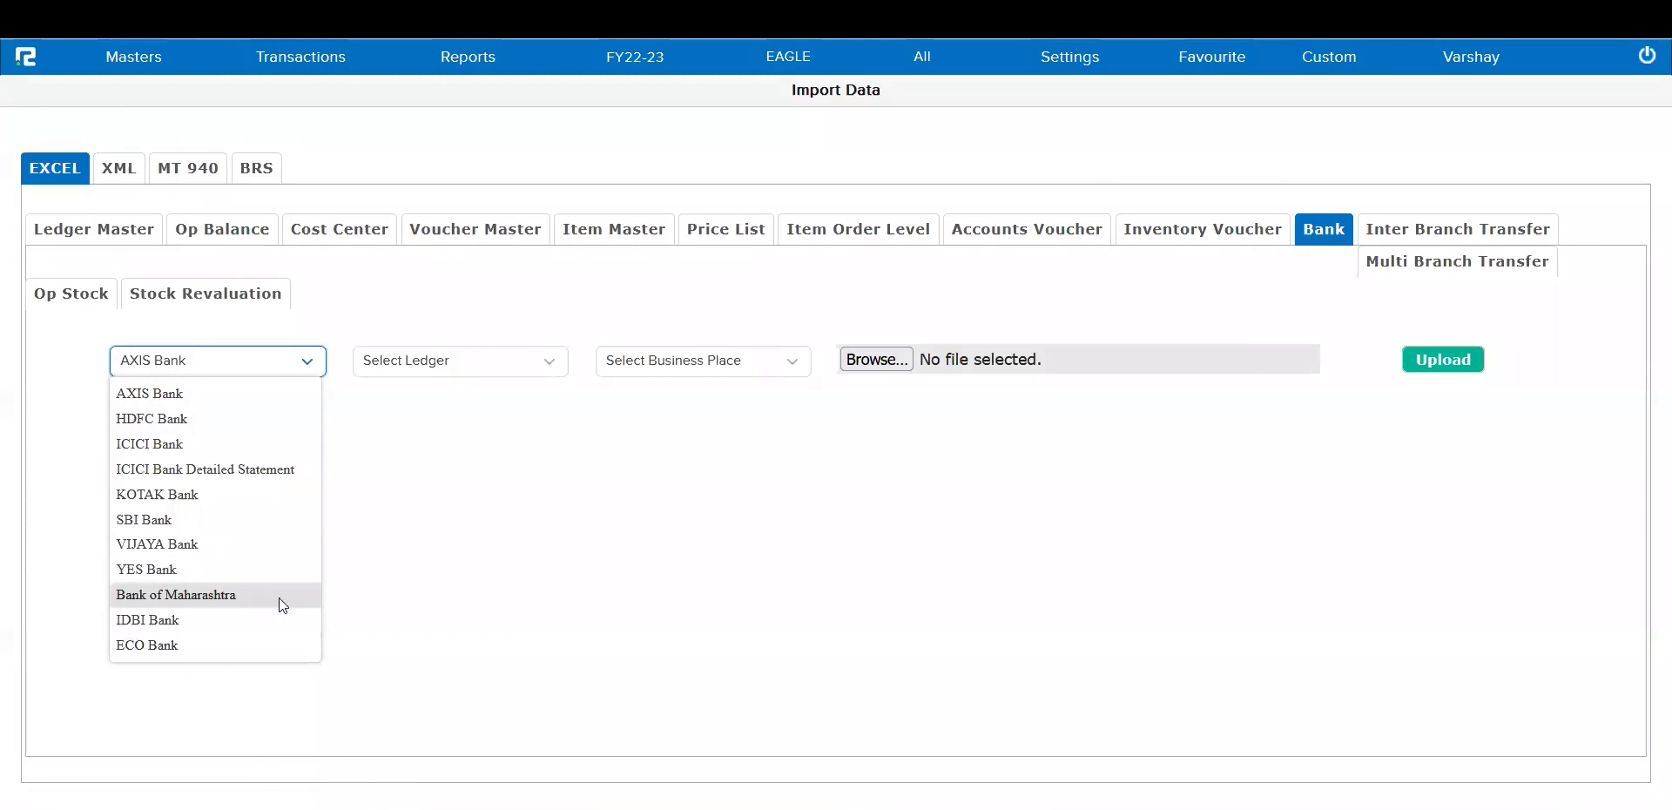
pyautogui.click(493, 362)
pyautogui.click(493, 363)
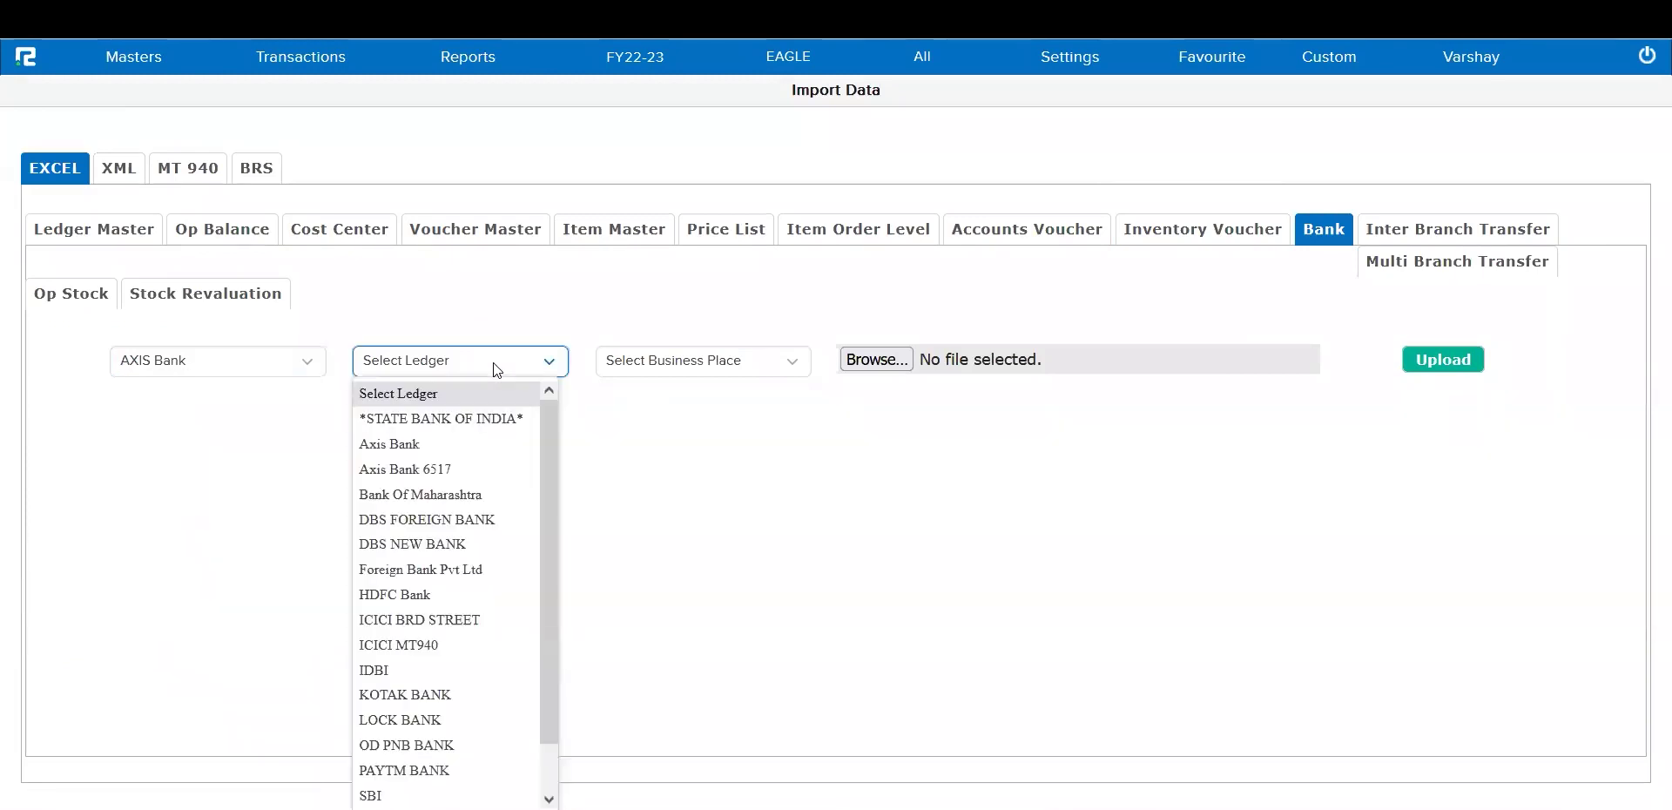
pyautogui.click(683, 485)
# - Set the BRS import type to Bank Entries Posting and review the business place and bank account choices
pyautogui.click(266, 169)
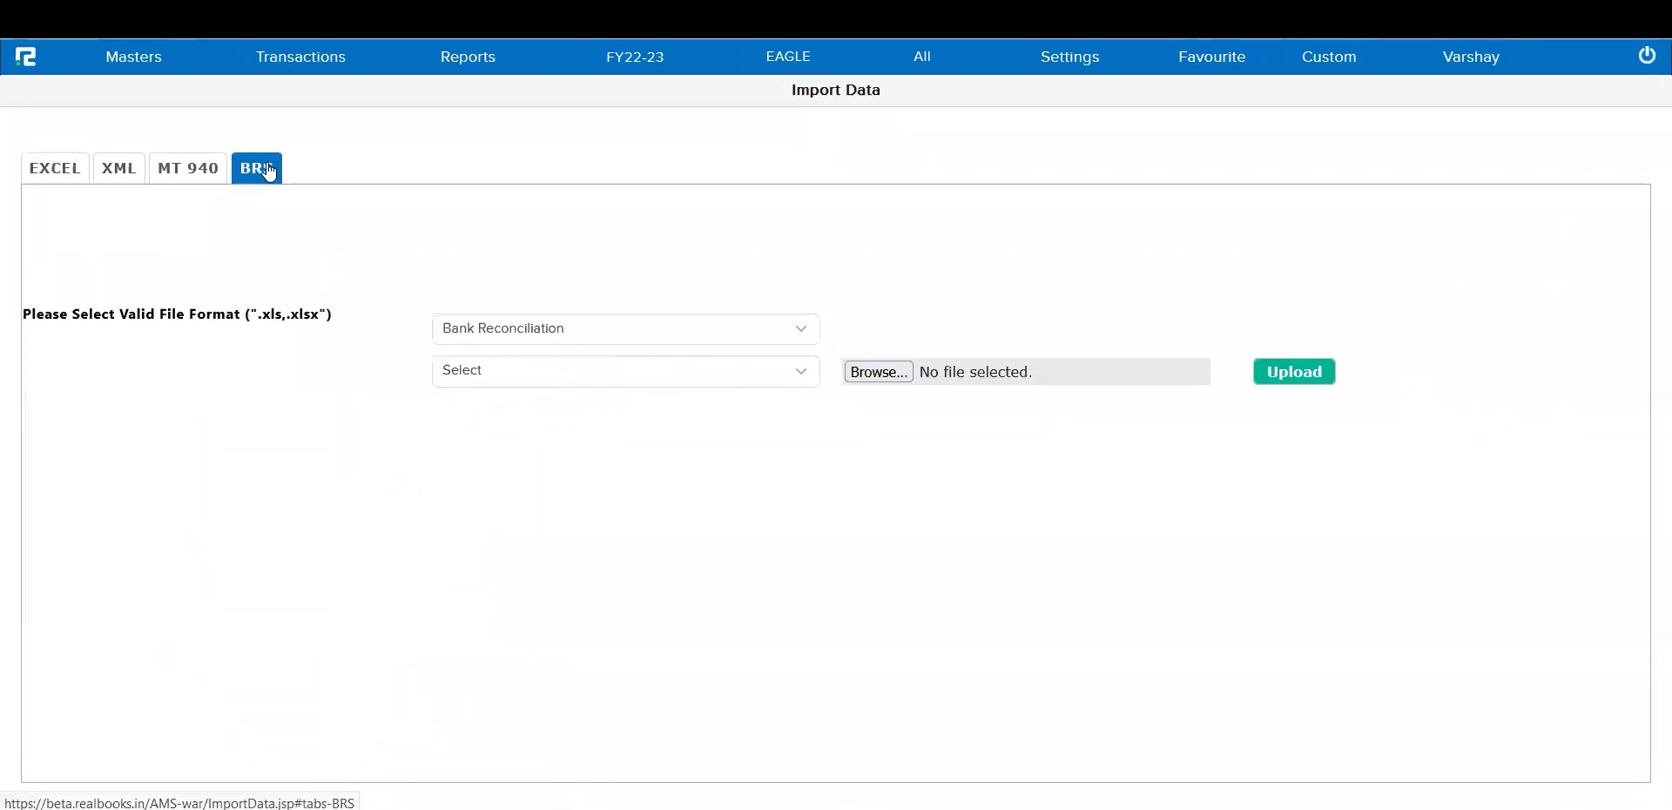
pyautogui.click(553, 329)
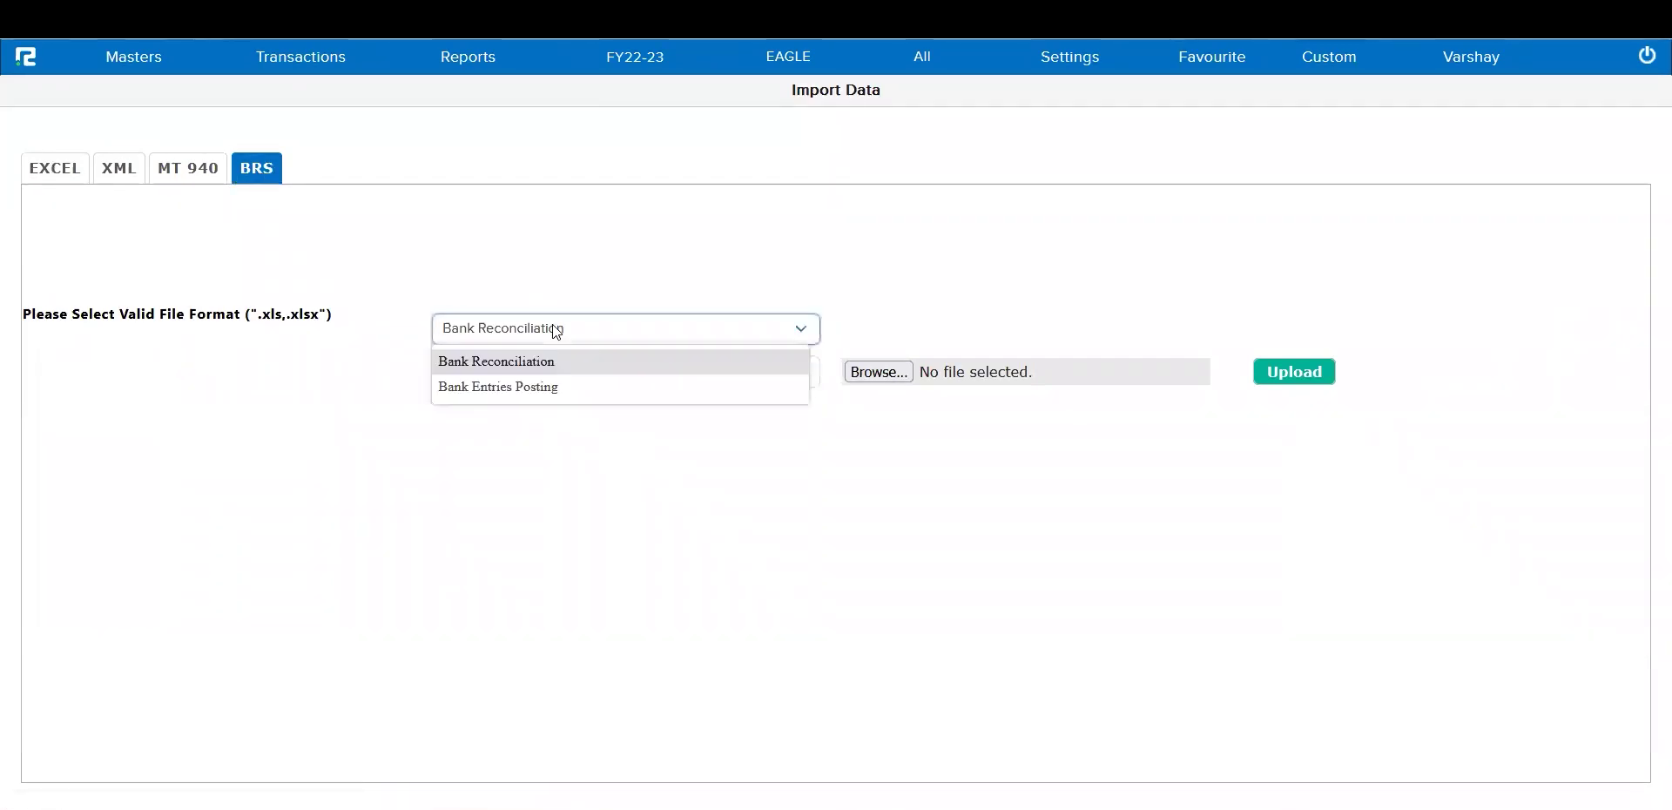
pyautogui.click(567, 395)
pyautogui.click(960, 331)
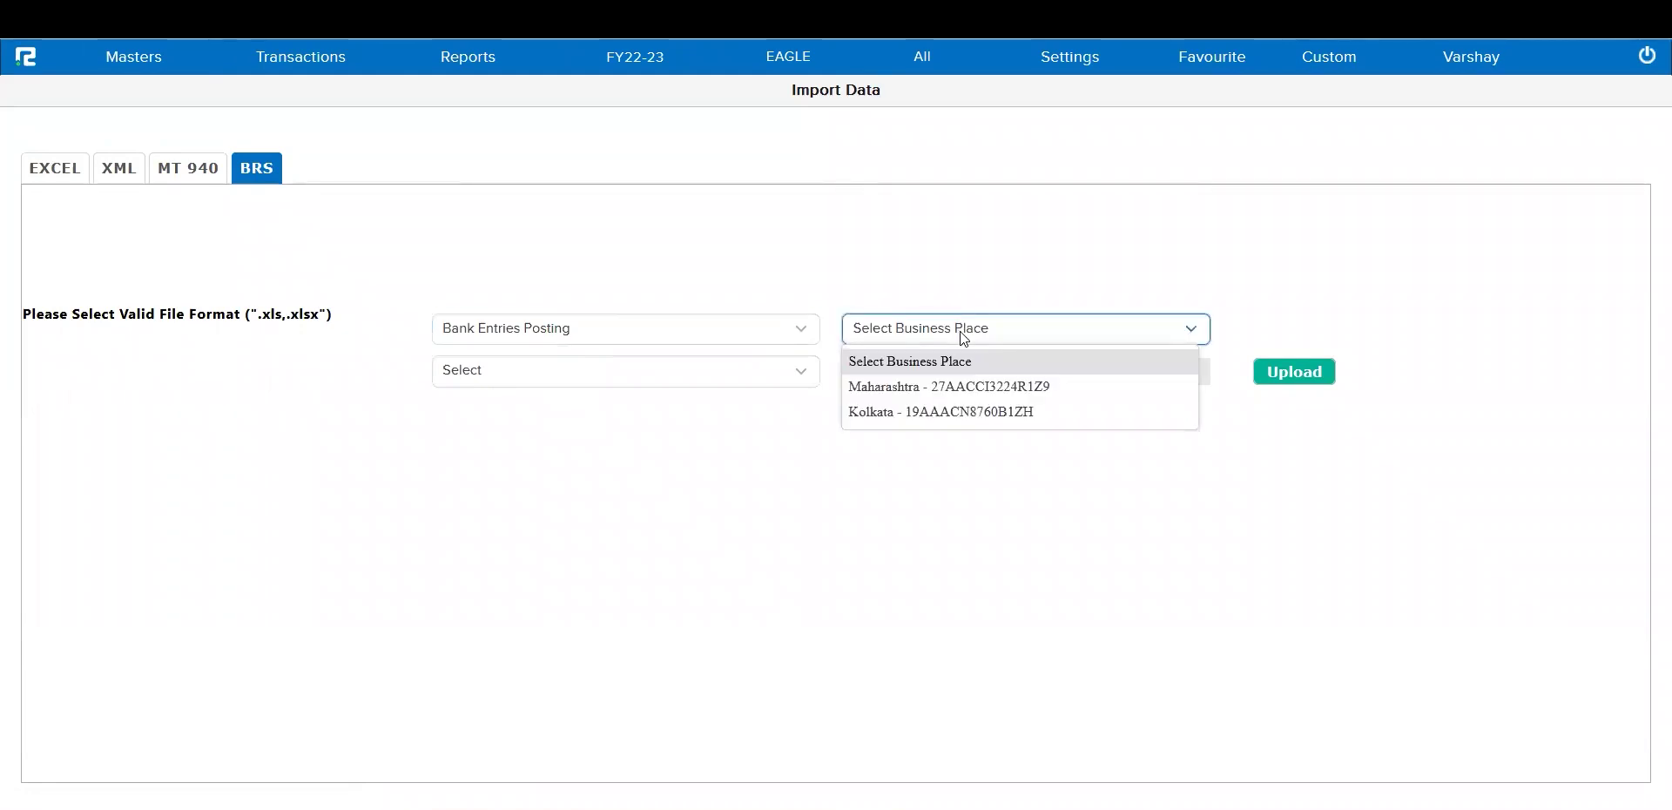
pyautogui.click(716, 371)
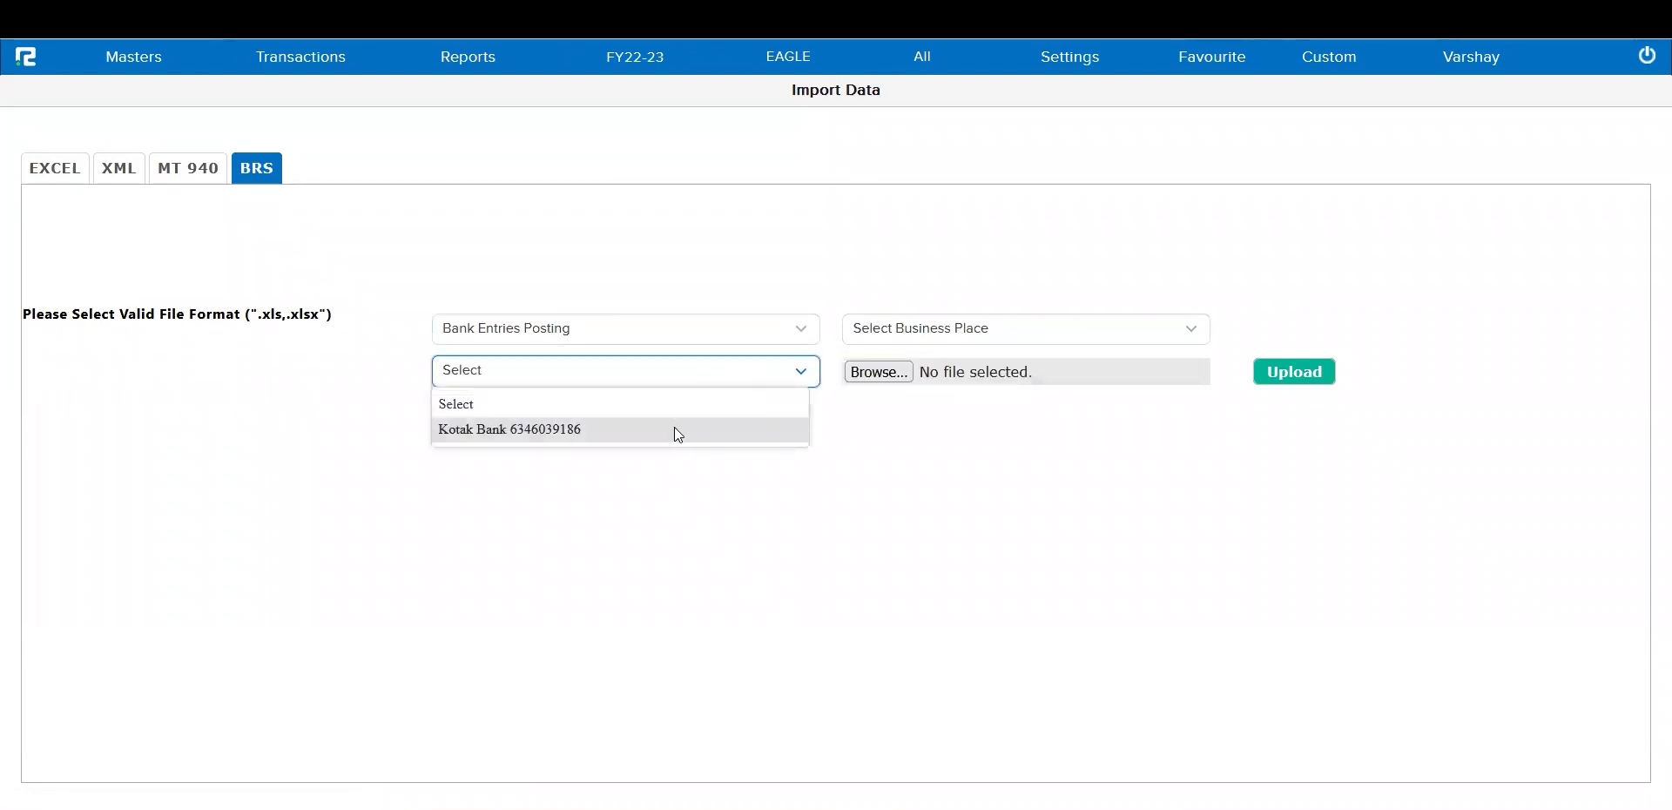